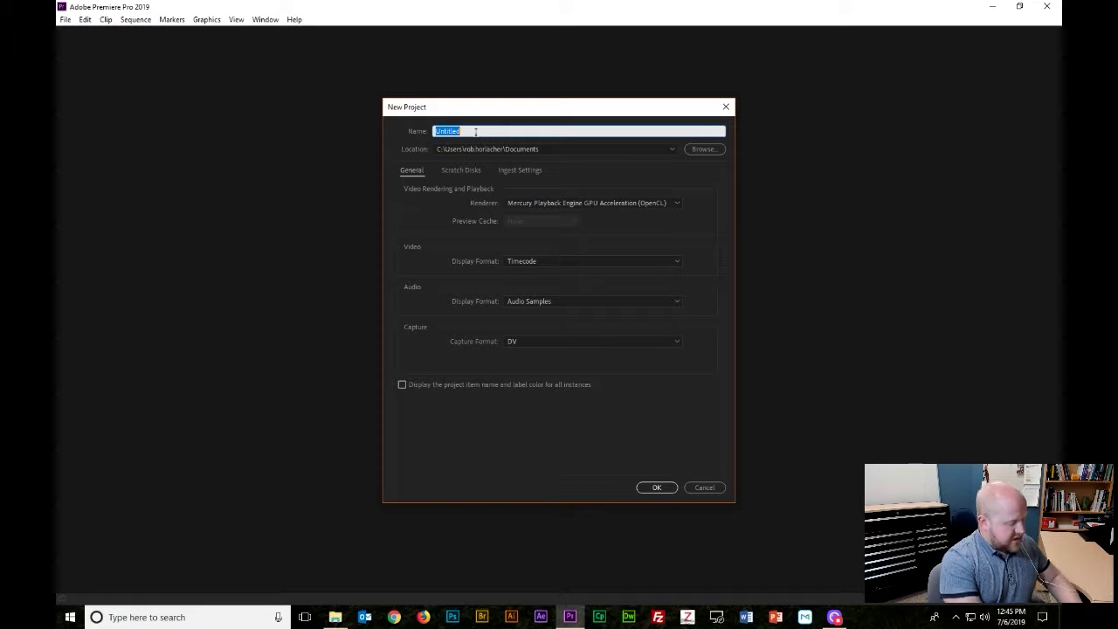
- Create a new project named Untitled in the Documents folder, overwriting the existing project of that name
type("Awesome")
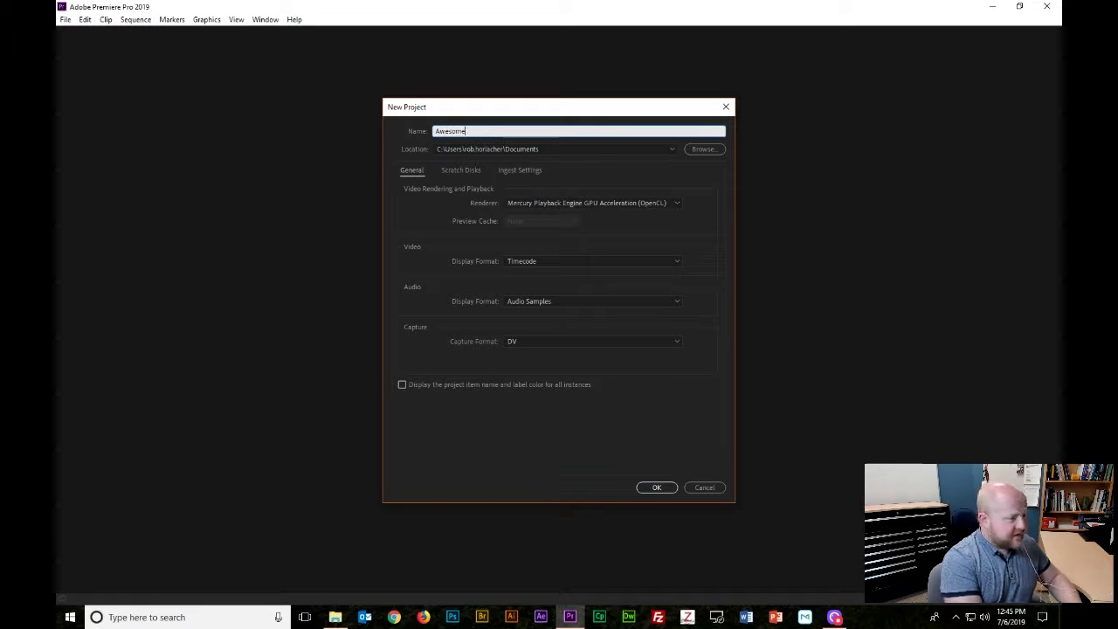
type(" video")
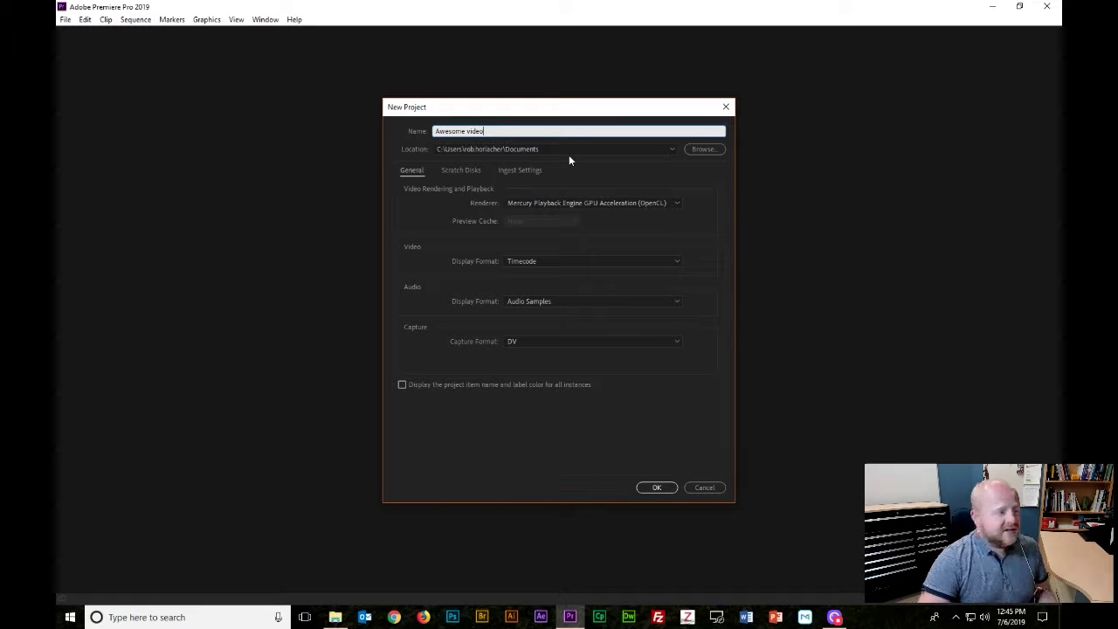
left_click_drag(485, 131, 392, 131)
type("U")
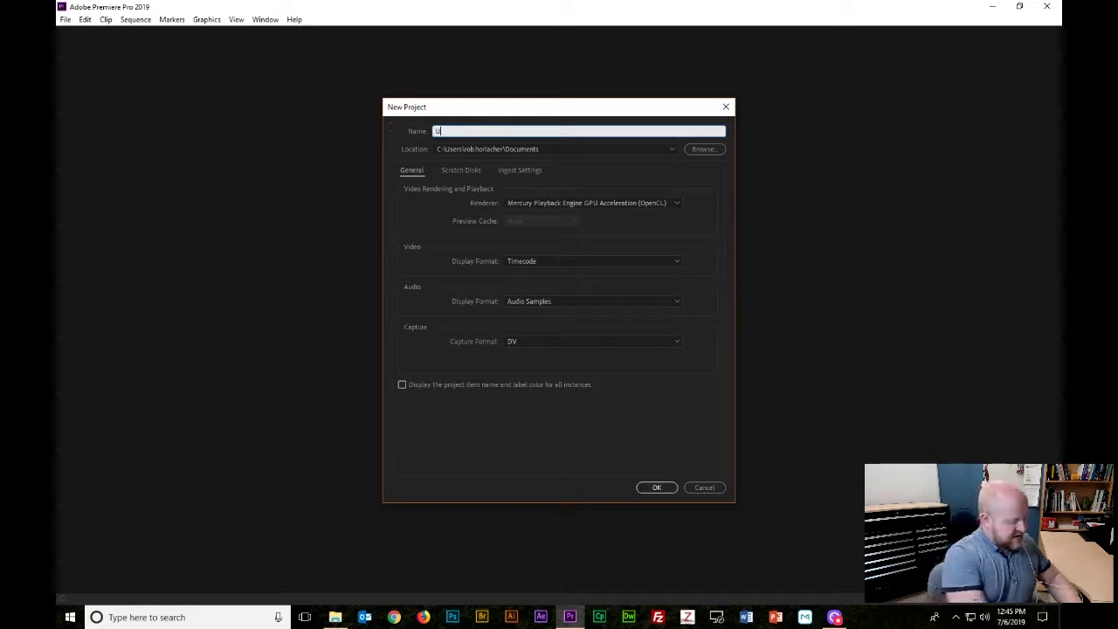
type("ntitled")
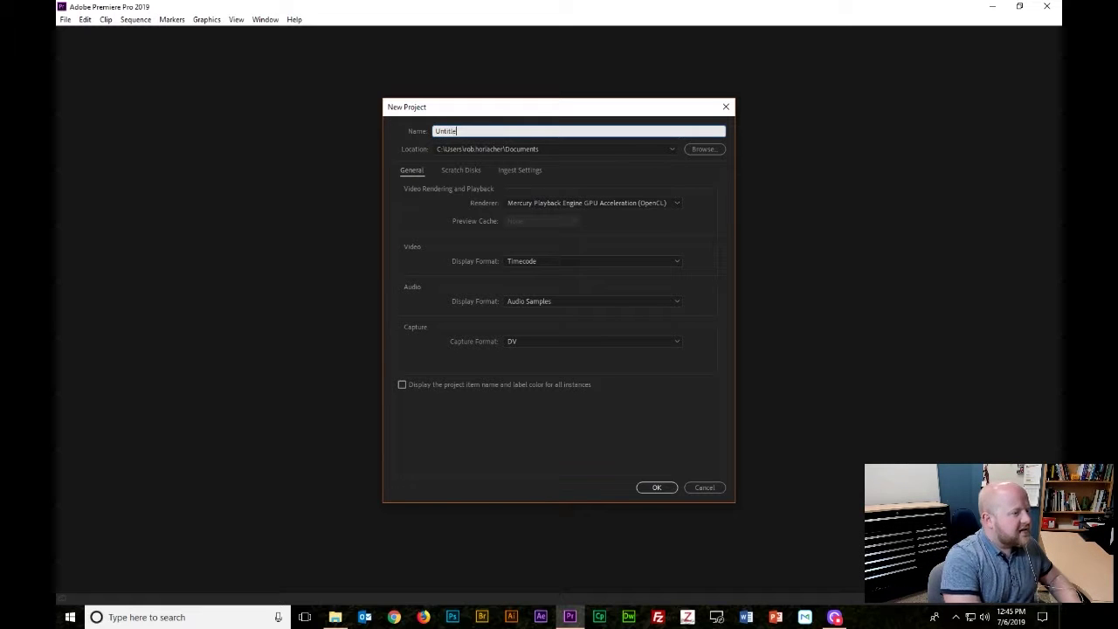
left_click(660, 489)
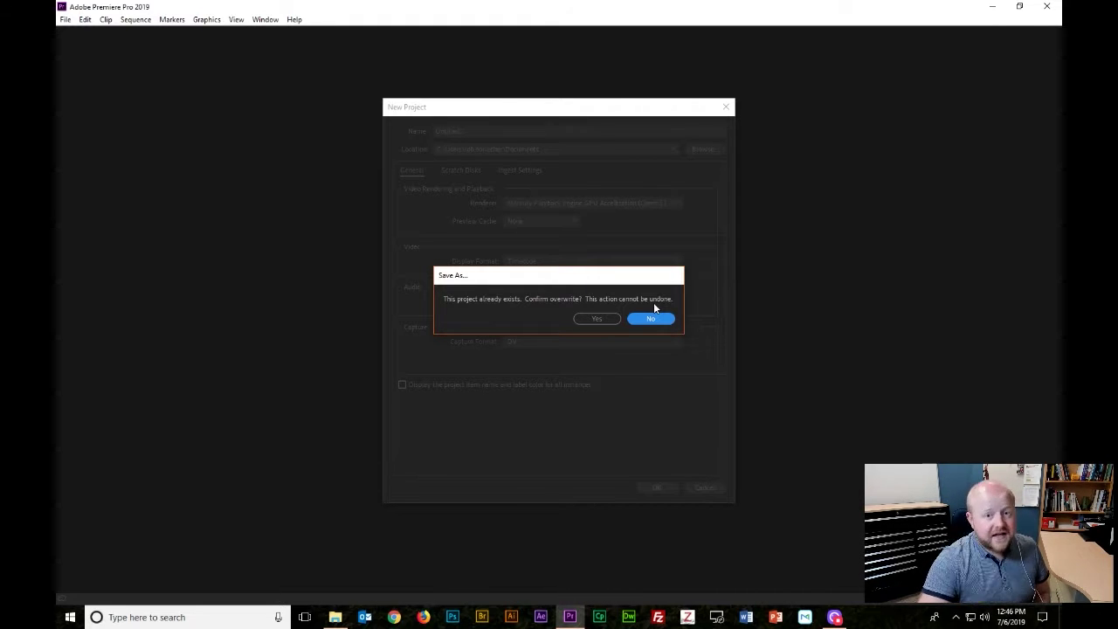
left_click(600, 320)
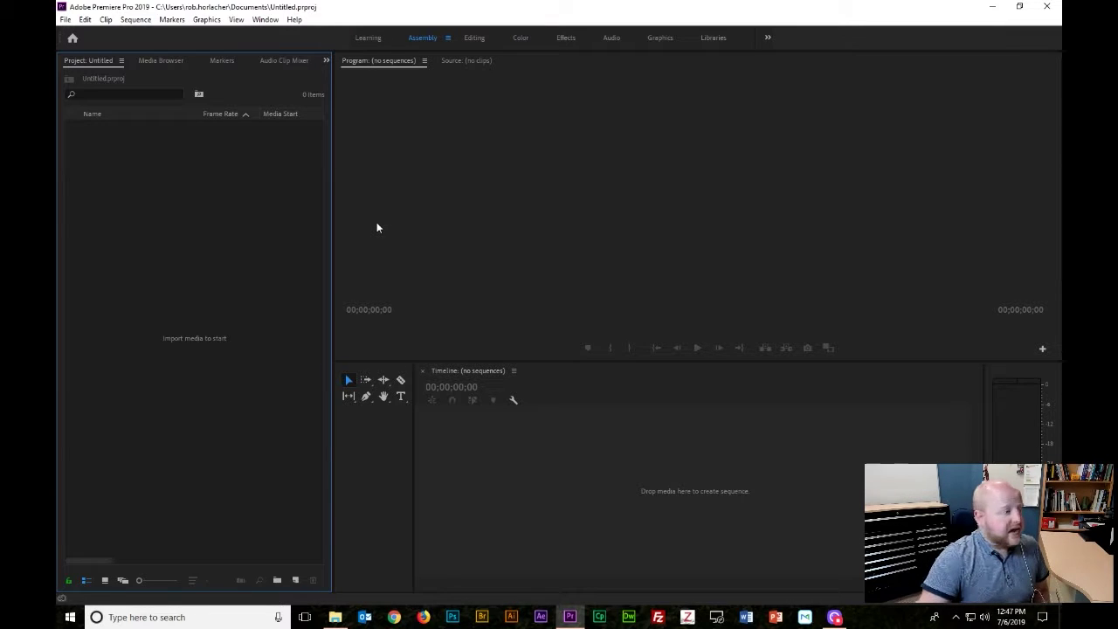
- View the Editing, Color and Effects workspaces and return to the Assembly workspace
left_click(474, 38)
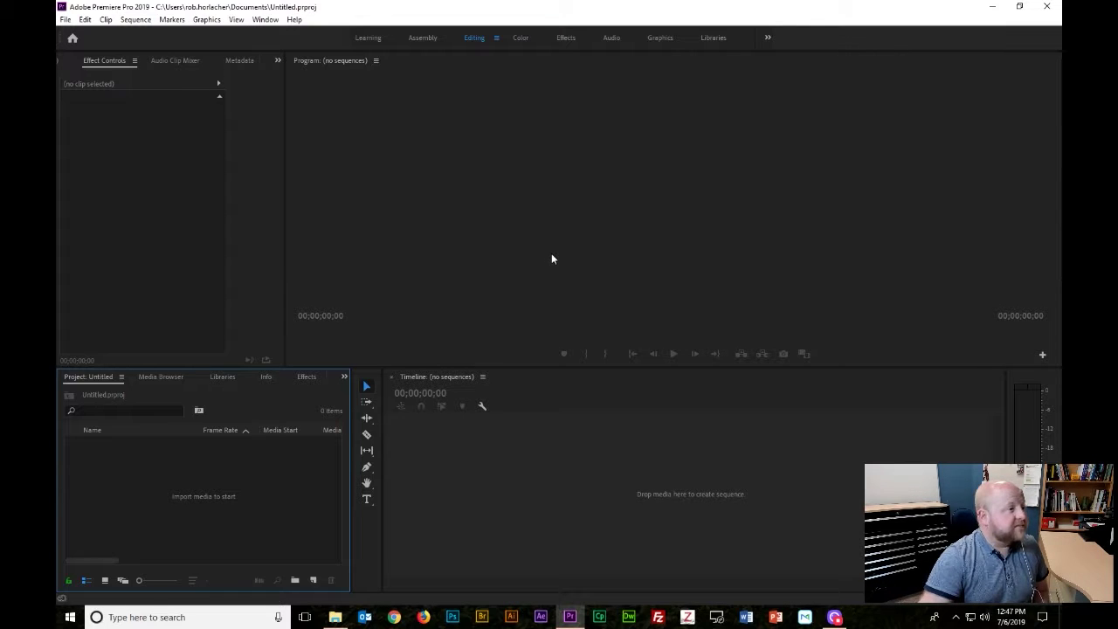
left_click(518, 40)
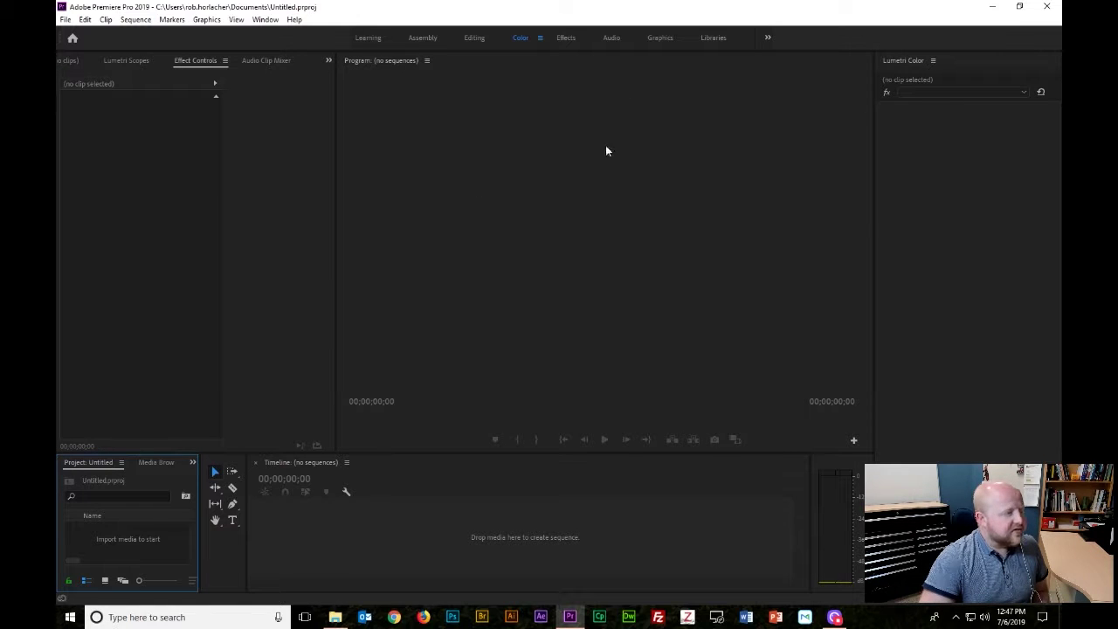
left_click(566, 38)
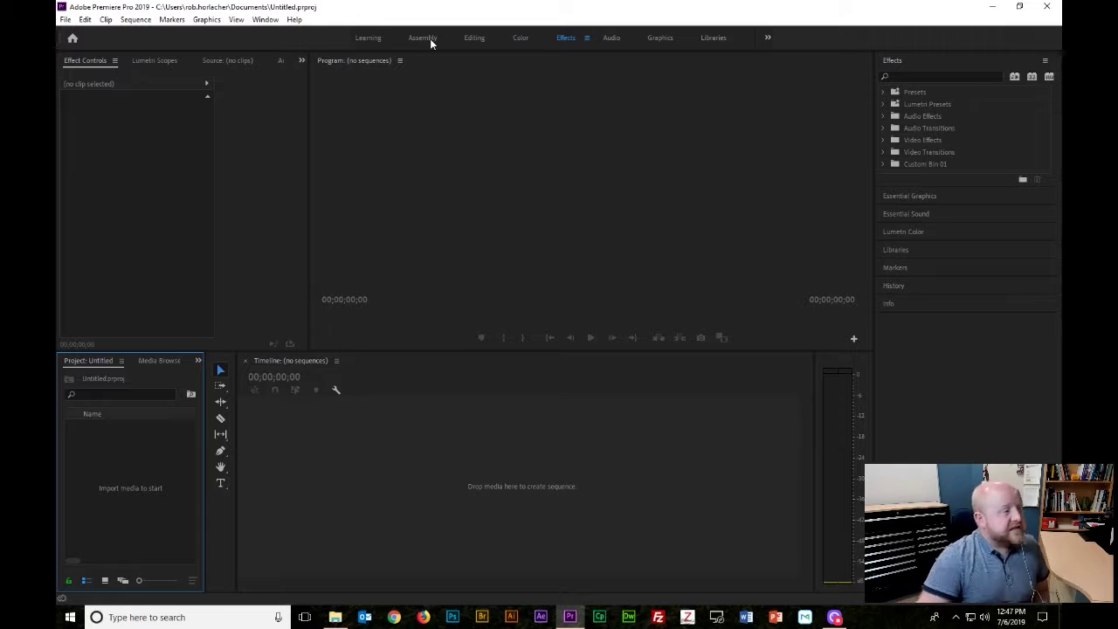
left_click(428, 38)
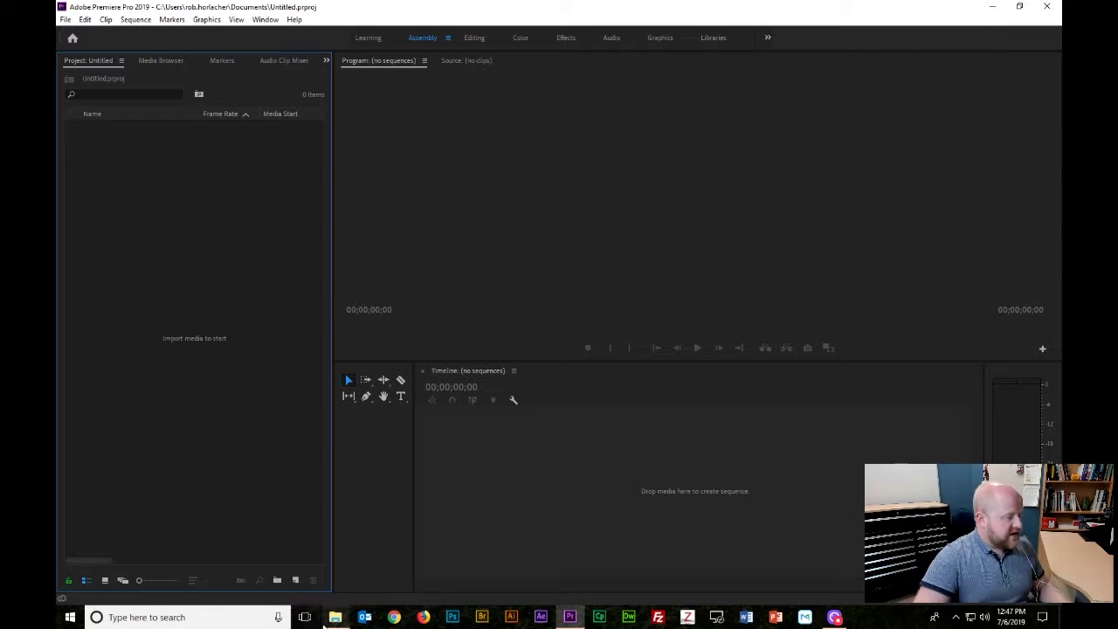
- Import the Audio and Video folders from File Explorer into the project, dismissing the notice about unsupported files
left_click(341, 619)
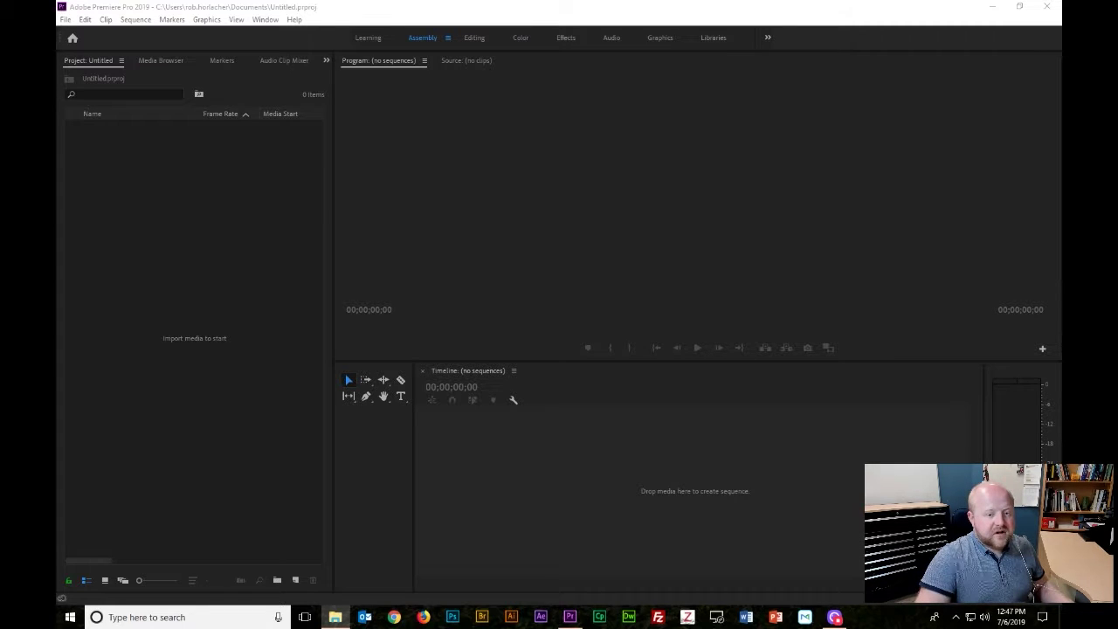
left_click_drag(0, 229, 146, 260)
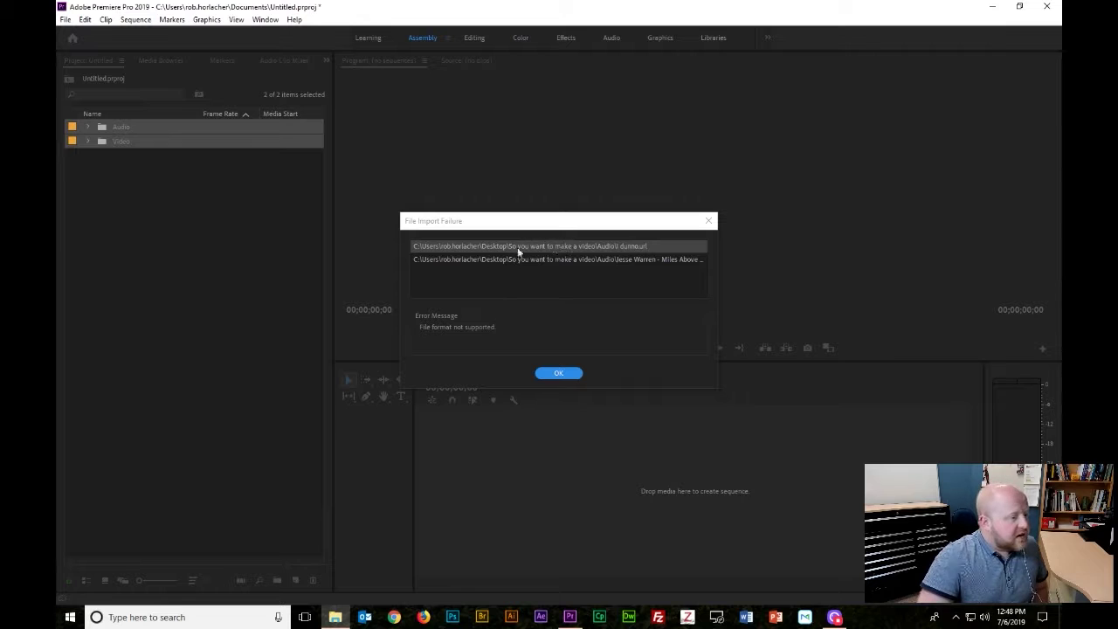
left_click(560, 374)
left_click(195, 205)
- Look through the Audio and Video bins and delete grapes_-_i_dunno.mp3 from the Audio bin
left_click(87, 127)
left_click(87, 127)
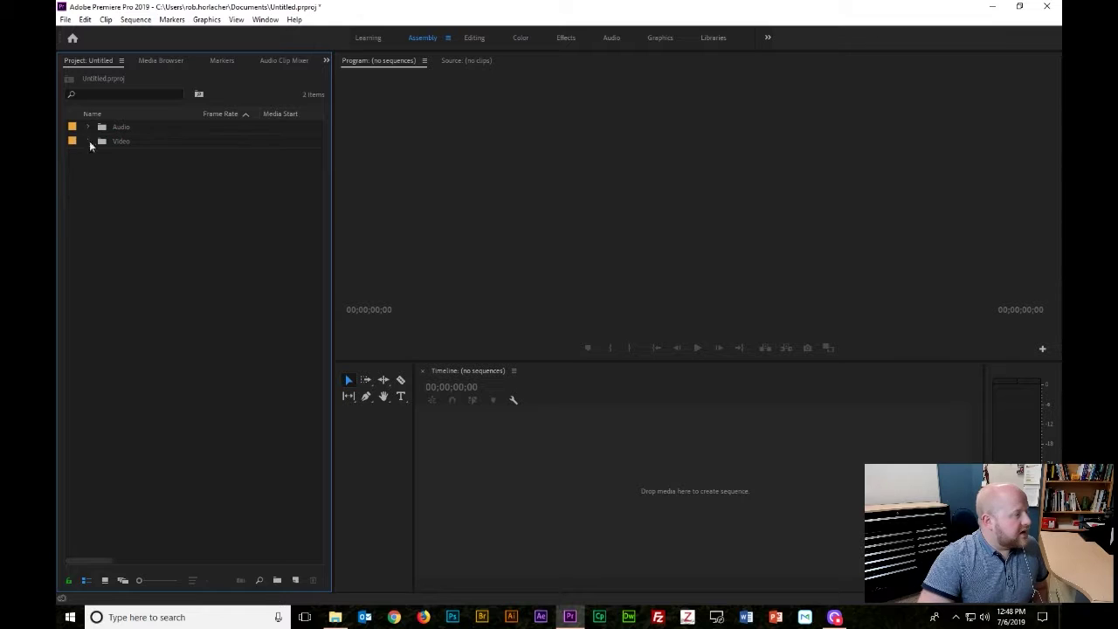
left_click(89, 140)
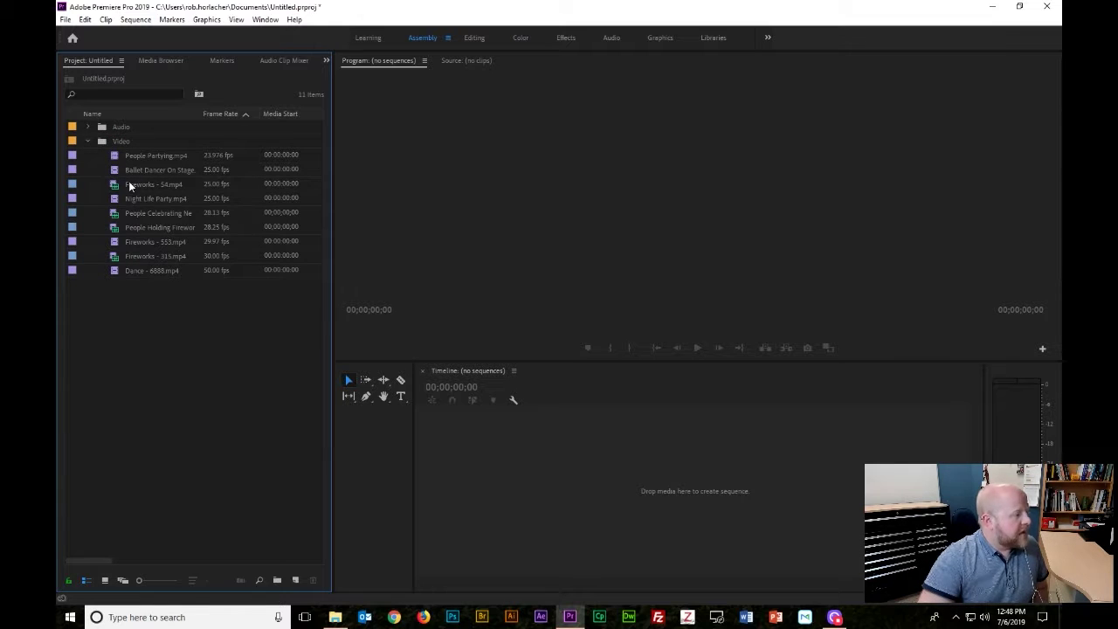
left_click(88, 140)
left_click(87, 126)
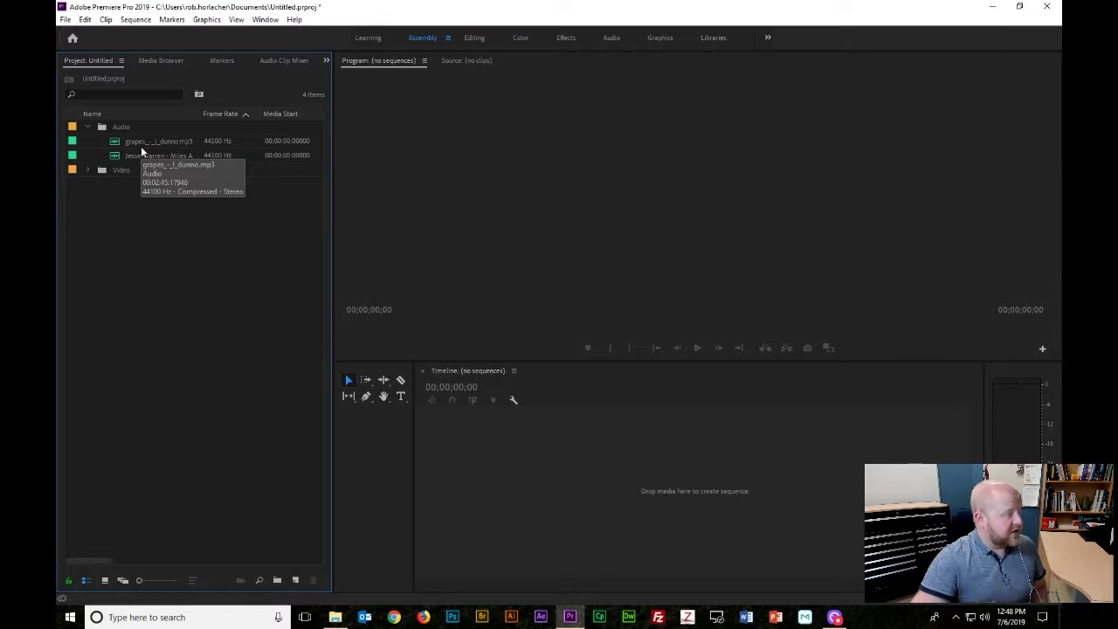
left_click(141, 144)
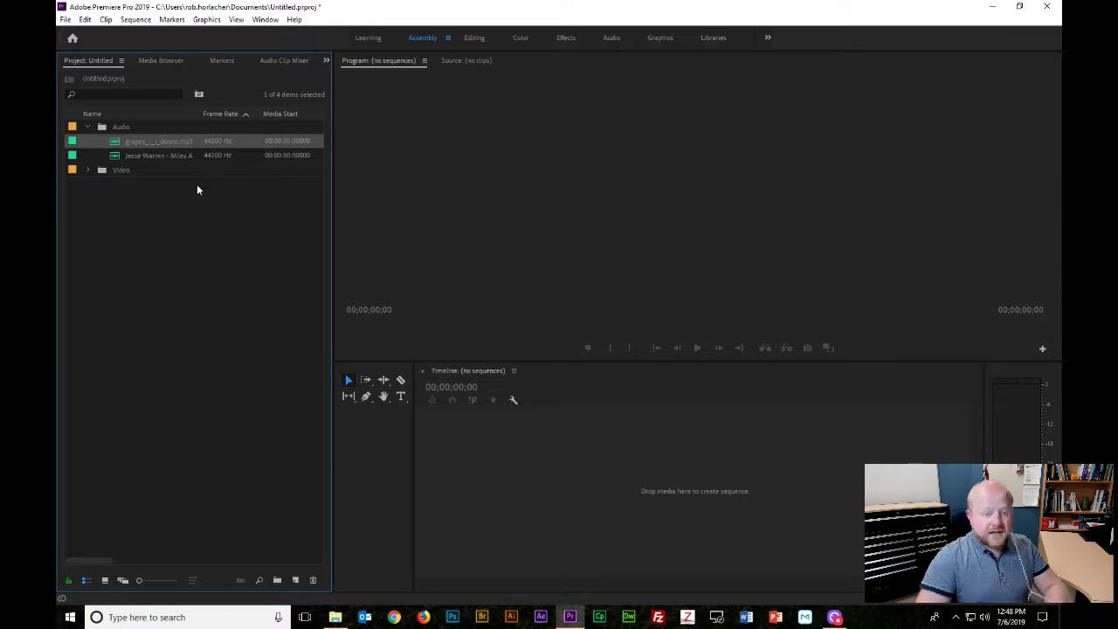
key("Delete")
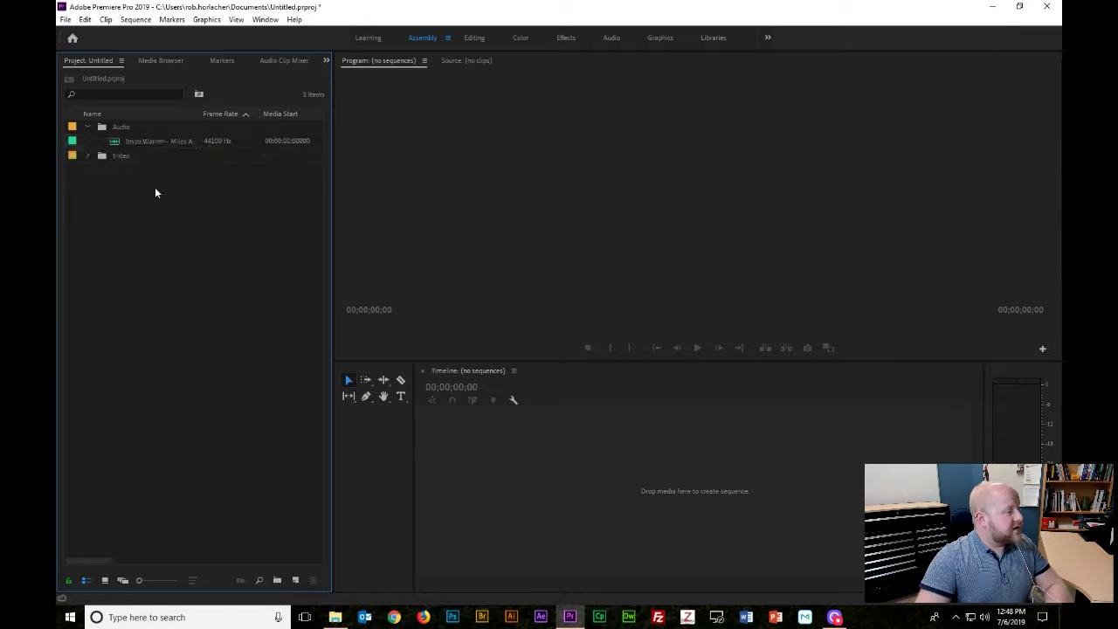
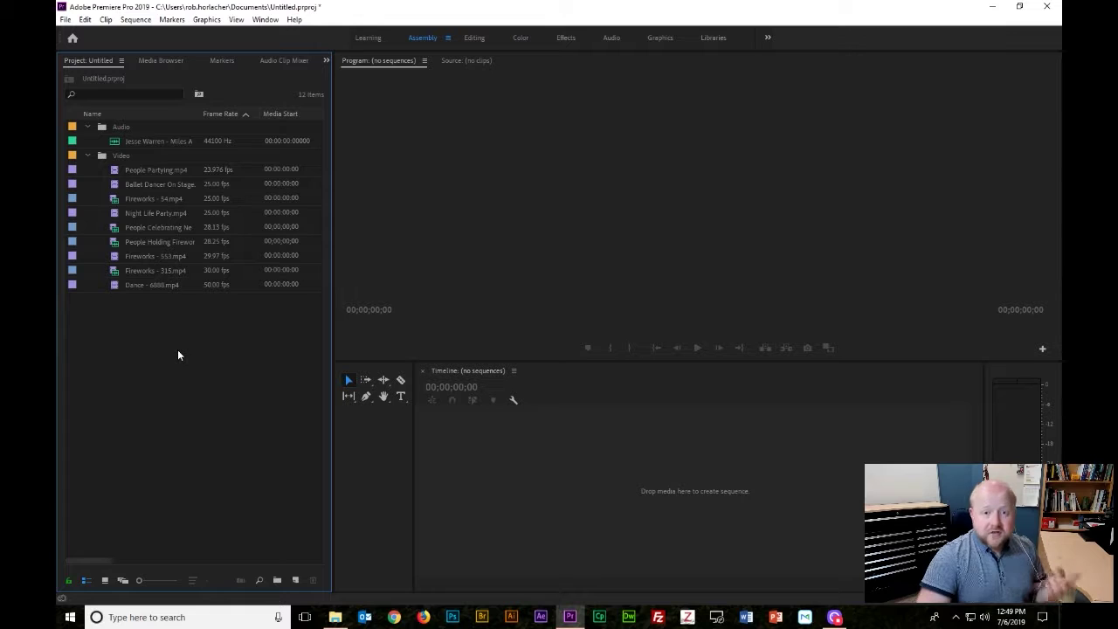
- Create a sequence from the People Partying.mp4 clip by placing it on the empty timeline
left_click(142, 169)
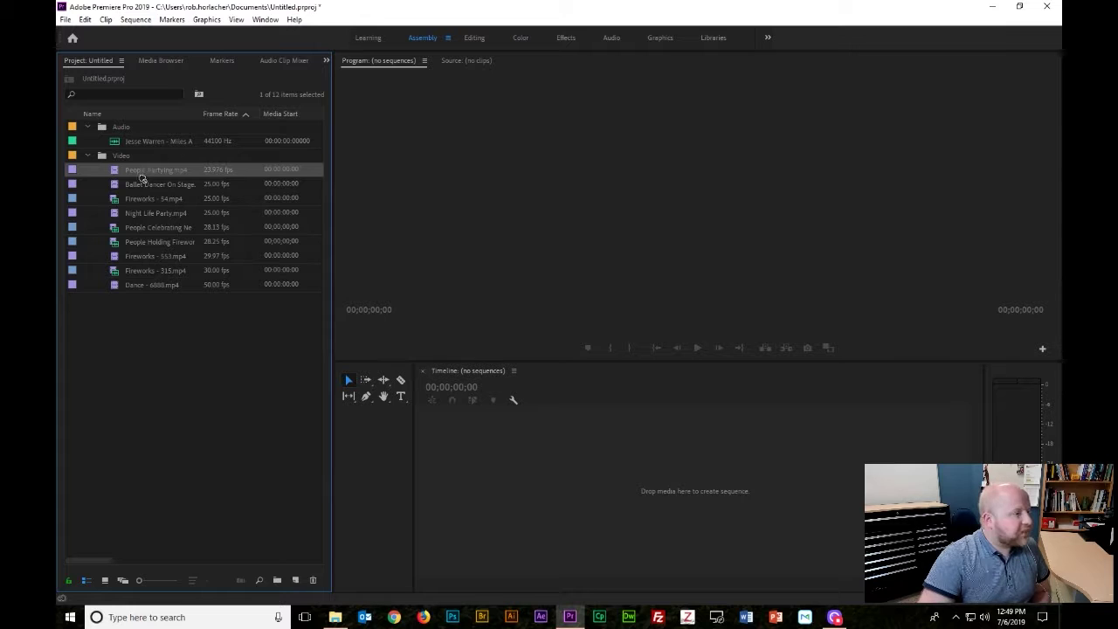
left_click_drag(477, 433, 564, 471)
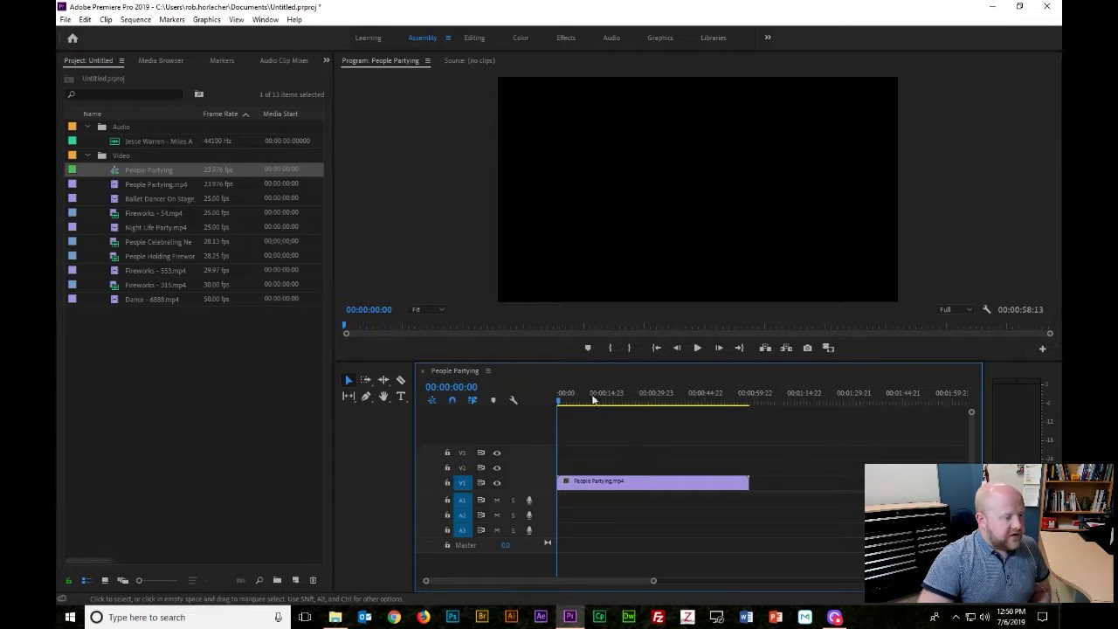
- Close the People Partying sequence and delete it from the project
left_click(424, 371)
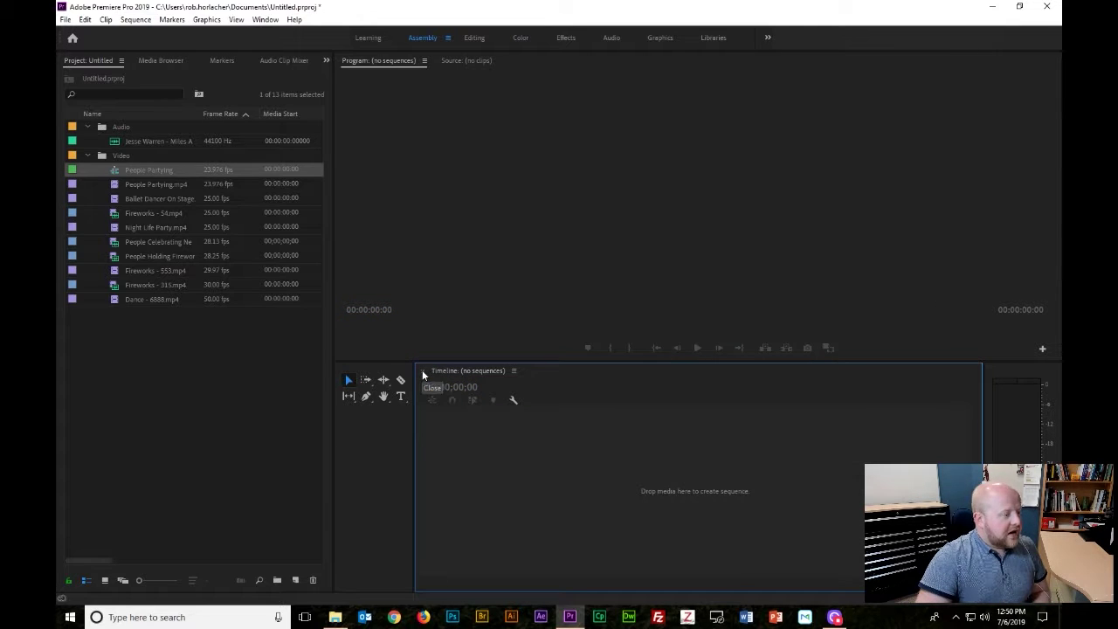
left_click(166, 376)
left_click(142, 170)
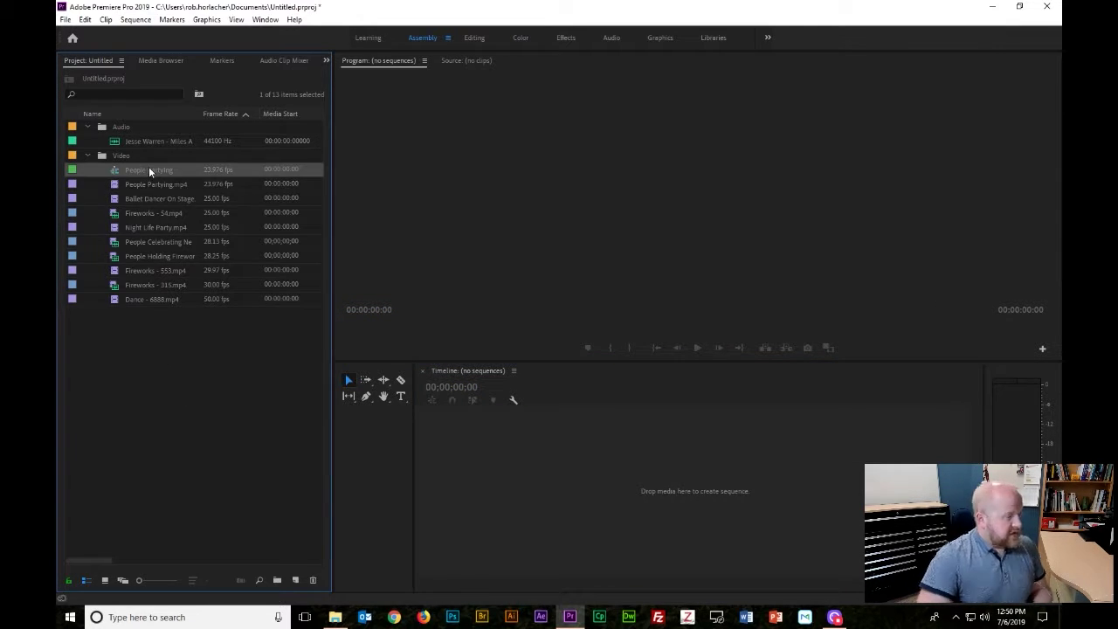
key("Delete")
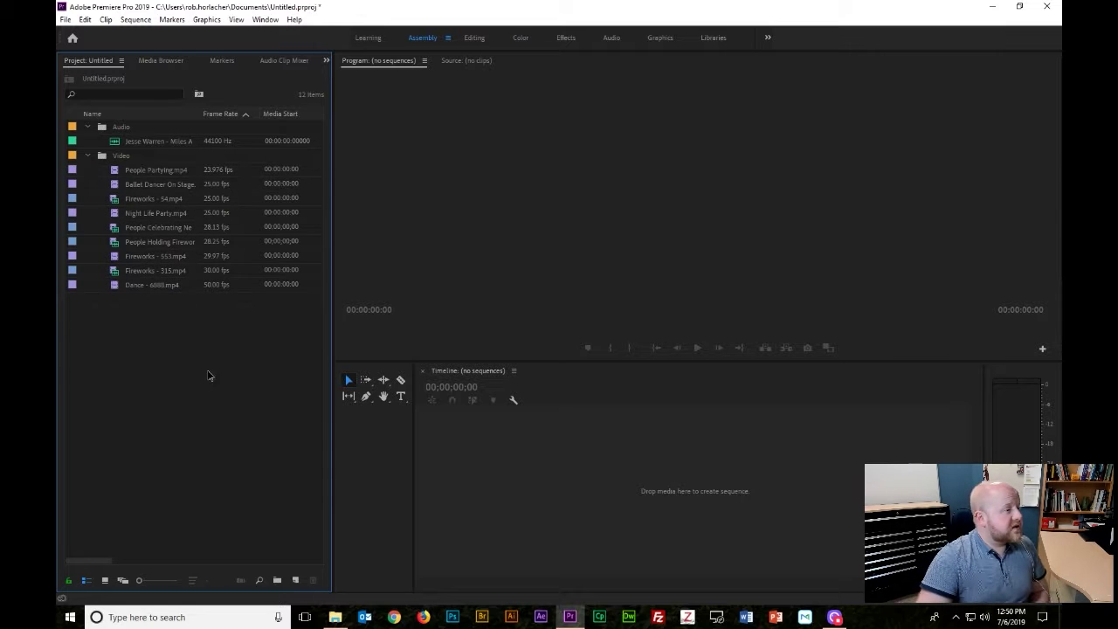
- Start a new sequence based on the DSLR 720p24 preset from the Digital SLR 720p group
left_click(135, 20)
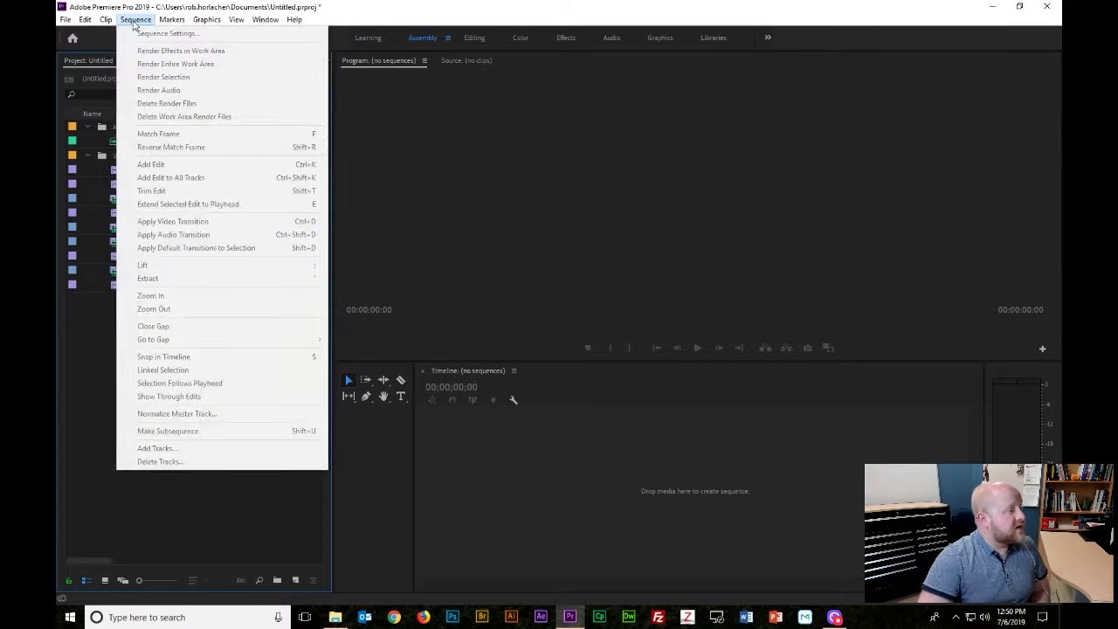
left_click(82, 362)
left_click(64, 21)
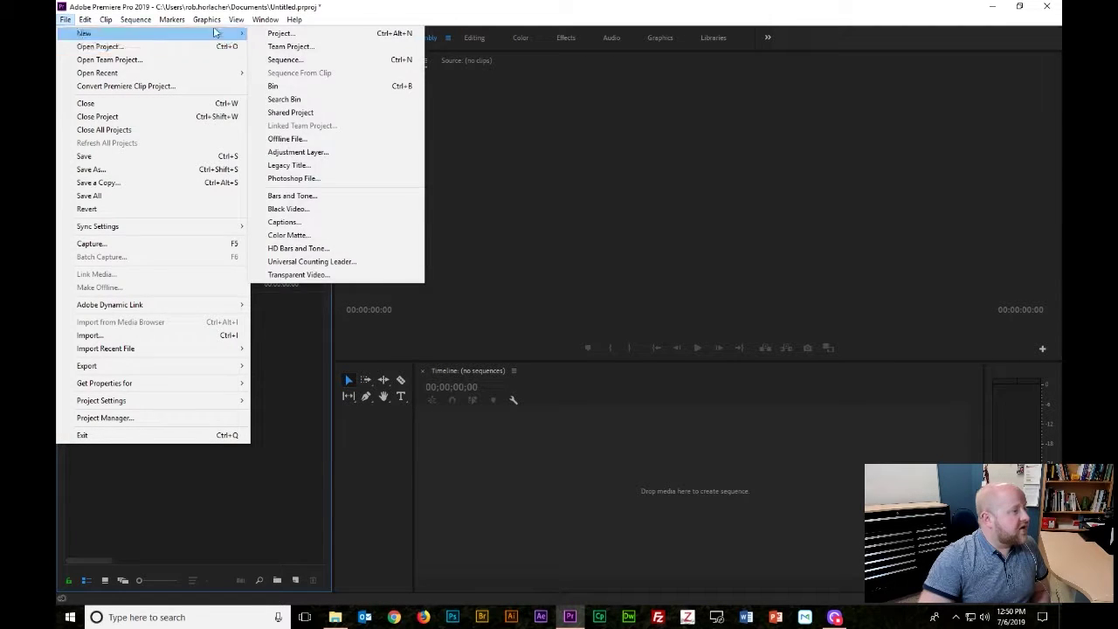
mouse_move(207, 19)
mouse_move(65, 19)
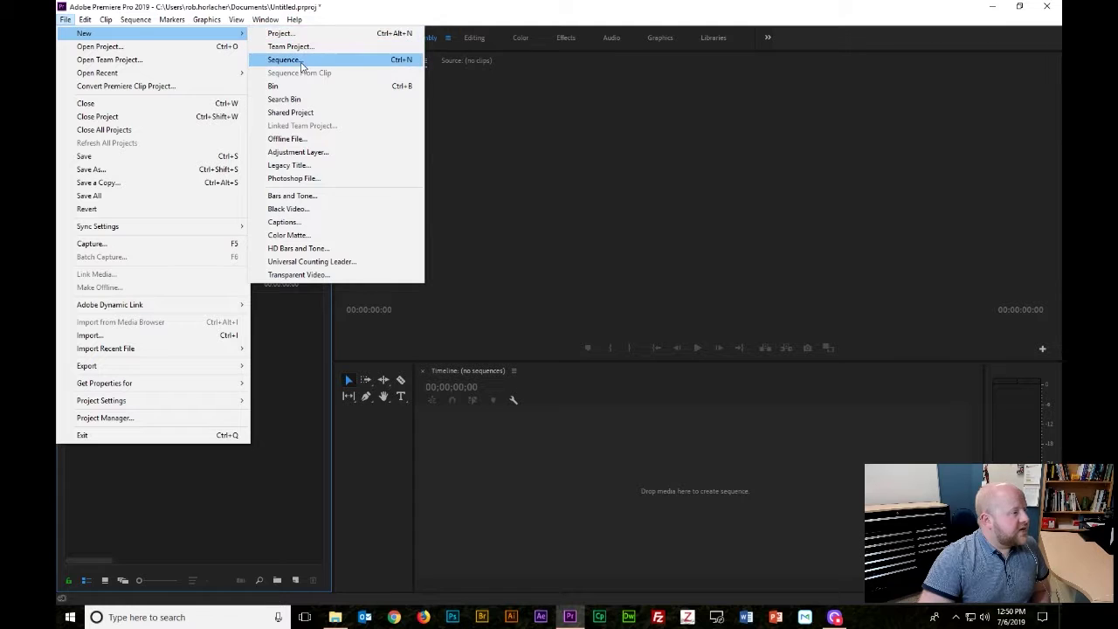
left_click(300, 61)
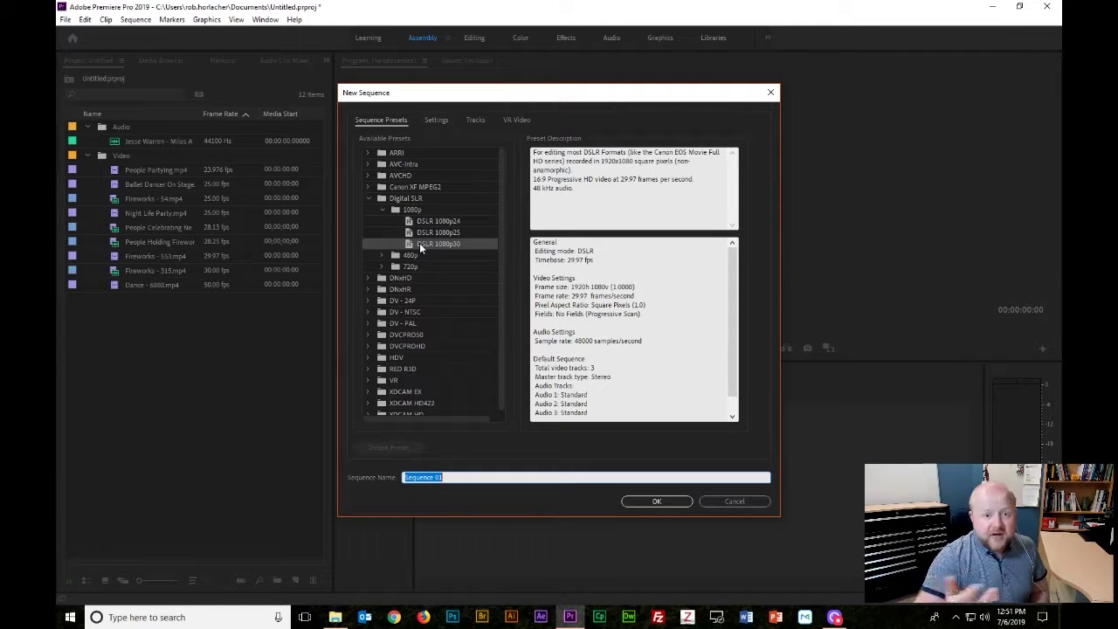
left_click(382, 209)
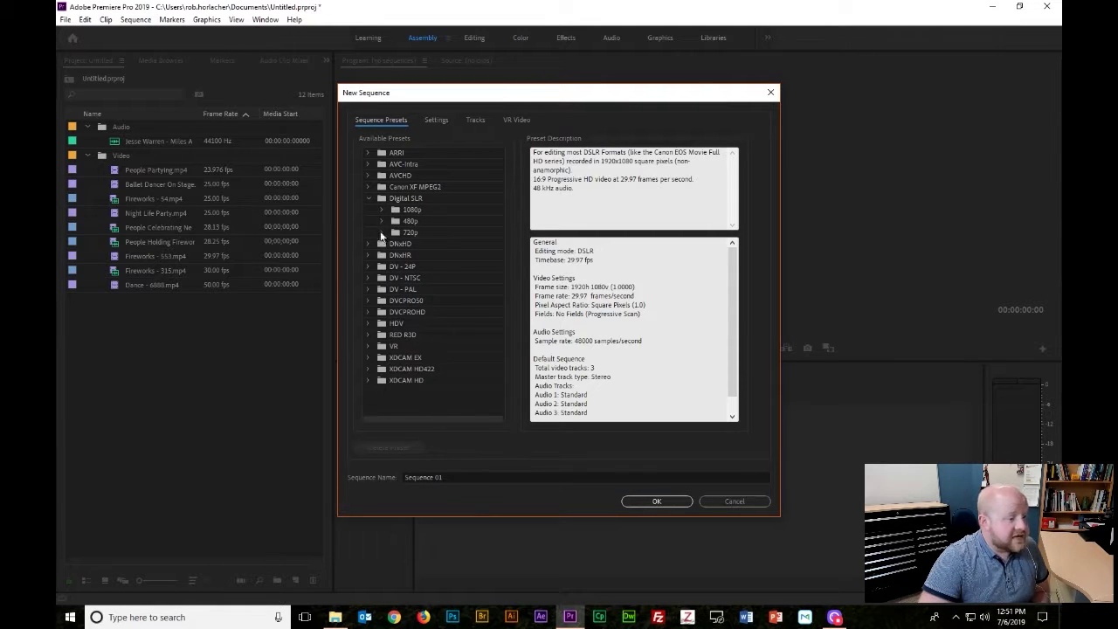
left_click(381, 232)
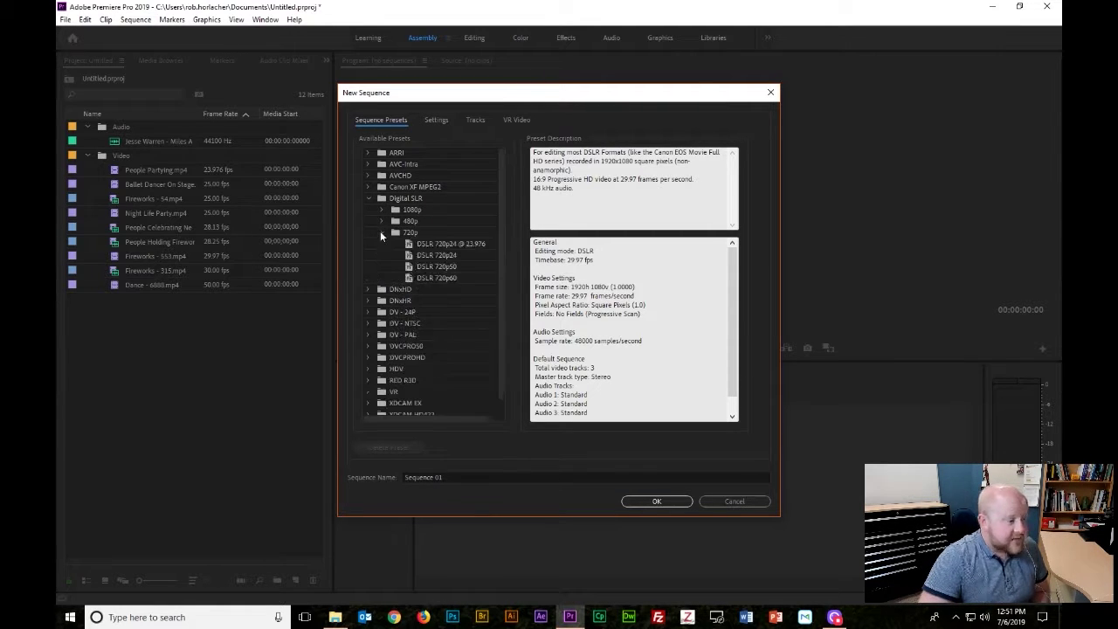
left_click(439, 256)
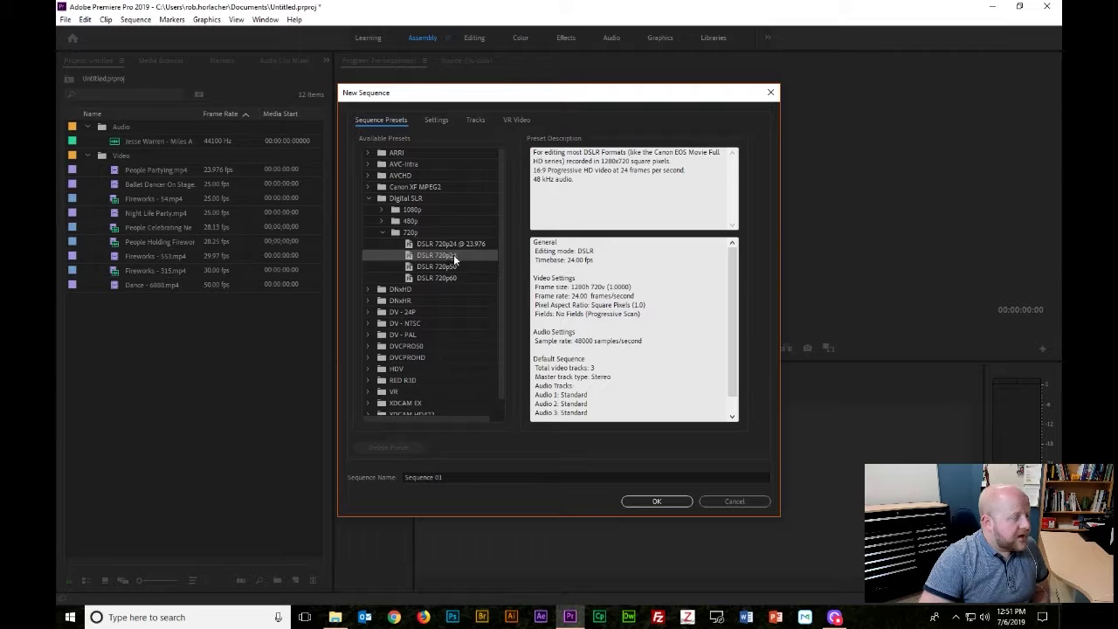
- Change the new sequence's timebase to 25.00 frames/second in its settings
left_click(436, 121)
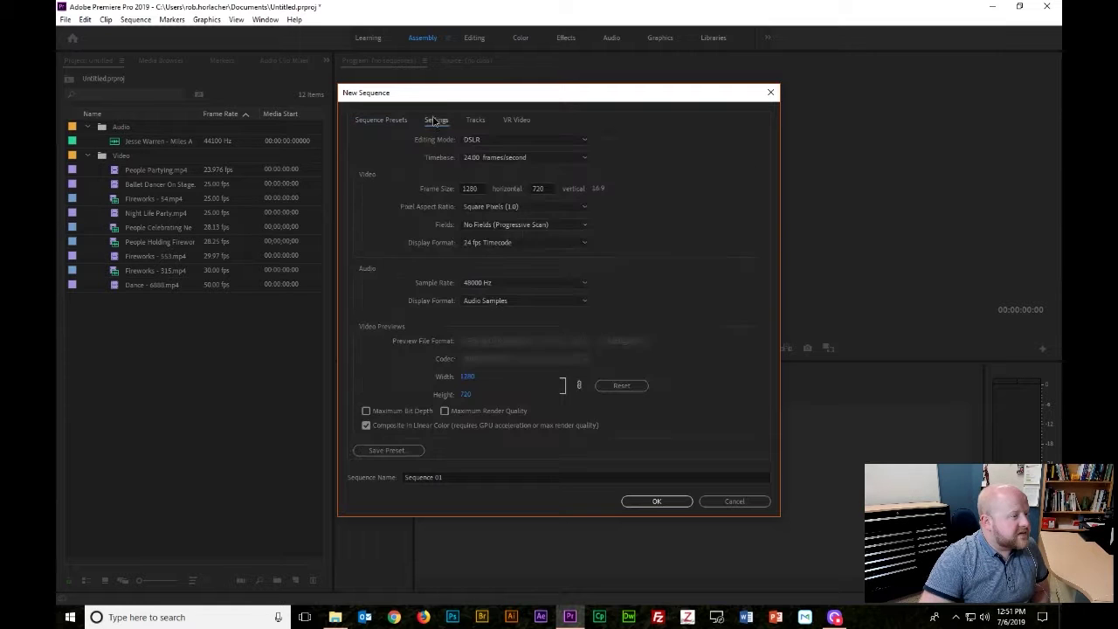
left_click(554, 242)
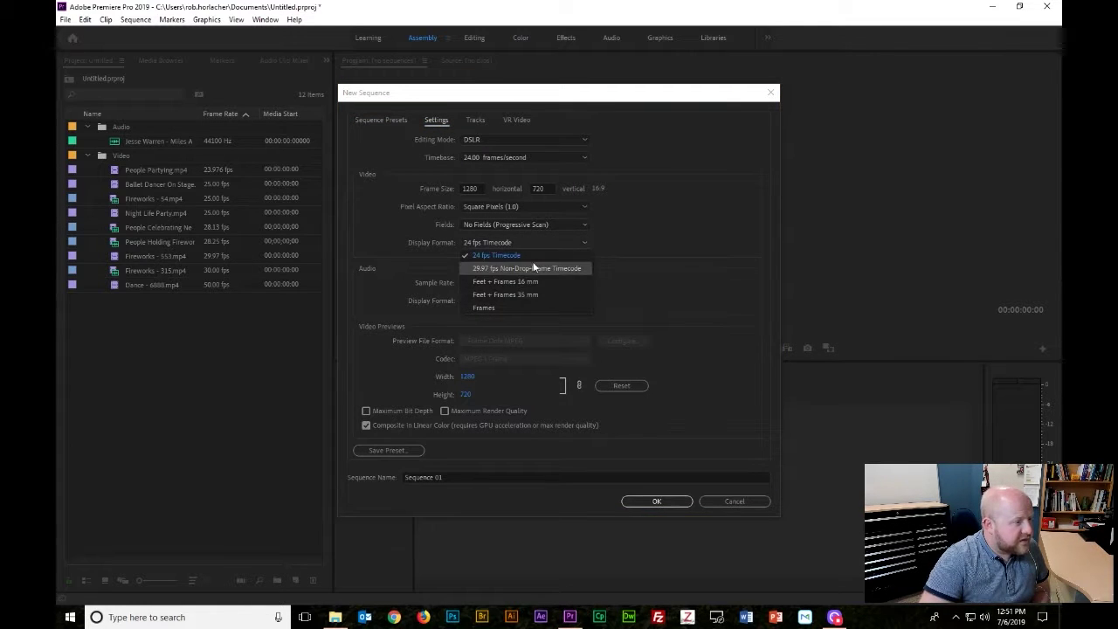
left_click(646, 235)
left_click(529, 159)
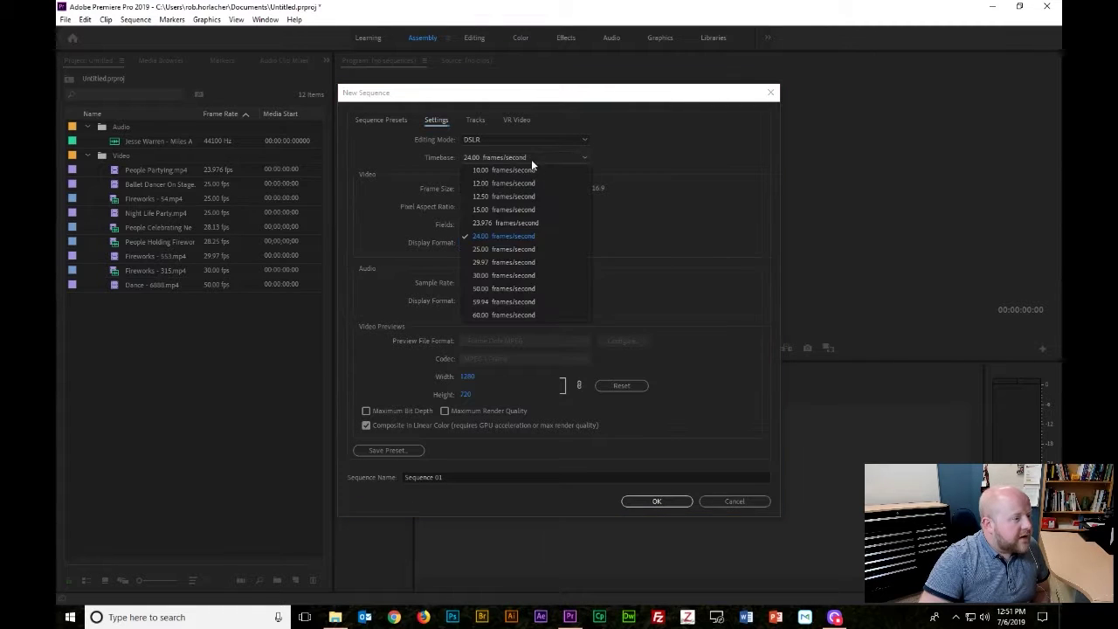
left_click(494, 250)
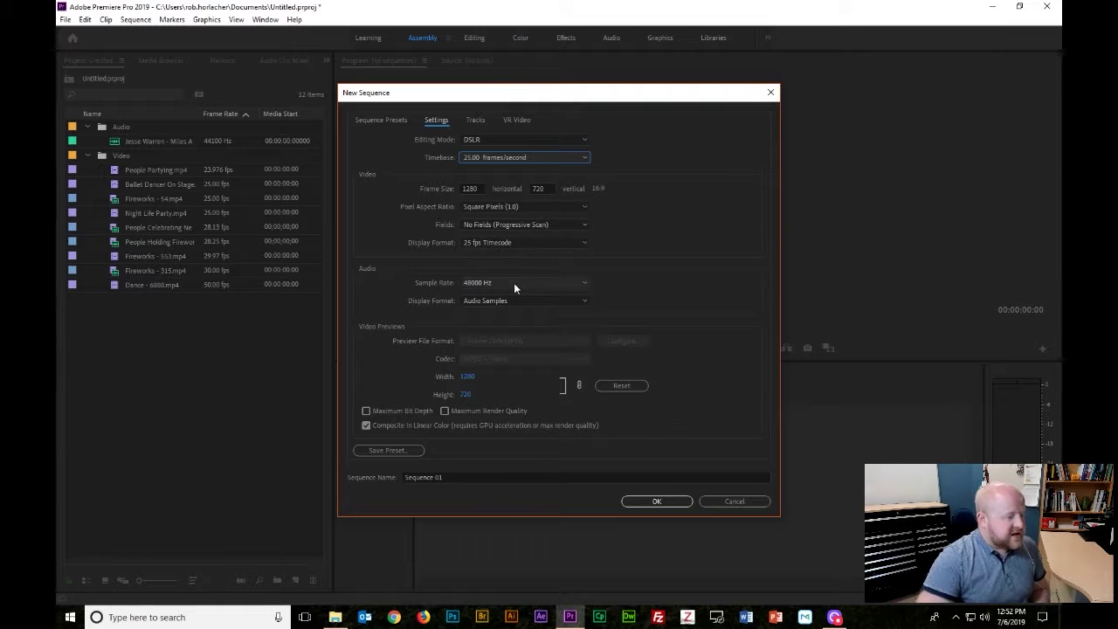
- Name the new sequence Awesome Video and create it with the current settings
left_click(419, 477)
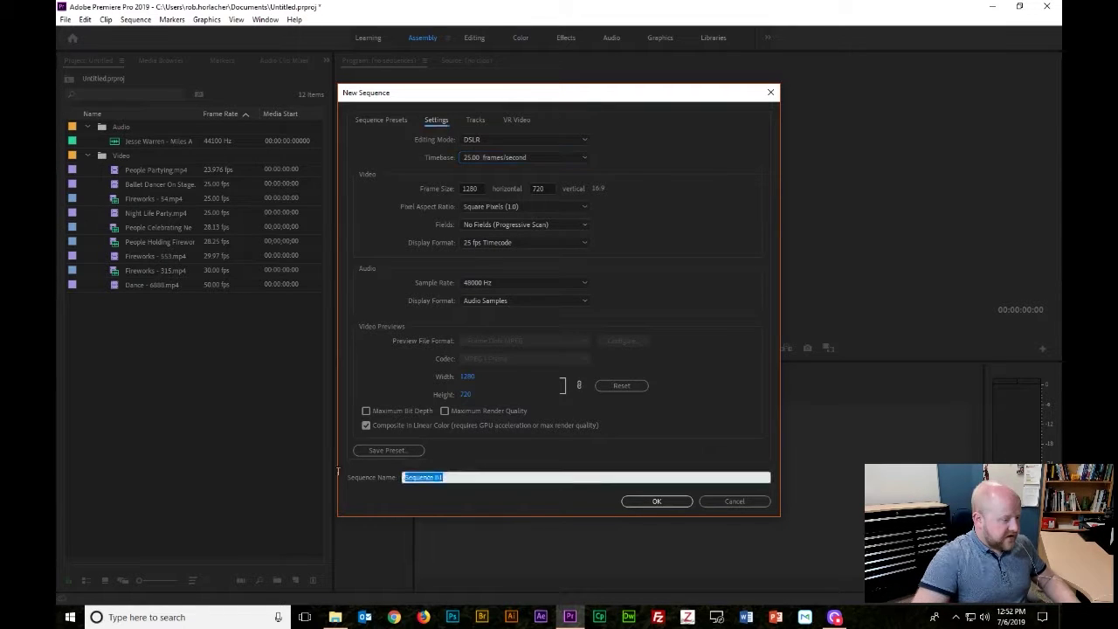
type("Awesome Song")
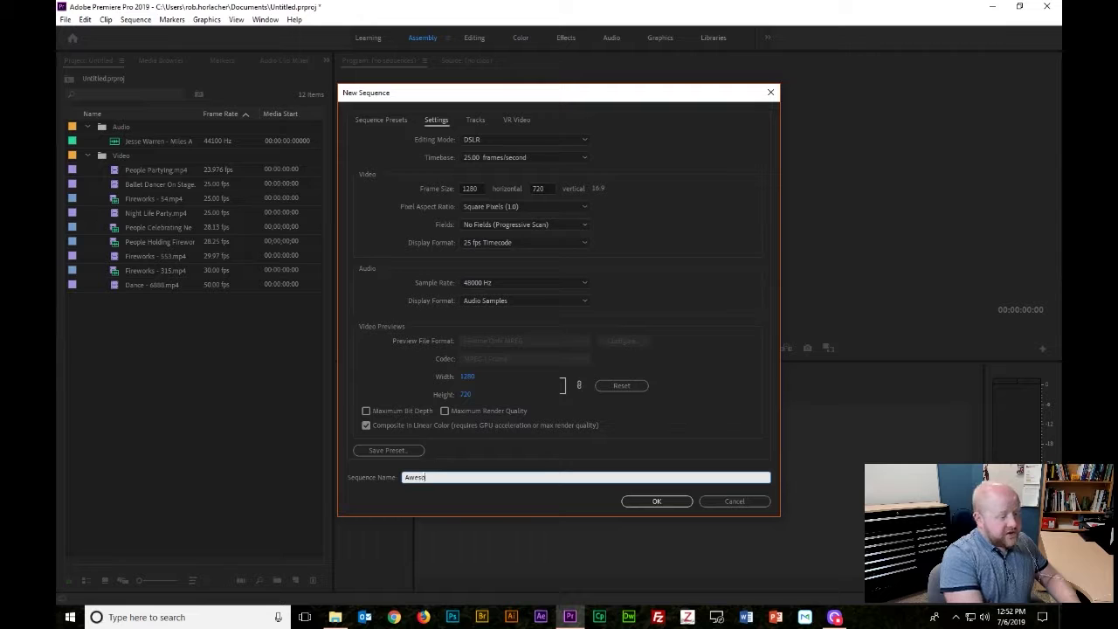
key("BackSpace")
key("BackSpace")
key("BackSpace")
key("BackSpace")
key("BackSpace")
type("Video")
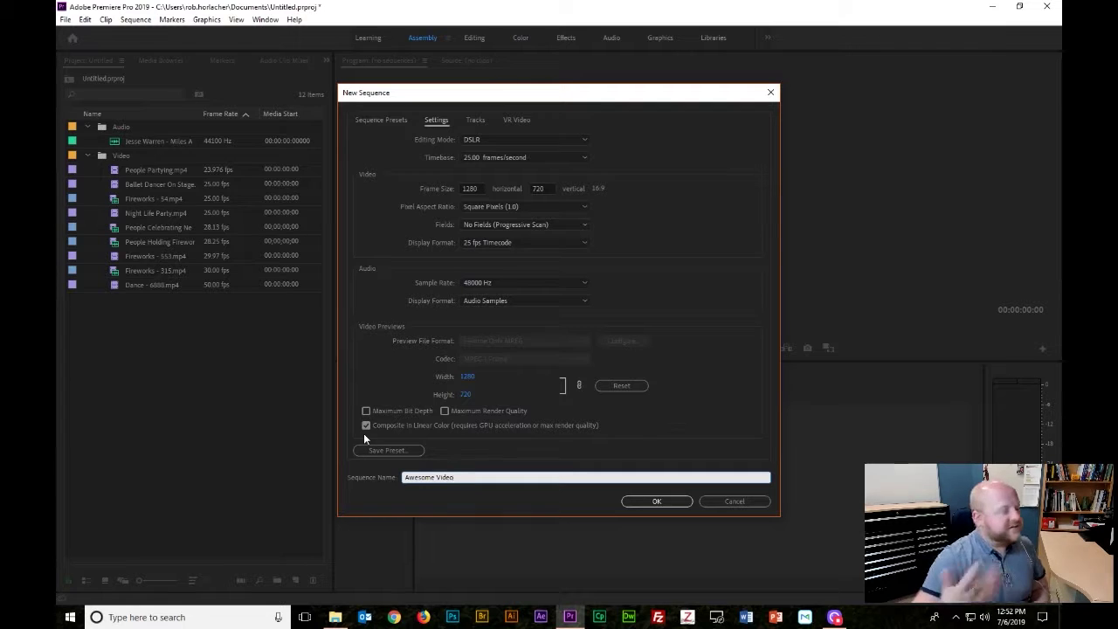
left_click(649, 501)
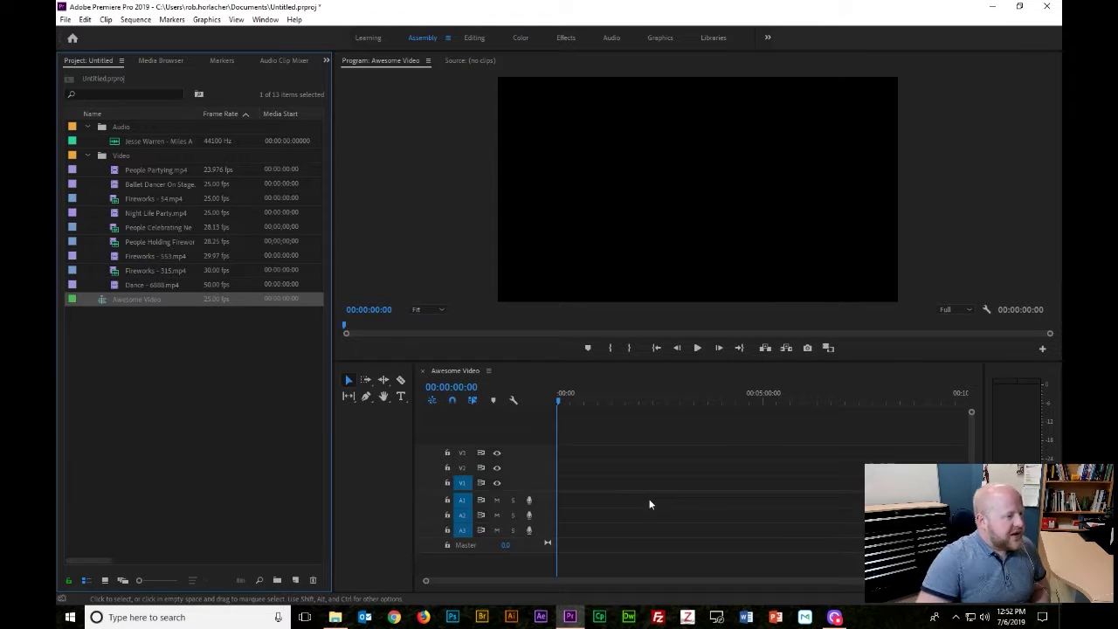
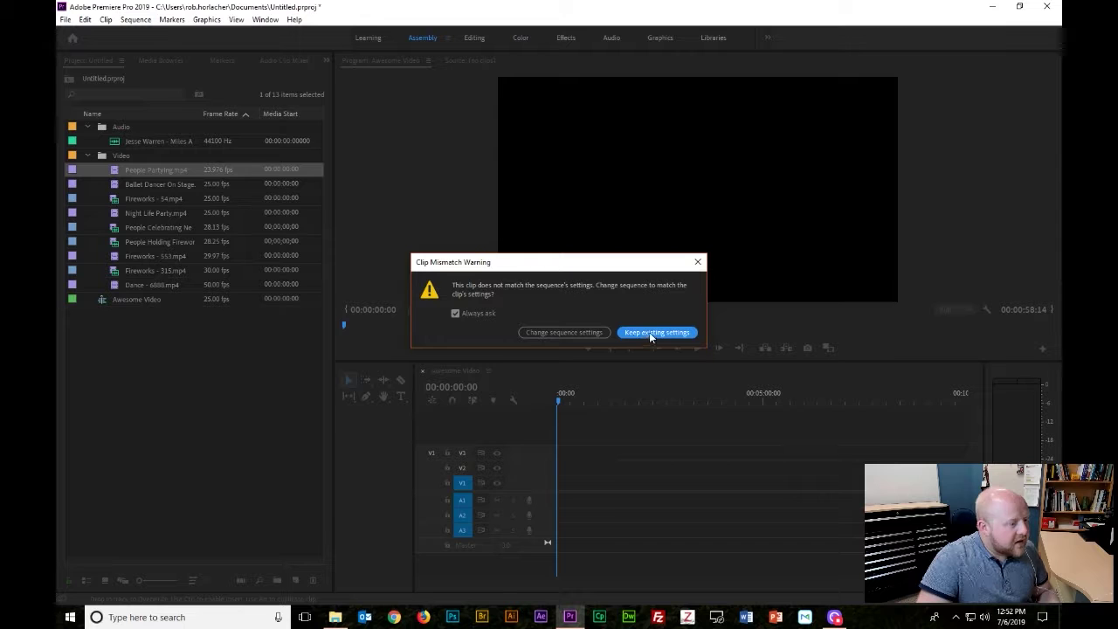
- Keep the existing sequence settings for the People Partying.mp4 clip, preview its playback, and return the playhead to the start
left_click(652, 332)
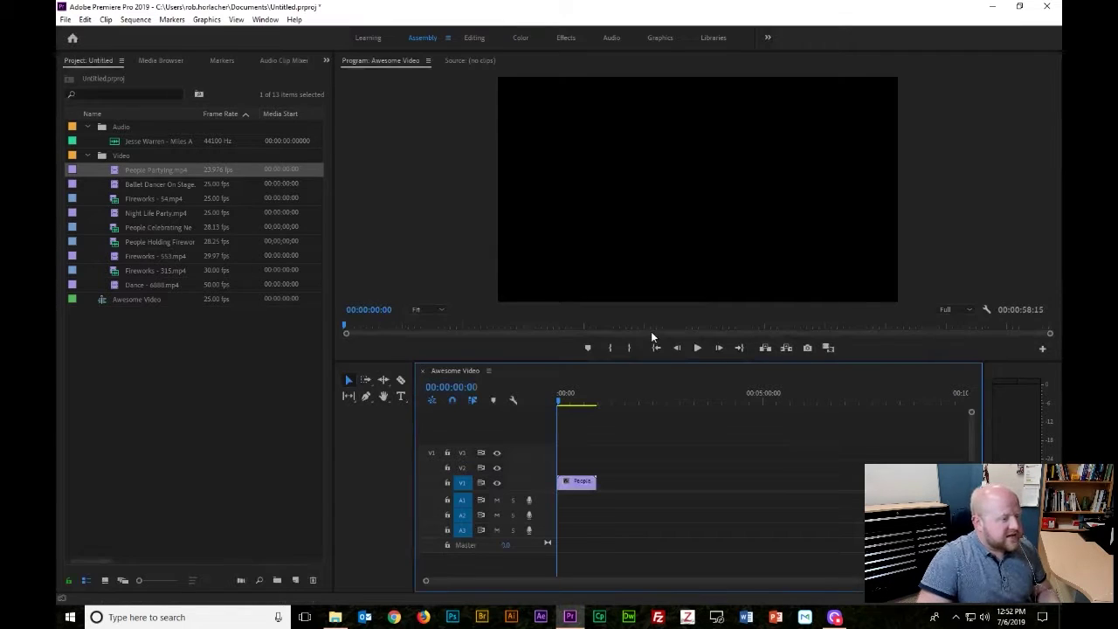
left_click(696, 349)
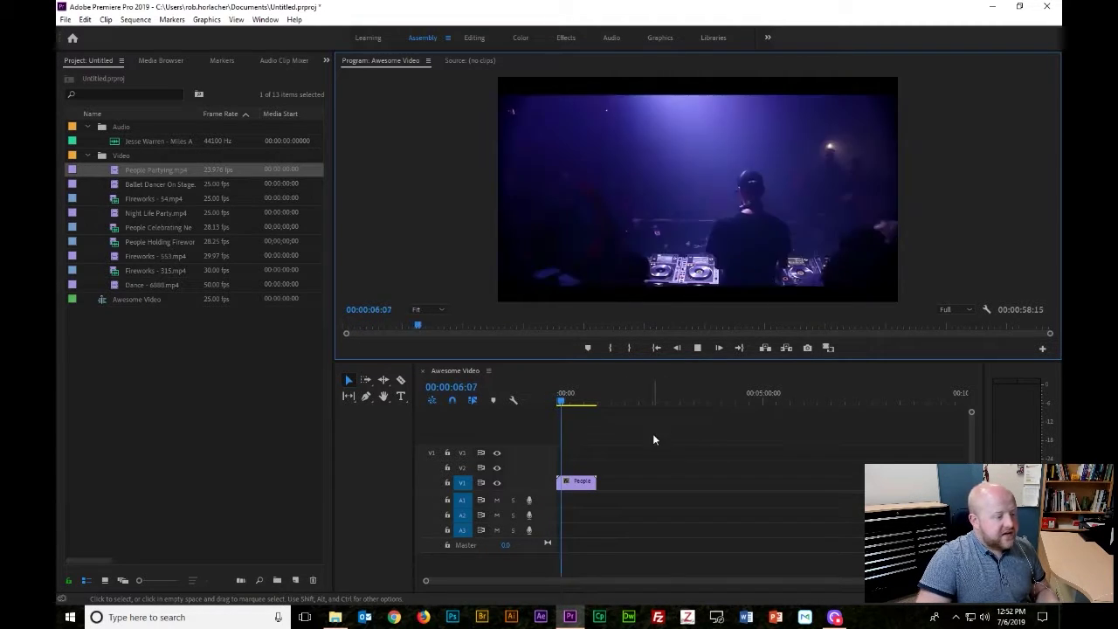
left_click(698, 348)
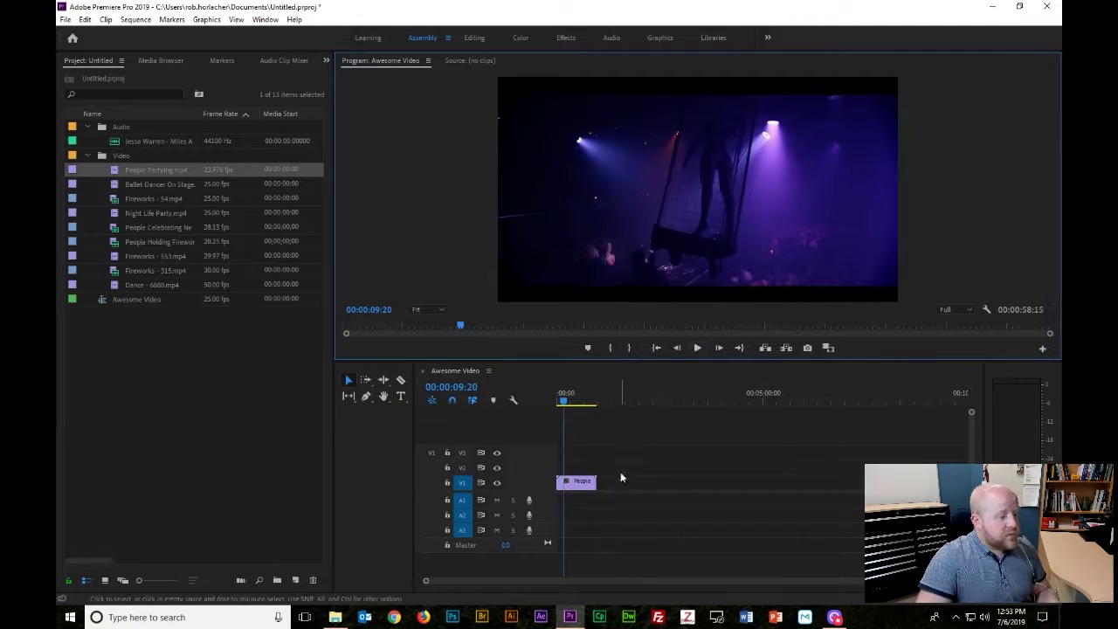
key("Home")
left_click(572, 519)
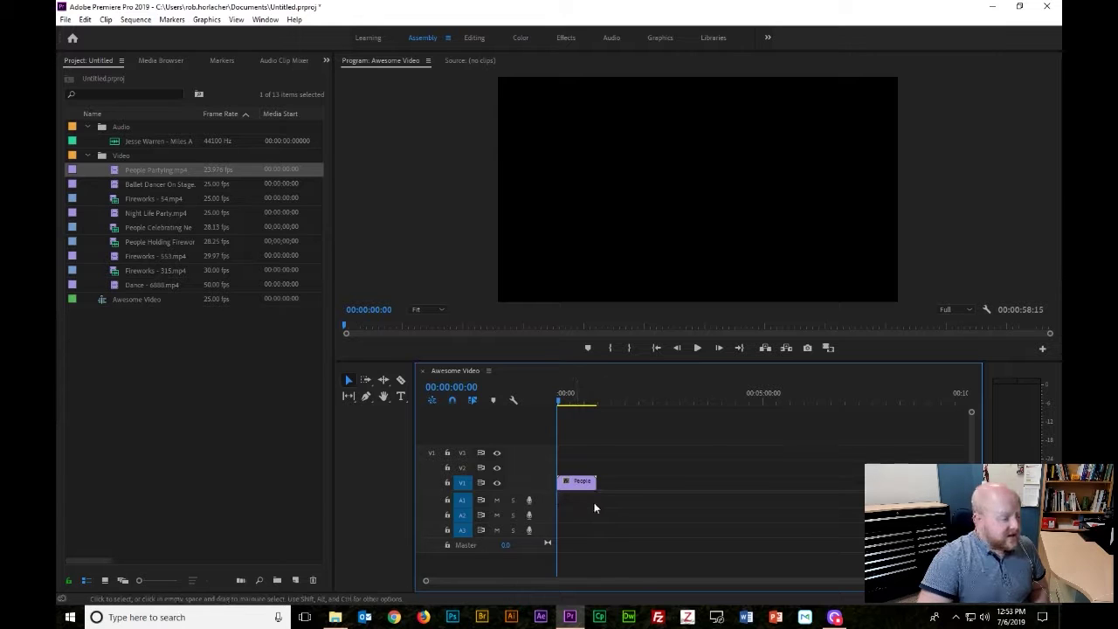
- Turn off targeting for audio track A2 and place Fireworks - 54.mp4 on V1 directly after the People Partying clip
left_click(461, 515)
left_click(464, 529)
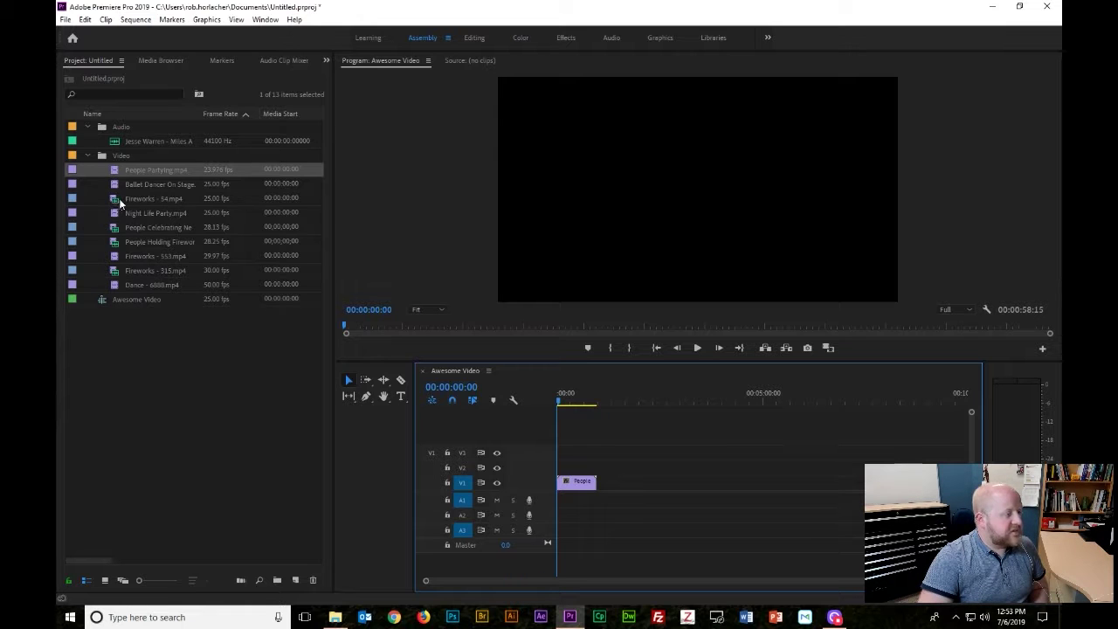
left_click_drag(142, 196, 615, 509)
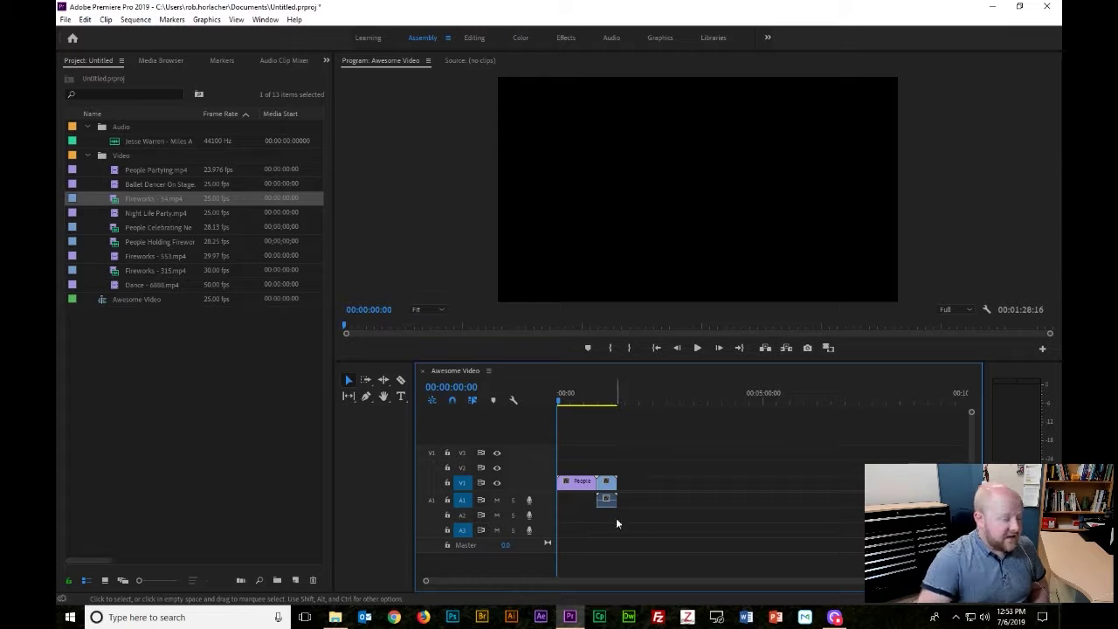
- Unlink the Fireworks - 54.mp4 clip's audio from its video and delete the audio part from track A1
left_click(587, 487)
left_click(611, 486)
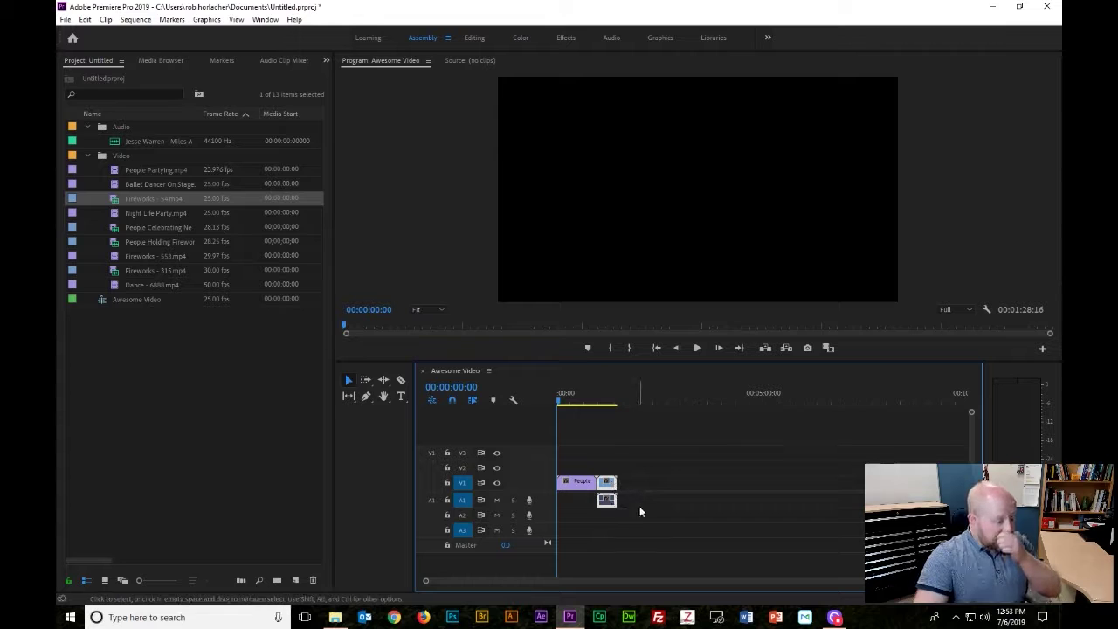
left_click(638, 507)
left_click(610, 486)
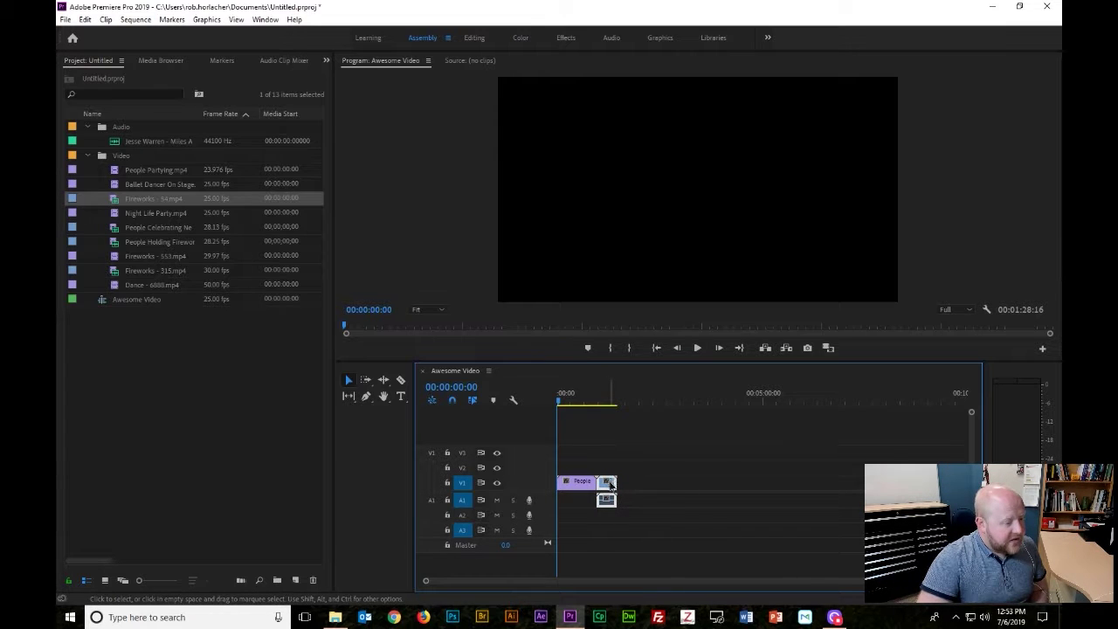
left_click(610, 483)
left_click(606, 504)
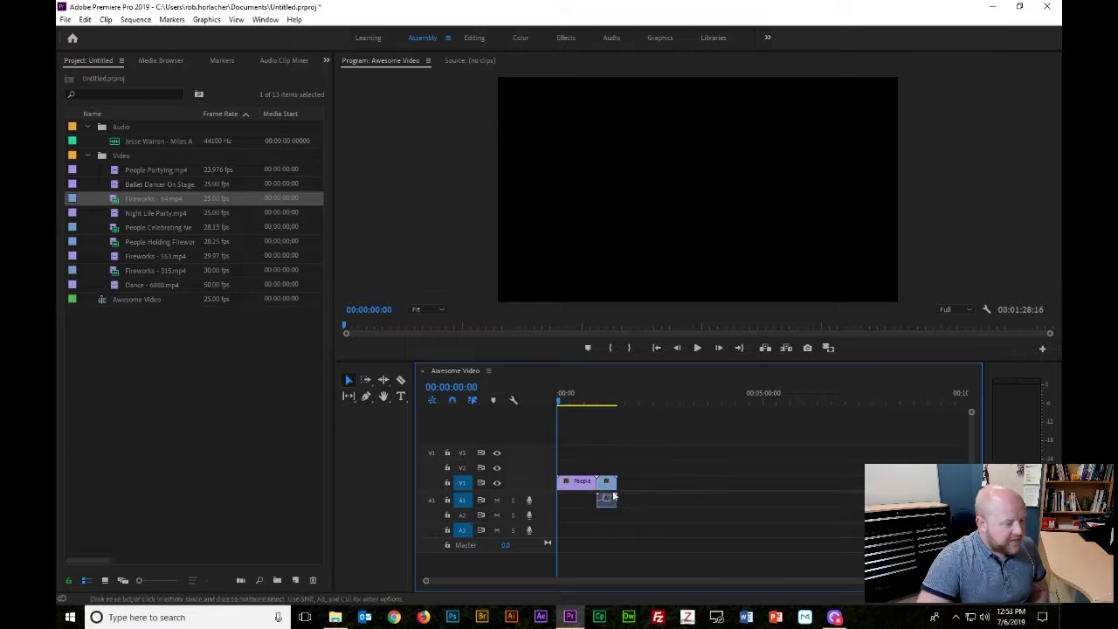
right_click(604, 506)
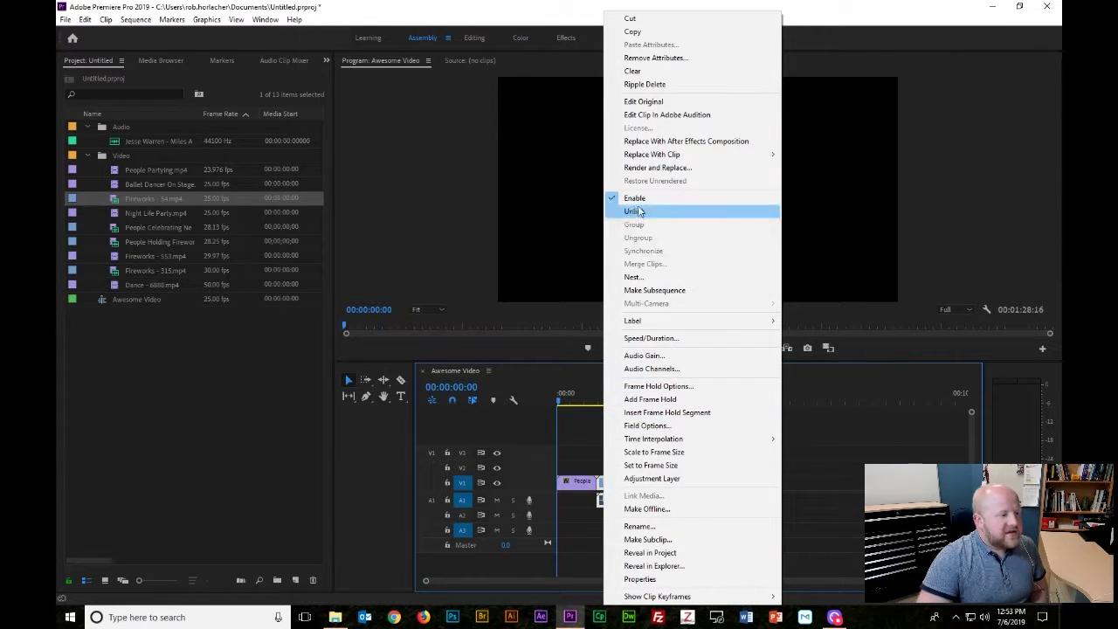
left_click(635, 212)
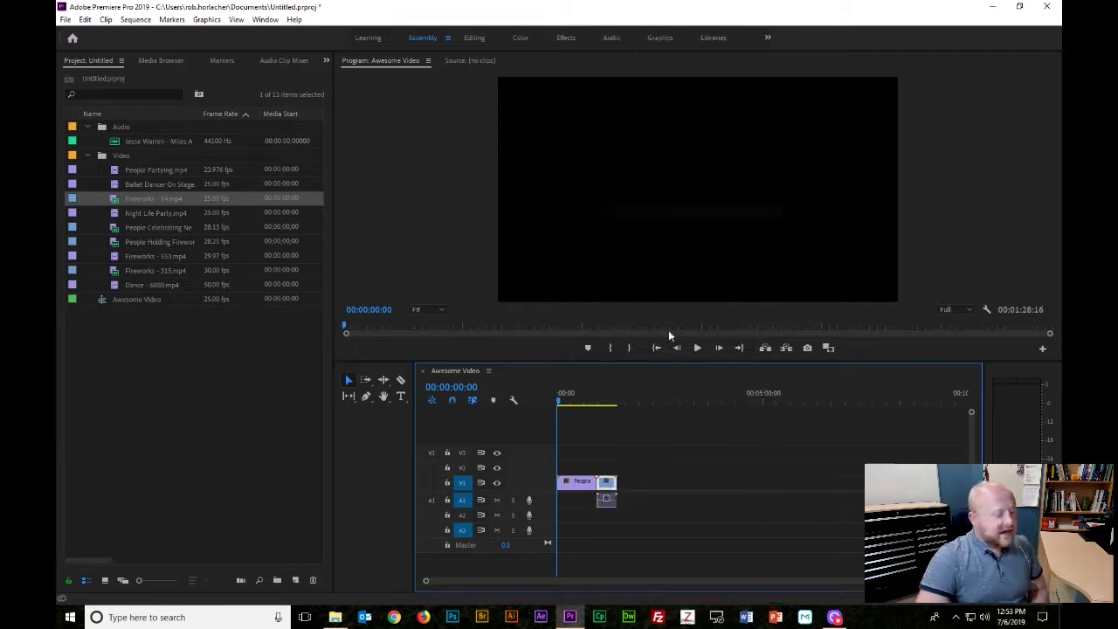
left_click(606, 503)
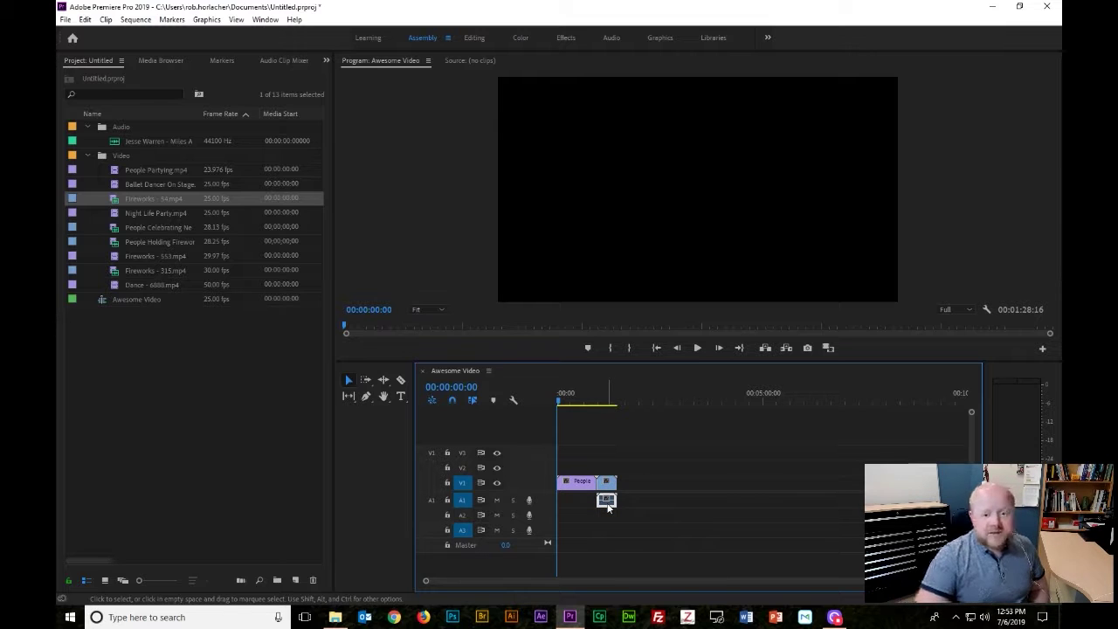
key("Delete")
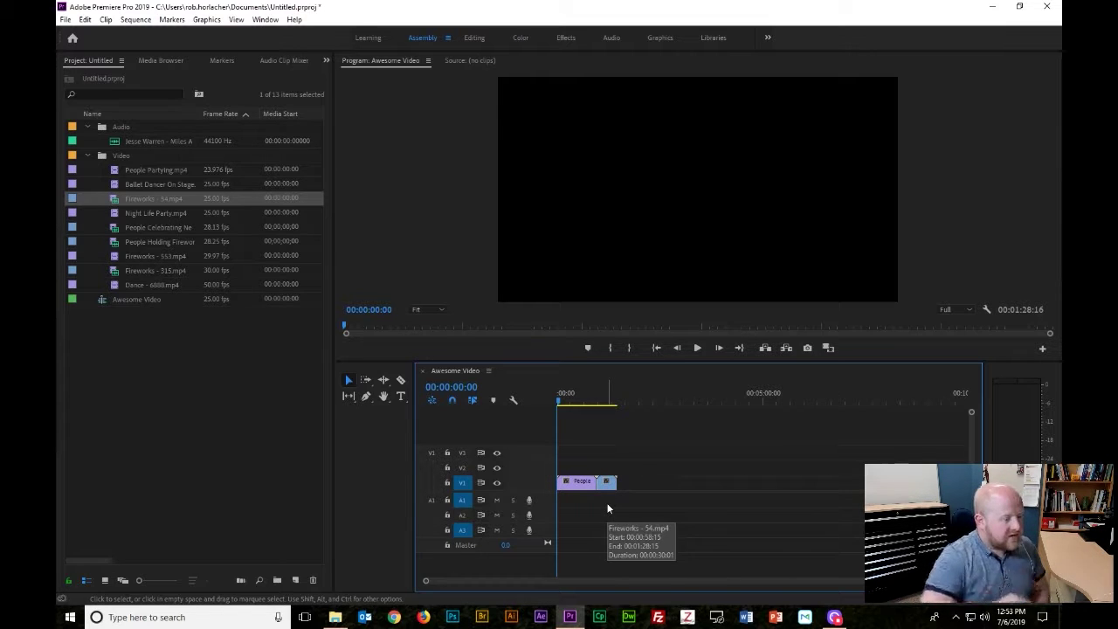
- Place the imported song on track A1 at the start of the sequence and play back the result
left_click(137, 140)
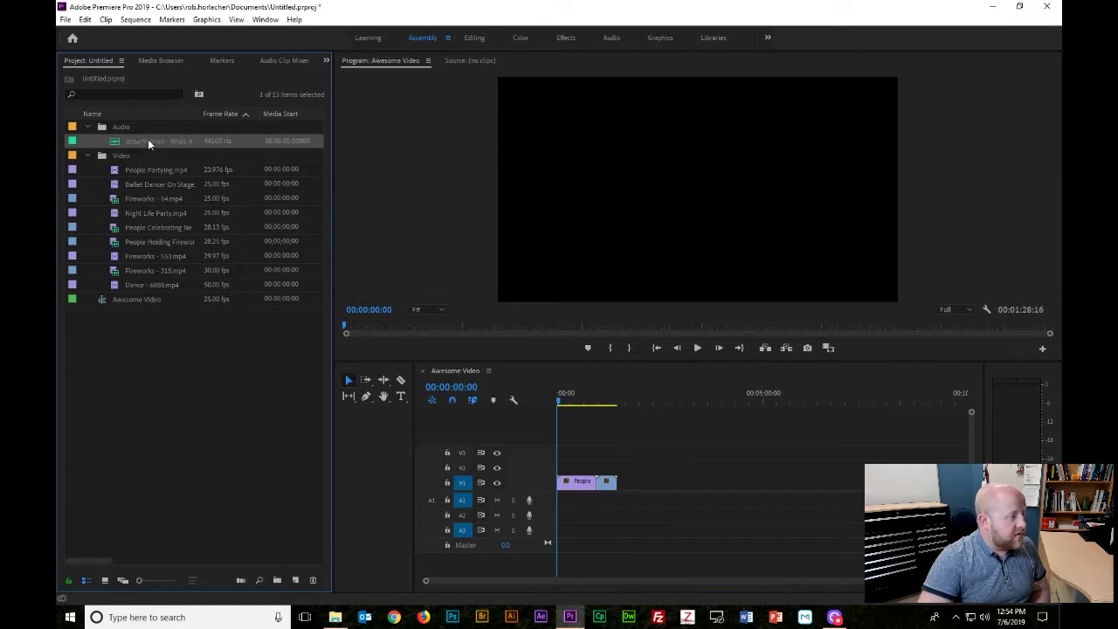
left_click_drag(631, 453, 557, 498)
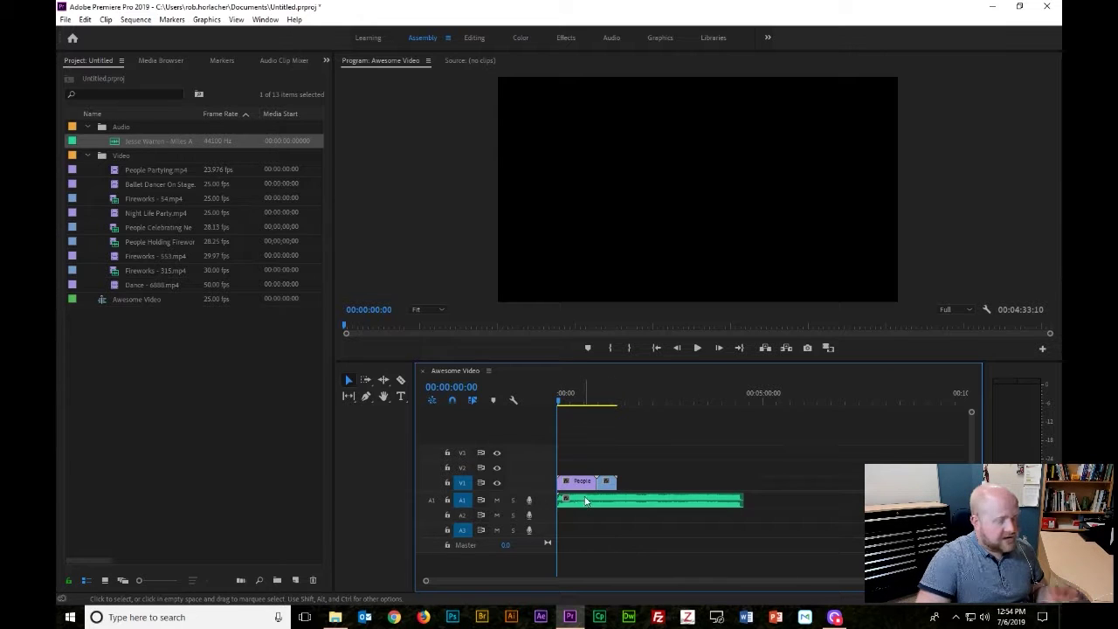
left_click(697, 350)
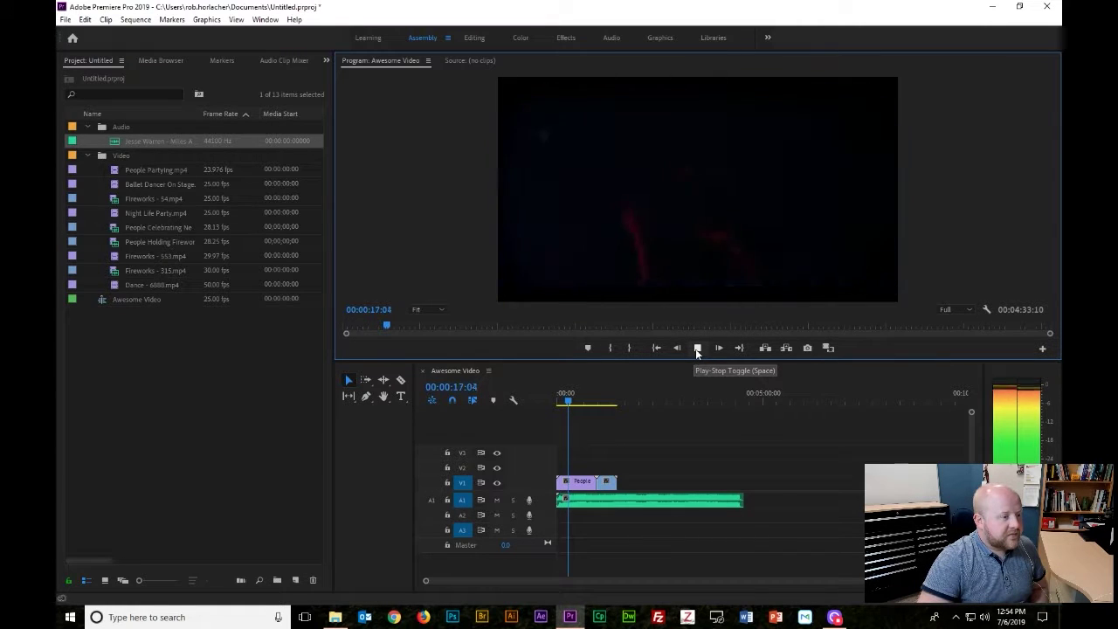
left_click(696, 349)
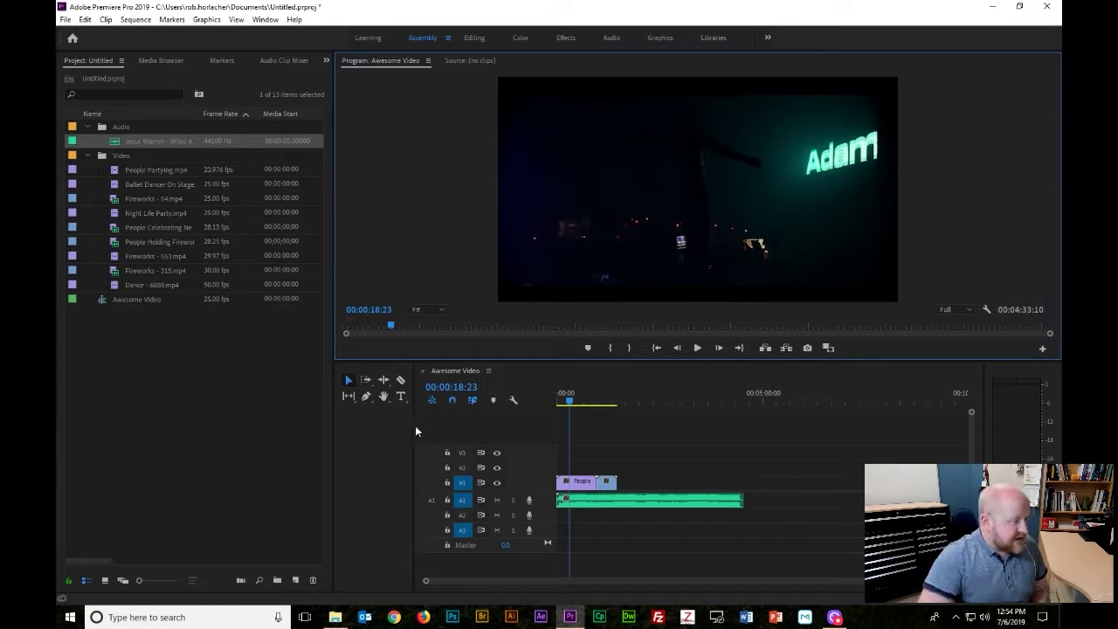
- Narrow the tools area to a single column and move the Fireworks - 54.mp4 clip along V1, leaving a gap before it
left_click_drag(413, 425, 347, 429)
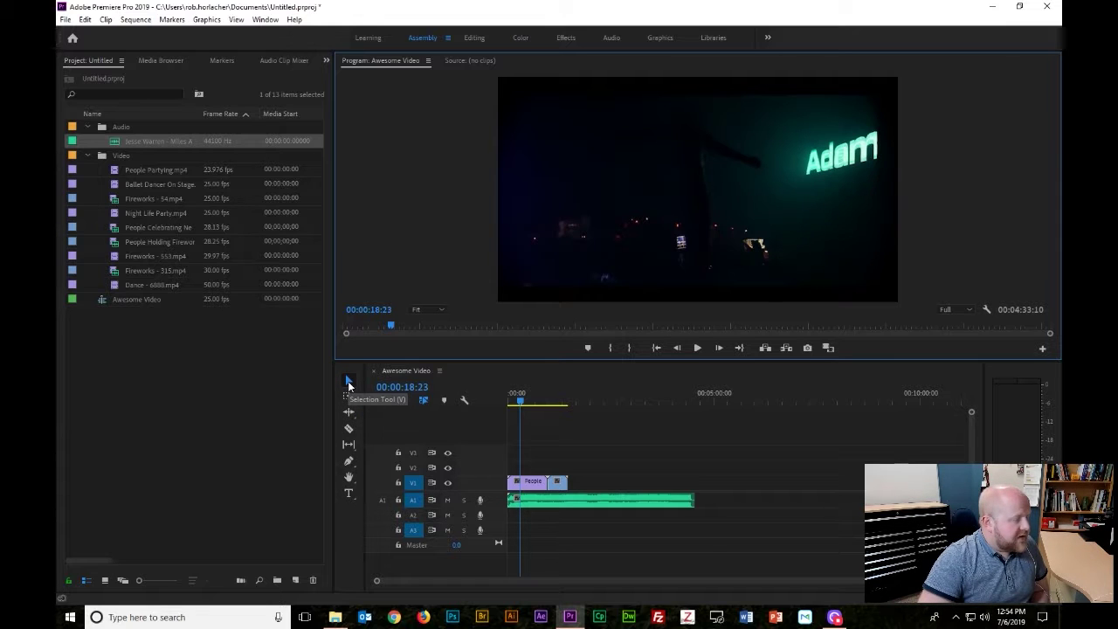
left_click(559, 487)
left_click_drag(559, 489, 725, 489)
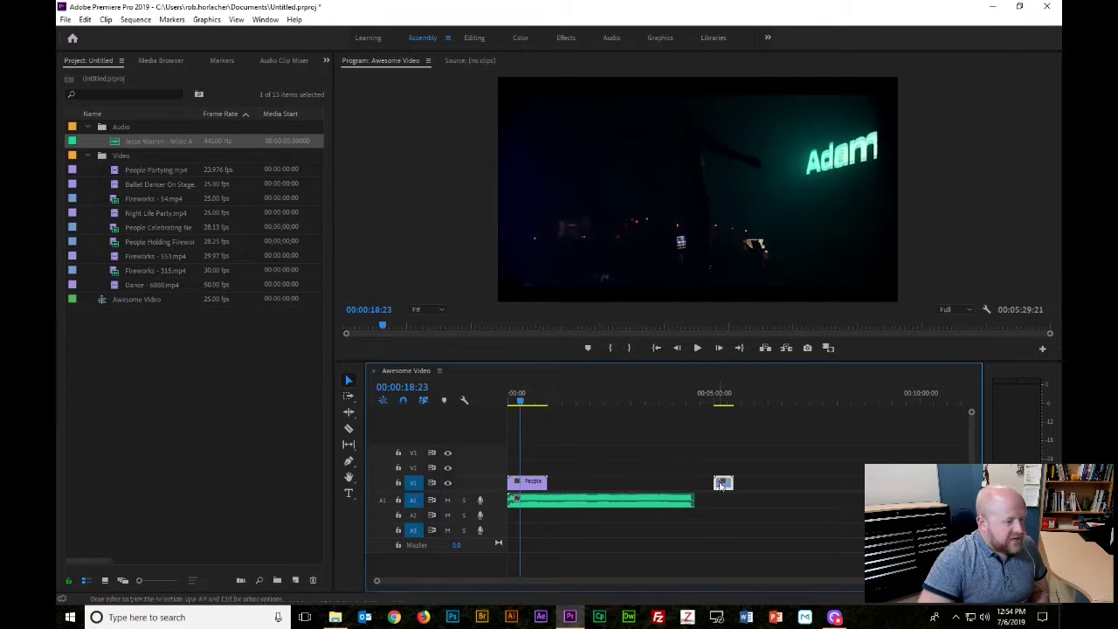
left_click_drag(723, 483, 655, 489)
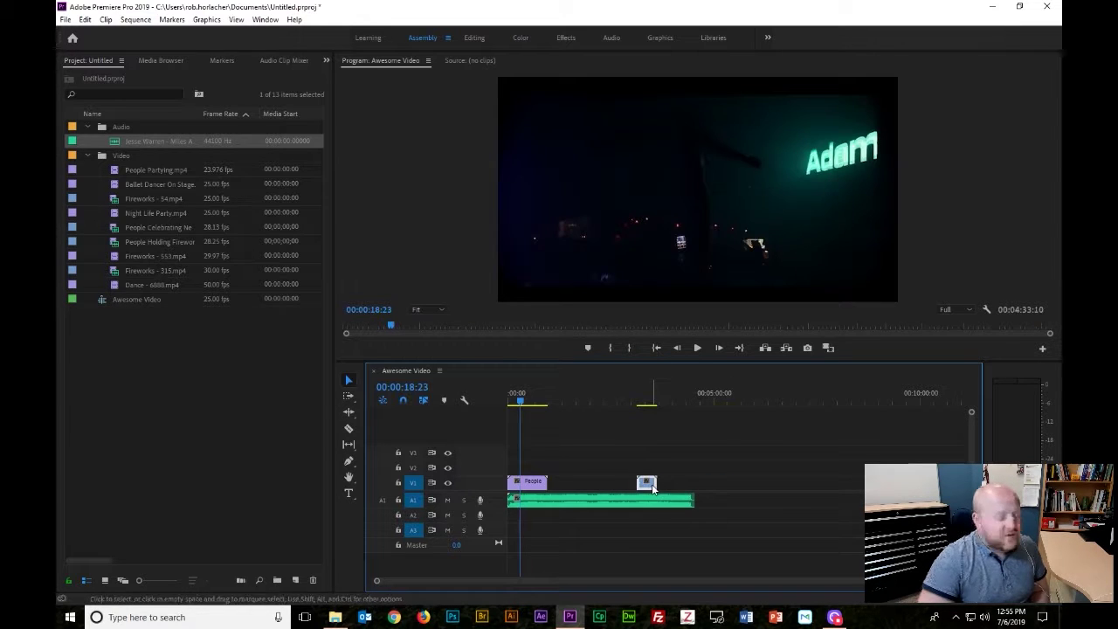
- Ripple delete the gap between the two V1 clips and return the playhead to the start of the sequence
left_click(587, 478)
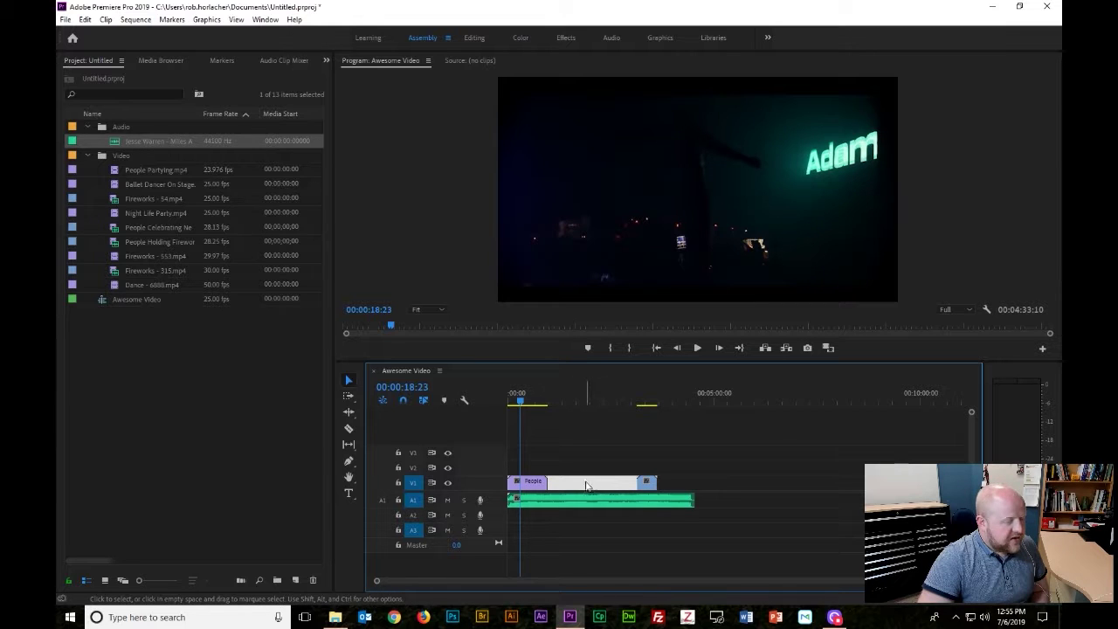
right_click(590, 486)
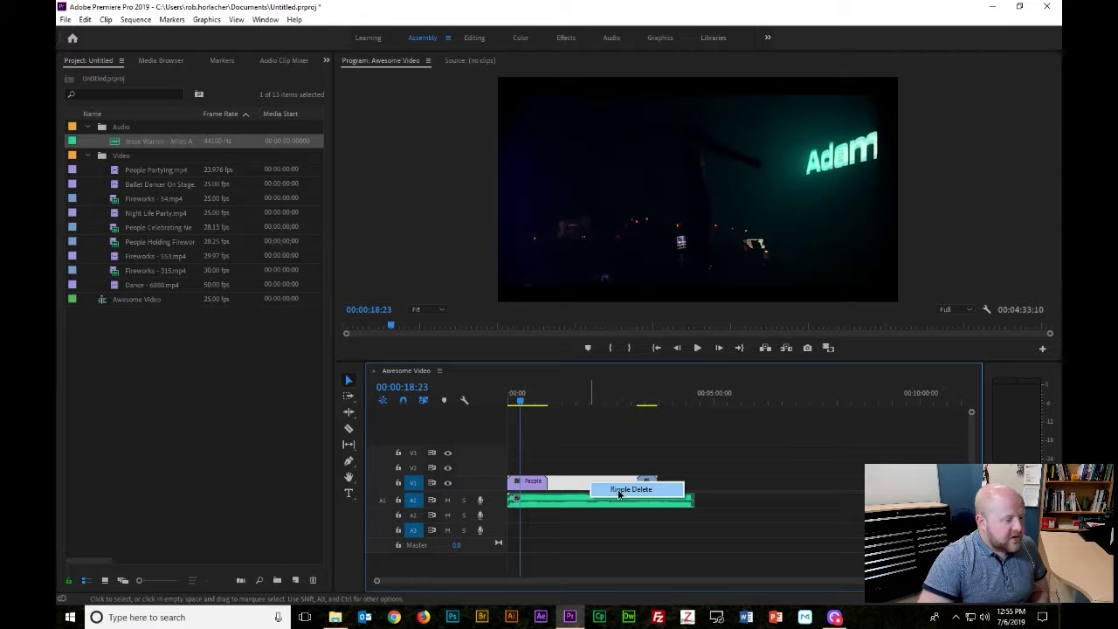
left_click(618, 489)
left_click(543, 401)
left_click_drag(543, 402, 495, 402)
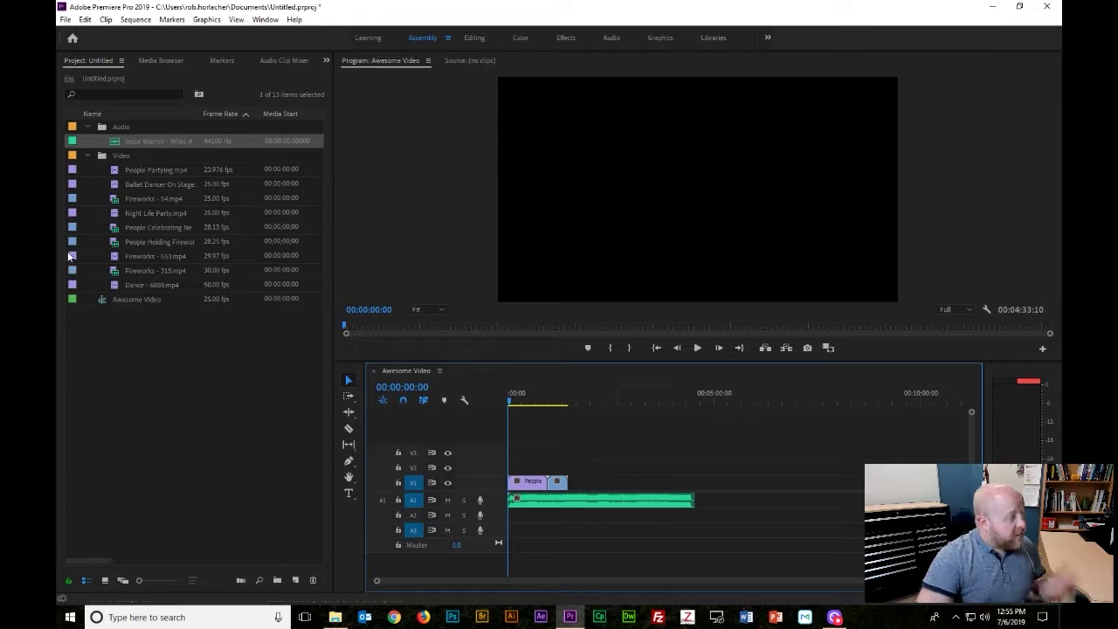
- Move the playhead to 00:01:18:09 in the Fireworks - 54.mp4 clip and enlarge the timeline view around that clip's end
left_click(151, 213)
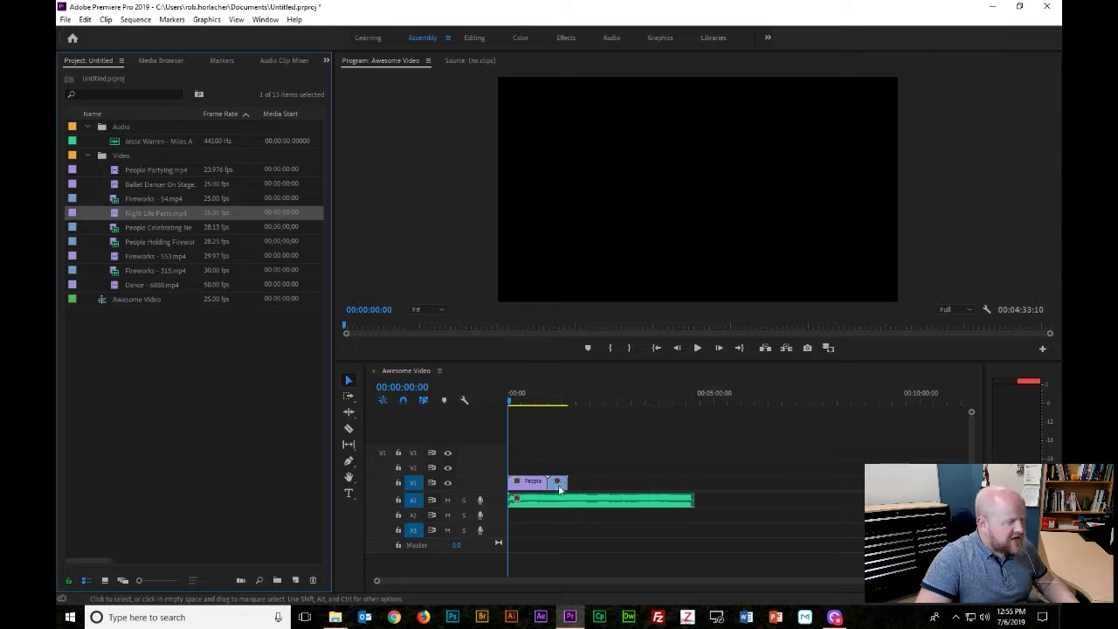
left_click_drag(515, 404, 562, 410)
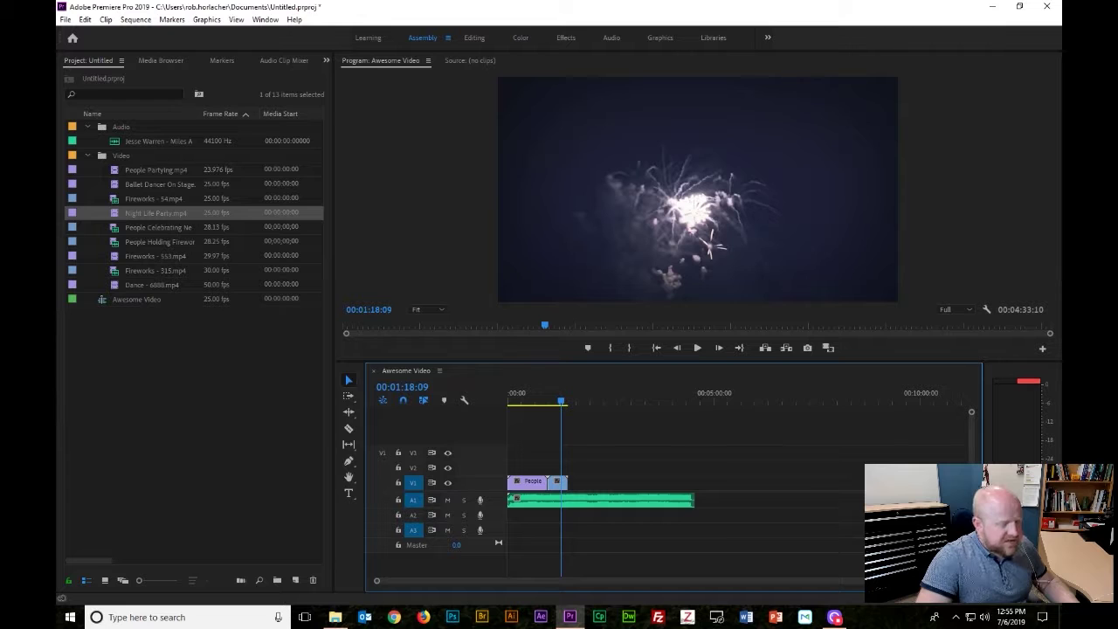
key("=")
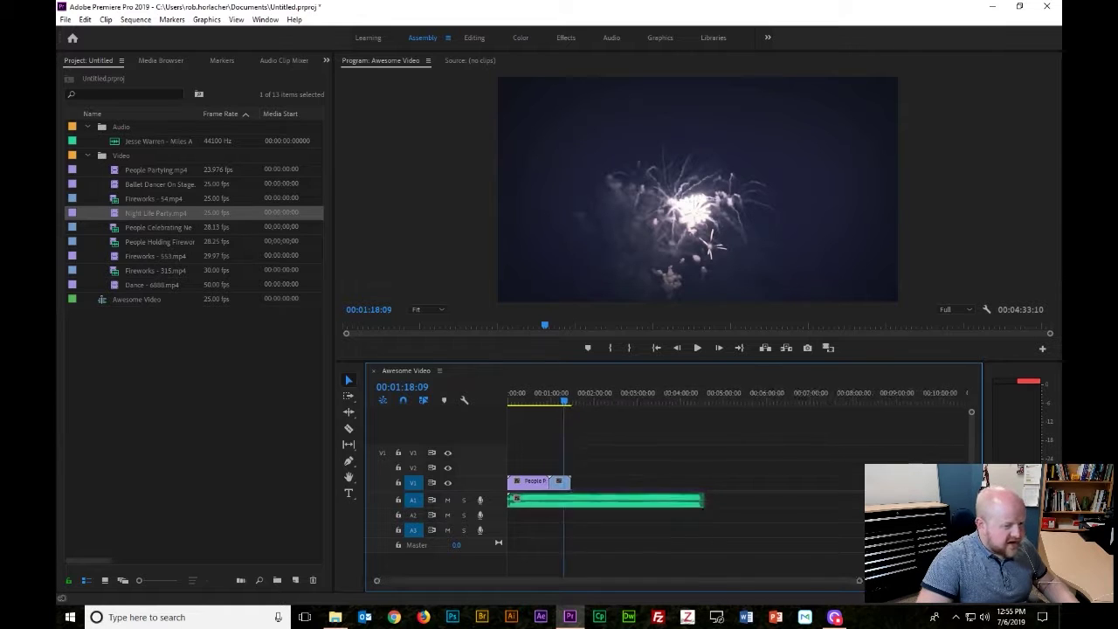
key("=")
key("=")
key("=")
key("=")
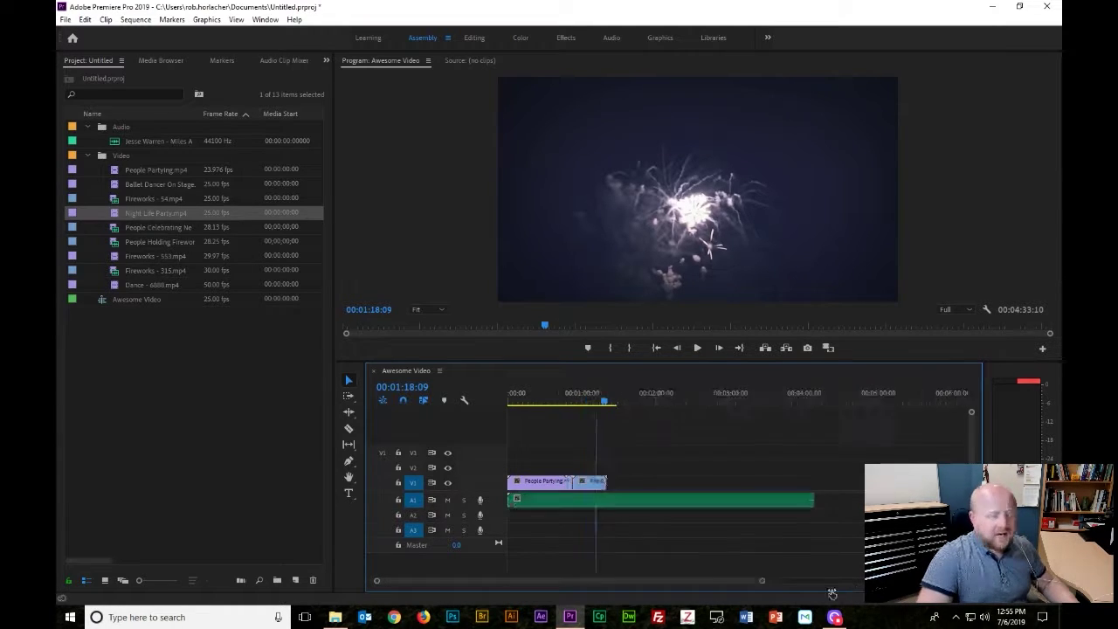
key("=")
key("=")
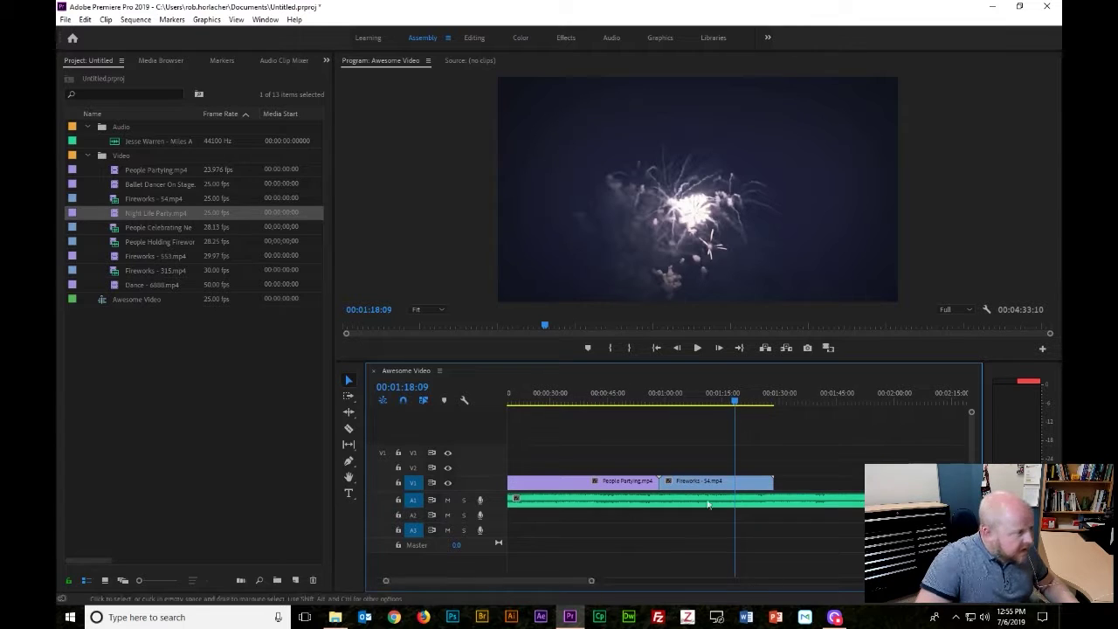
left_click_drag(561, 583, 581, 584)
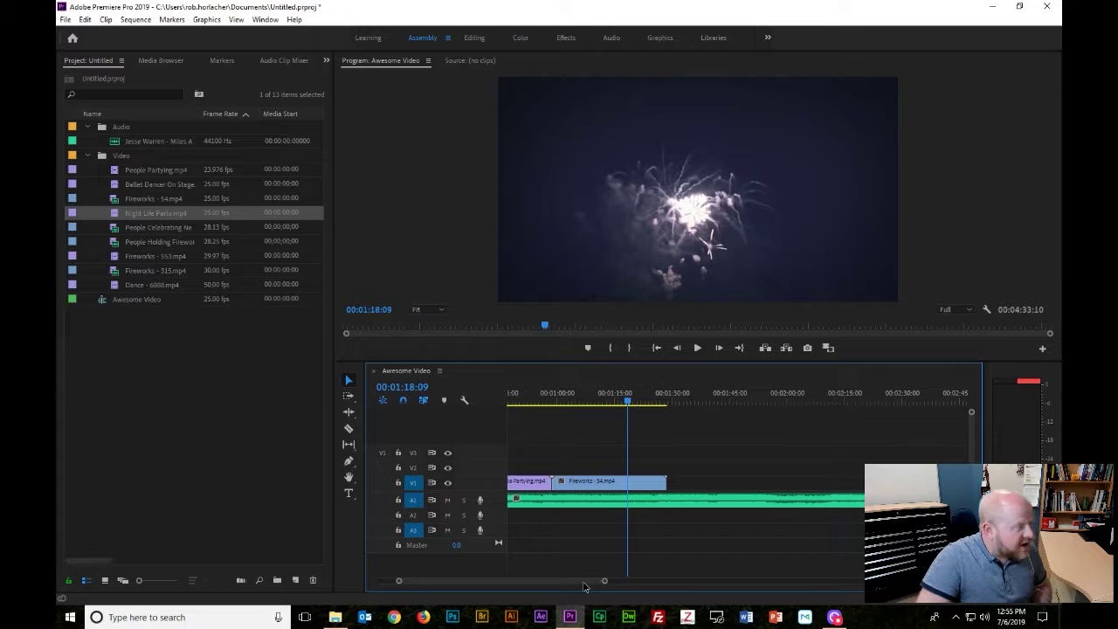
- Try placing People Celebrating New Year.mp4 with its audio on V1 and A1 past Fireworks - 54.mp4, preview it, and undo the placement
left_click(162, 227)
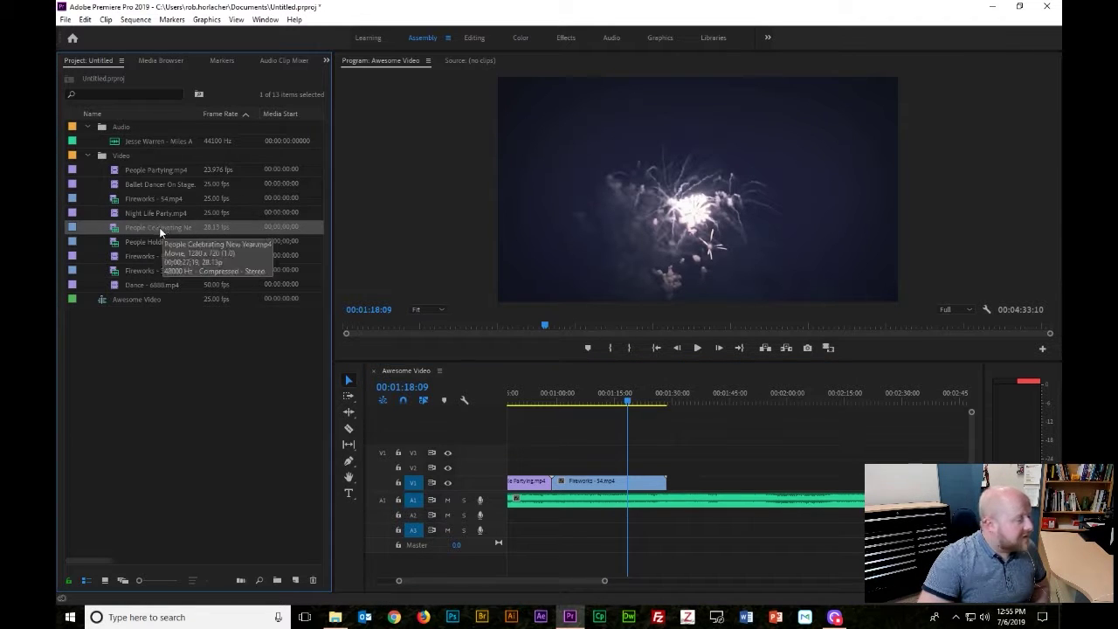
left_click_drag(158, 228, 696, 490)
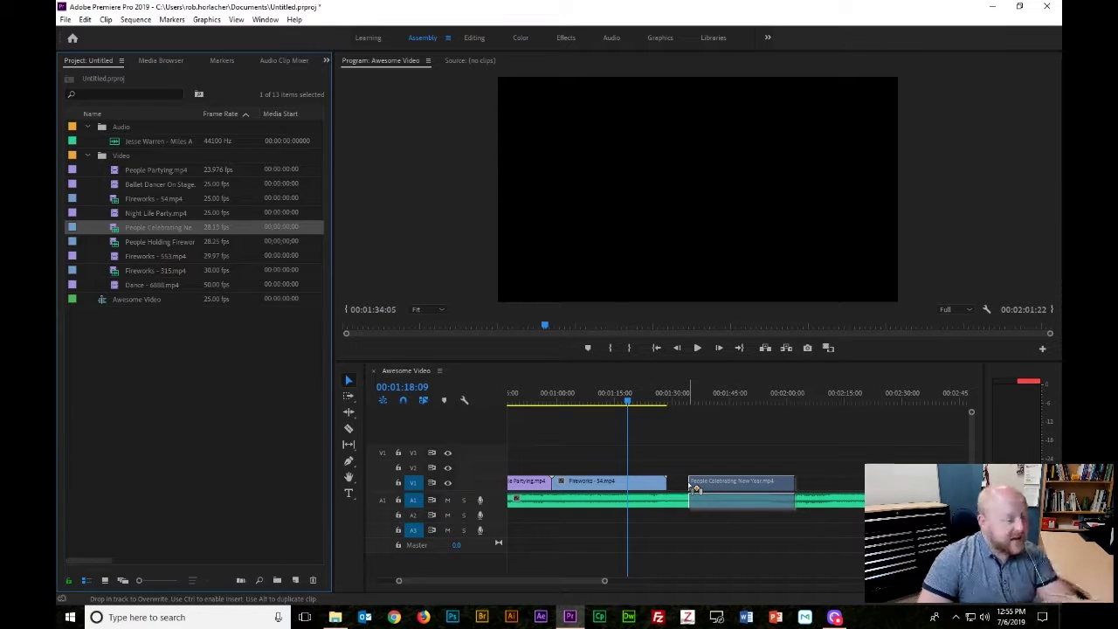
mouse_move(695, 489)
left_mouse_down()
mouse_move(712, 490)
mouse_move(703, 490)
left_mouse_up()
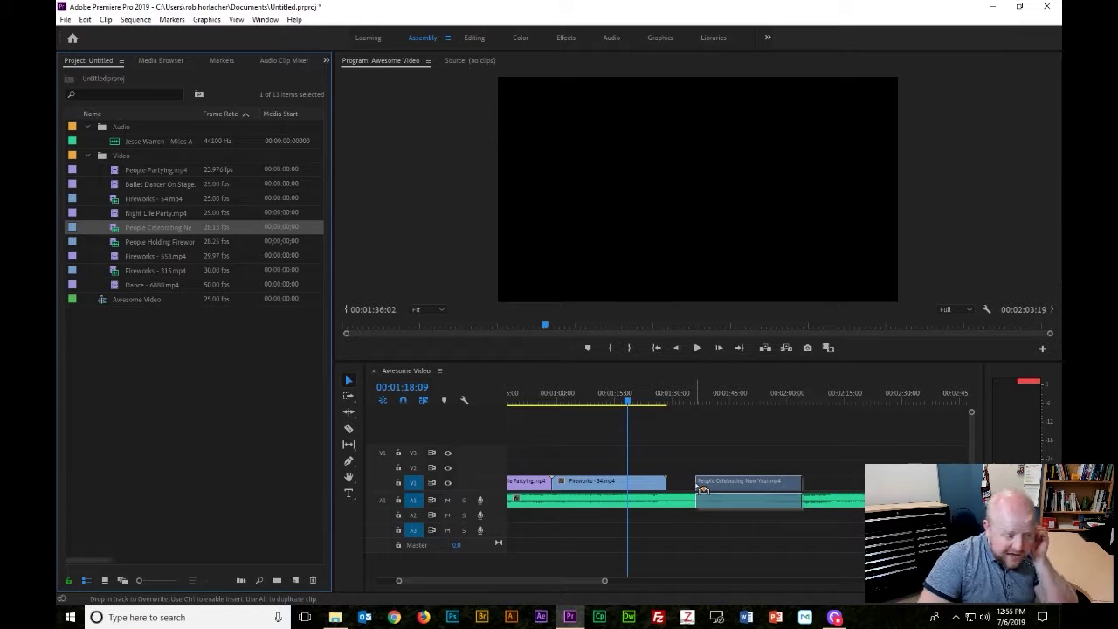
left_click_drag(696, 485, 697, 485)
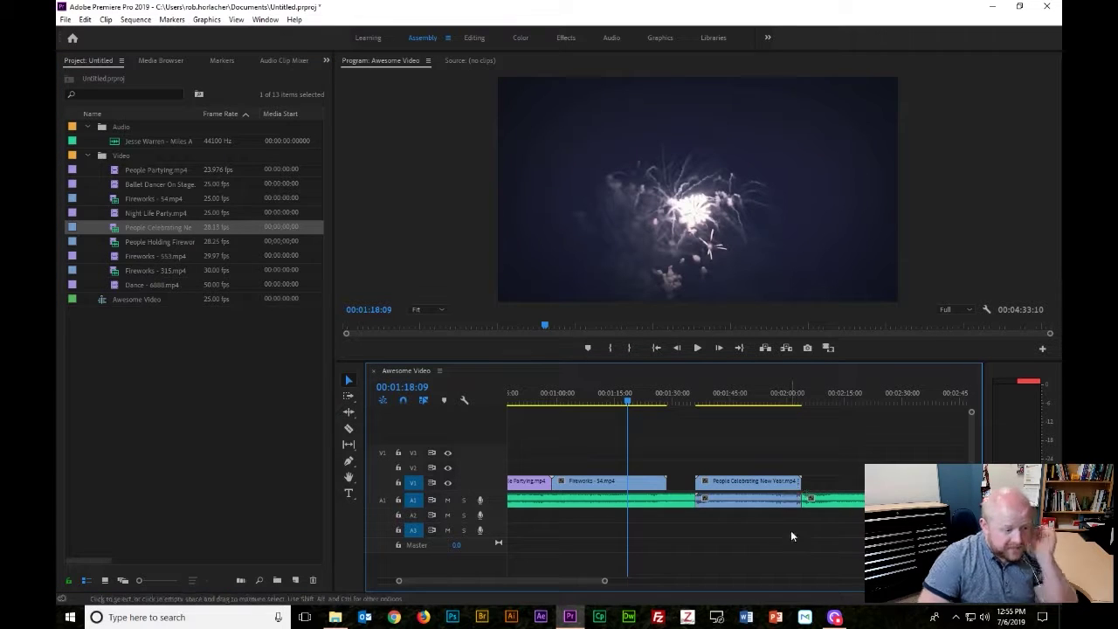
left_click_drag(630, 403, 694, 407)
key("space")
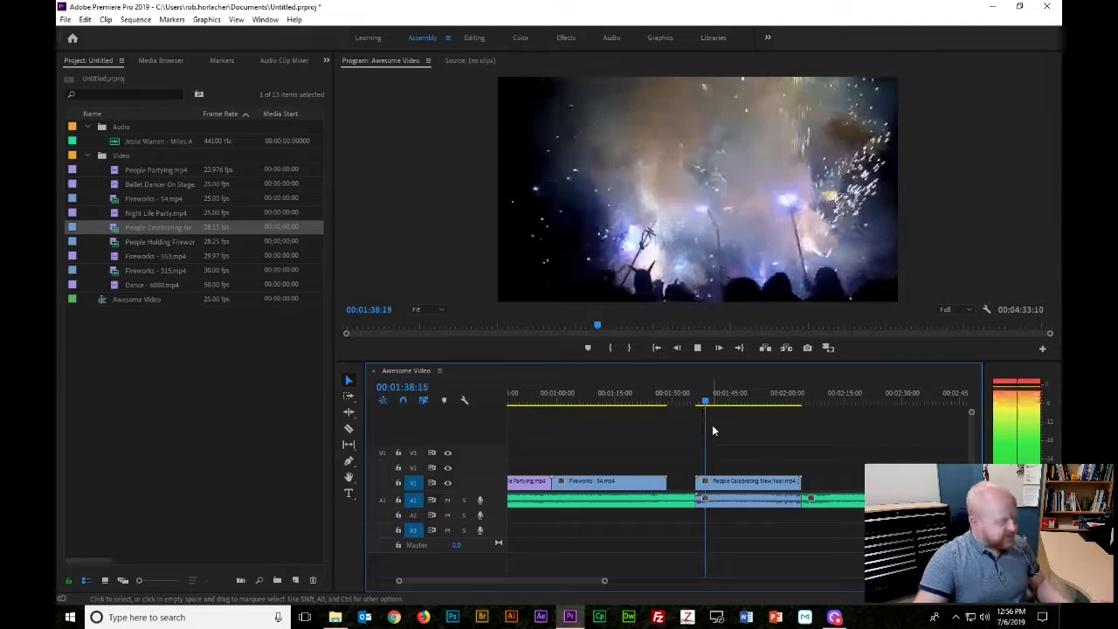
key("space")
key("Delete")
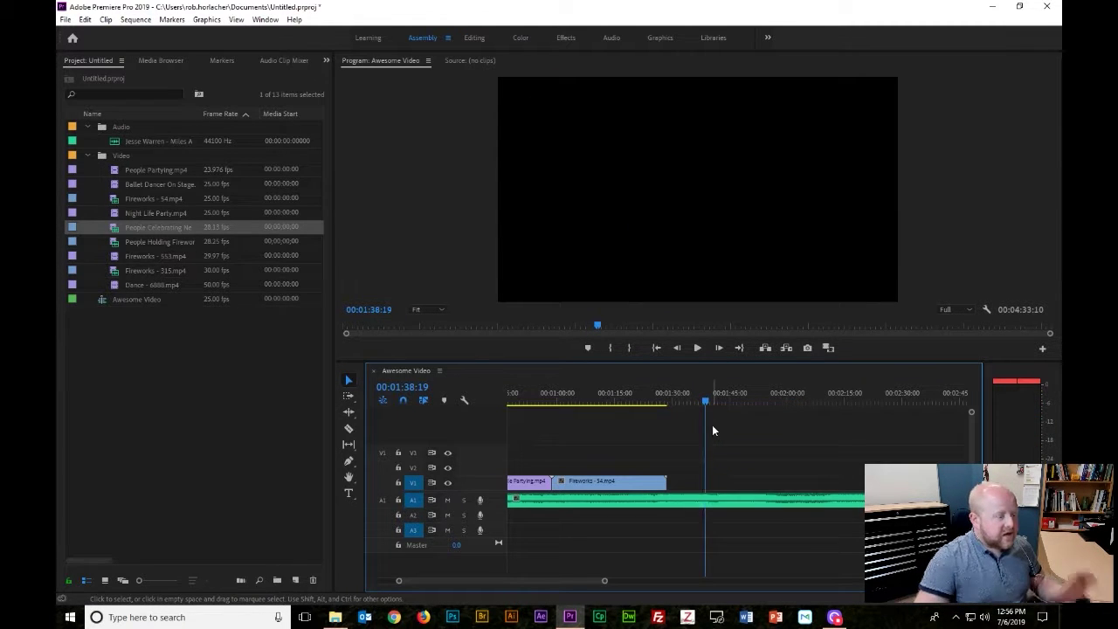
- Move the song down to track A2 and place People Celebrating New Year.mp4 on V1 directly after Fireworks - 54.mp4
left_click_drag(674, 500, 668, 519)
left_click_drag(663, 516, 663, 516)
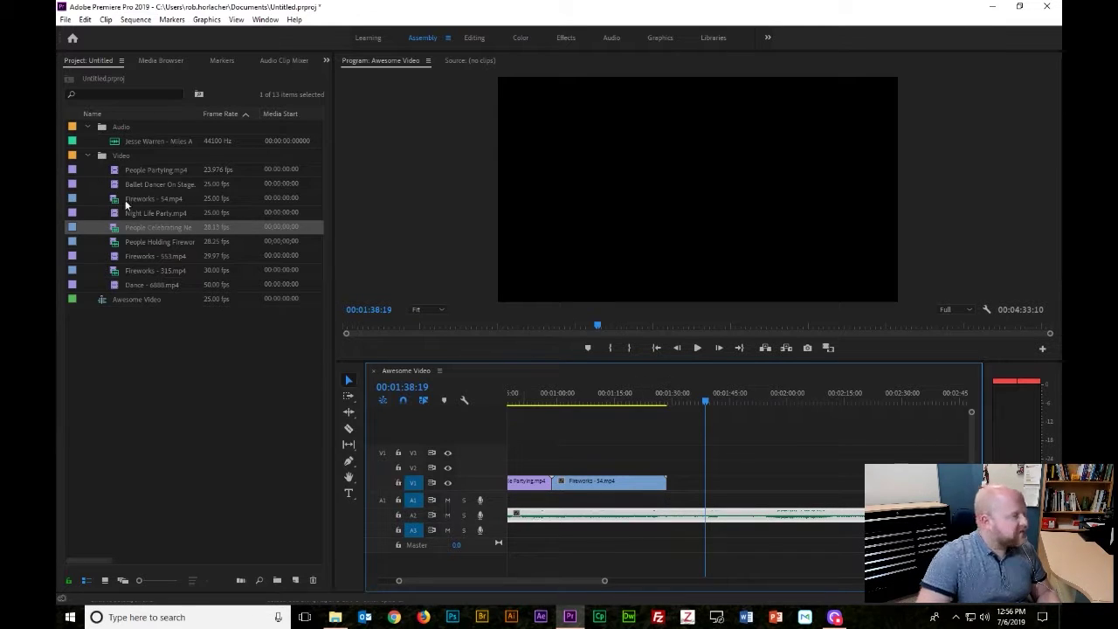
left_click(139, 243)
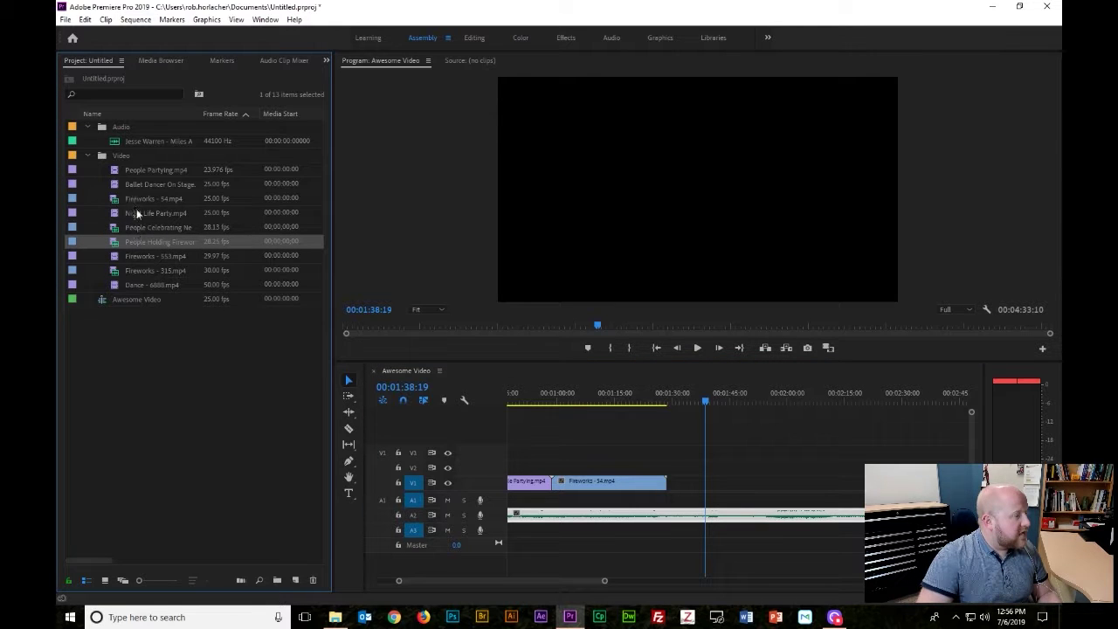
left_click_drag(140, 226, 680, 487)
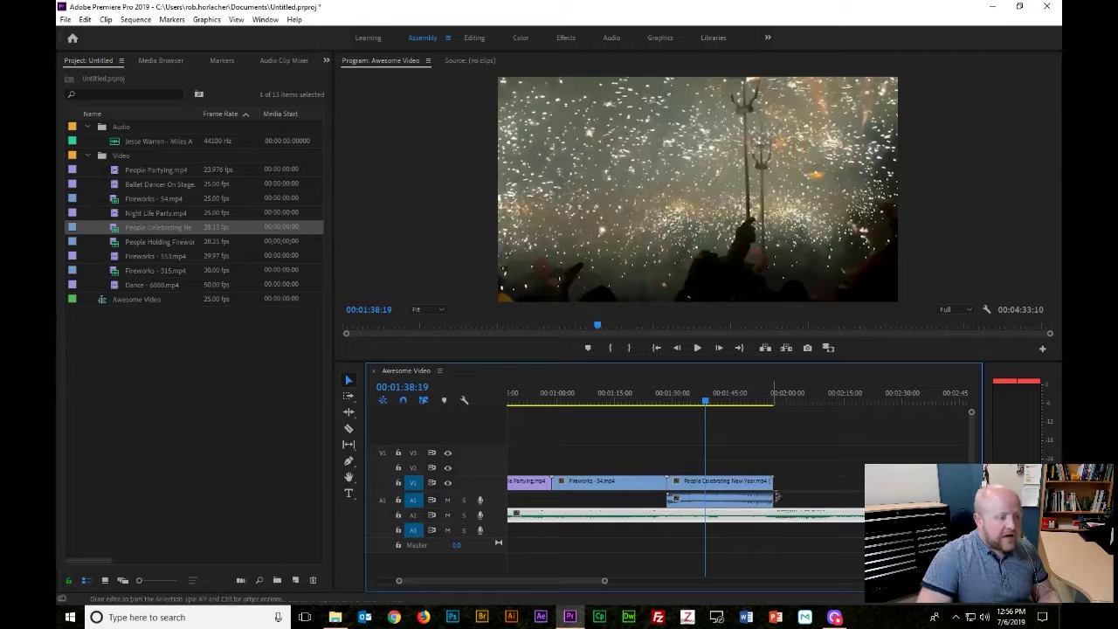
- Unlink the audio of the People Celebrating New Year.mp4 clip on the timeline and delete it from A1
left_click(740, 493)
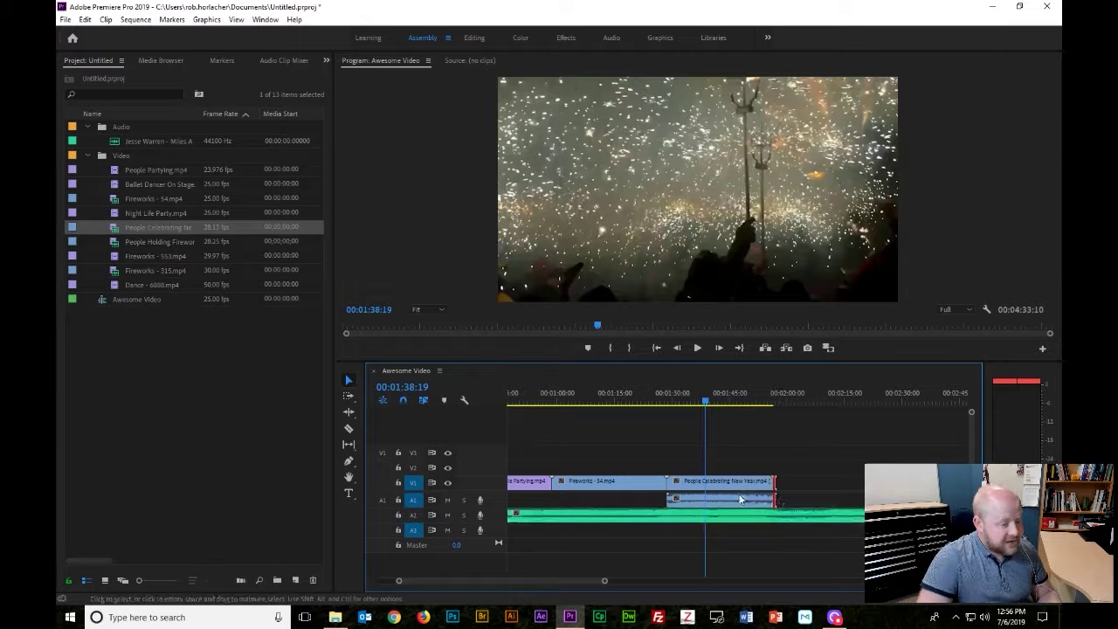
right_click(736, 489)
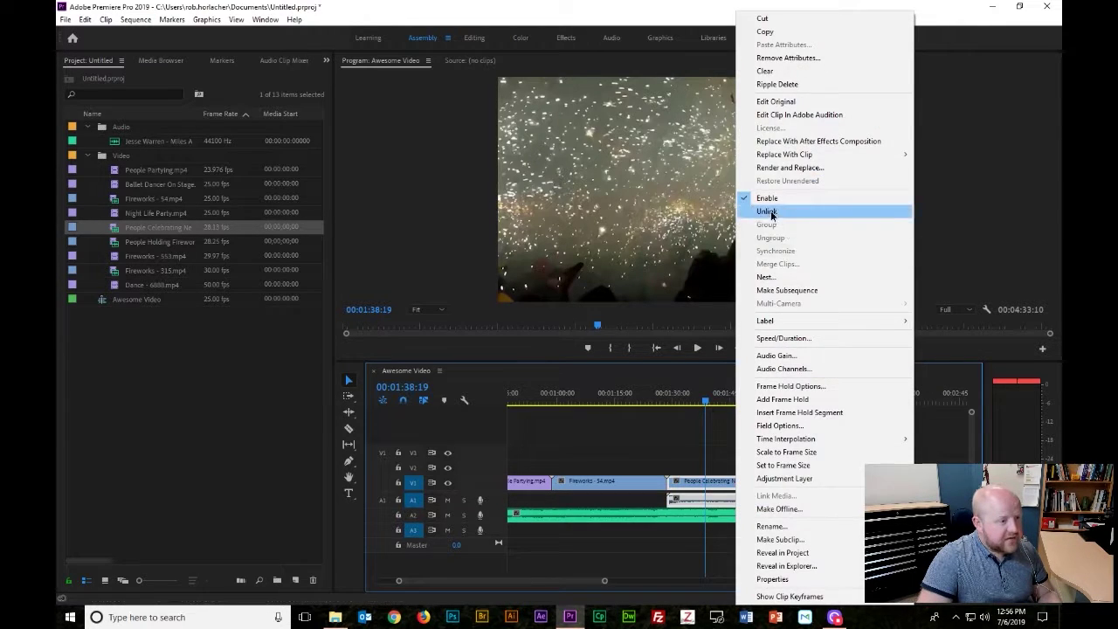
left_click(768, 212)
left_click(758, 503)
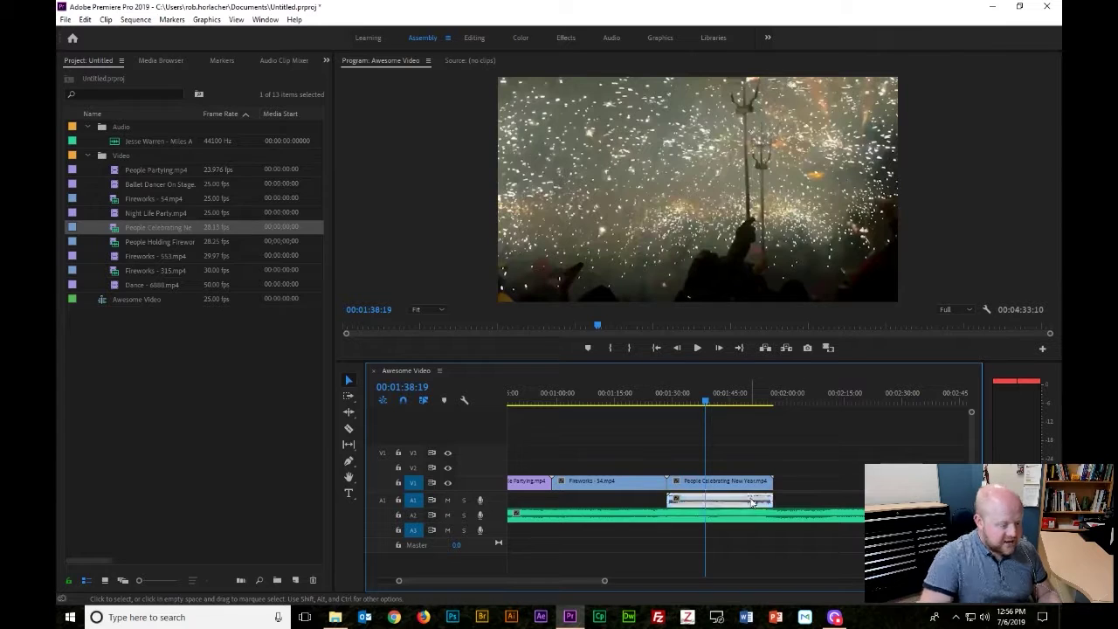
key("Delete")
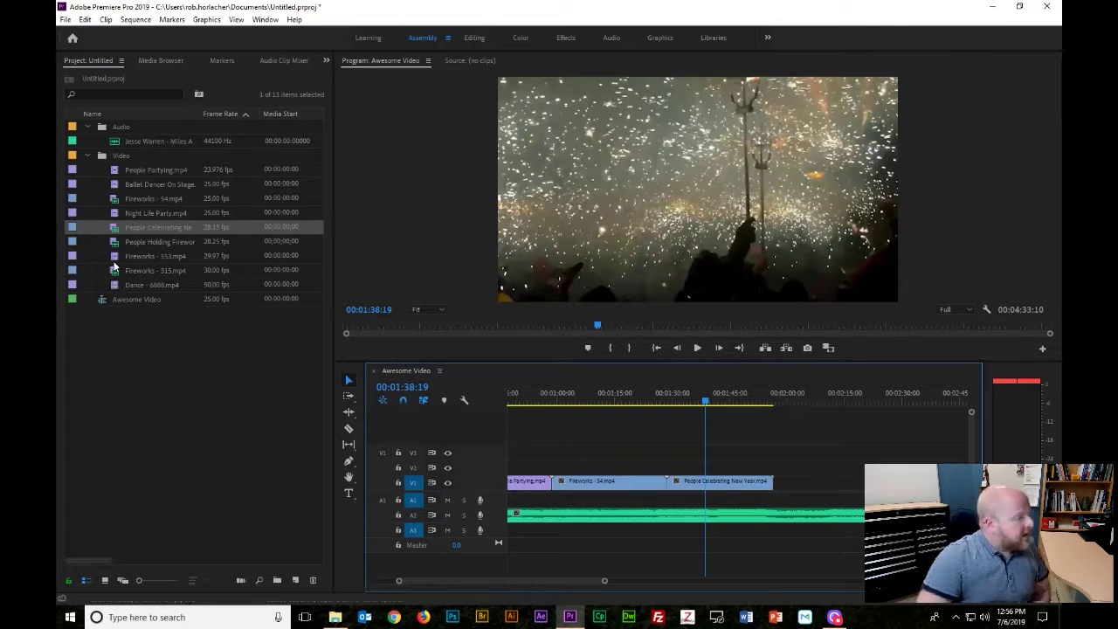
- Append the People Holding Fireworks clip to the end of V1, then unlink and delete its audio on A1
left_click_drag(145, 243, 810, 492)
right_click(819, 501)
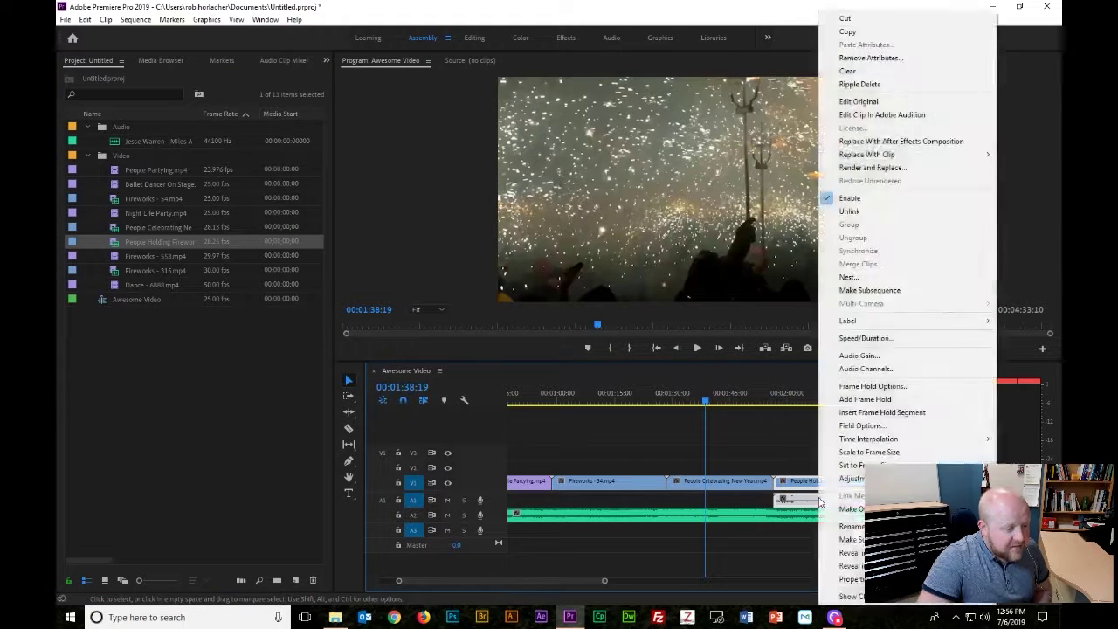
left_click(849, 212)
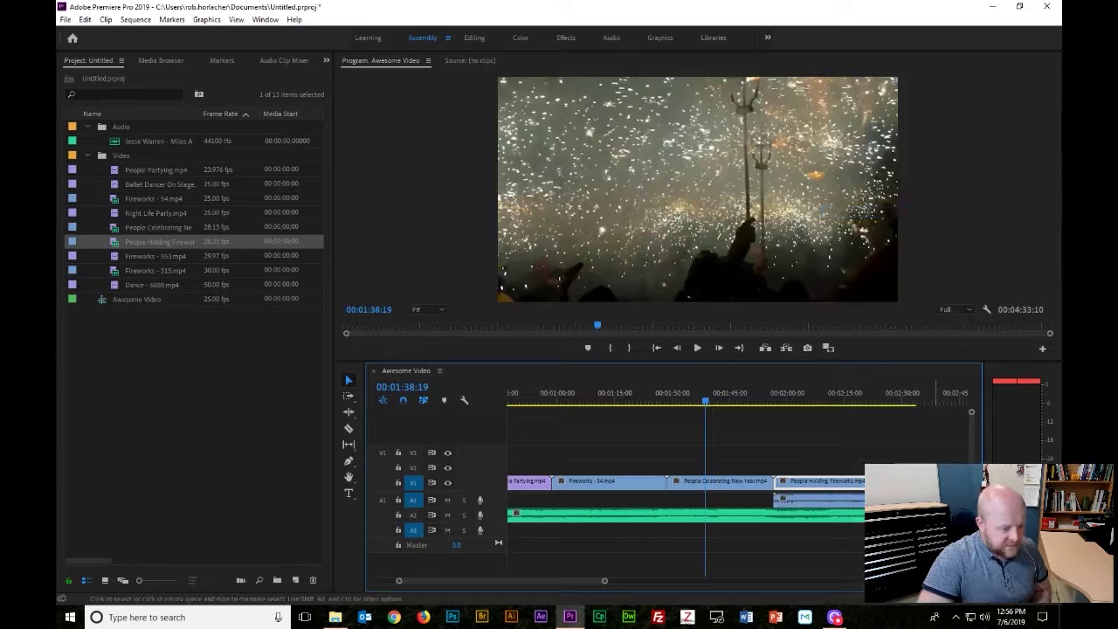
key("Delete")
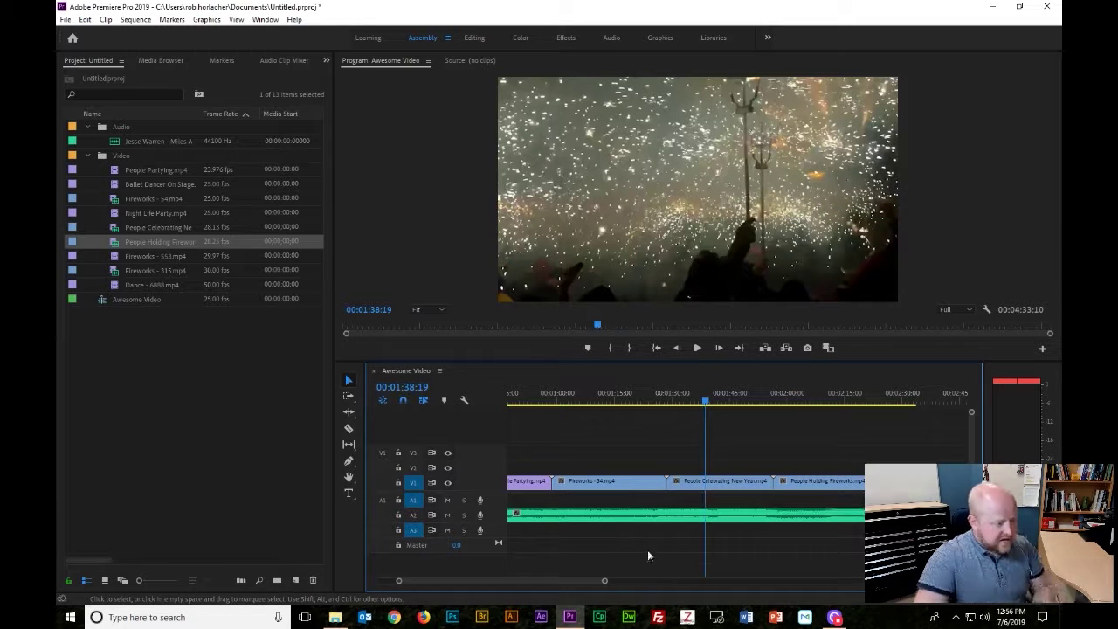
- Append Fireworks - 553.mp4 and the Dance clip back to back at the end of the V1 clips
left_click_drag(607, 582, 696, 581)
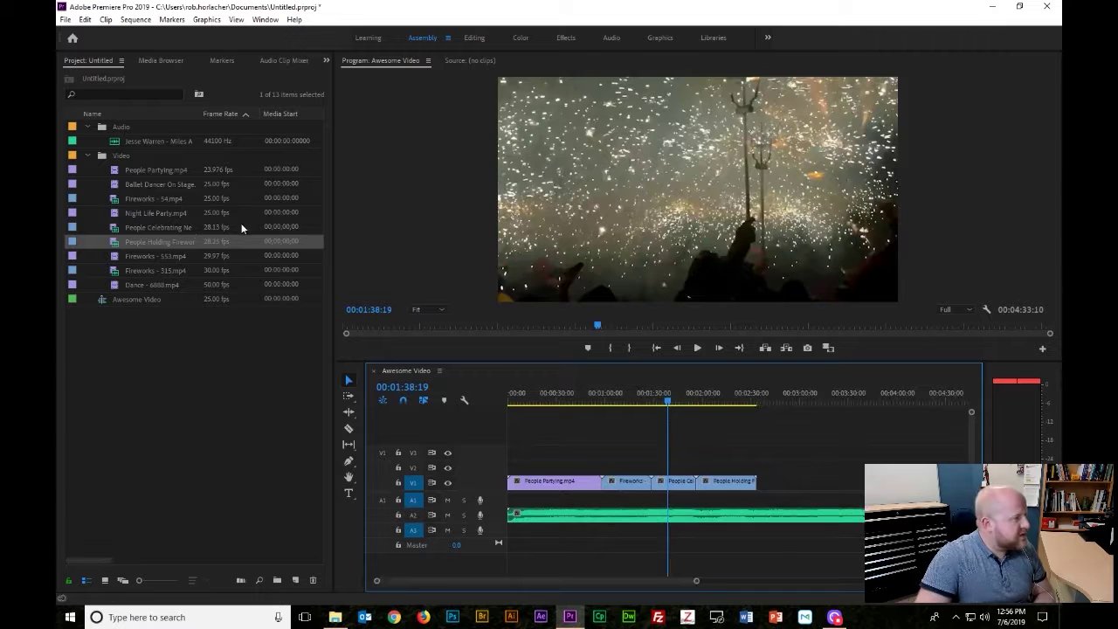
left_click(144, 258)
left_click_drag(534, 381, 768, 493)
right_click(769, 485)
left_click(794, 489)
left_click_drag(131, 284, 791, 489)
- Play back part of the Dance clip from 00:03:02:18 and return the playhead to 00:00:05:04
left_click(804, 401)
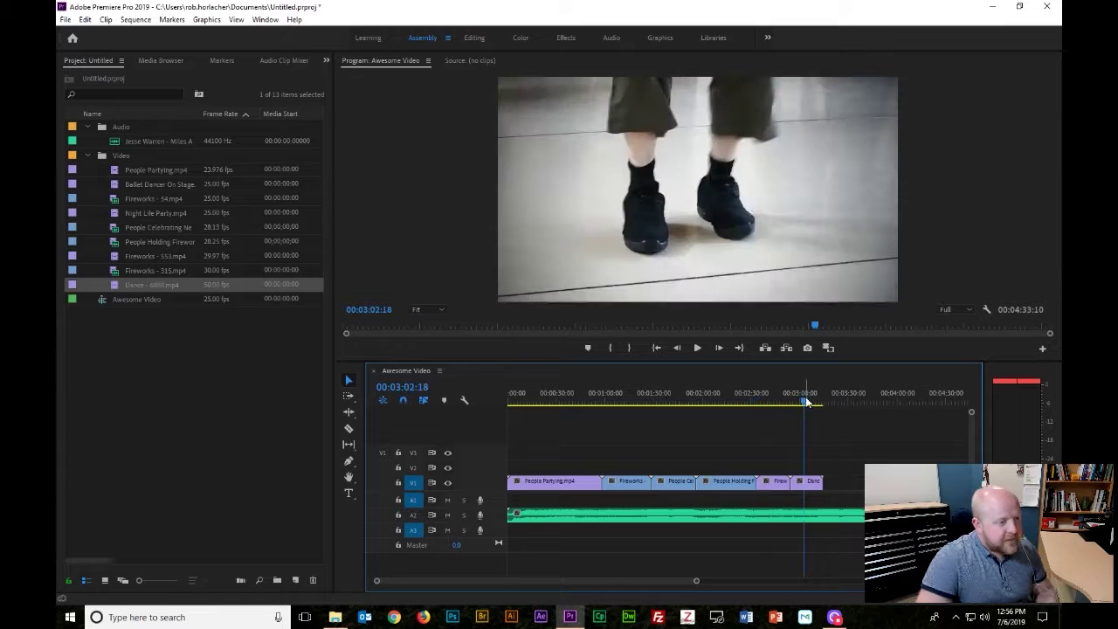
key("space")
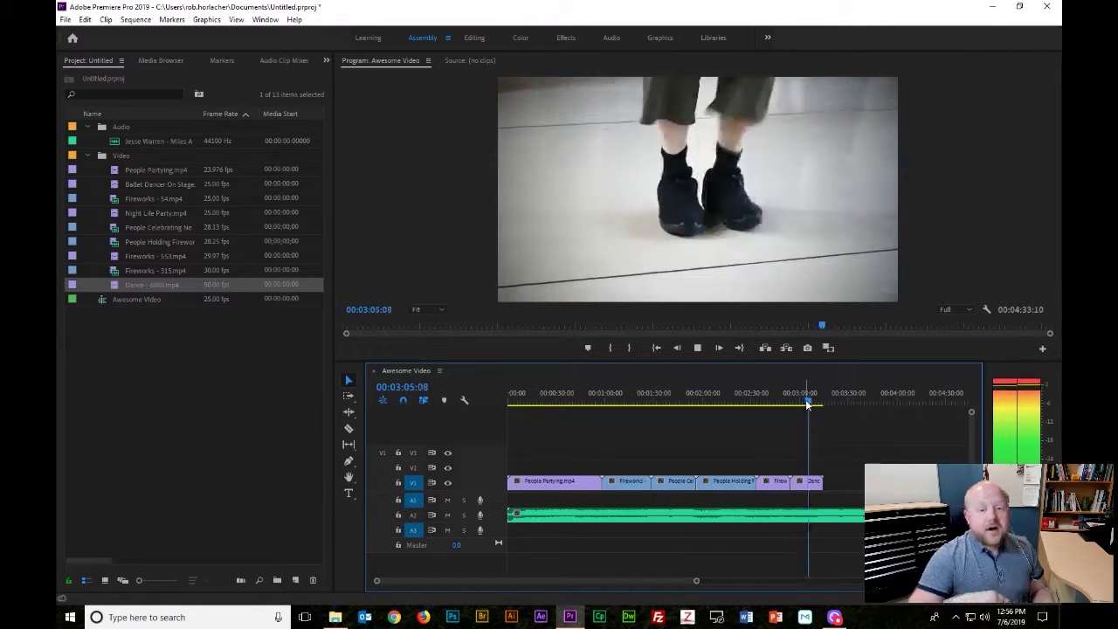
key("space")
left_click_drag(811, 404, 517, 427)
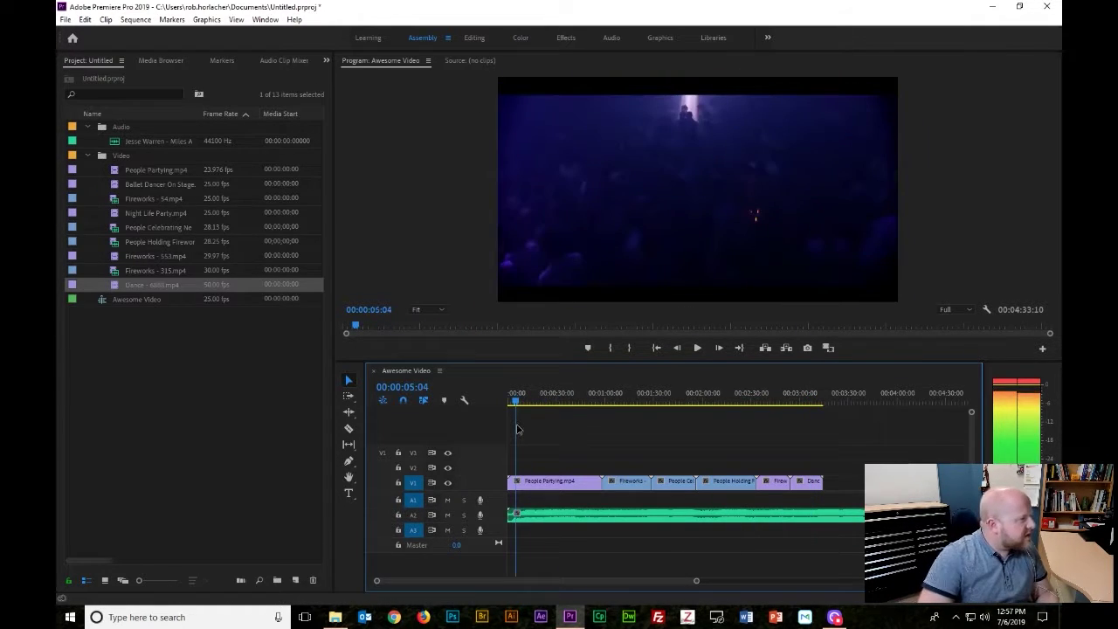
- Place the Ballet Dancer On Stage clip on V2 at about 00:00:10 and shift all V1 clips together to start at about 00:00:37
left_click_drag(162, 187, 527, 468)
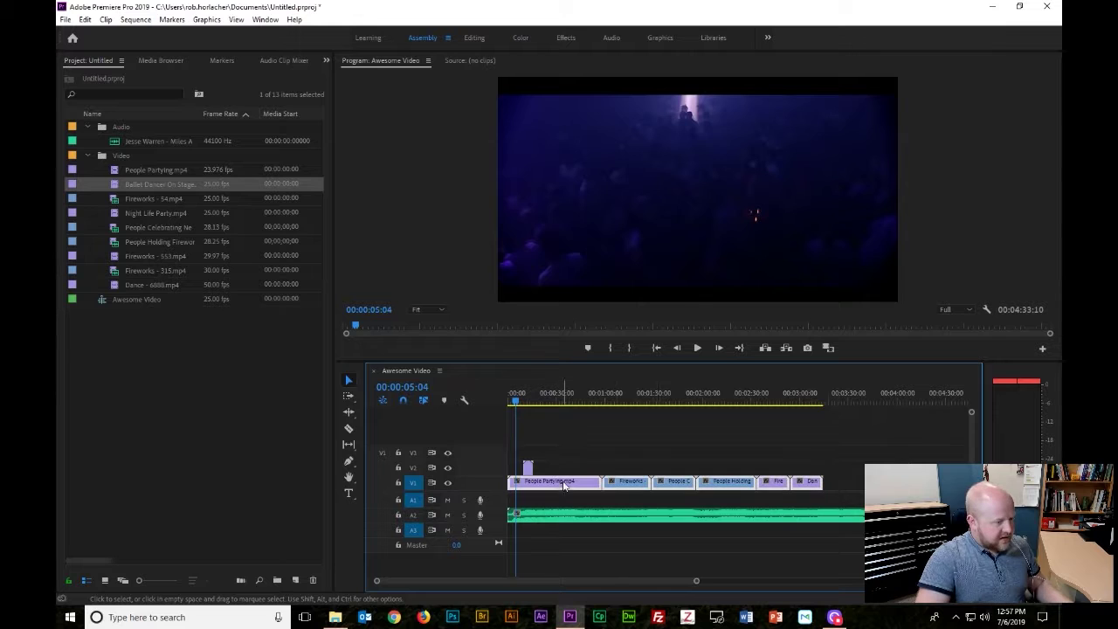
left_click_drag(564, 483, 590, 484)
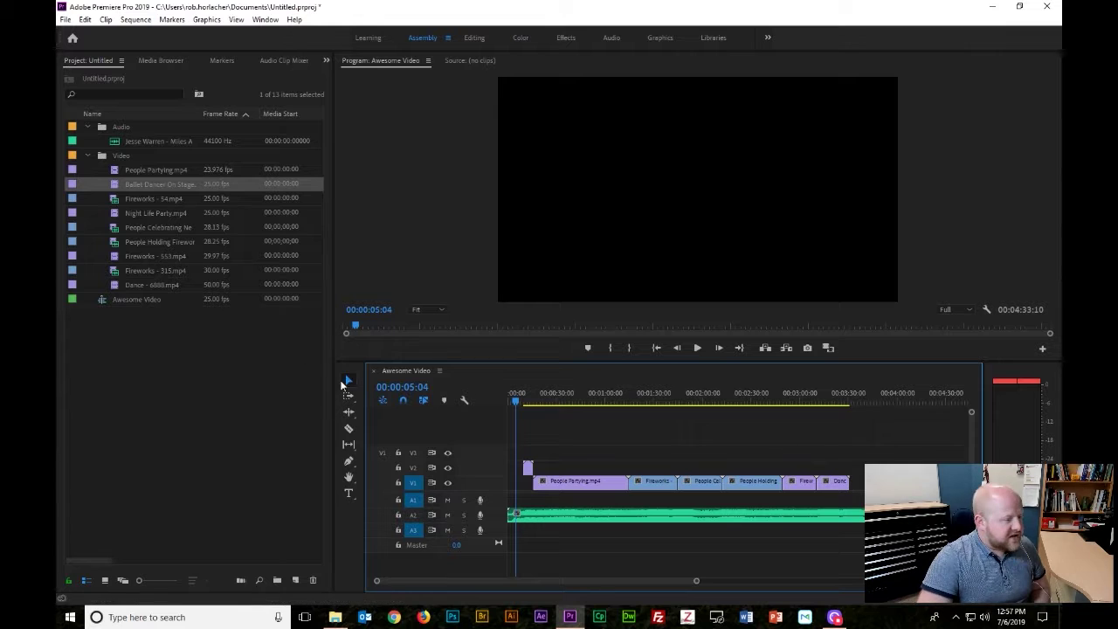
left_click_drag(888, 447, 685, 472)
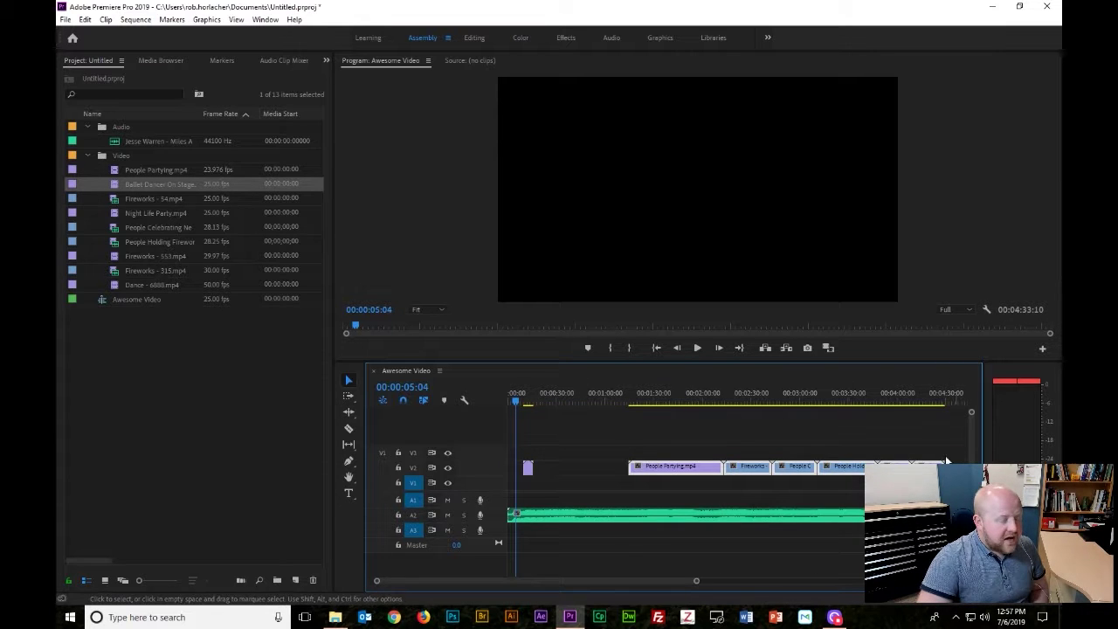
left_click_drag(951, 452, 611, 494)
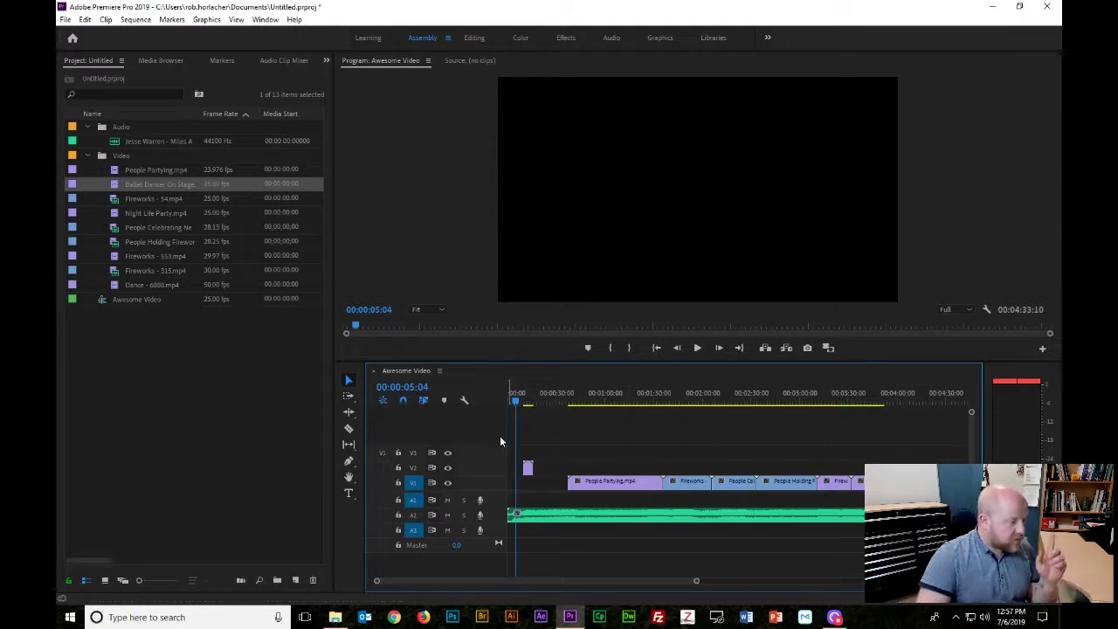
- Select everything from People Partying.mp4 onward with the Track Select Forward tool and lock the song's track A2
left_click(348, 398)
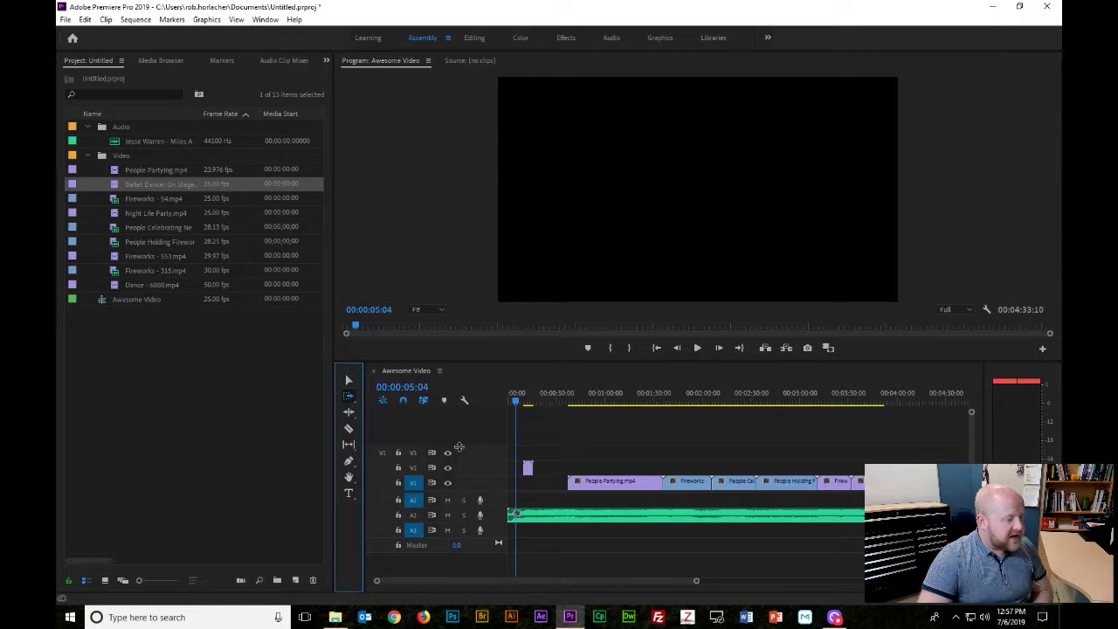
left_click(585, 482)
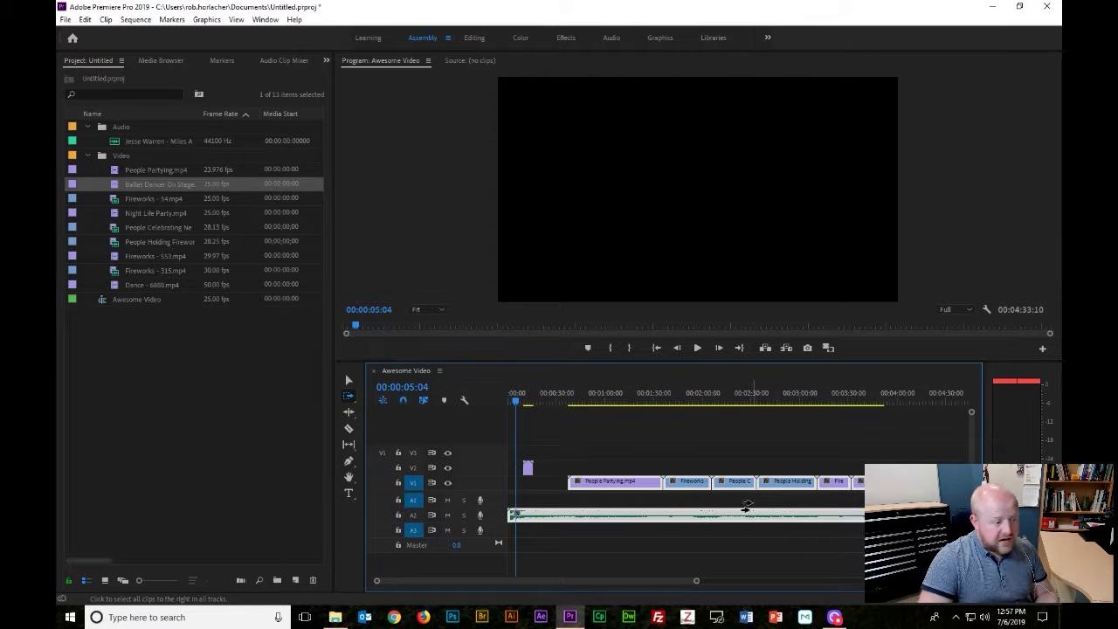
left_click(398, 515)
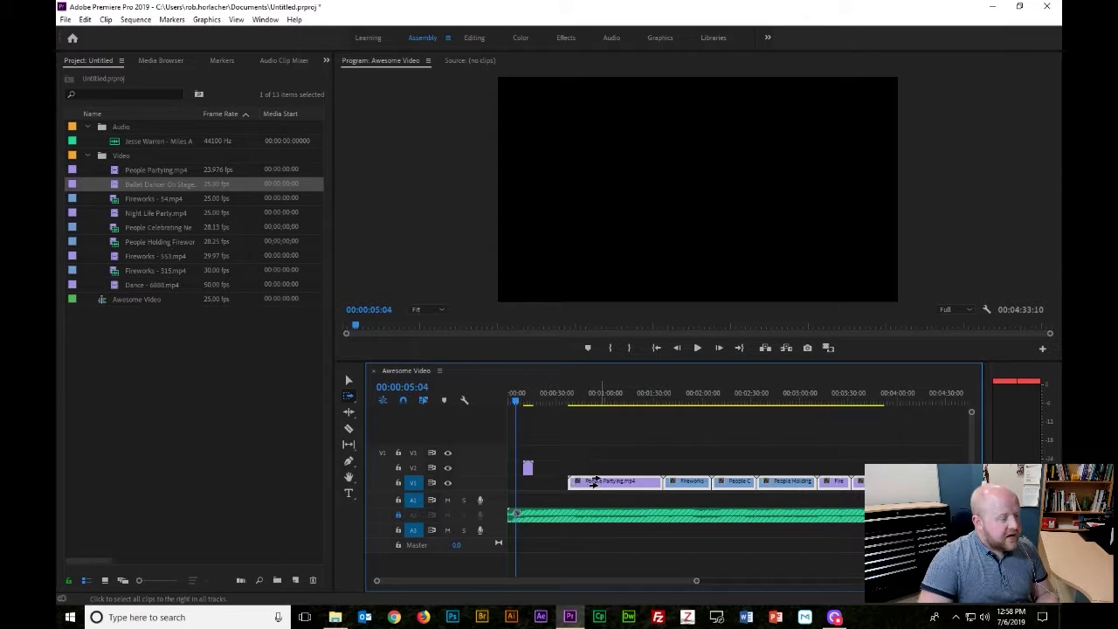
- Shift the V1 clips from Fireworks - 54.mp4 onward later in the sequence, then ripple delete the gap this leaves
left_click(690, 482)
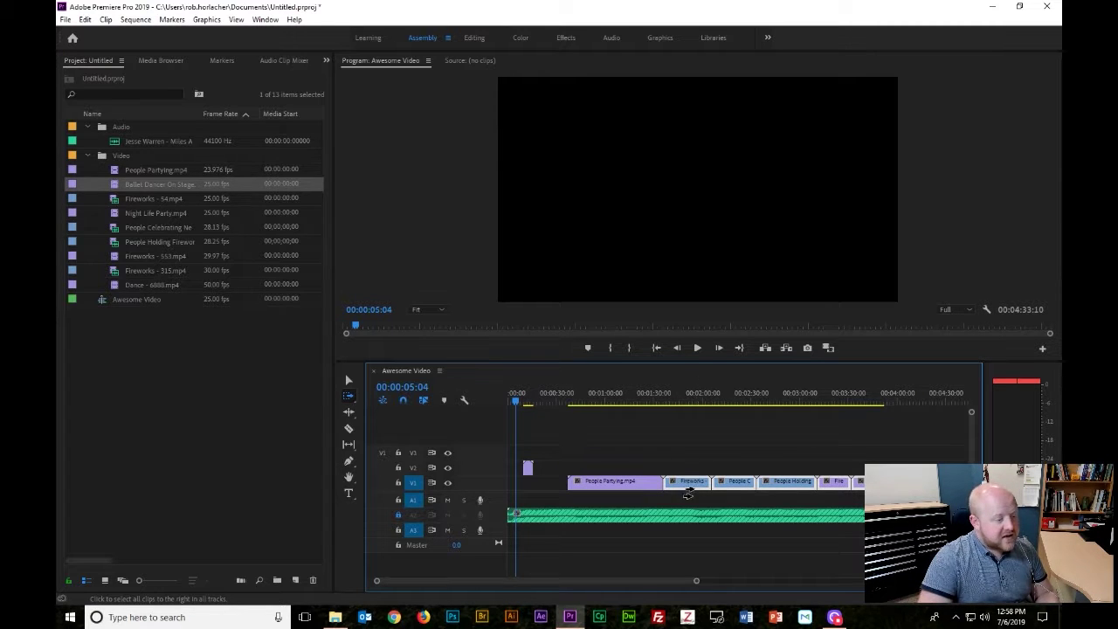
left_click(347, 381)
left_click_drag(686, 488, 804, 489)
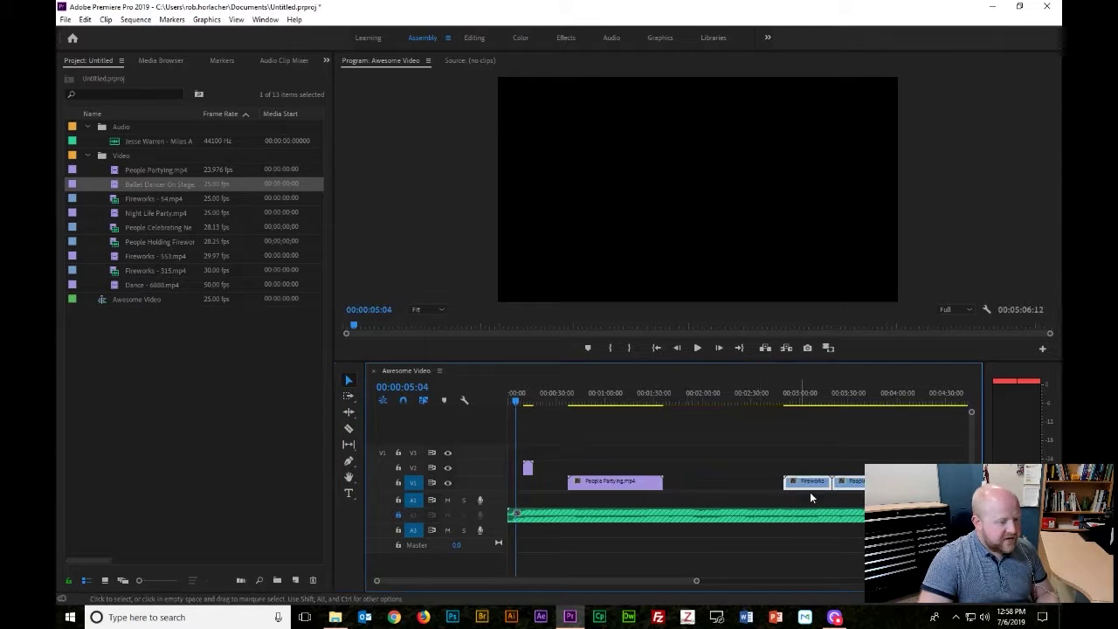
right_click(721, 485)
left_click(734, 492)
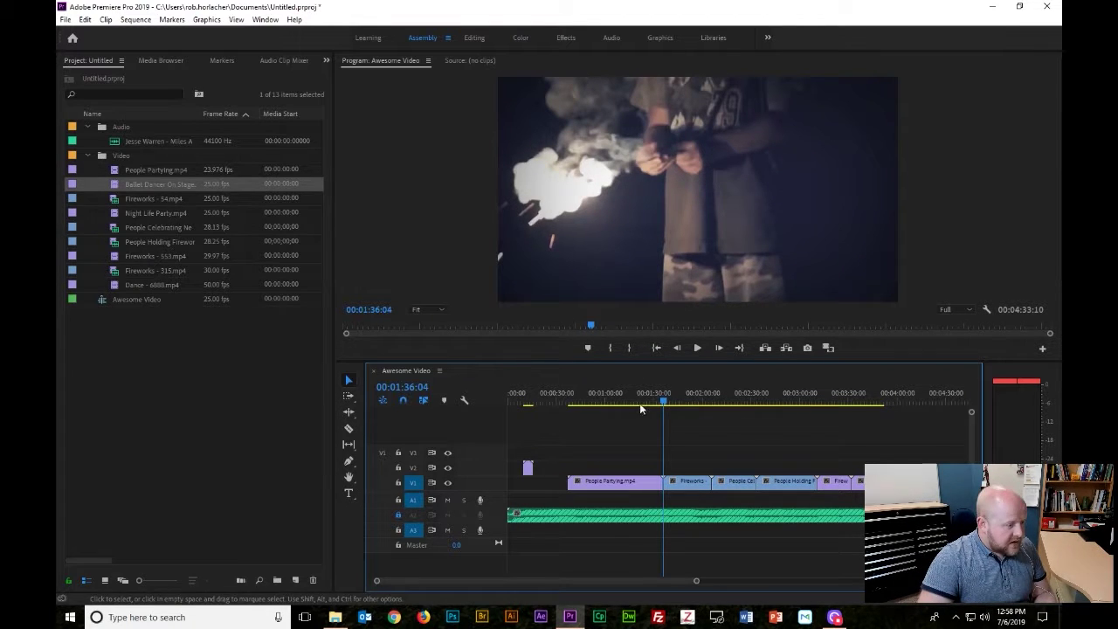
- Move the Ballet Dancer On Stage clip to V1 at about 00:00:25 and return the playhead to the start of the sequence
mouse_move(528, 468)
left_mouse_down()
mouse_move(552, 488)
mouse_move(528, 485)
left_mouse_up()
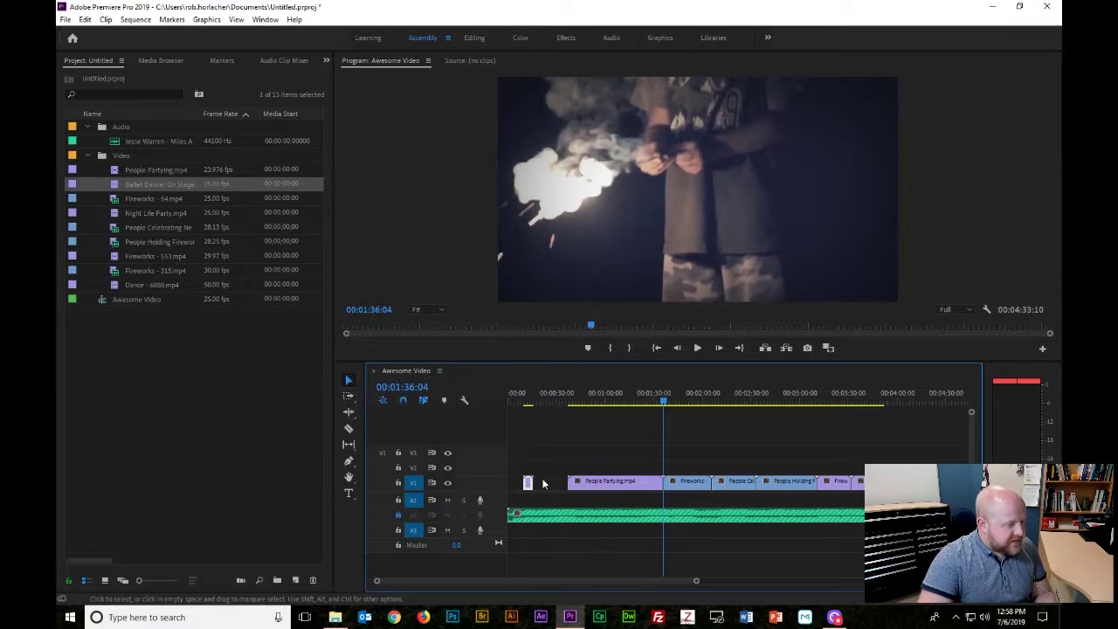
left_click_drag(528, 485, 551, 486)
left_click_drag(658, 405, 509, 403)
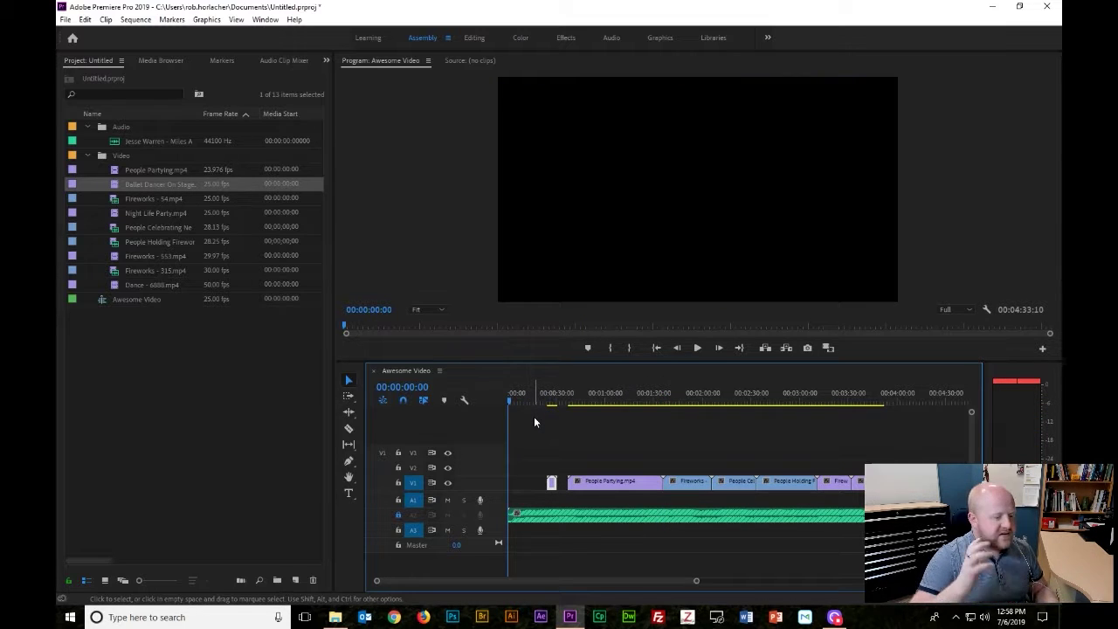
- Play back the sequence's opening up to 00:00:05:06 and enlarge the timeline view around the first clips
key("space")
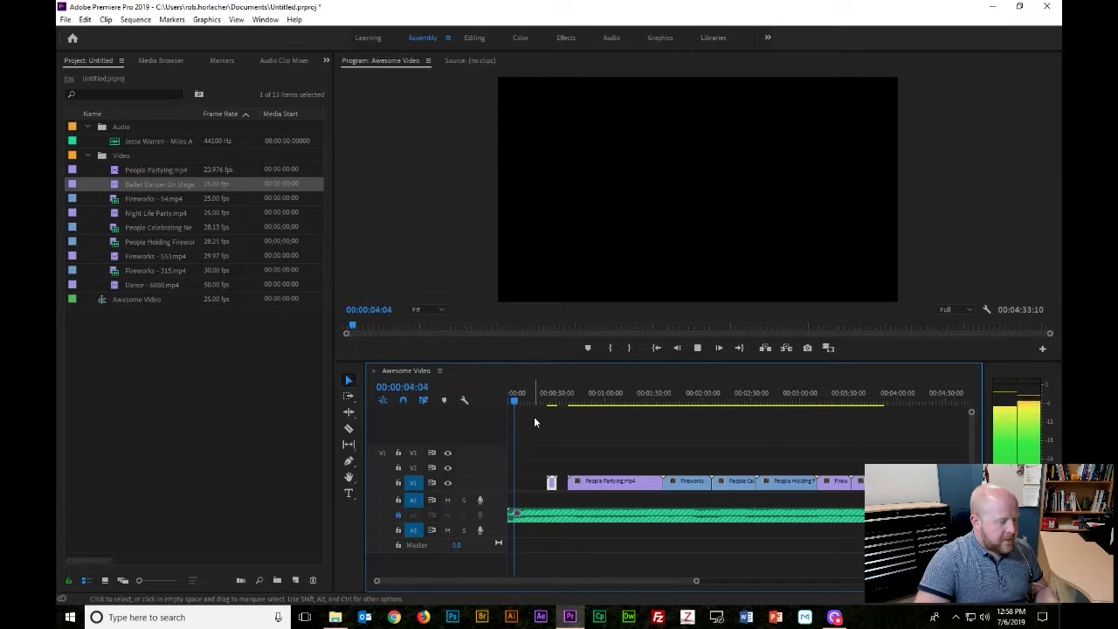
key("space")
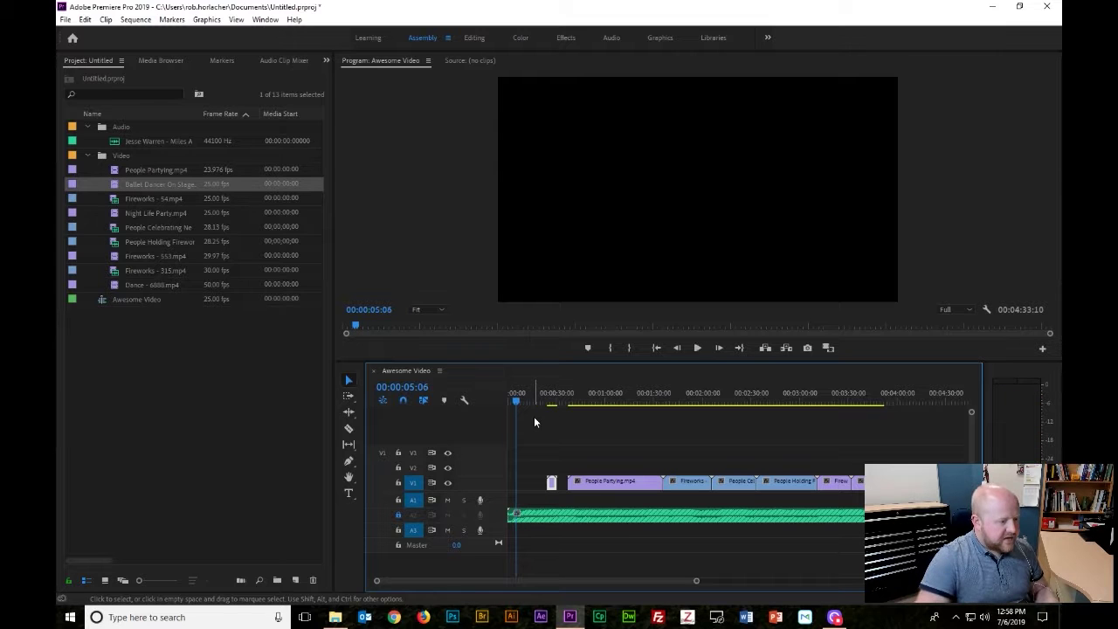
left_click_drag(690, 579, 534, 580)
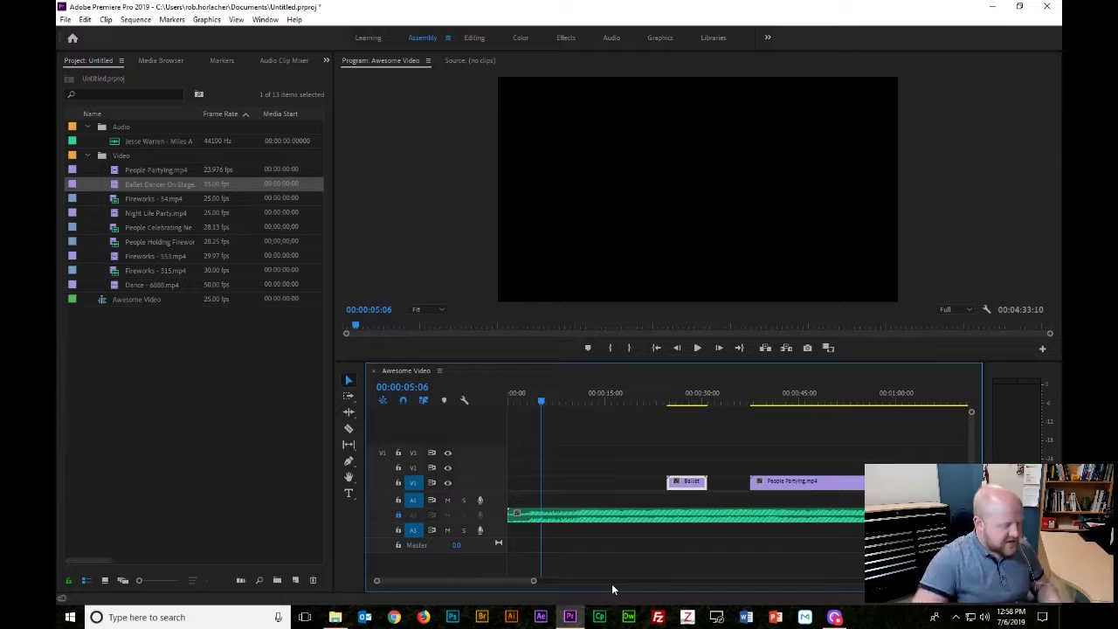
- Shuttle back and forth through the song's opening and step frame by frame to locate the beat around 00:00:03:10
key("j")
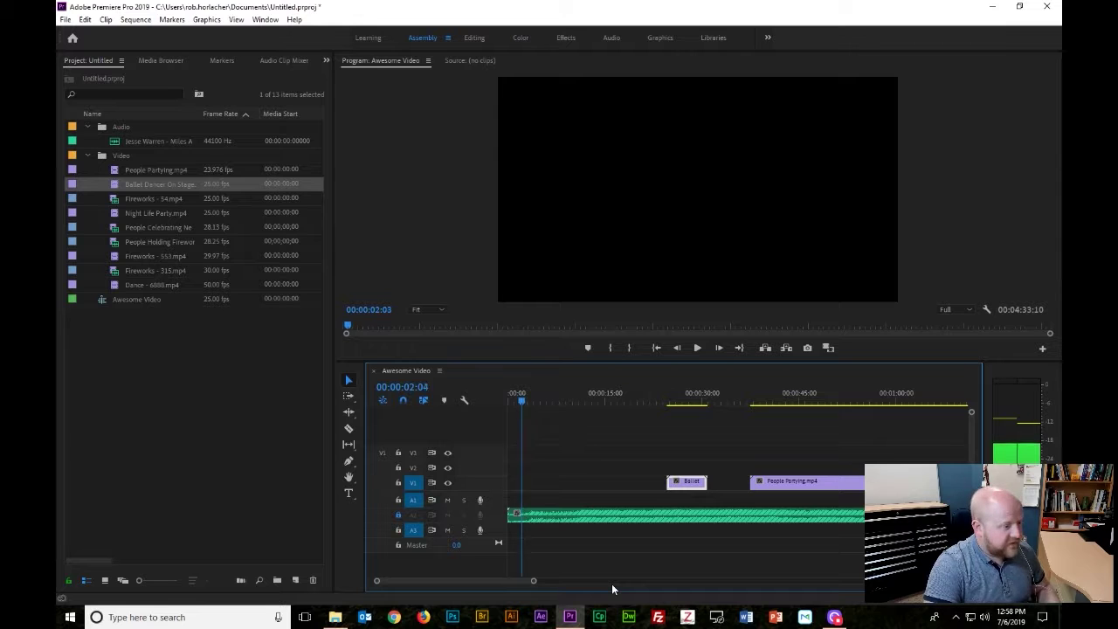
key("l")
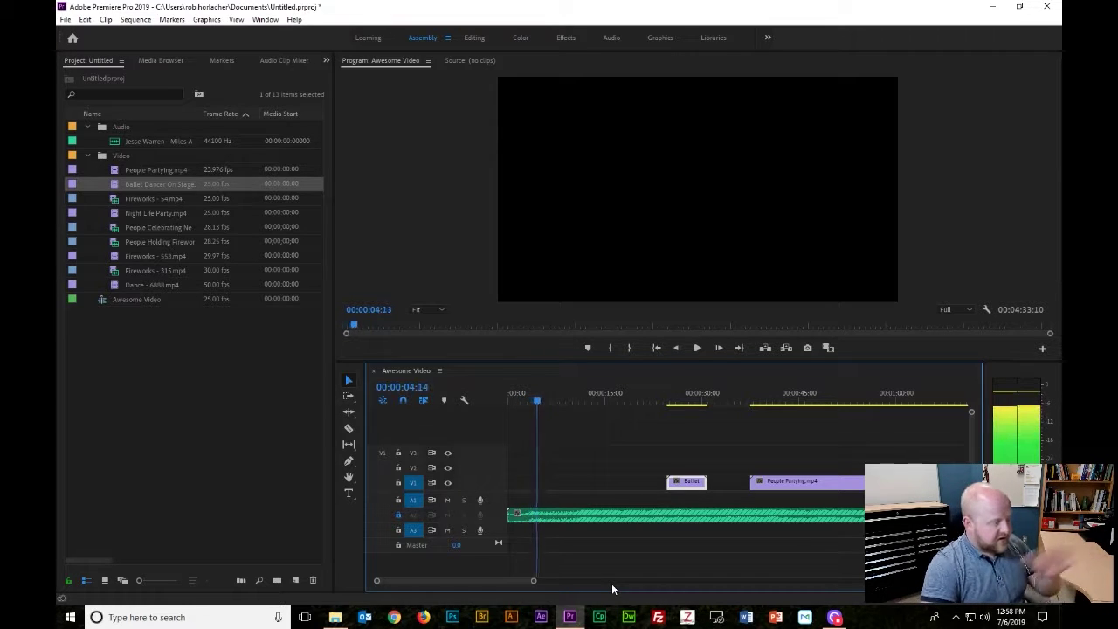
key("j")
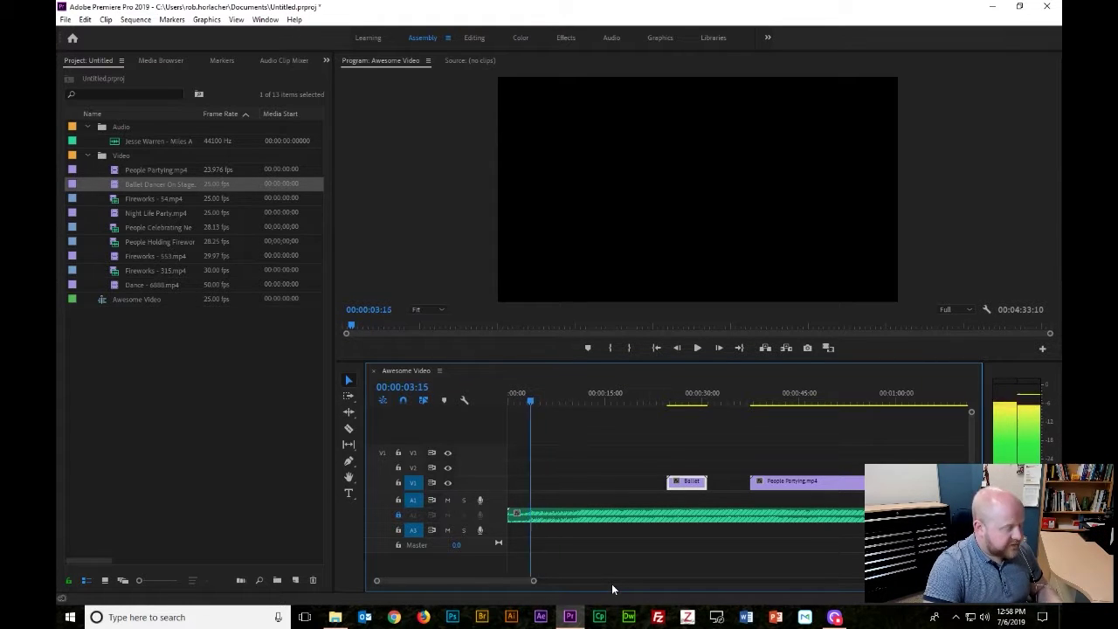
key("k")
key("Right")
key("Right")
key("Right")
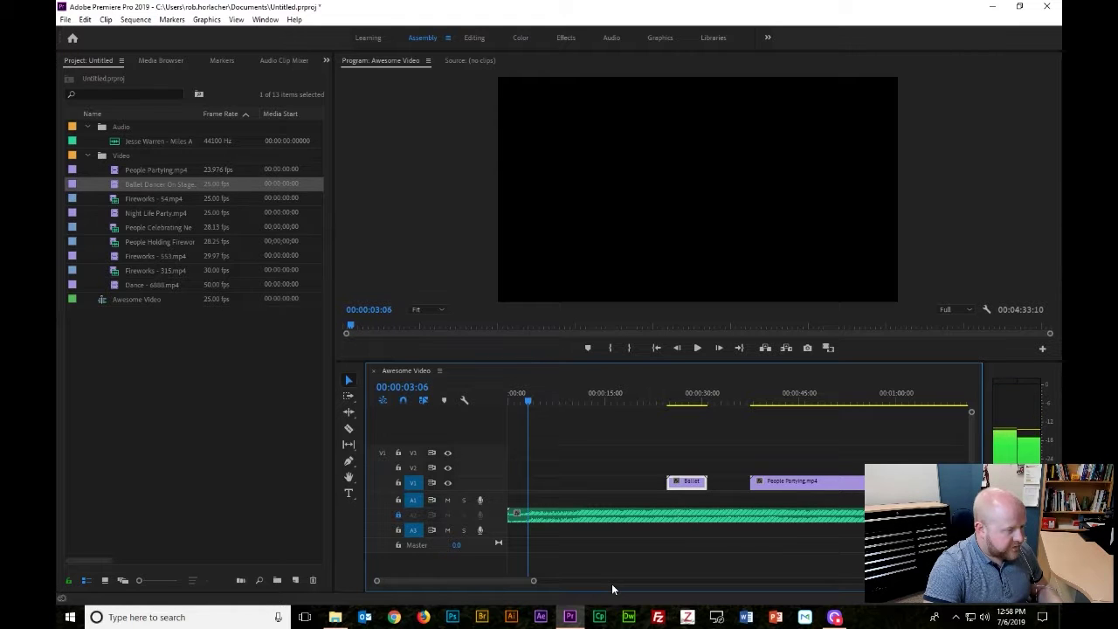
key("Right")
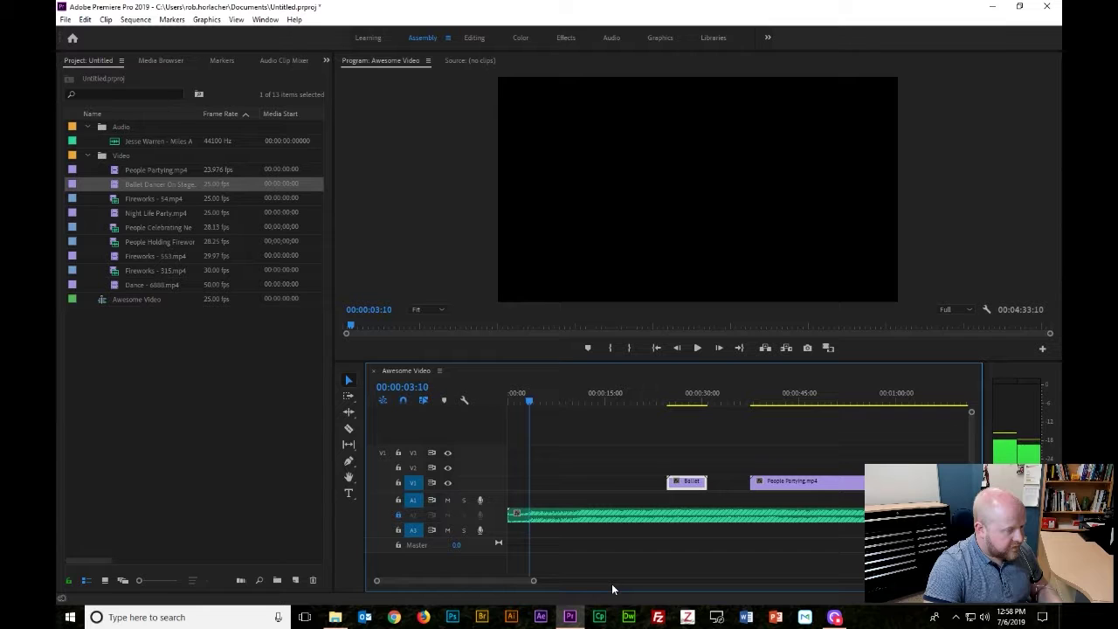
key("Right")
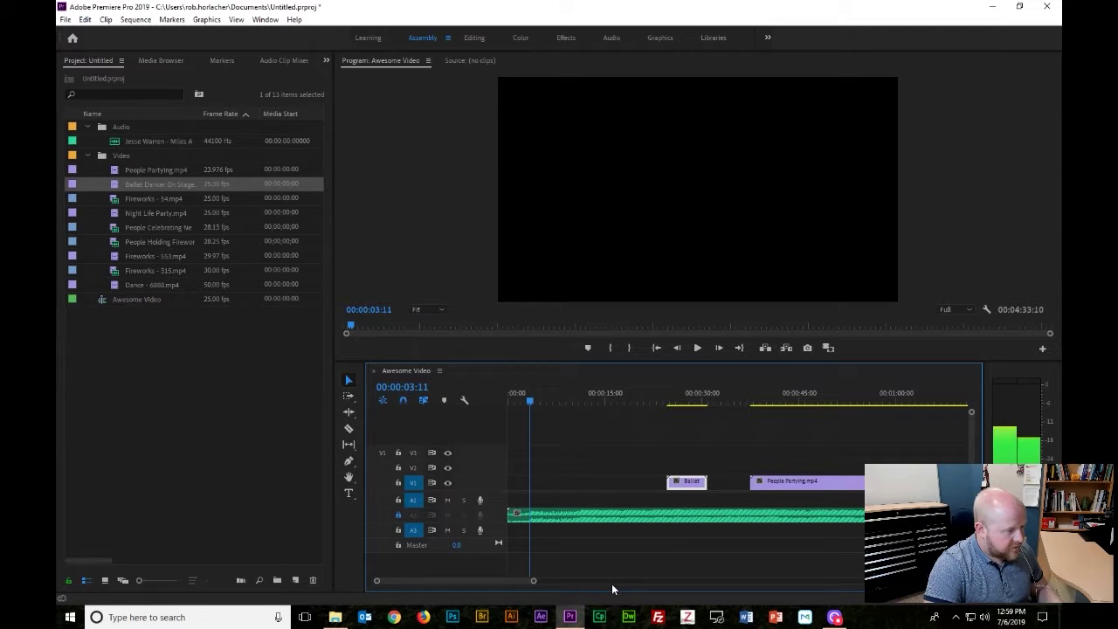
key("Left")
key("Left")
- Examine the song's waveform up close around 00:00:03:11, step back several frames and replay the passage
left_click_drag(534, 582, 476, 581)
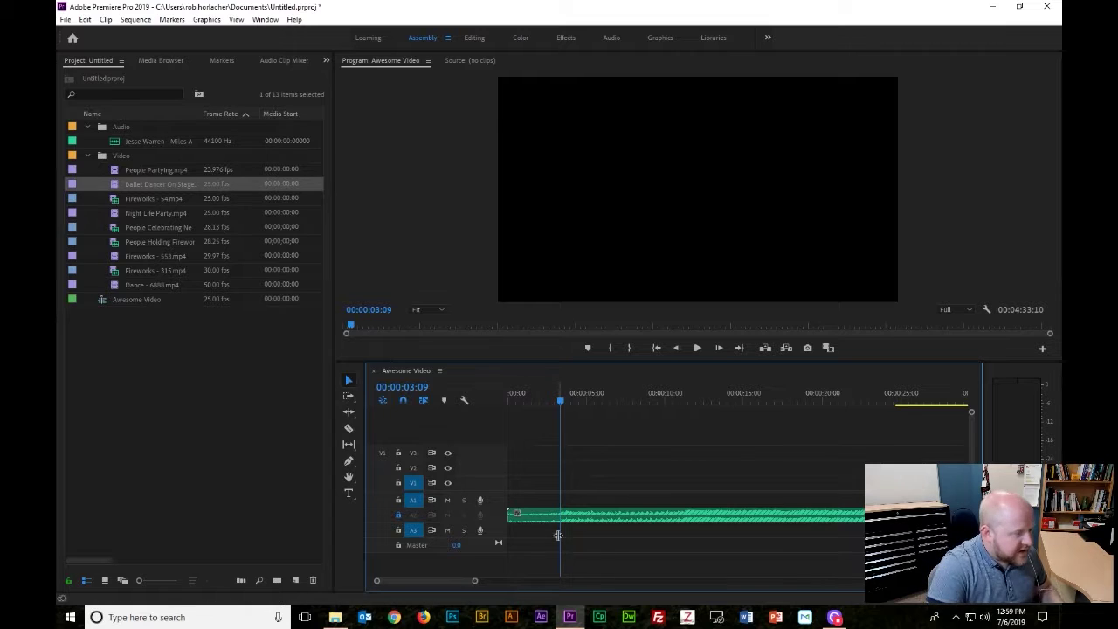
key("Right")
key("Right")
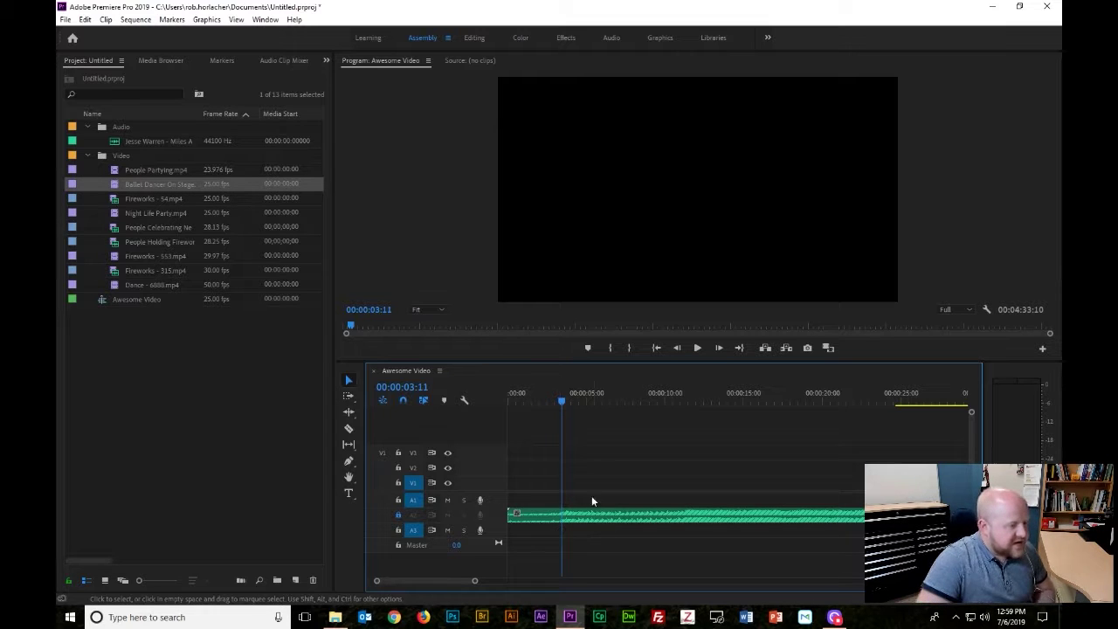
key("Left")
key("Left")
key("Left")
key("Left")
key("Left")
key("Left")
key("Left")
key("Left")
key("Left")
key("Left")
key("Left")
key("Left")
key("Left")
key("Left")
key("Left")
key("space")
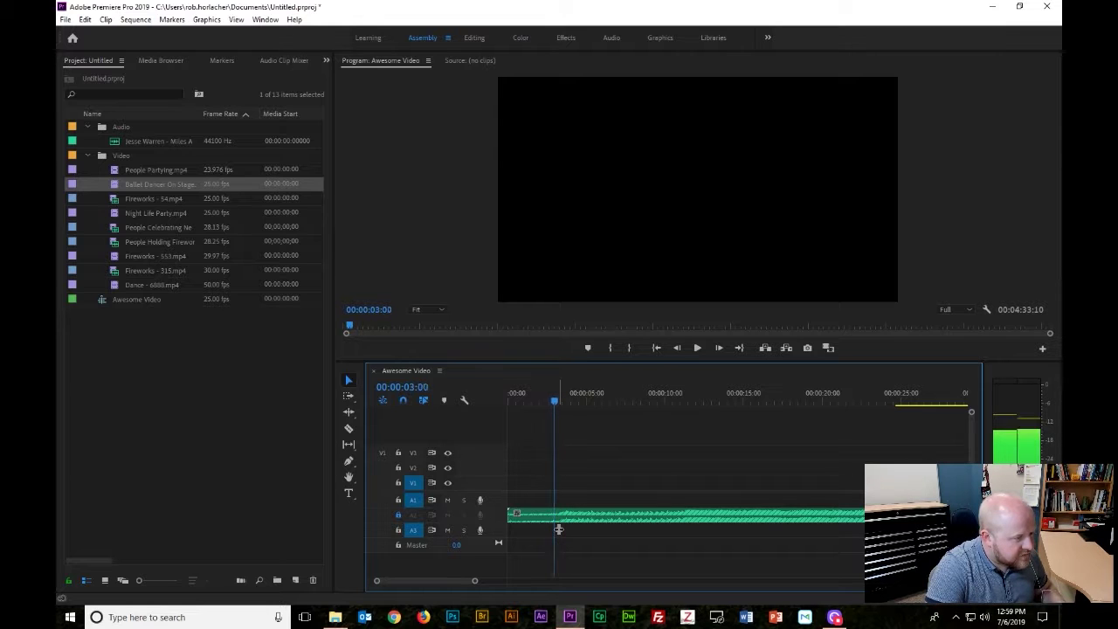
- Park the playhead on the beat at 00:00:03:19 and move the Ballet Dancer On Stage clip on V1 to start there
key("space")
key("j")
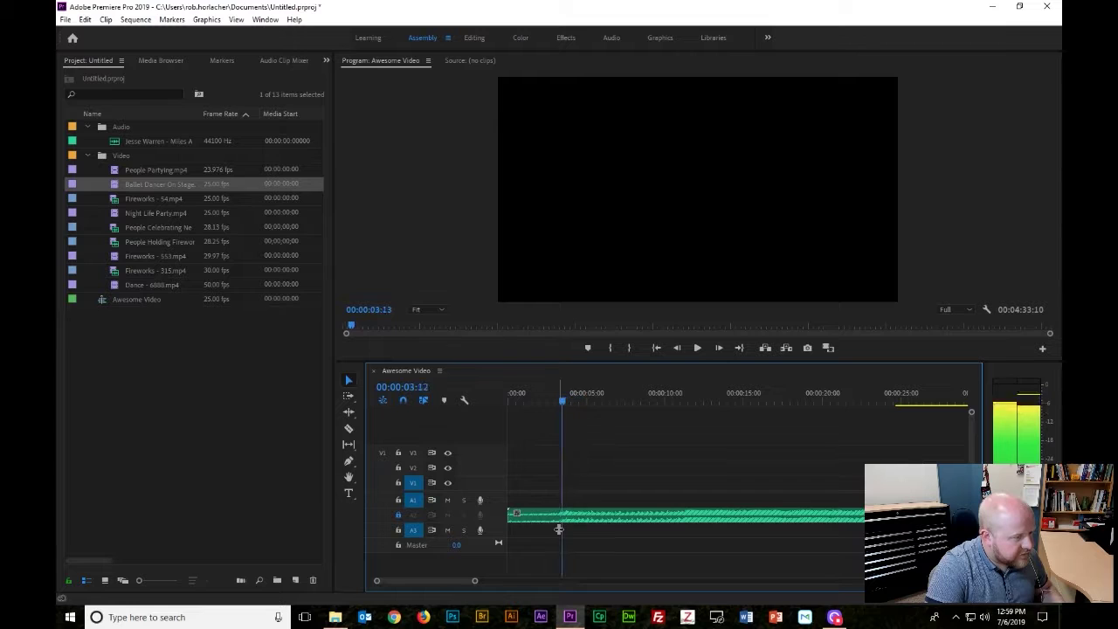
key("l")
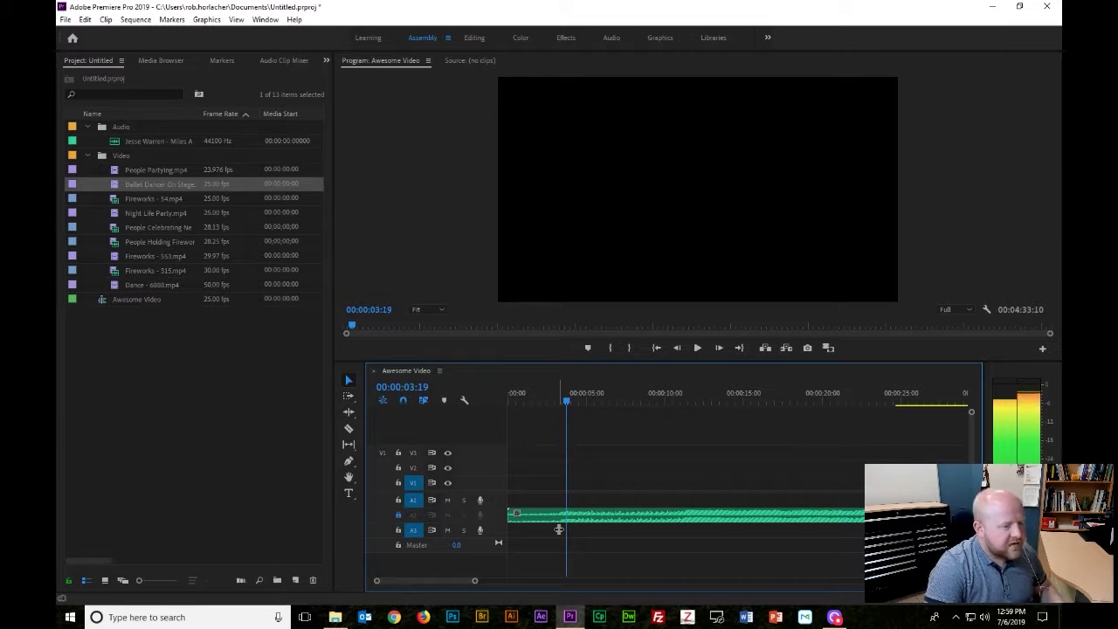
key("k")
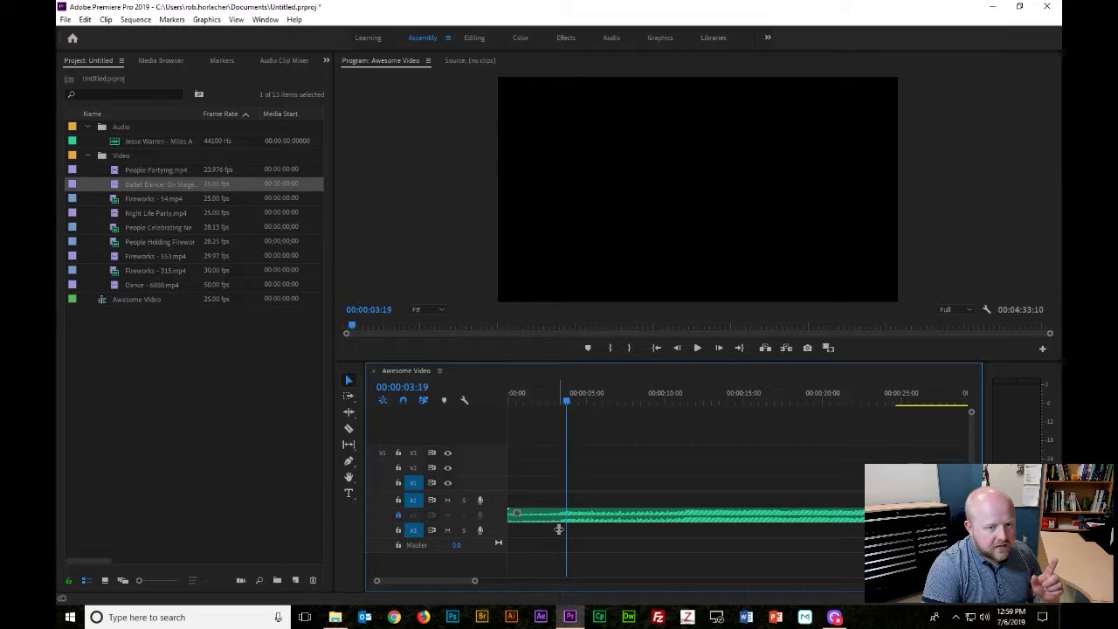
key("Left")
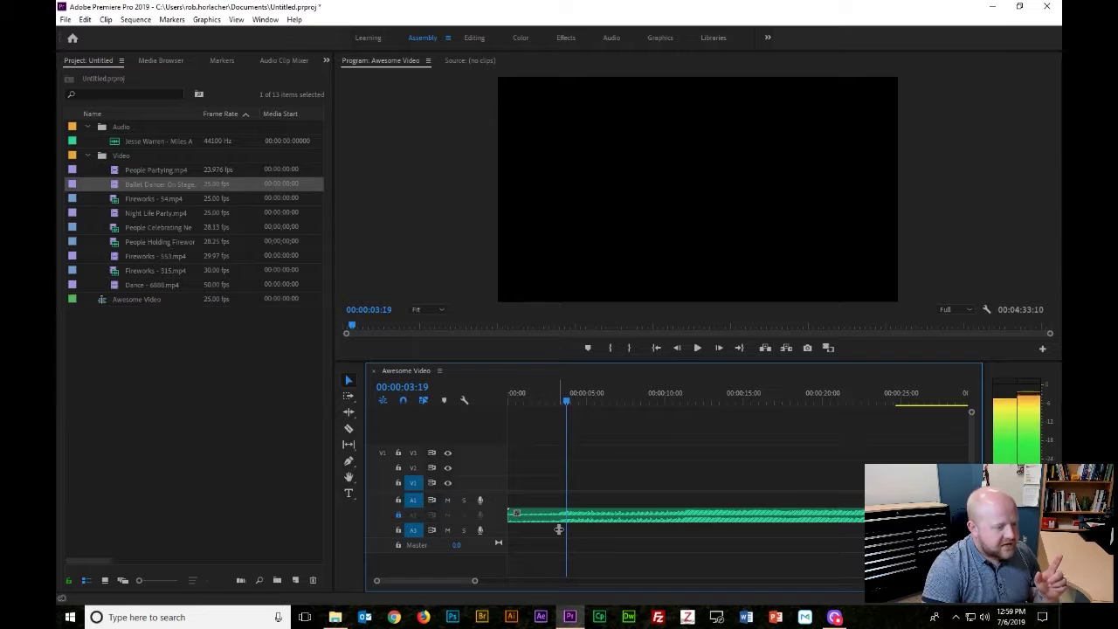
left_click_drag(559, 529, 609, 495)
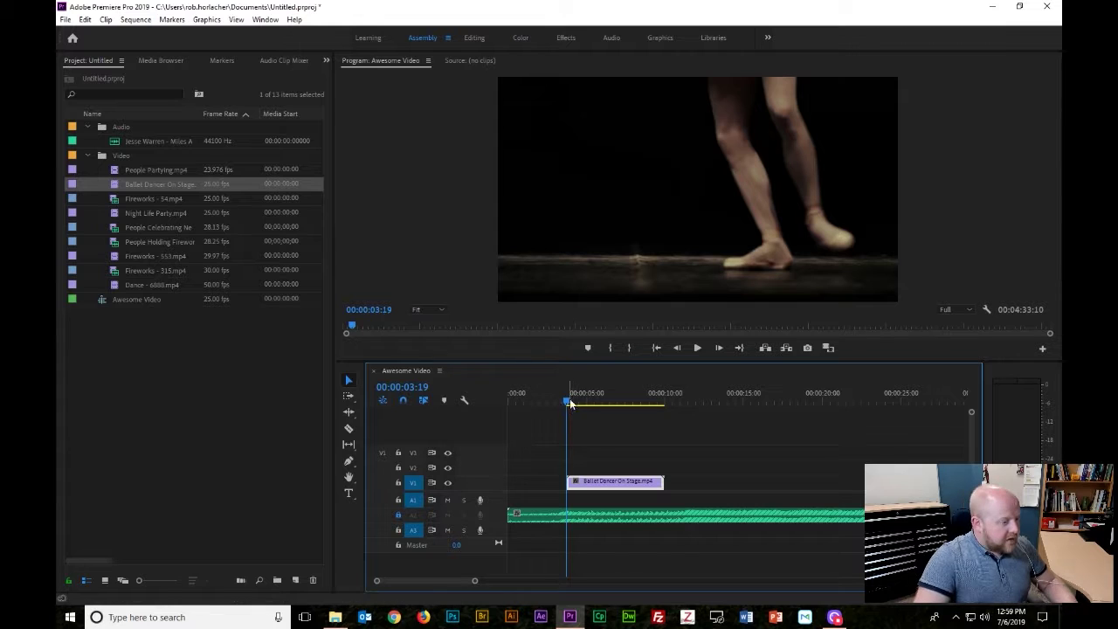
- Play the sequence from its start to 00:00:05:17 and move People Partying.mp4 on V1 to start at about 00:00:15
left_click_drag(569, 406, 508, 401)
key("space")
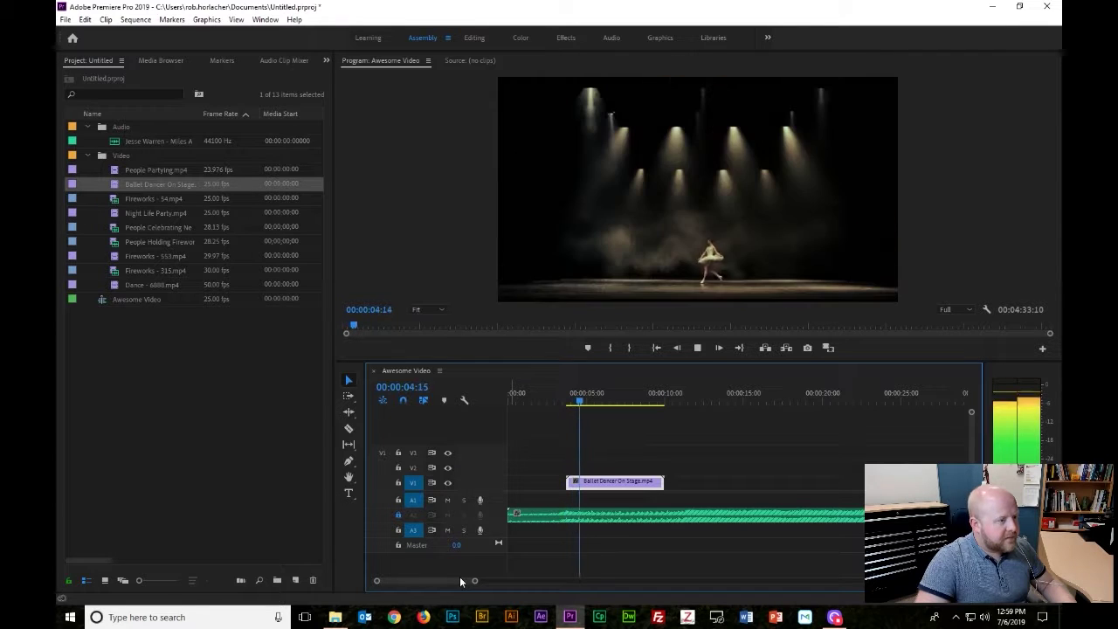
key("space")
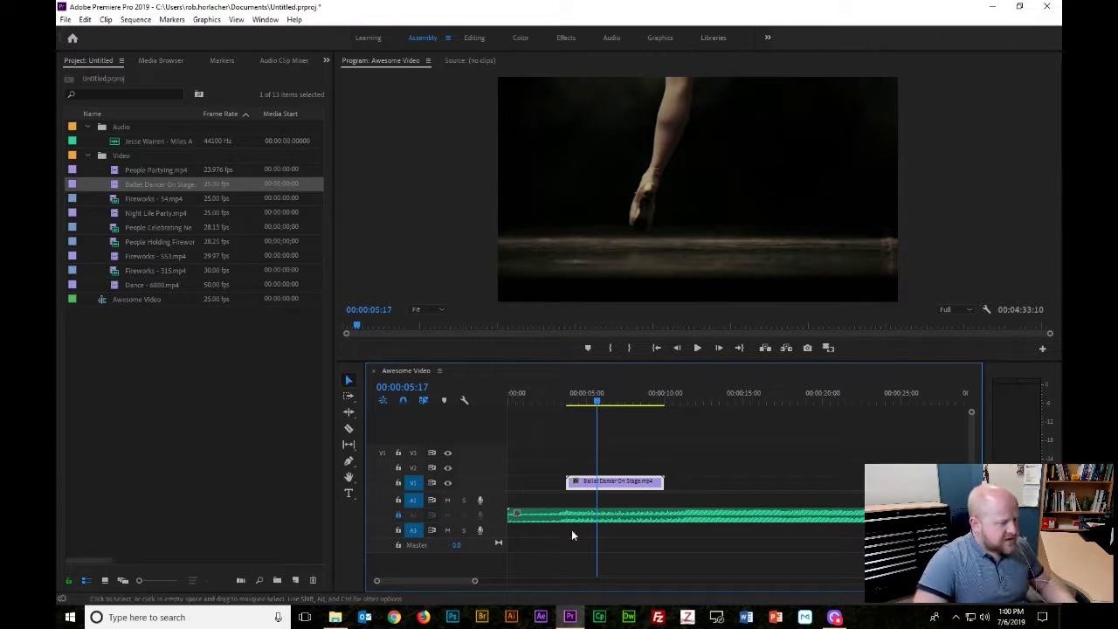
left_click_drag(475, 583, 505, 581)
left_click_drag(911, 482, 700, 488)
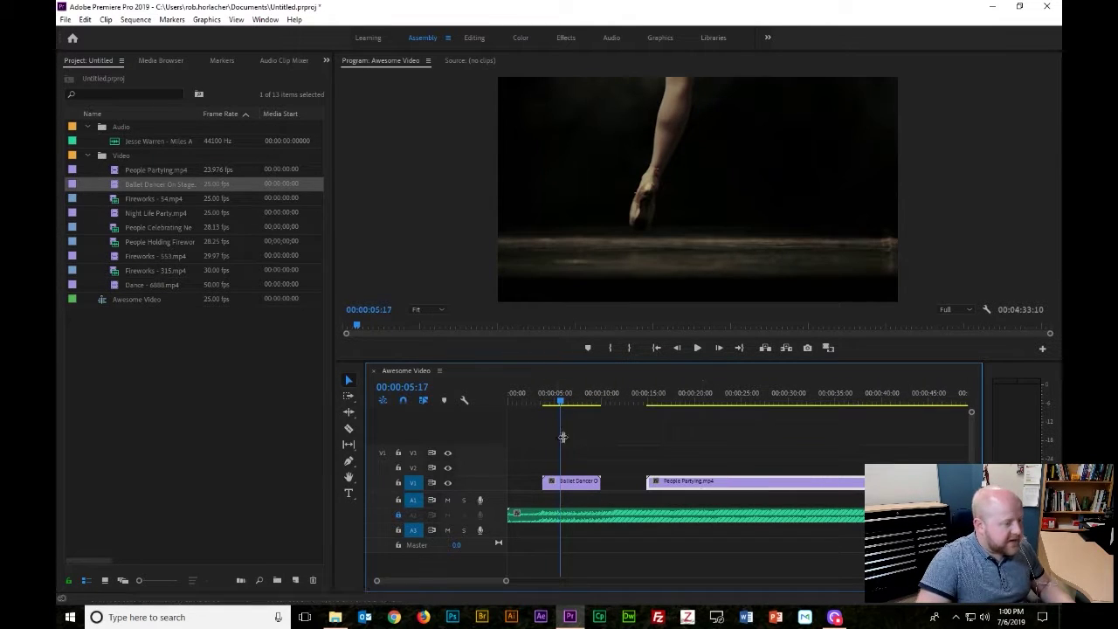
- Replay the ballet clip against the song, stop at 00:00:05:17 and trim the clip's end to that point
left_click_drag(564, 407, 543, 404)
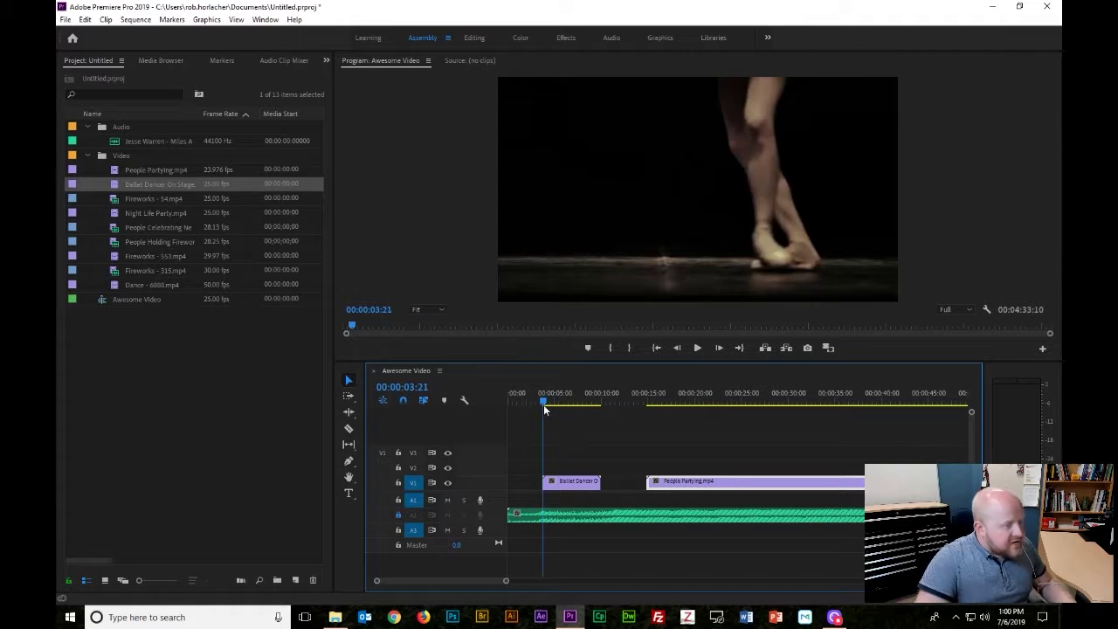
key("space")
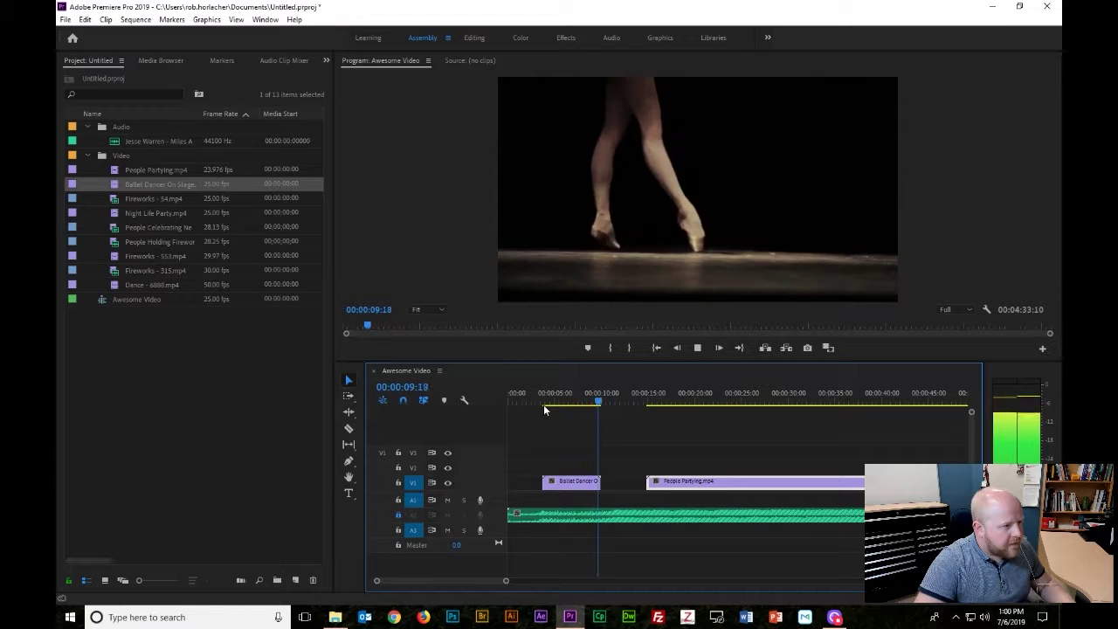
key("space")
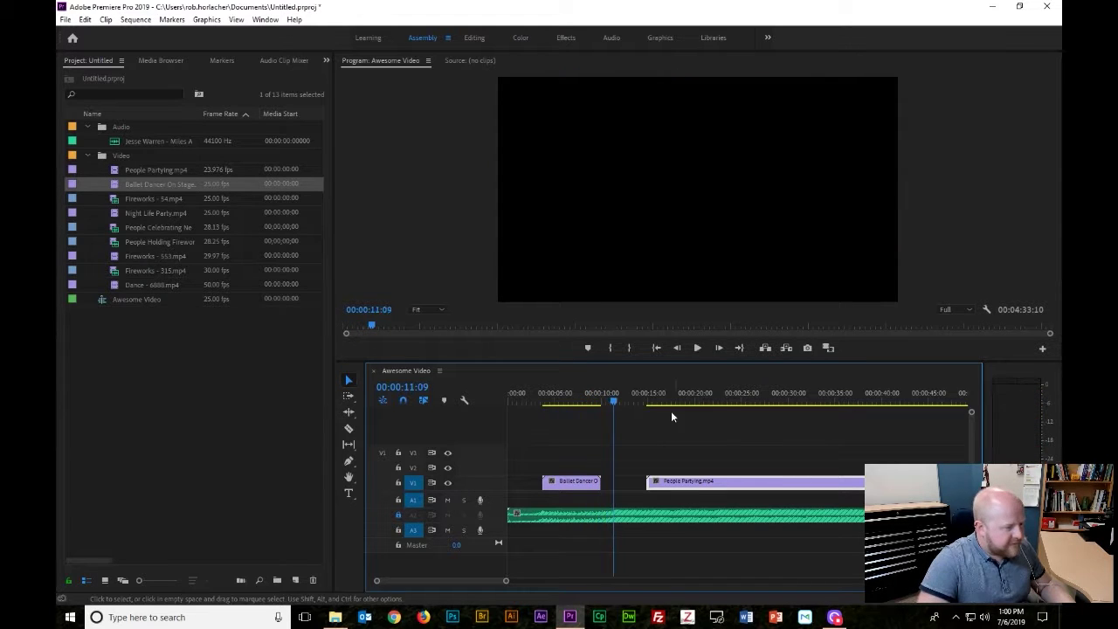
left_click_drag(614, 403, 532, 404)
key("space")
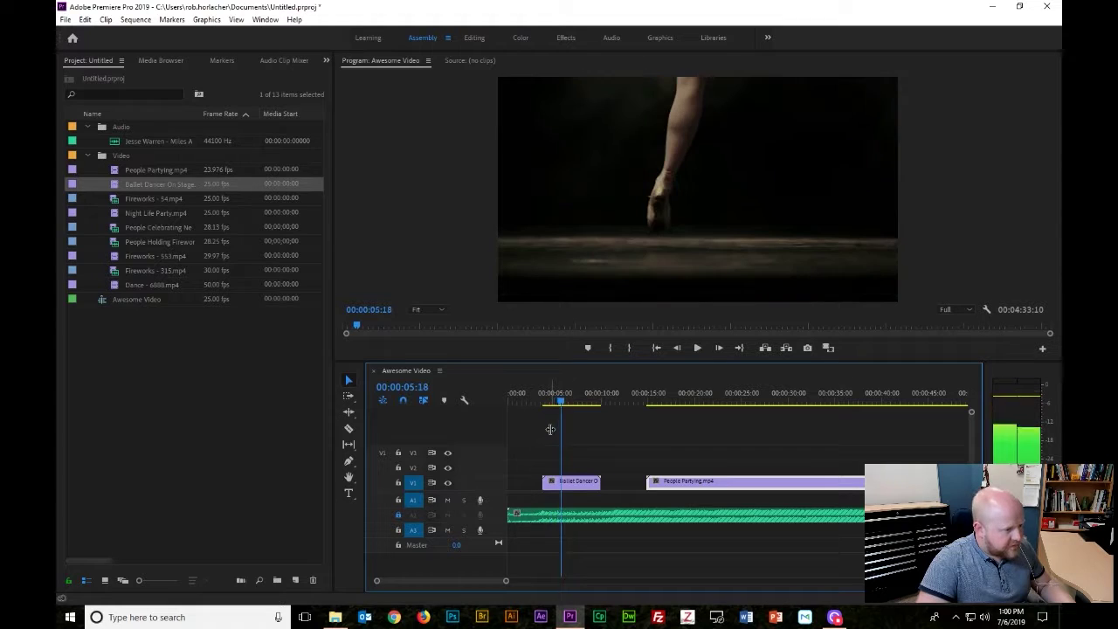
key("space")
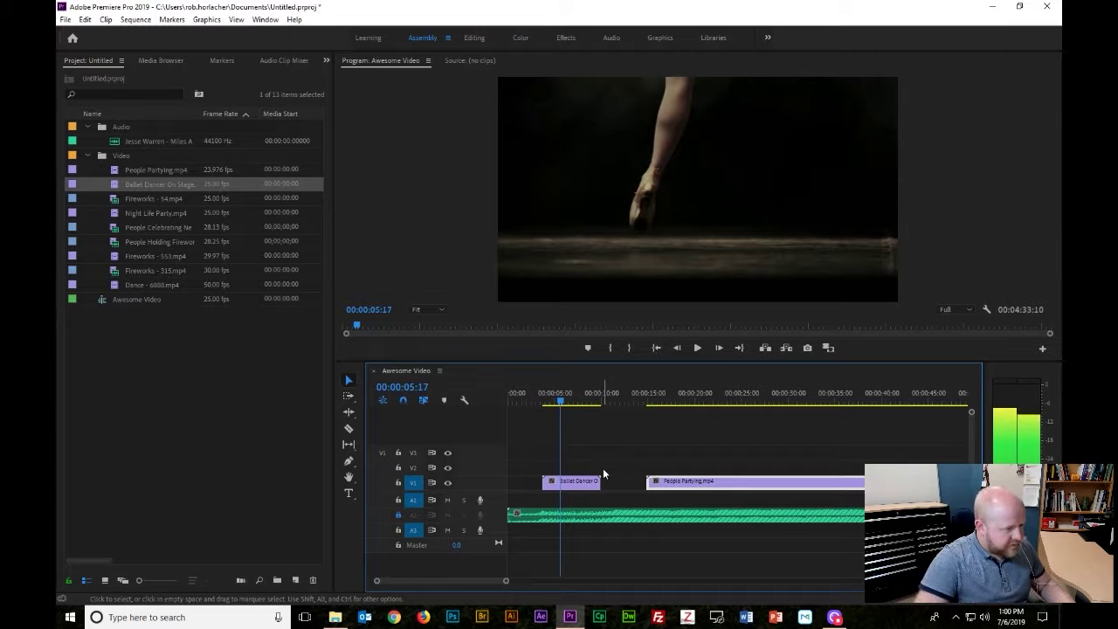
left_click_drag(600, 481, 561, 483)
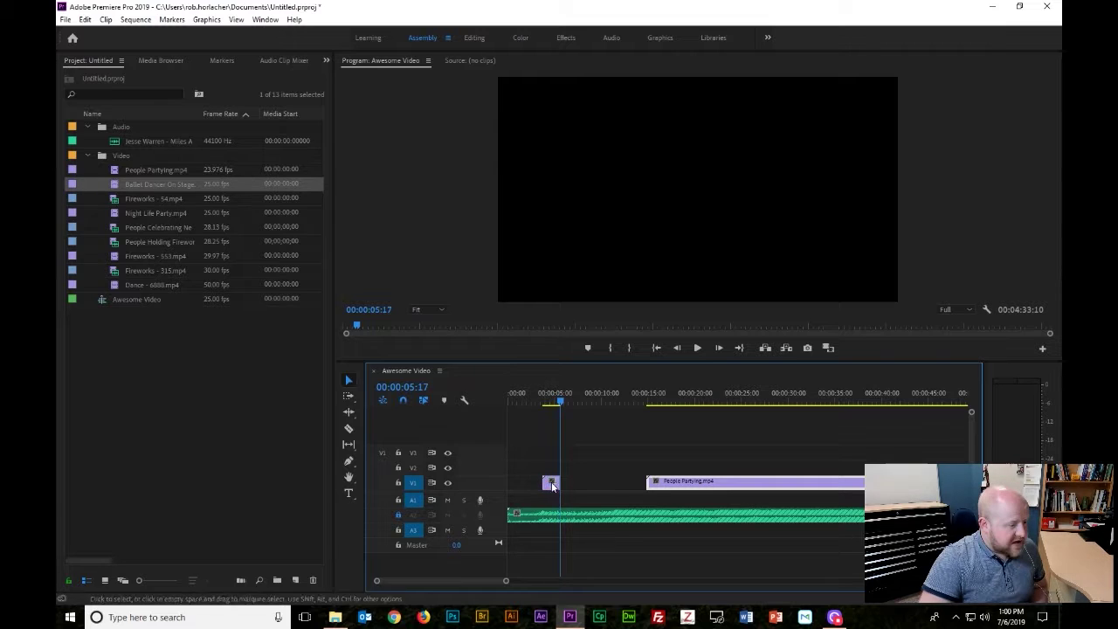
- Try trimming the start of People Partying.mp4 to about 00:00:21, and extend it back to about 00:00:15
left_click_drag(650, 481, 708, 482)
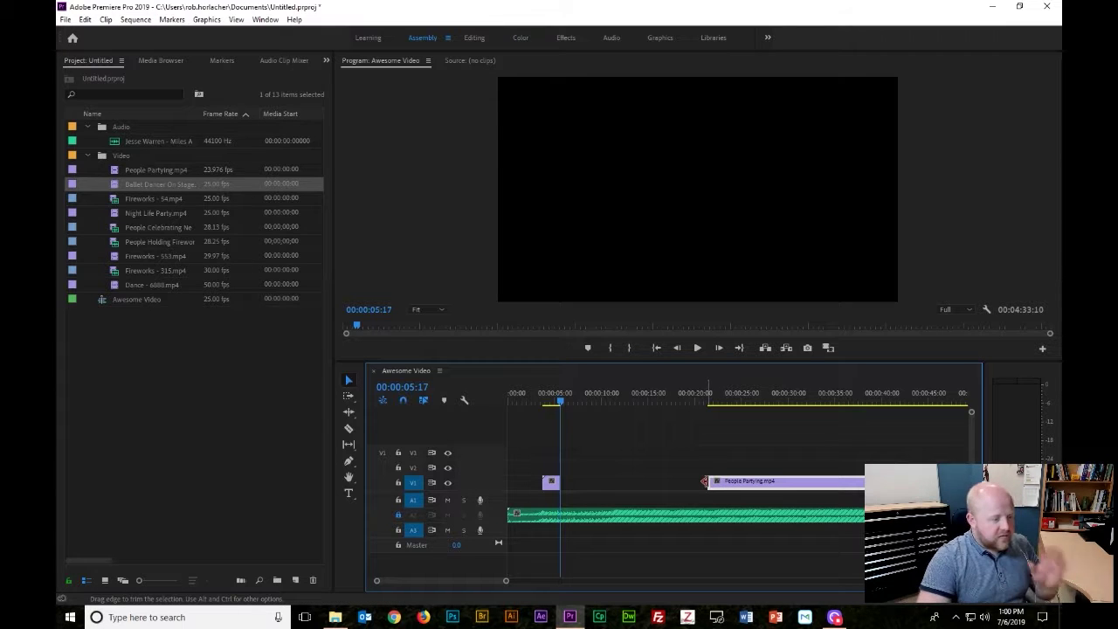
left_click_drag(709, 480, 646, 480)
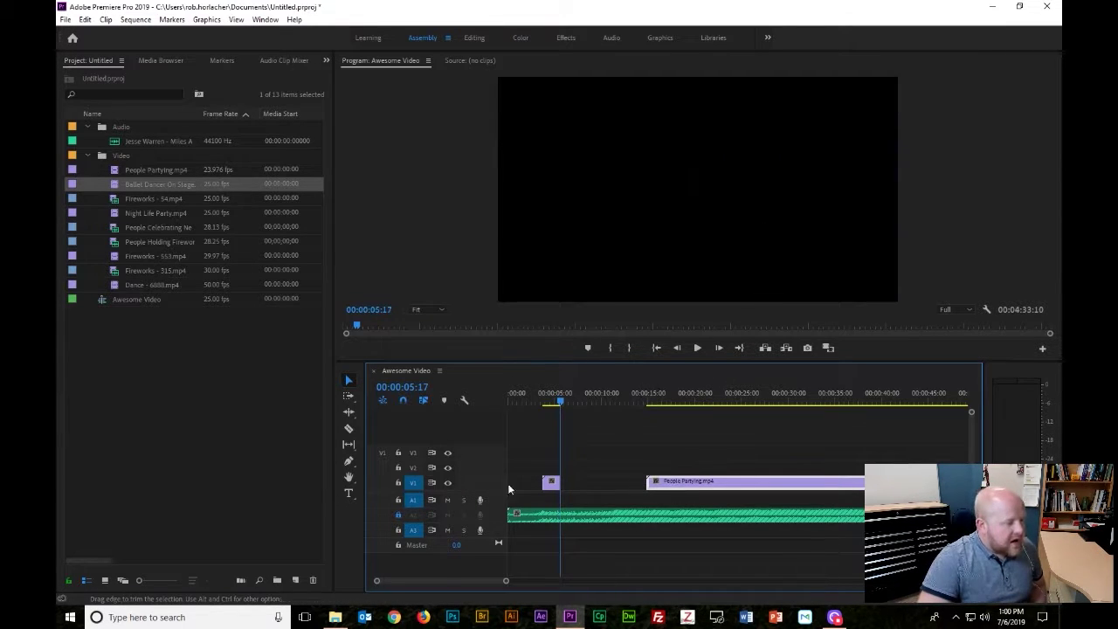
- Split People Partying.mp4 with the Razor tool at about 00:00:23 and 00:00:34, and return to the Selection tool
left_click(350, 431)
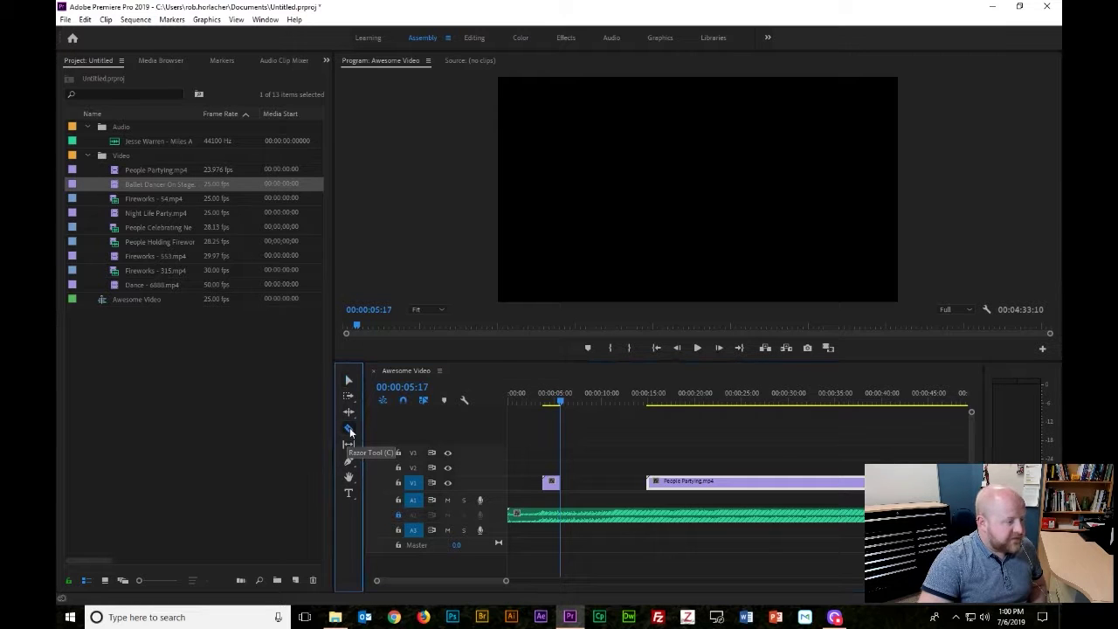
left_click(725, 482)
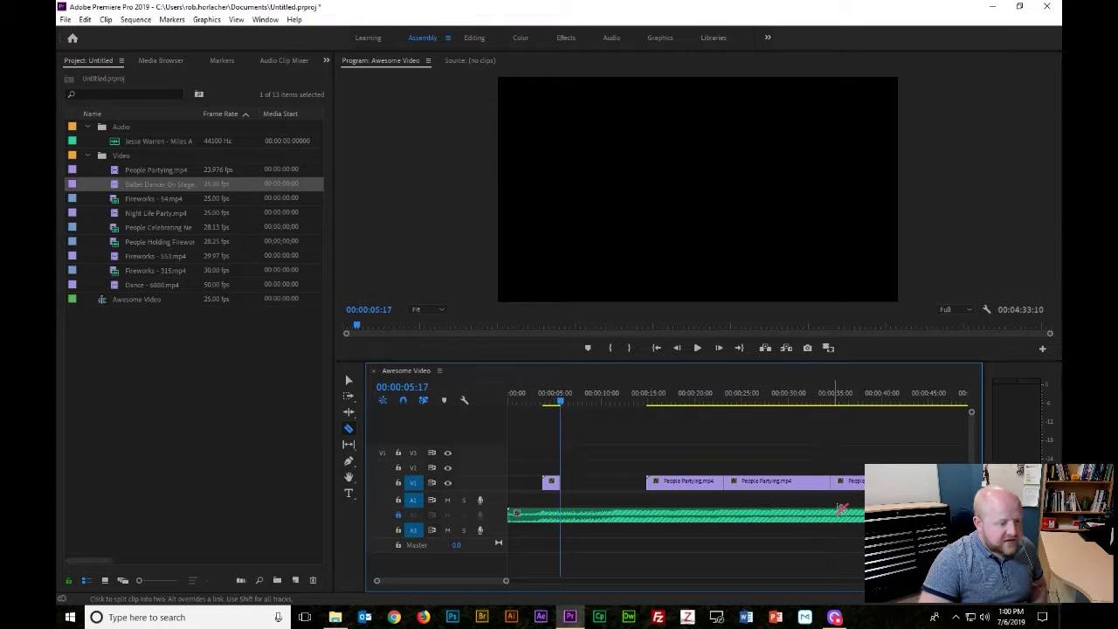
key("v")
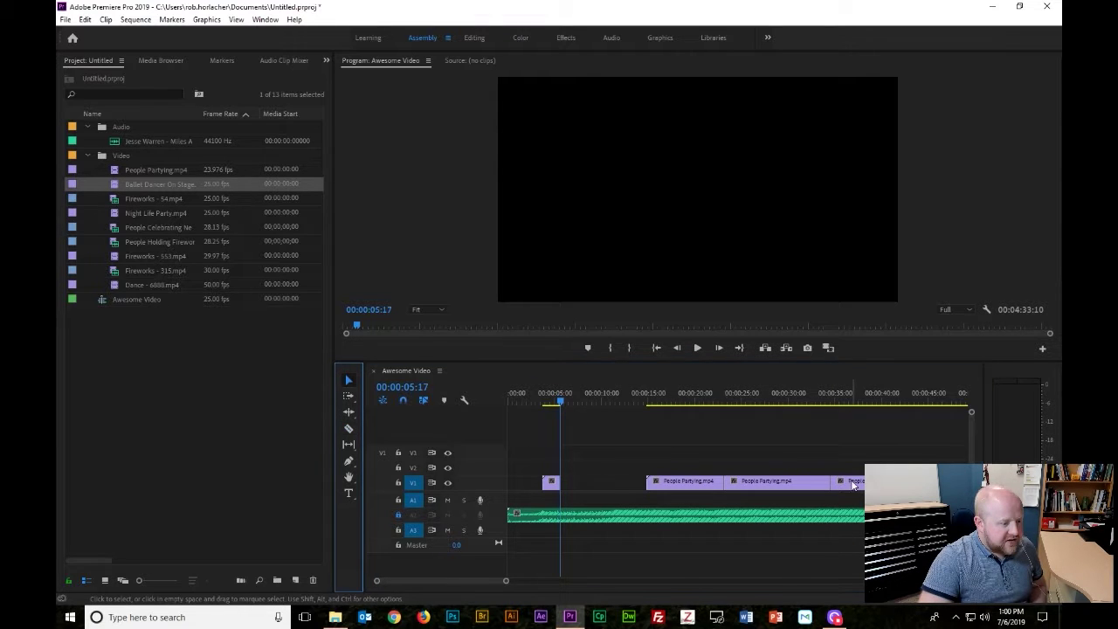
- Move the middle People Partying.mp4 piece up to V3 and put it back in its place on V1
left_click_drag(777, 481, 777, 451)
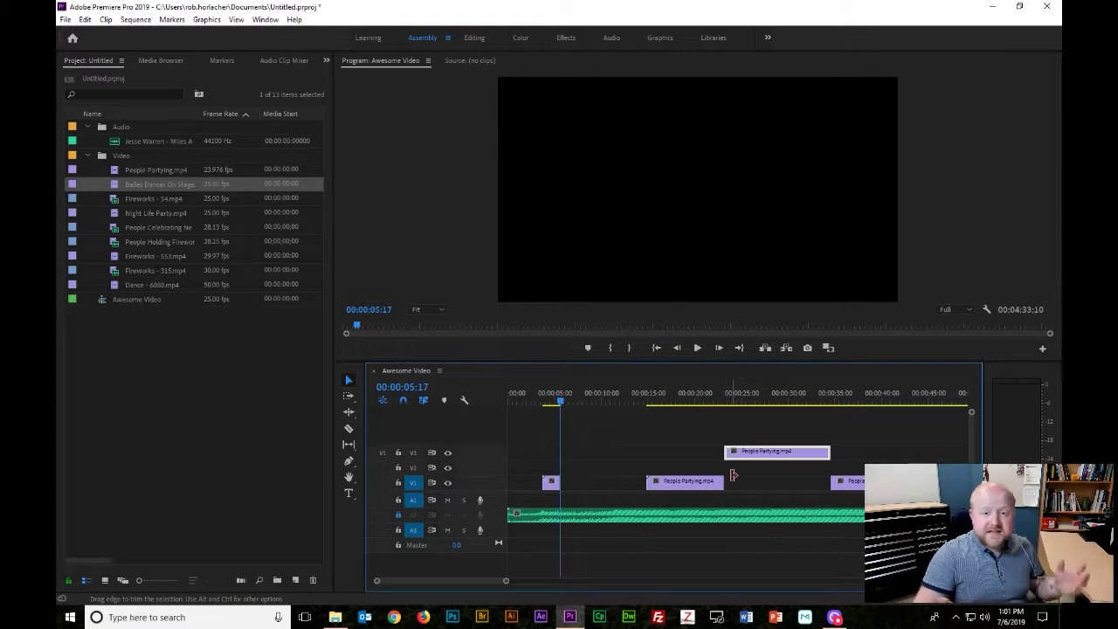
left_click_drag(763, 453, 760, 481)
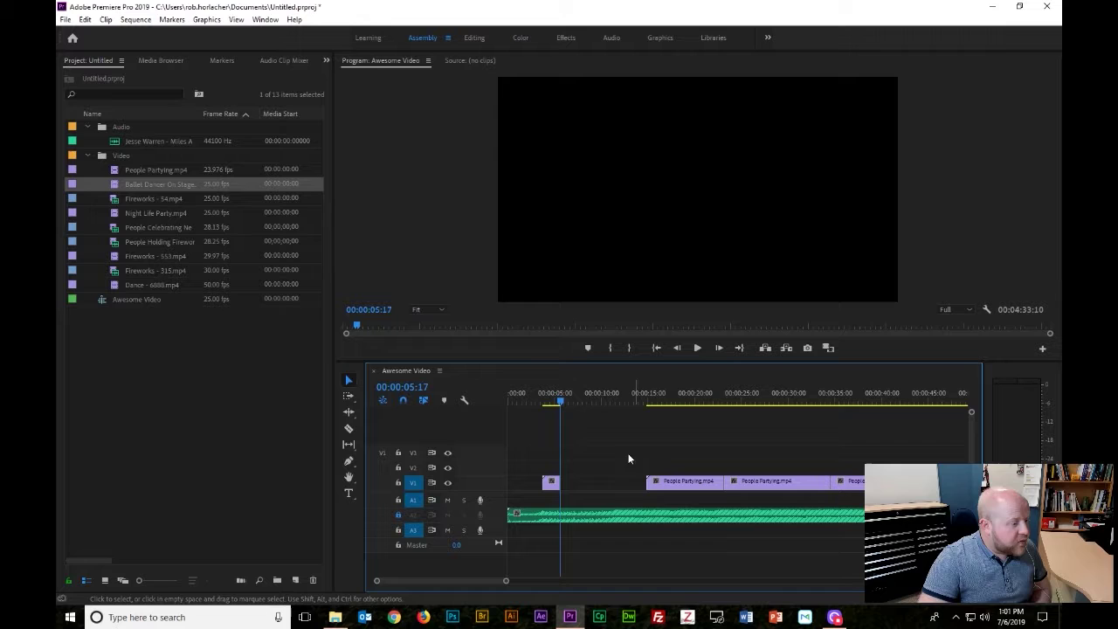
- Return the playhead near the sequence's start and add Night Life Party.mp4 to V1 in the gap after the ballet clip
left_click_drag(560, 400, 520, 408)
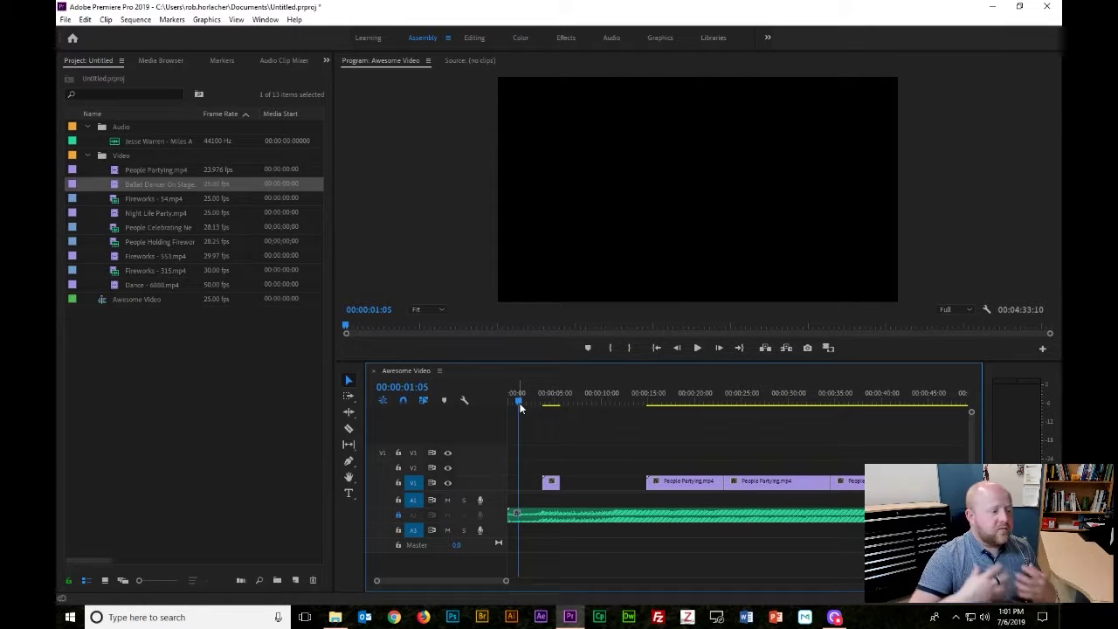
left_click_drag(157, 184, 592, 431)
left_click_drag(153, 219, 594, 485)
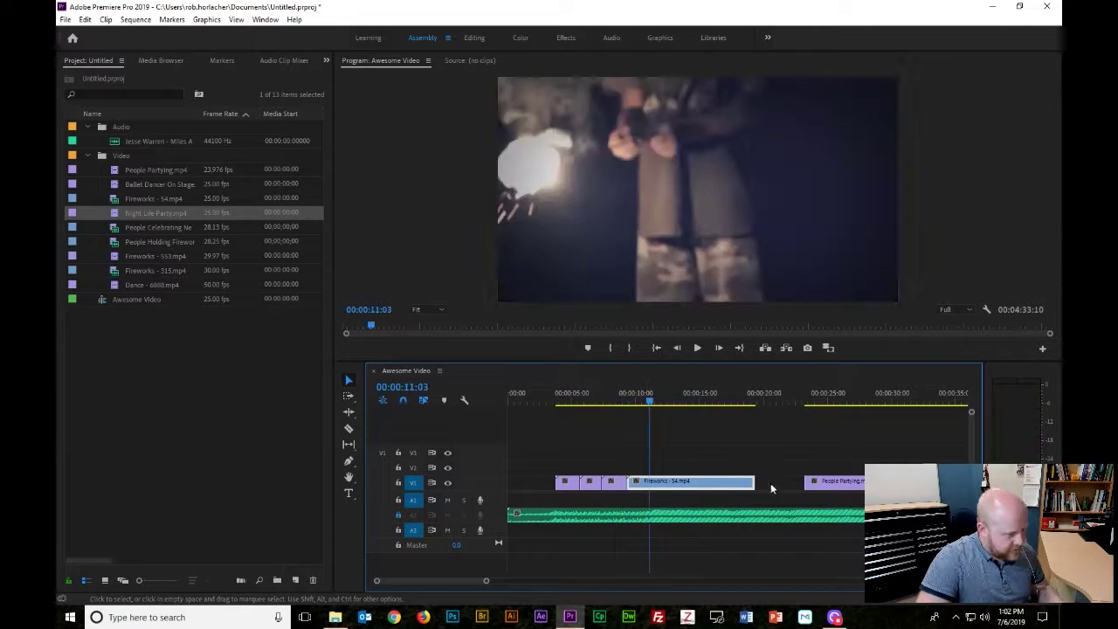
- Cut Fireworks - 54.mp4 off at 00:00:11:03 and close the gap before People Partying.mp4 on V1
key("Delete")
left_click(711, 489)
key("Delete")
- Trim People Partying.mp4 to end at 00:00:18:12 and ripple delete the gap before Fireworks - 553.mp4 on V1
key("space")
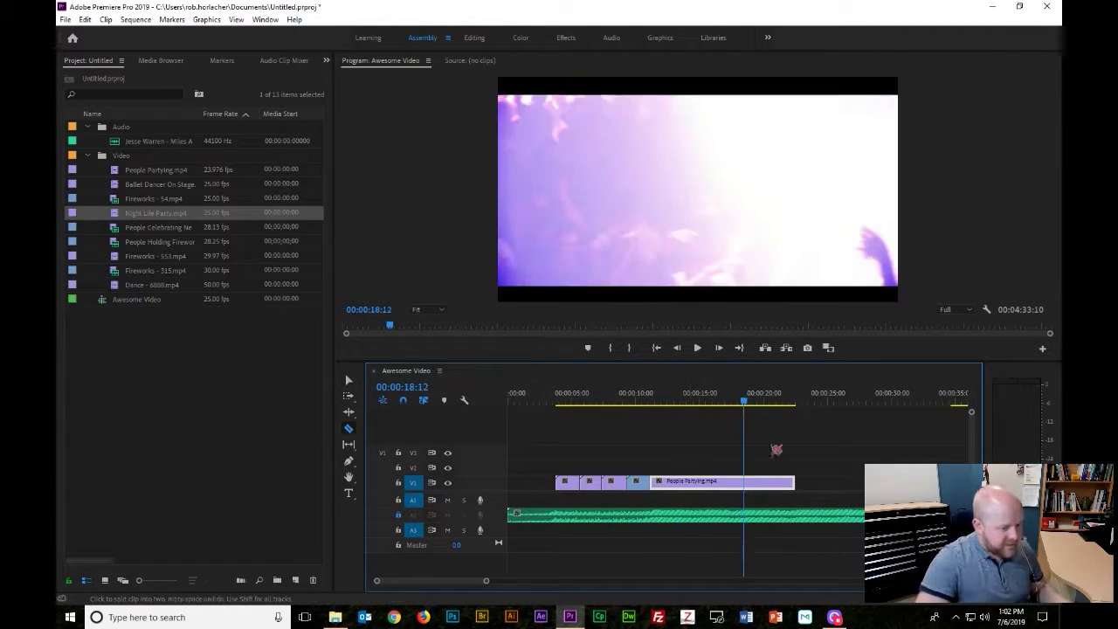
key("w")
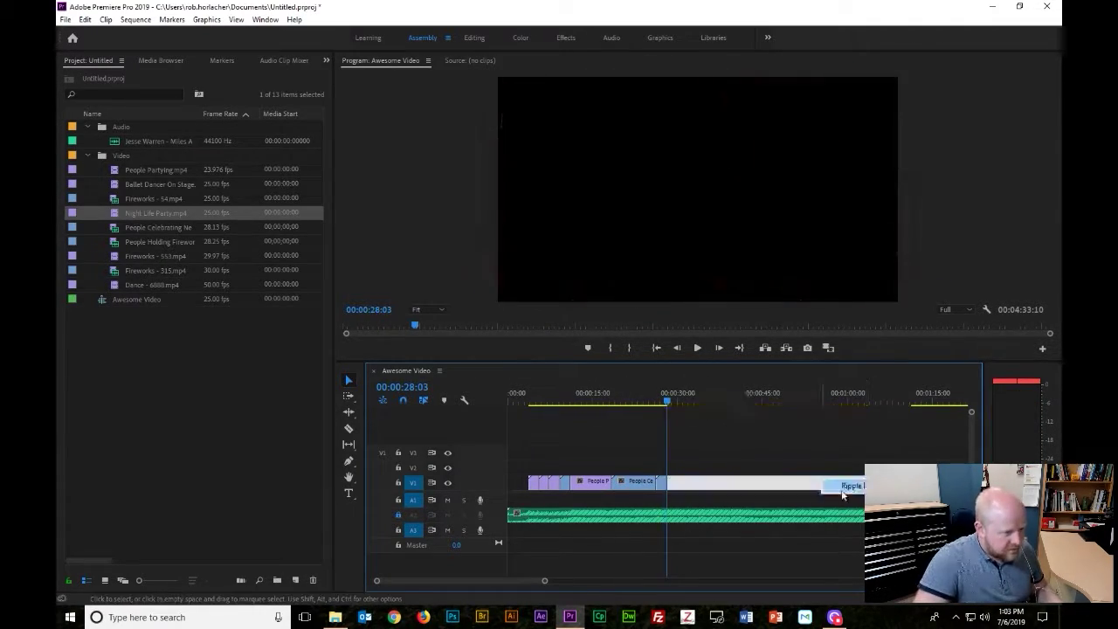
key("space")
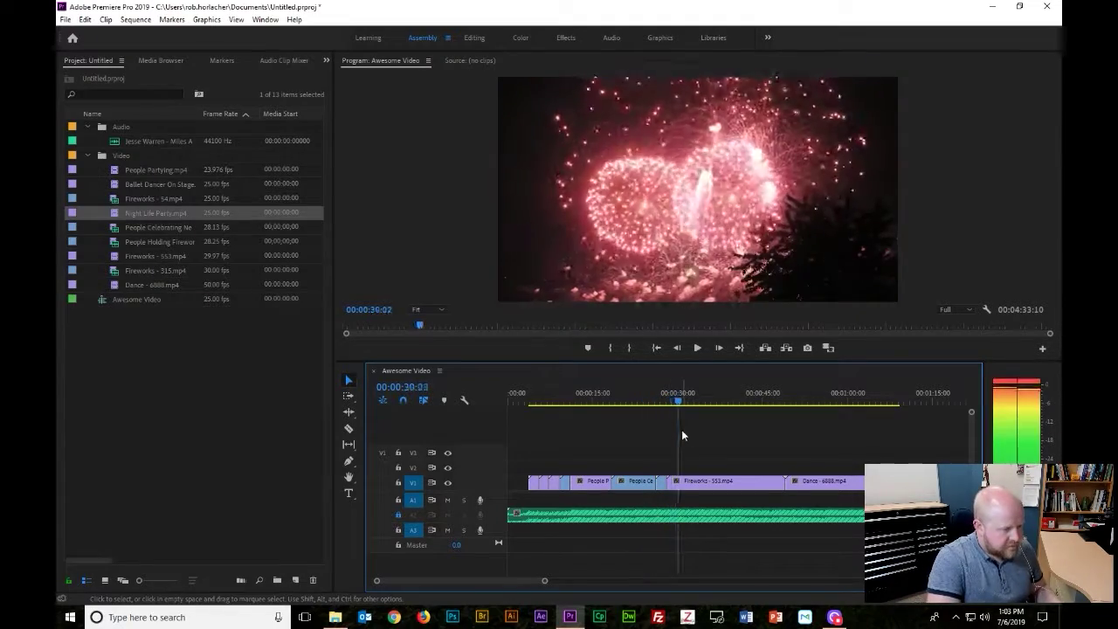
- Ripple trim V1 to end at 00:00:31:17 and add Fireworks - 315.mp4 and People Partying.mp4 after the last clip
key("w")
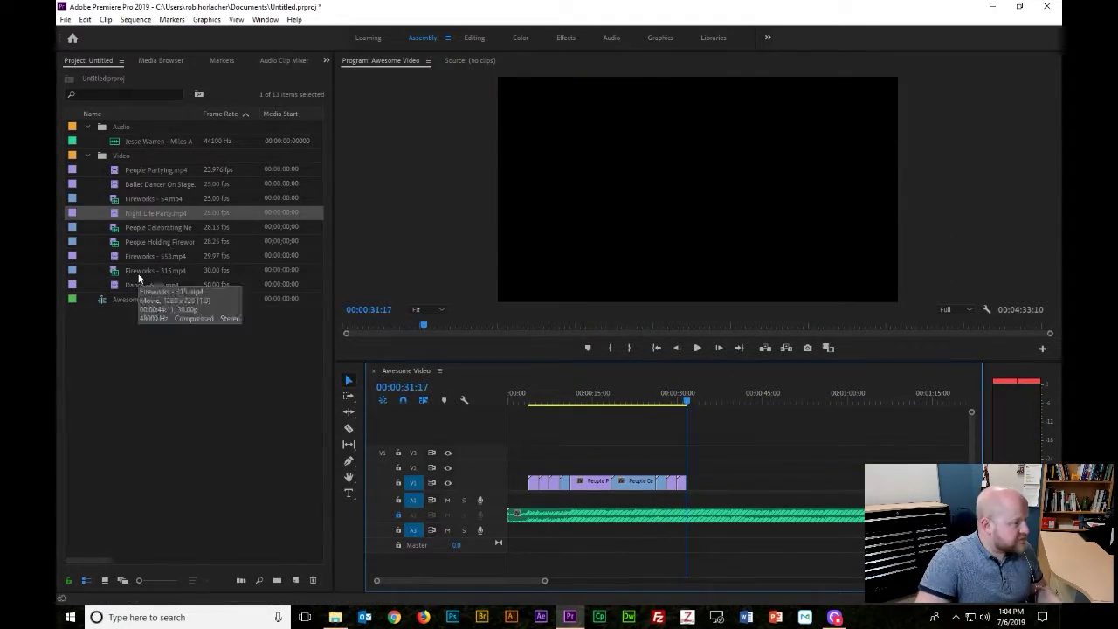
left_click_drag(138, 278, 699, 482)
key("space")
left_click_drag(155, 170, 699, 481)
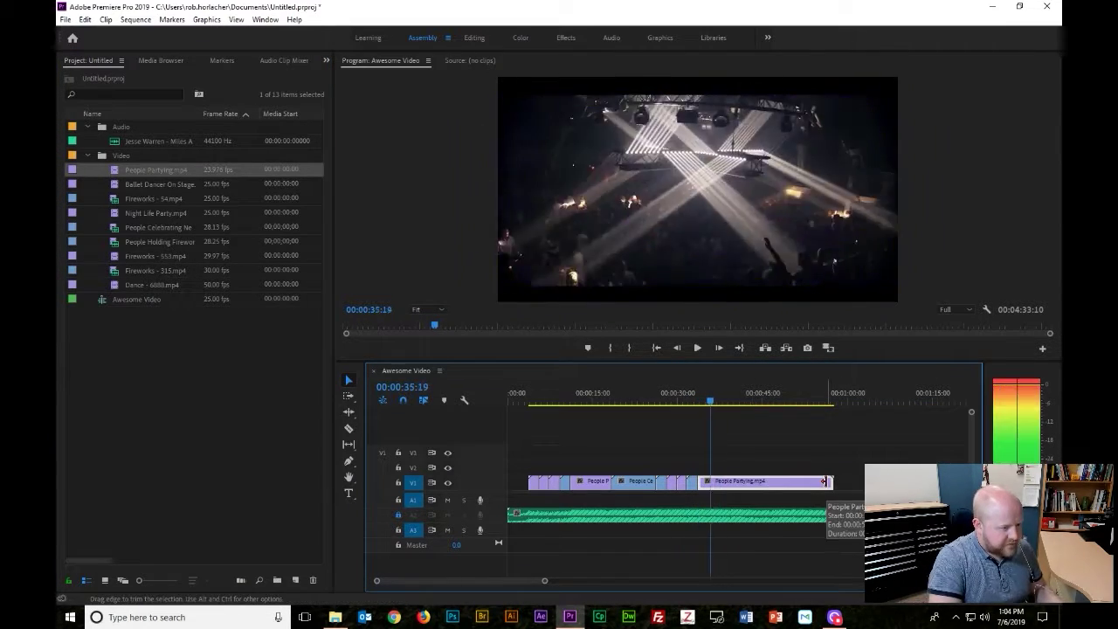
- Cut the new People Partying.mp4 off at 00:00:35:19, add the ballet dancer clip after it on V1 and play that part
key("w")
left_click_drag(157, 184, 707, 481)
left_click(691, 407)
key("space")
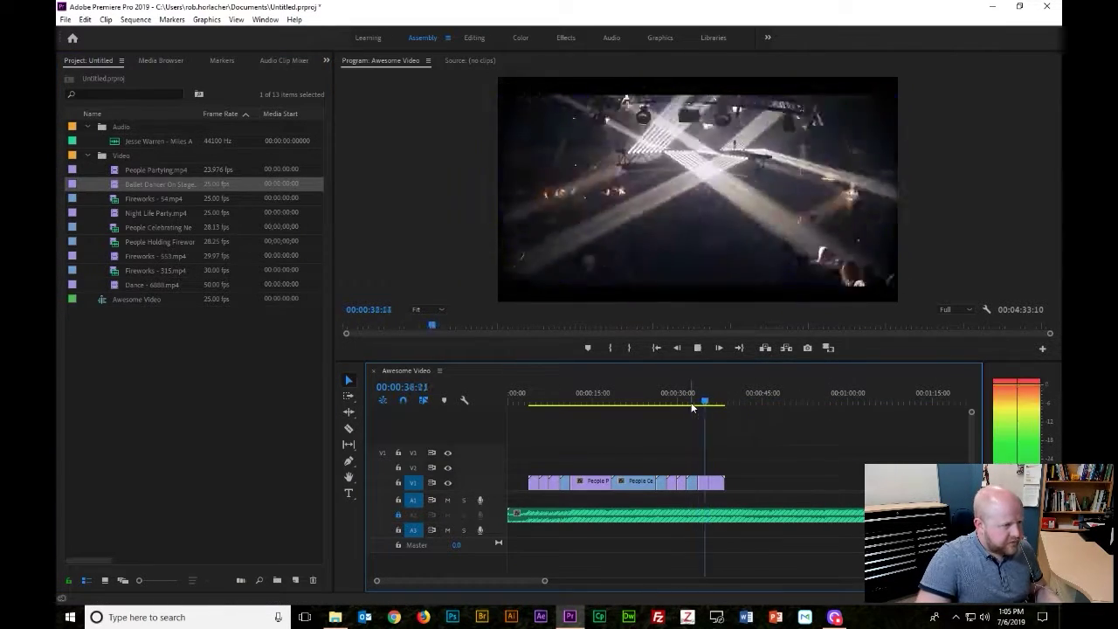
- Extend V1 with Fireworks - 553.mp4, Night Life Party.mp4, the People Holding Fireworks clip and Dance - 6888.mp4, ending at 00:00:56:00
left_click_drag(153, 255, 769, 485)
right_click(759, 483)
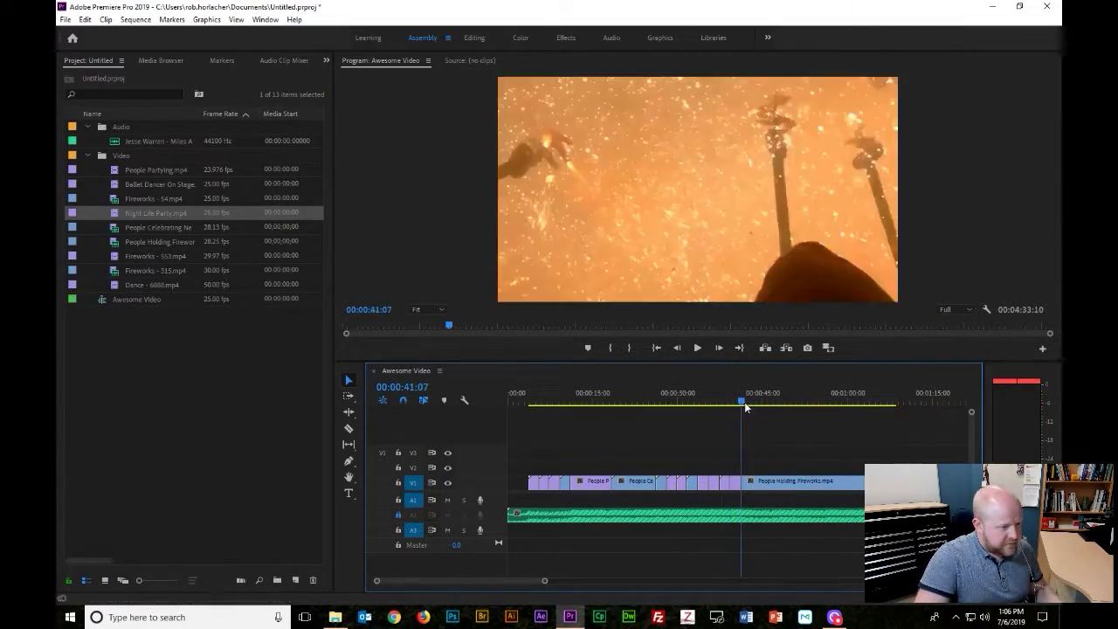
left_click(794, 491)
left_click_drag(741, 401, 824, 401)
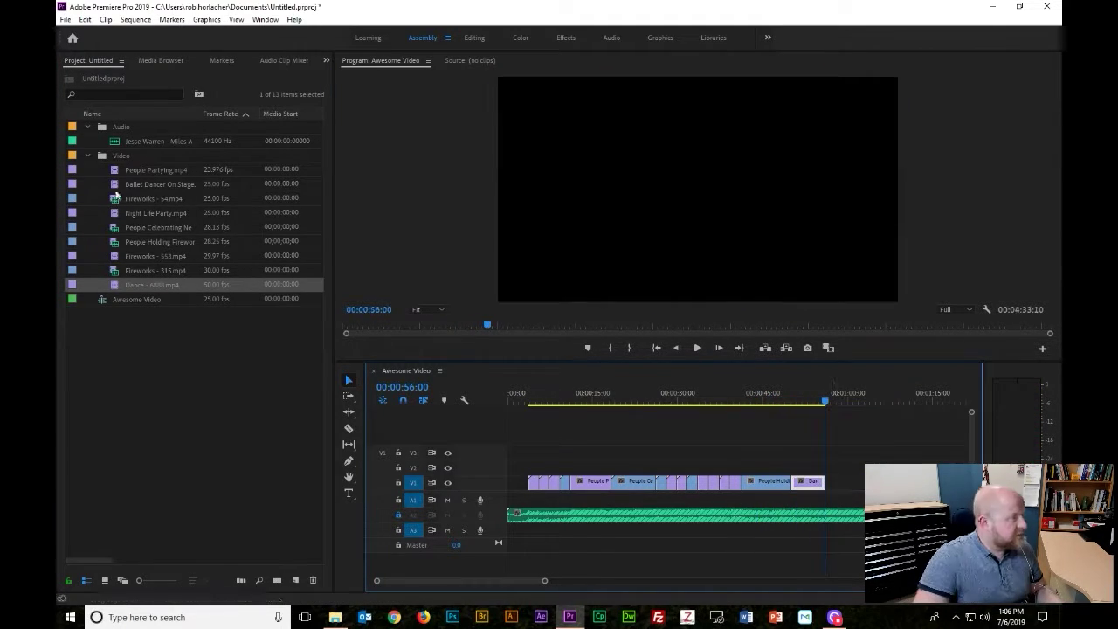
- Append People Celebrating New Year.mp4 after the dance clip on V1 and play the sequence back from its start
double_click(153, 227)
key("space")
key(".")
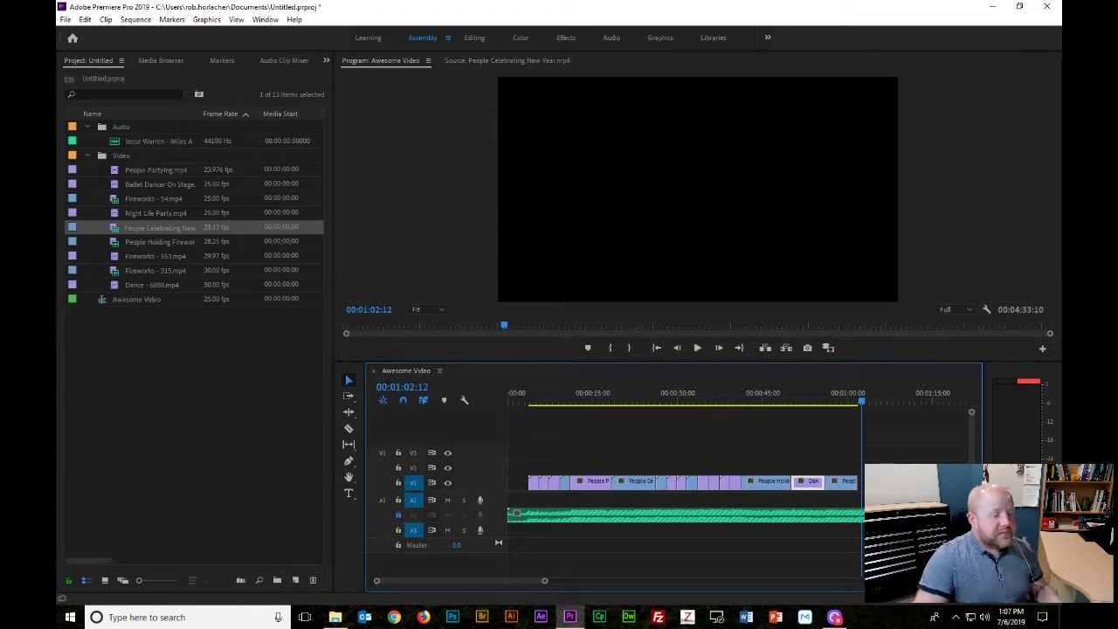
left_click_drag(862, 404, 458, 405)
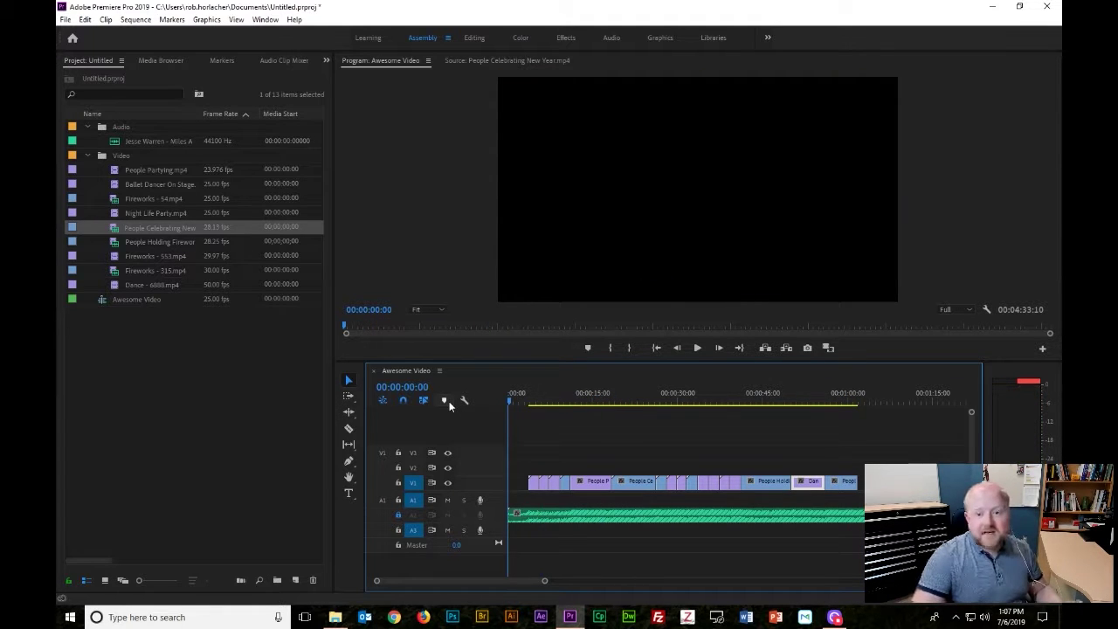
key("space")
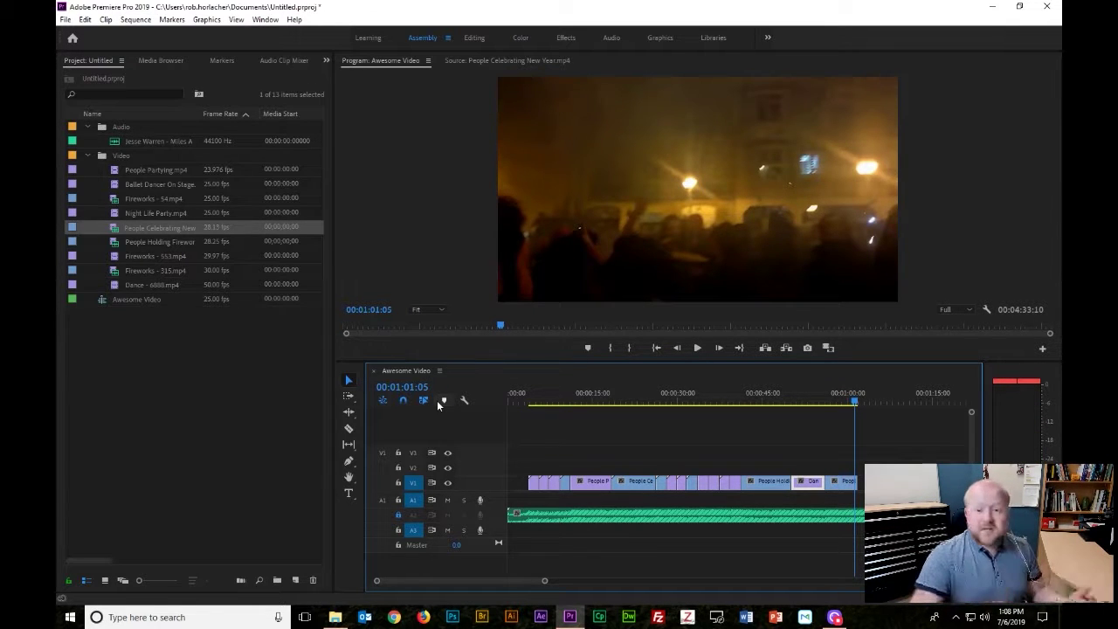
left_click(348, 398)
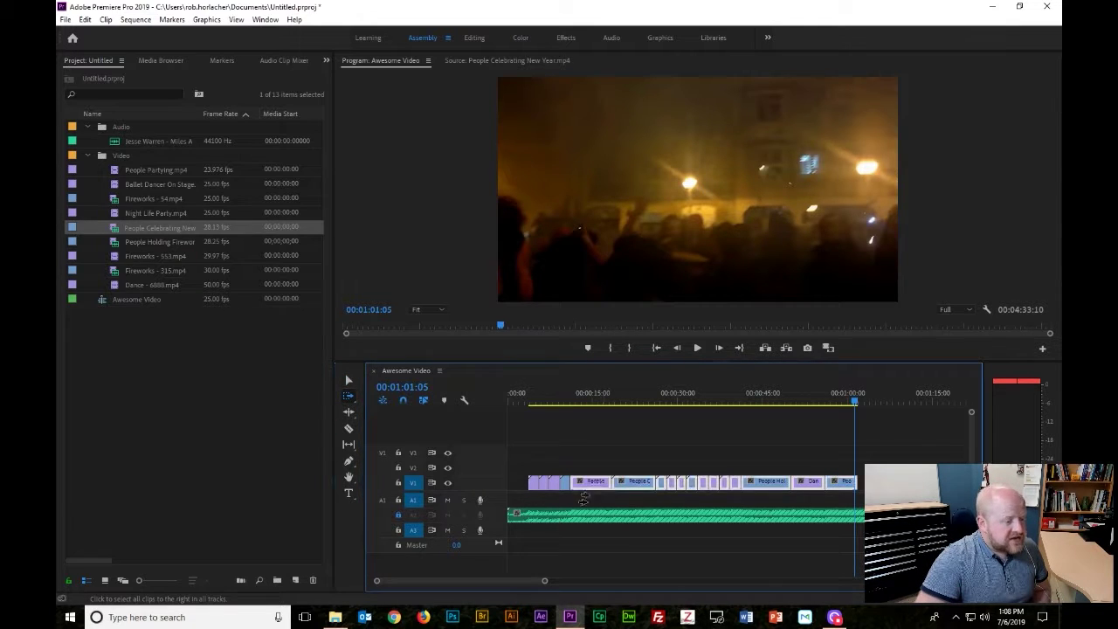
left_click(348, 381)
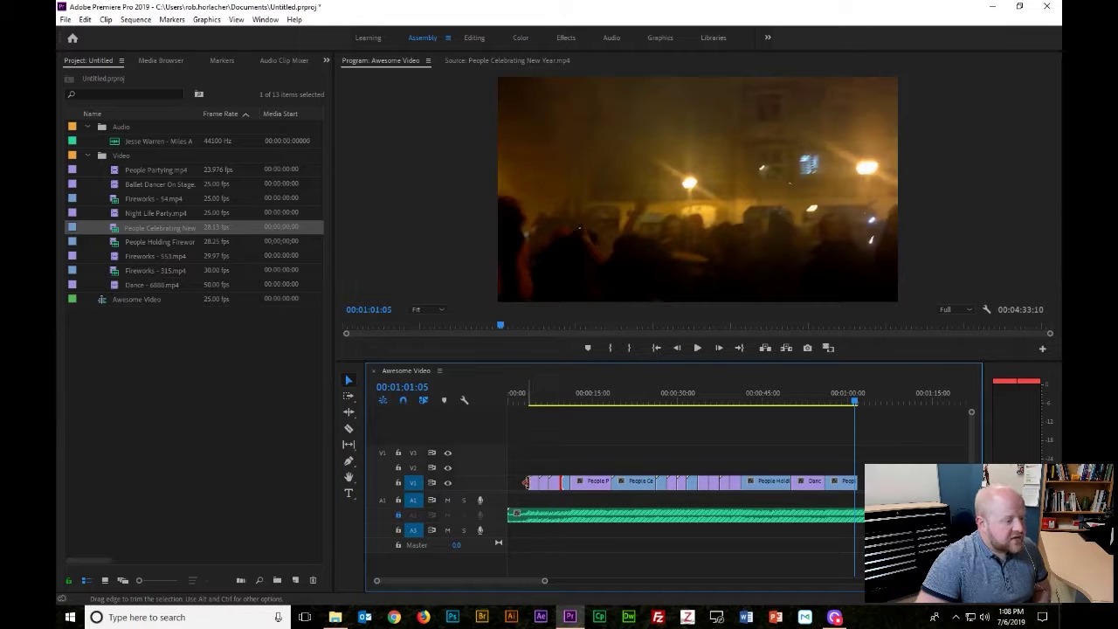
left_click(349, 428)
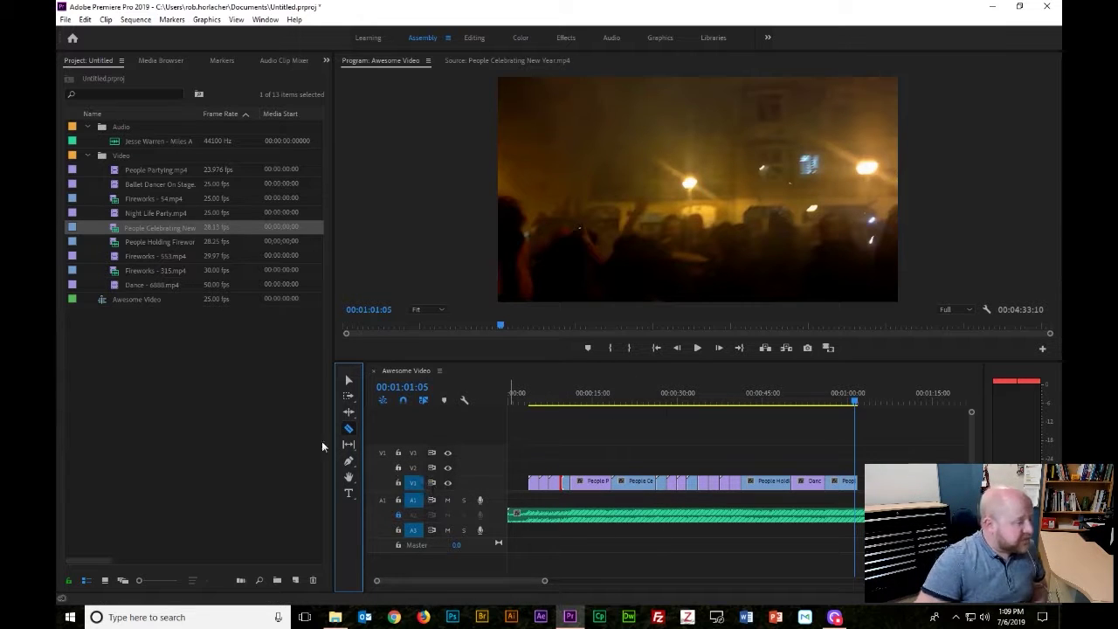
left_click(348, 380)
left_click(593, 463)
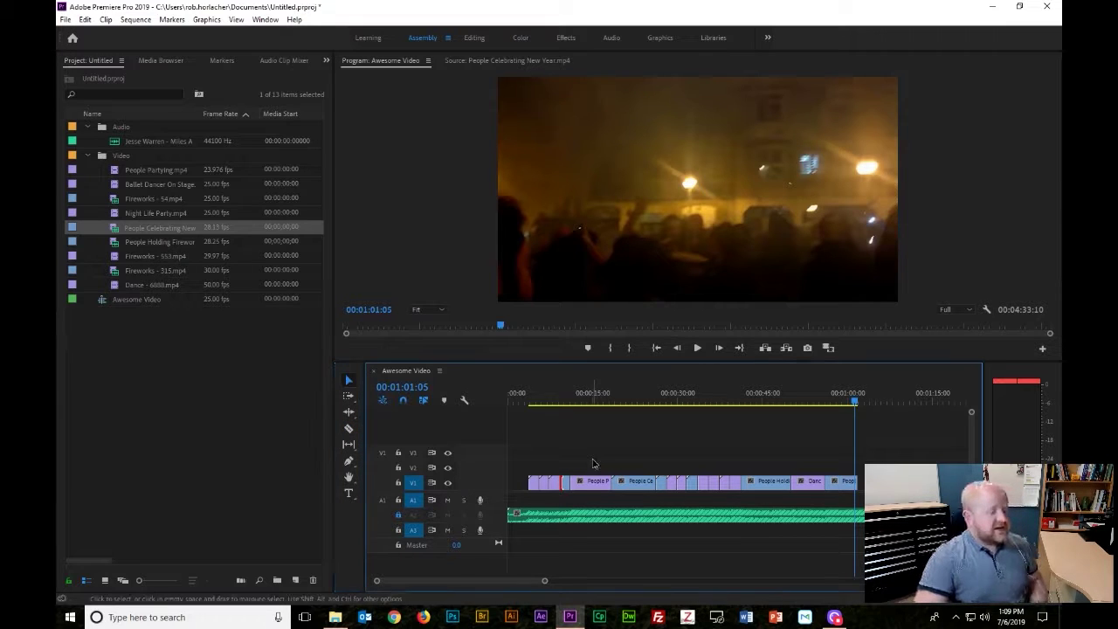
- Unlock audio track A2, split the song at about 00:01:10:12 and remove everything after the cut
left_click(399, 515)
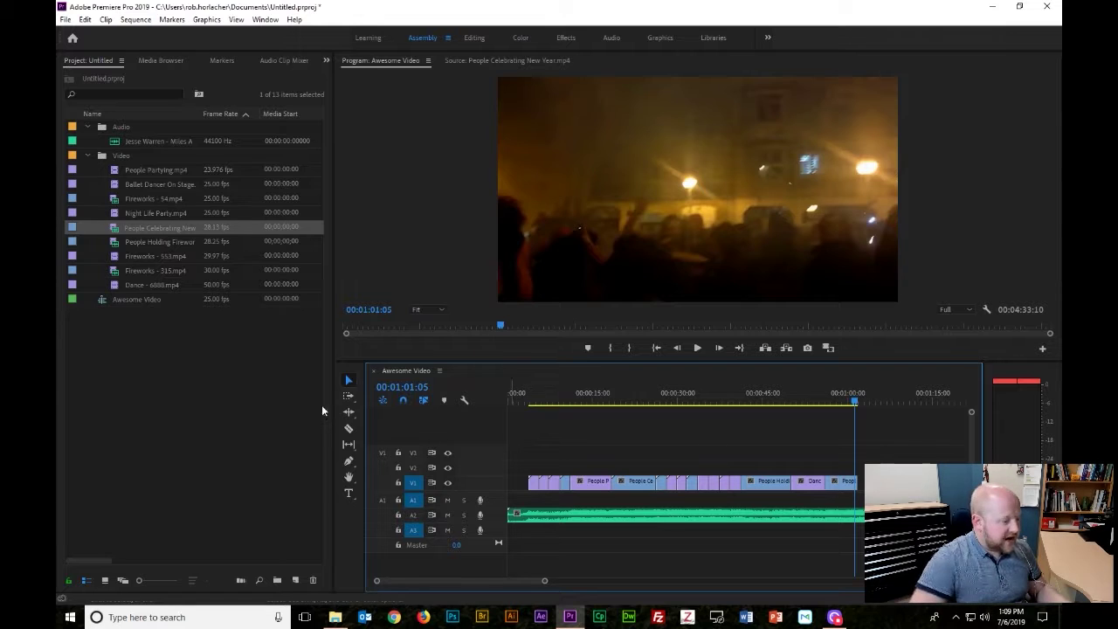
left_click(348, 429)
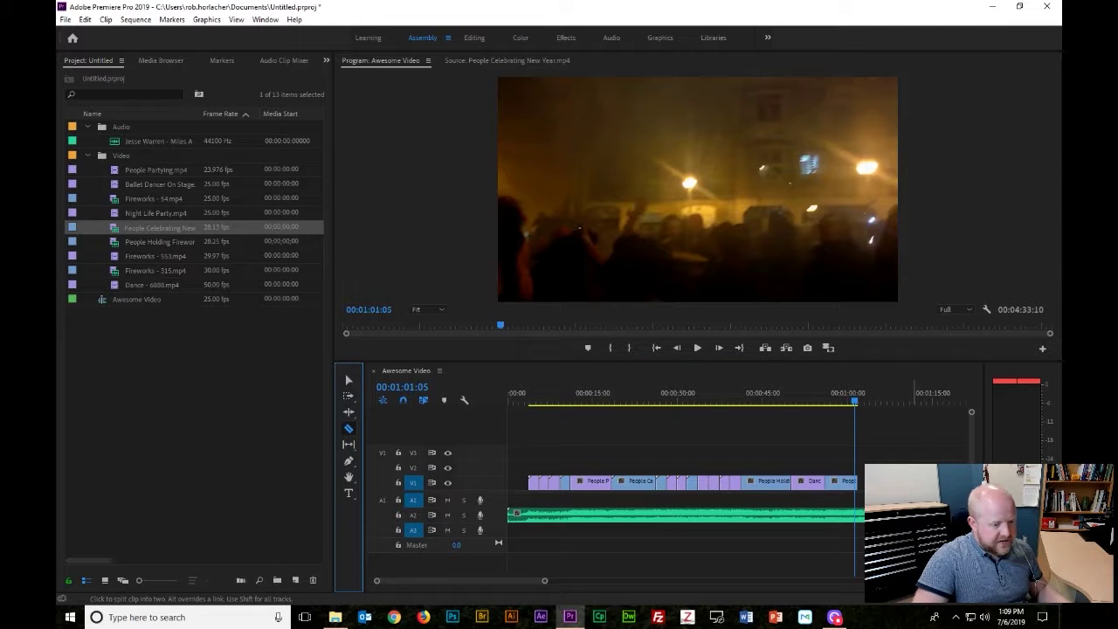
left_click(348, 383)
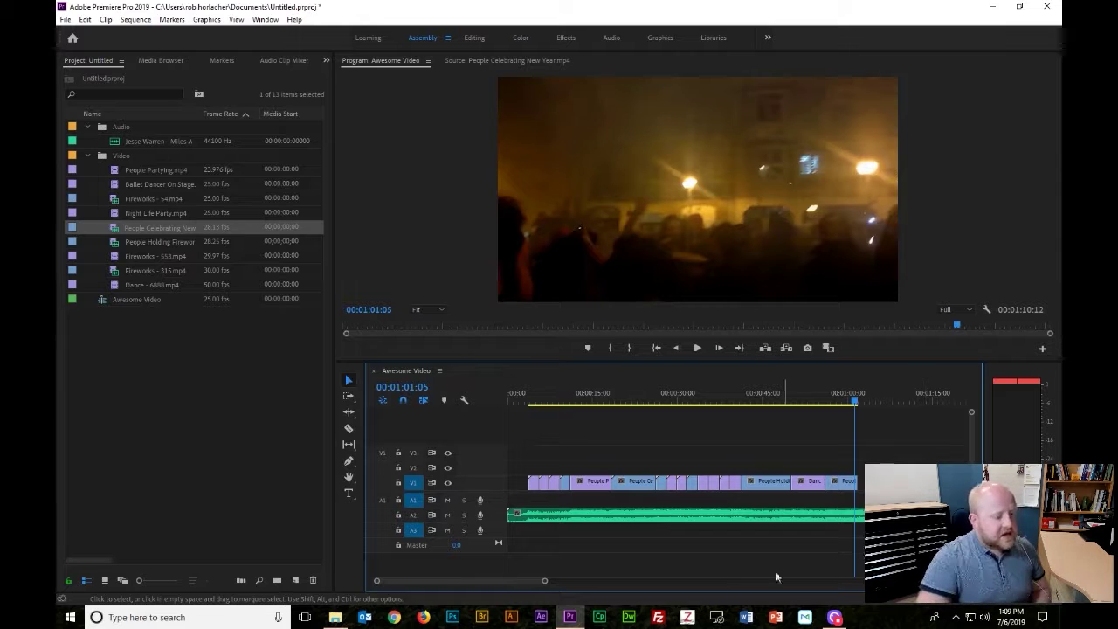
- Trim the song's end on A2 to 00:01:04:14 and play back the ending
mouse_move(544, 579)
left_mouse_down()
mouse_move(699, 580)
mouse_move(465, 585)
mouse_move(525, 583)
left_mouse_up()
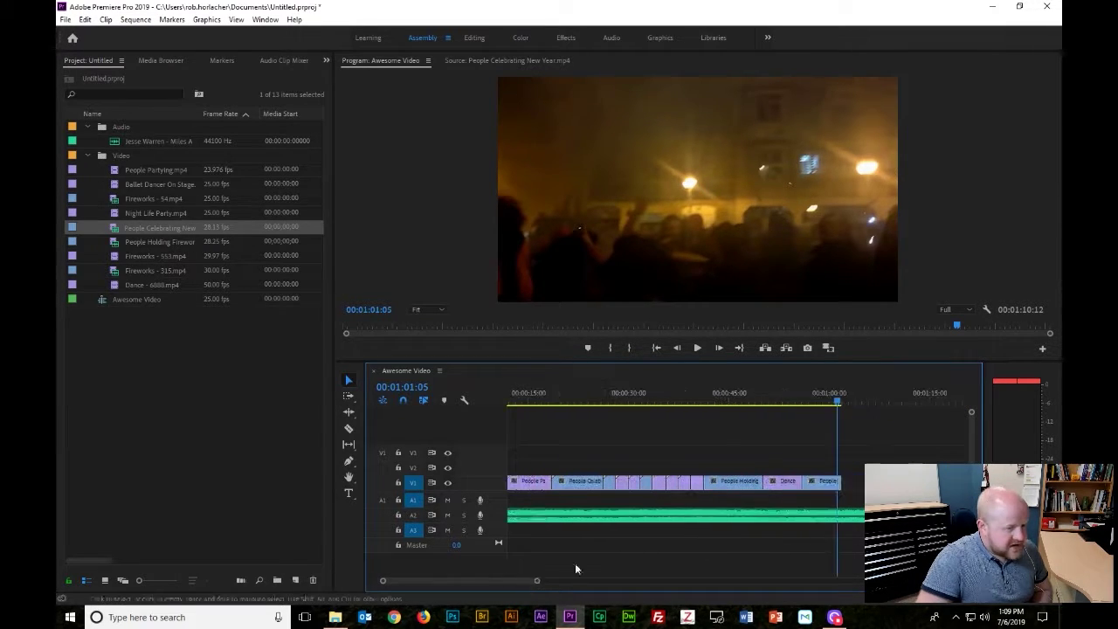
left_click_drag(899, 515, 859, 515)
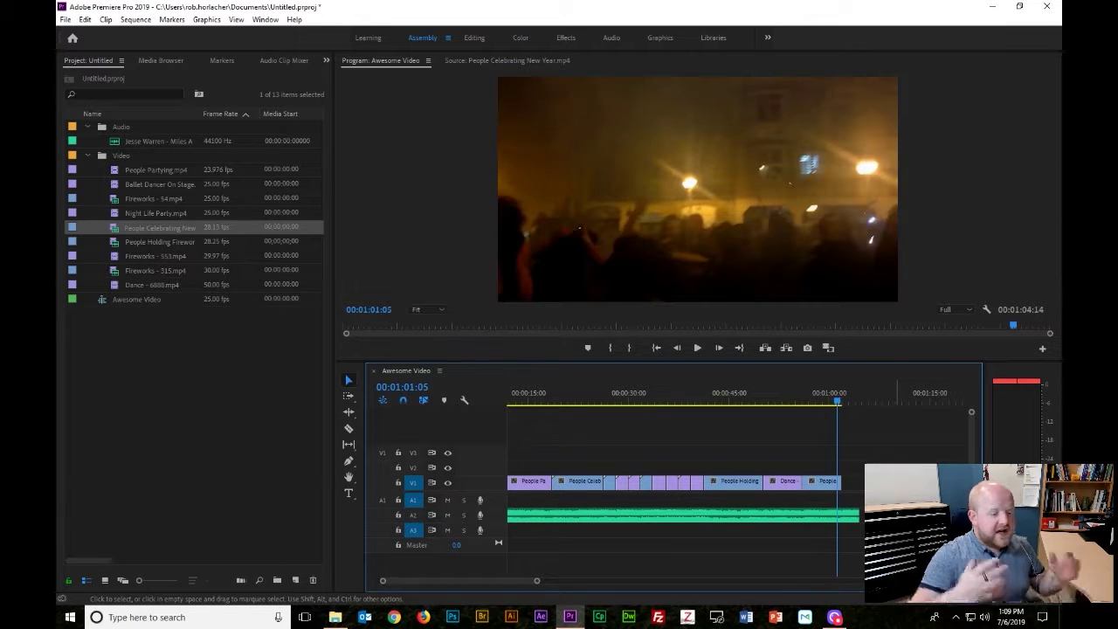
left_click(696, 347)
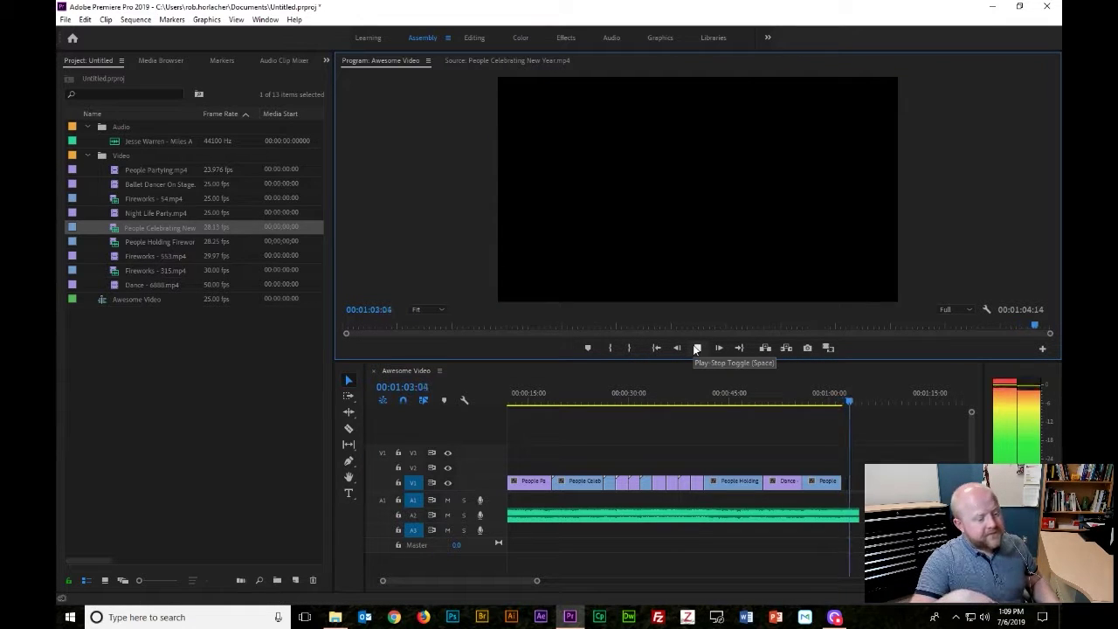
left_click(696, 348)
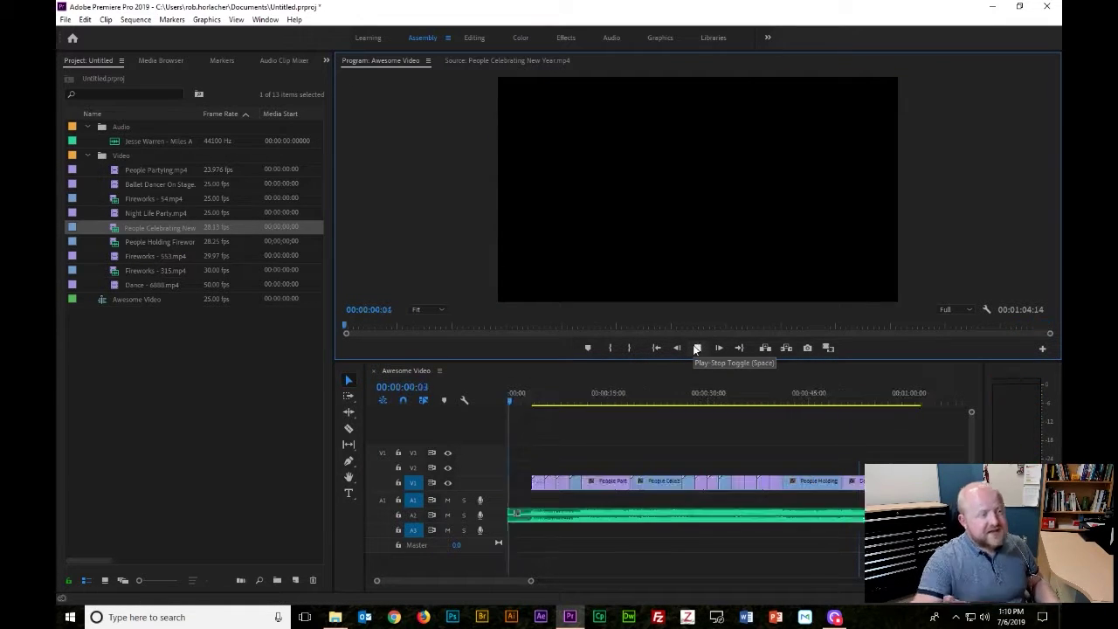
left_click(695, 348)
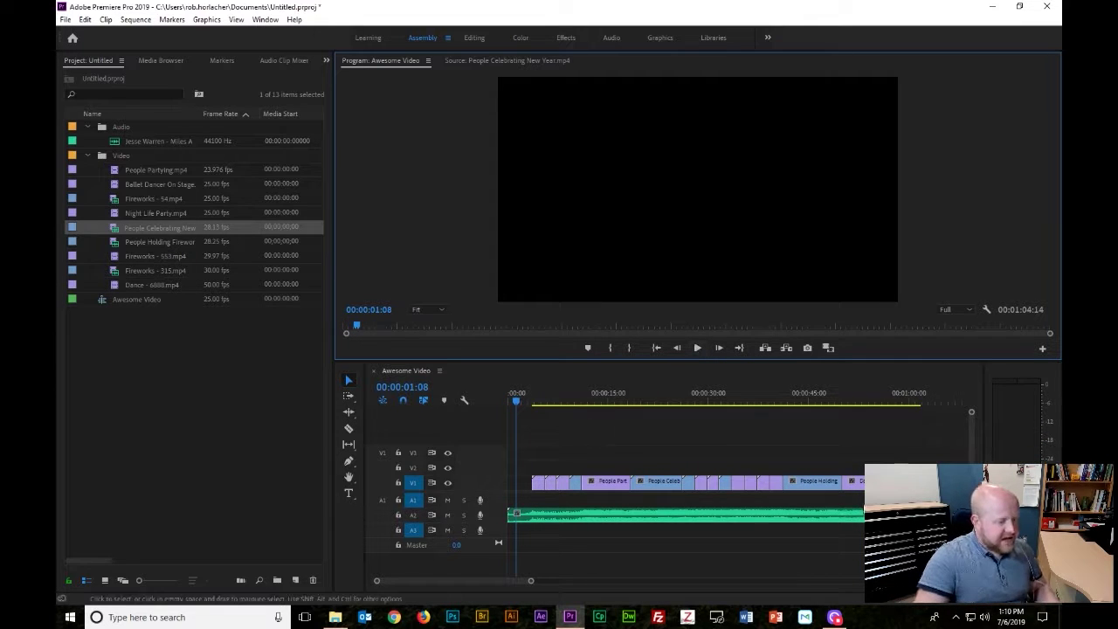
- Place the playhead at 00:01:01:09 and enlarge audio track A2 enough to show its keyframe controls
left_click_drag(530, 580, 495, 580)
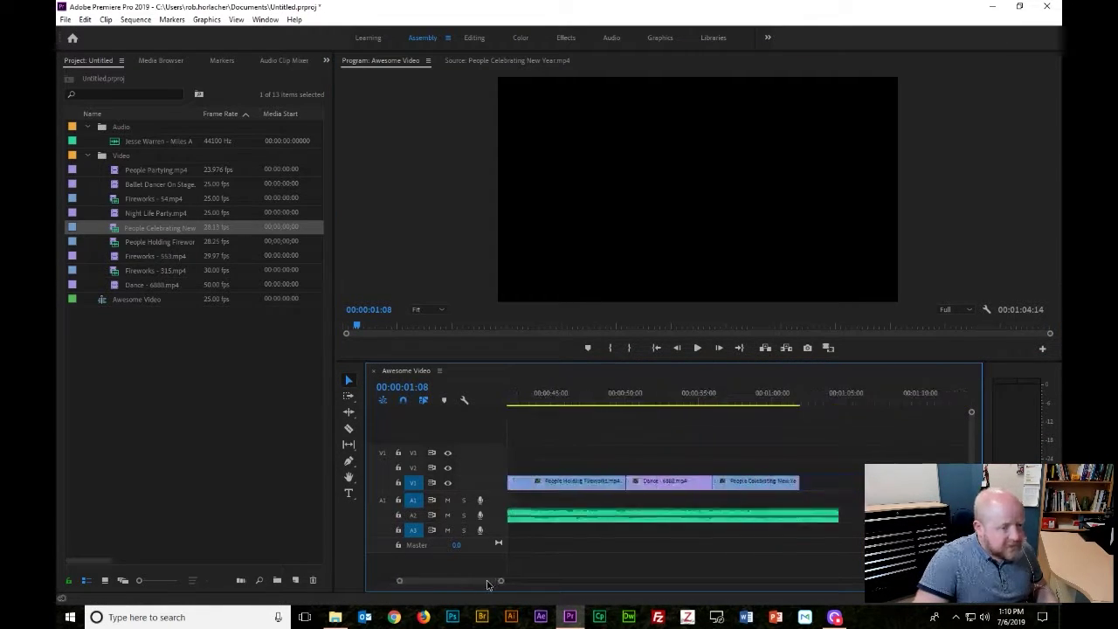
left_click(793, 399)
left_click_drag(500, 579, 493, 579)
left_click_drag(448, 522, 447, 546)
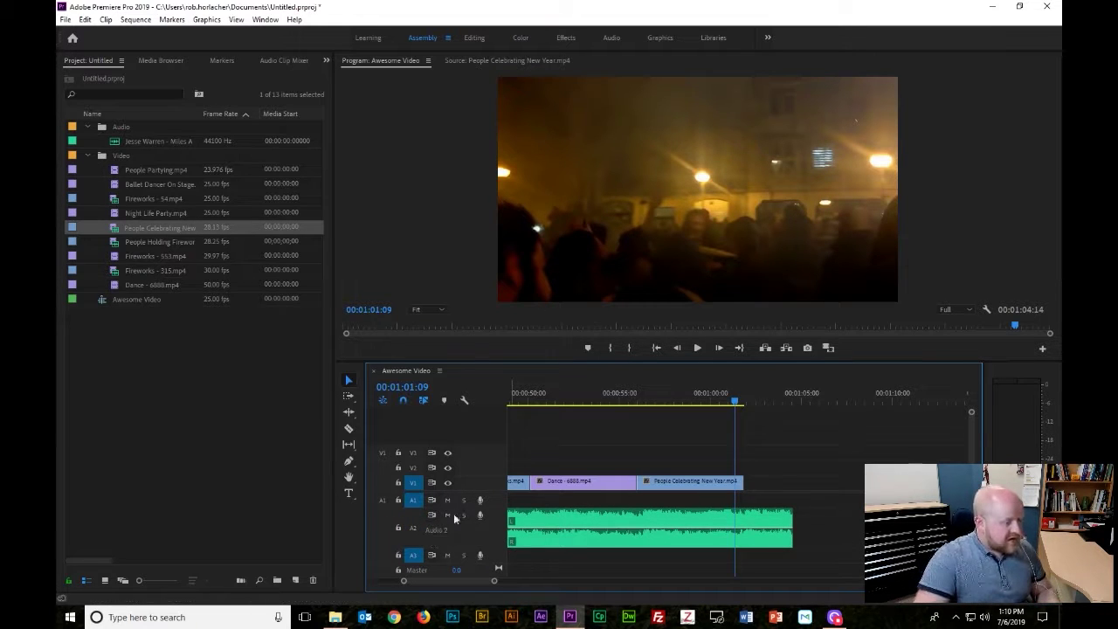
left_click_drag(454, 546, 455, 555)
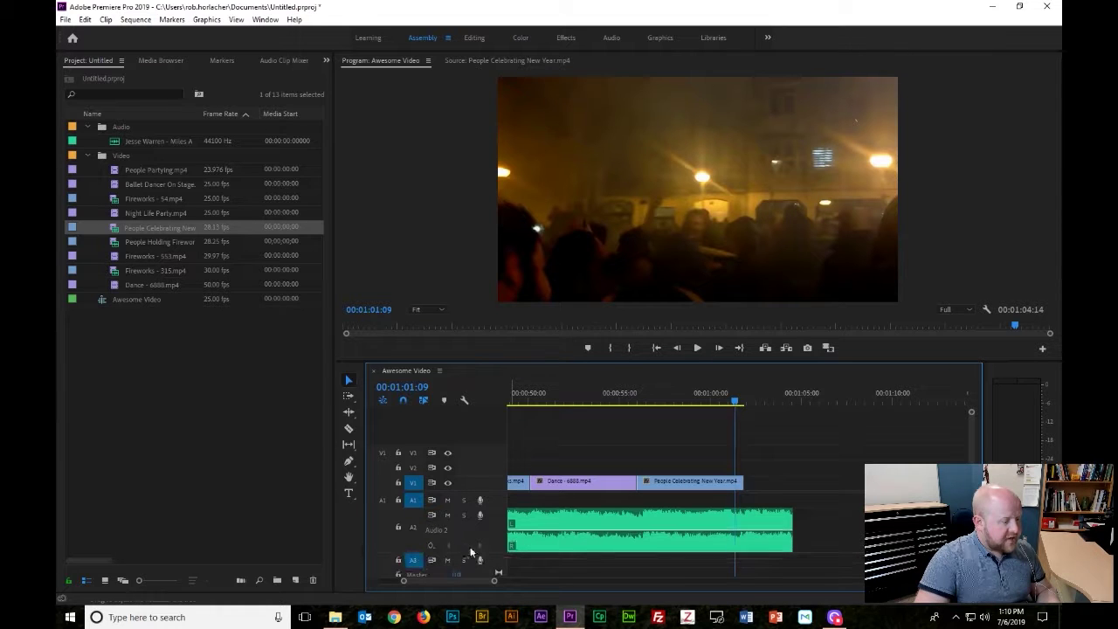
- Select the song clip on A2 and listen to its ending past the last video clip
left_click(586, 536)
left_click_drag(587, 536, 585, 515)
key("space")
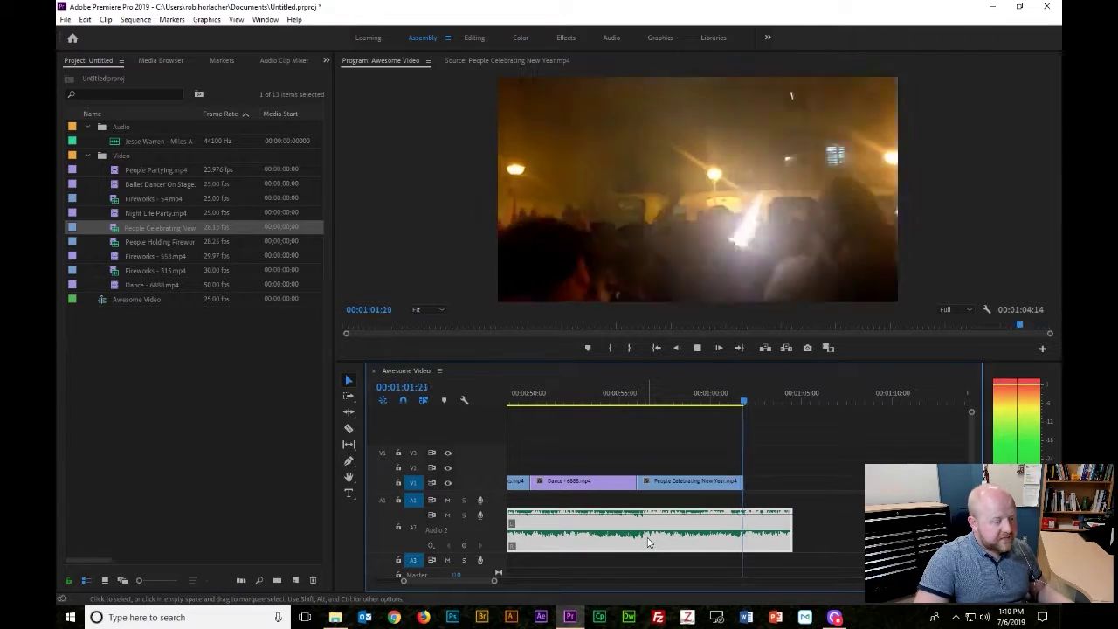
key("space")
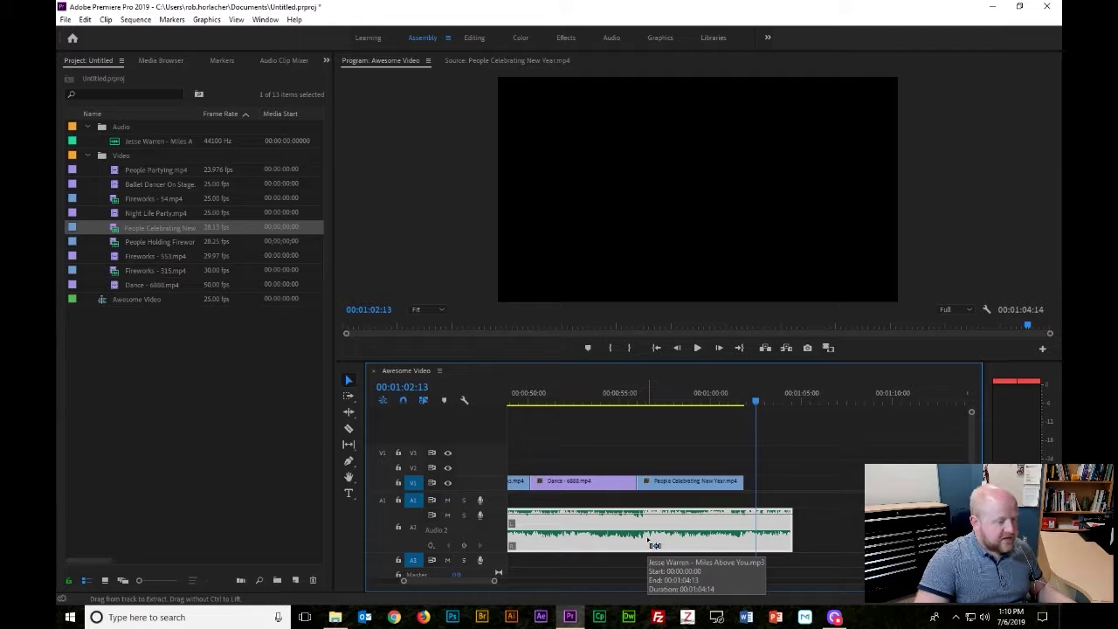
key("space")
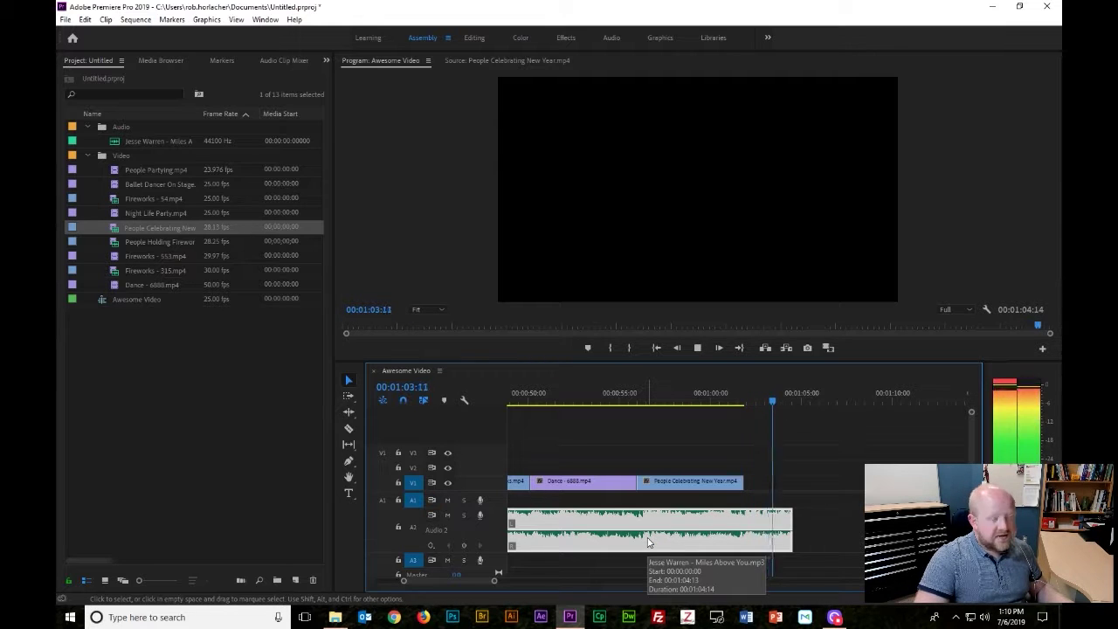
key("space")
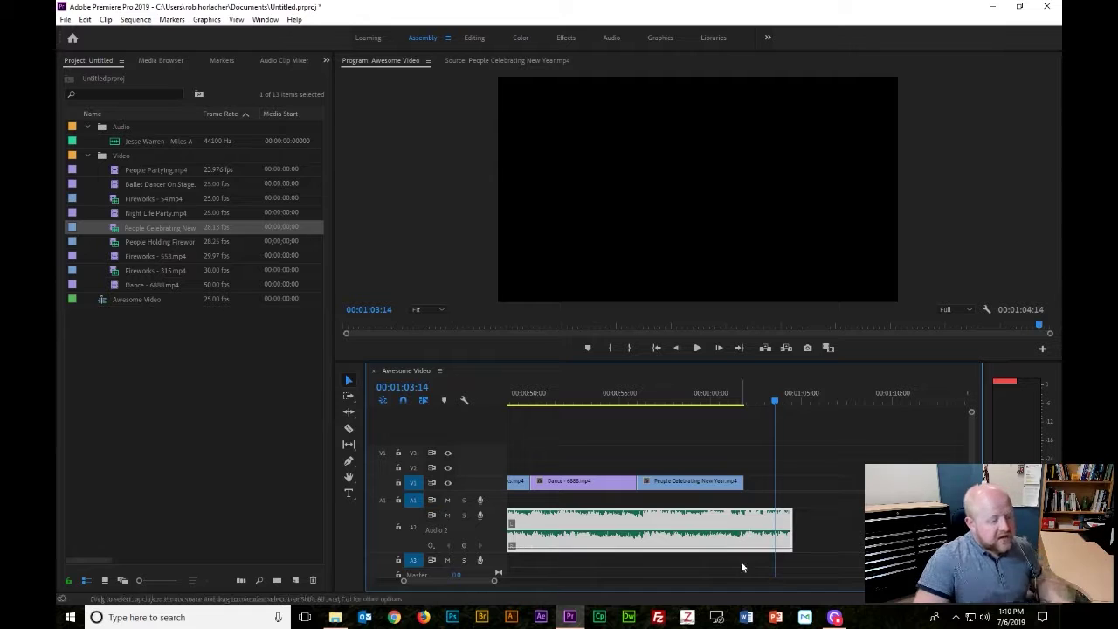
key("space")
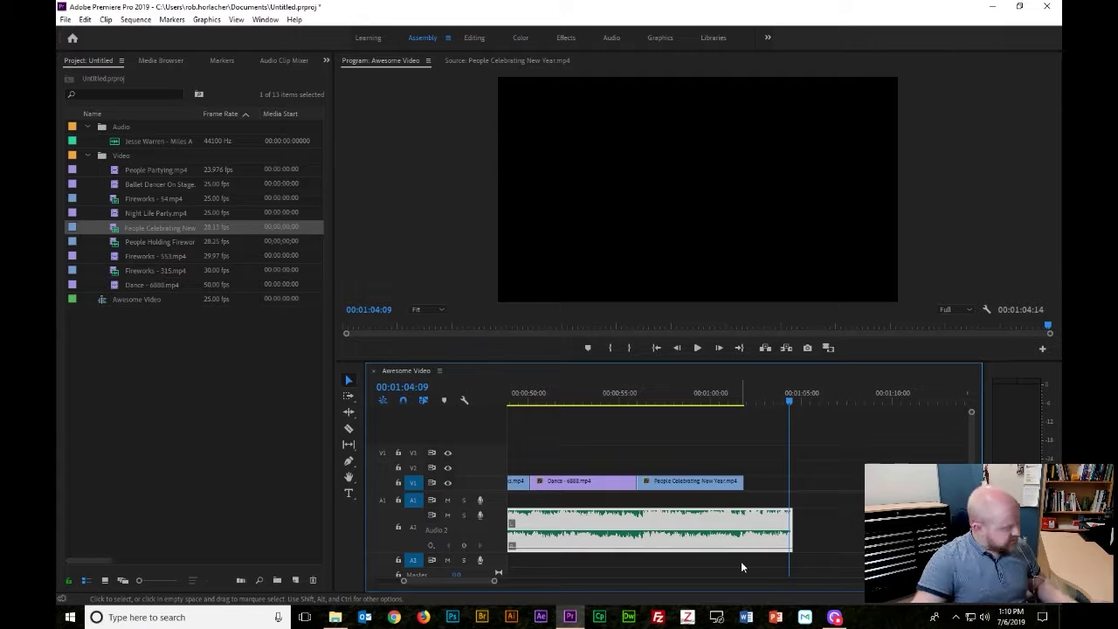
- Place the playhead exactly at the end of People Celebrating New Year.mp4, at 00:01:01:22
left_click_drag(790, 404, 747, 413)
key("Left")
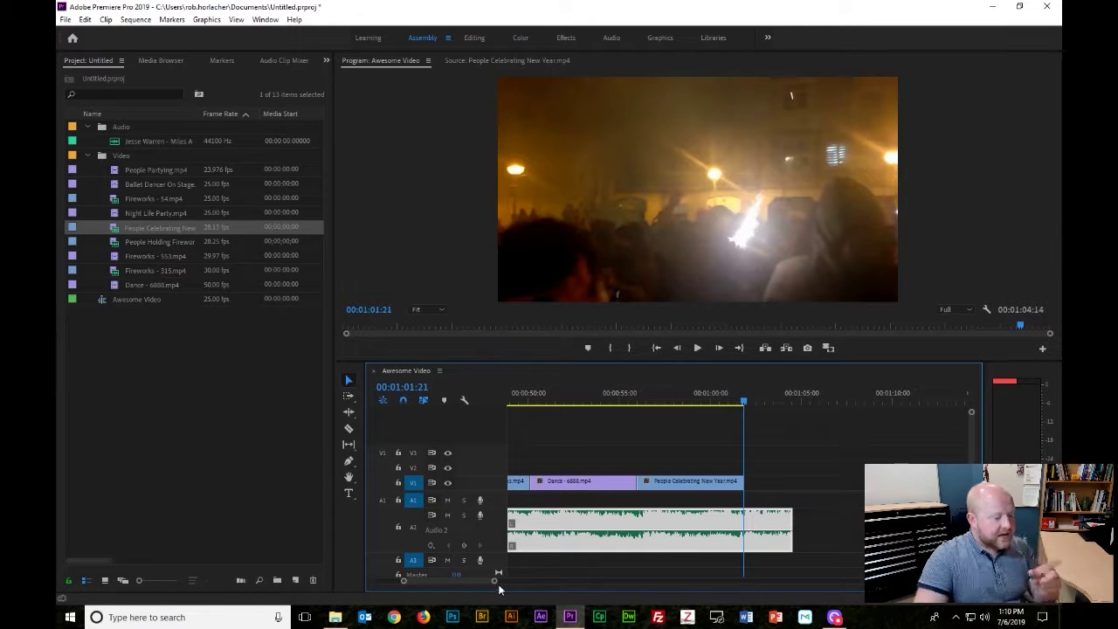
left_click_drag(494, 581, 421, 585)
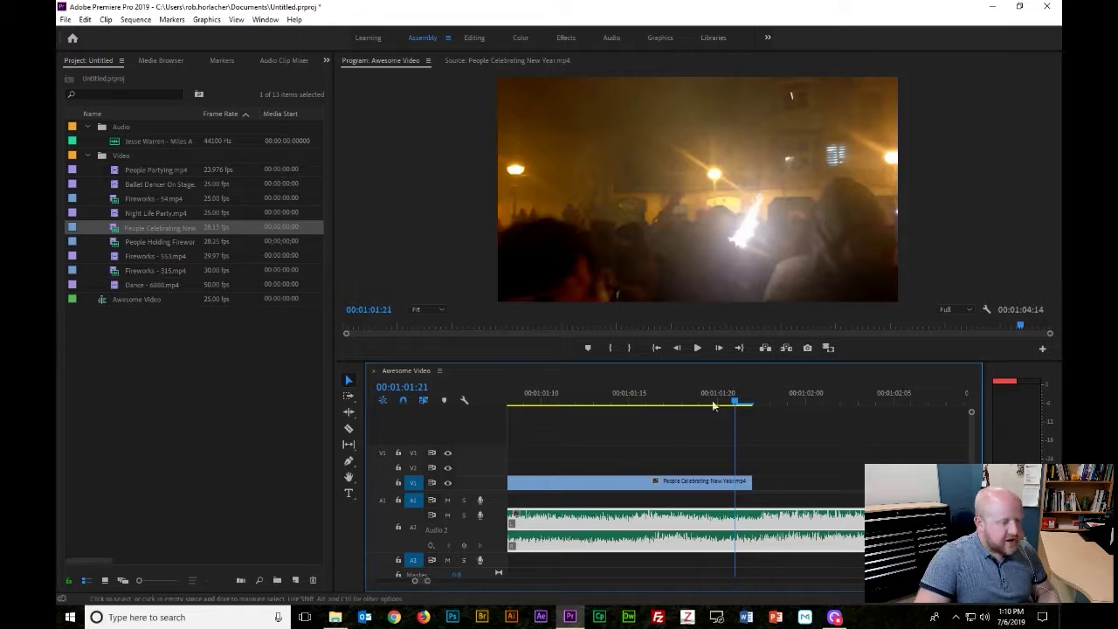
left_click_drag(743, 405, 751, 404)
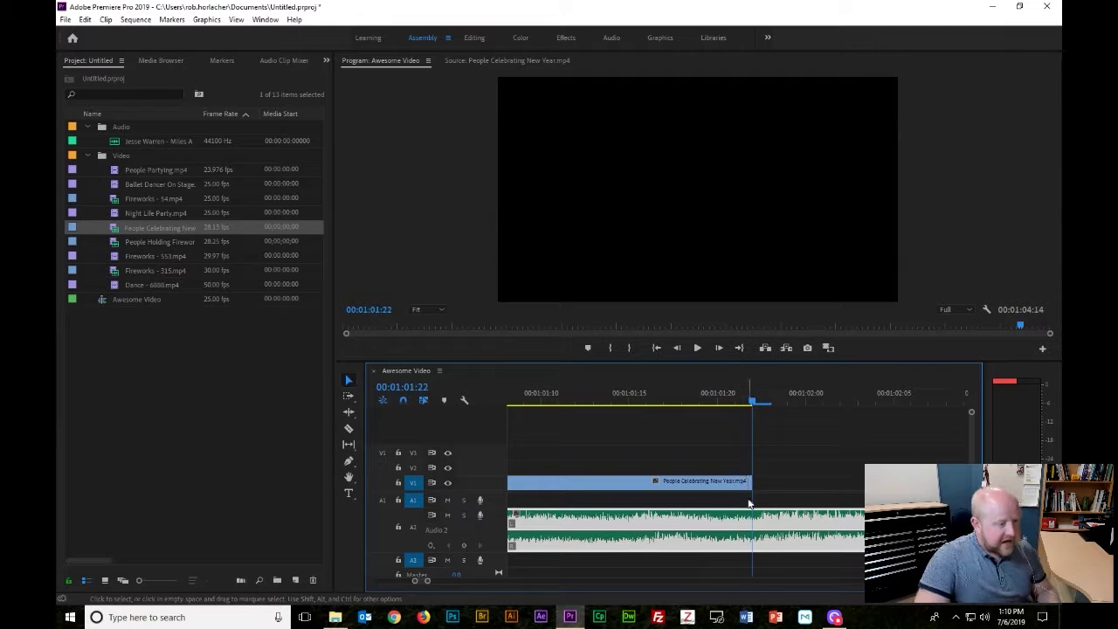
- Leave the song clip deselected and make audio track A2 slightly taller
left_click(786, 511)
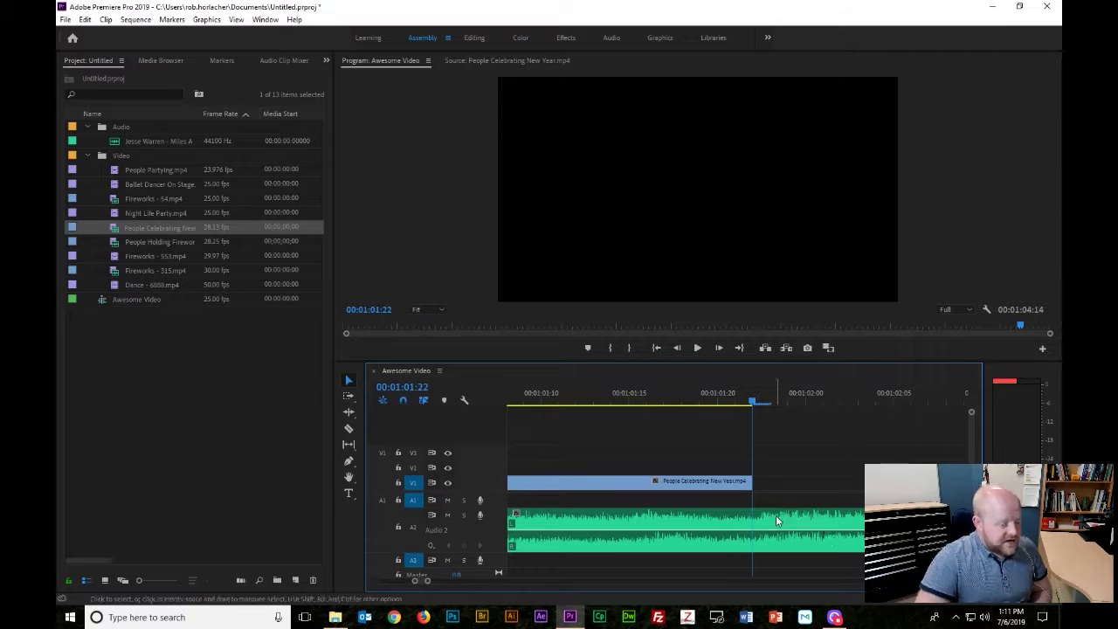
left_click(775, 515)
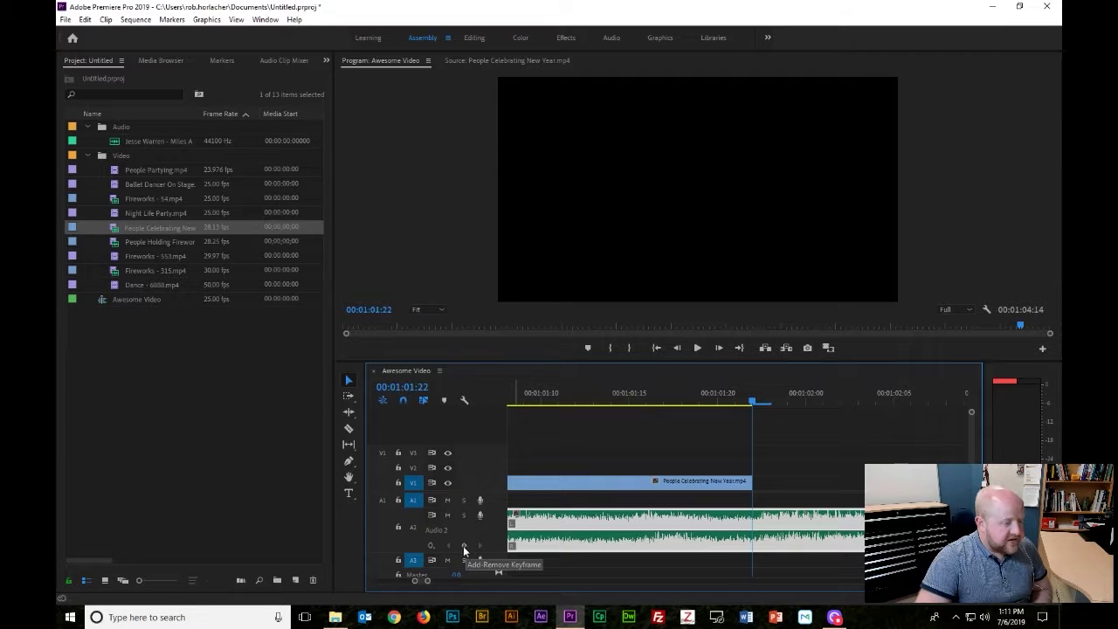
left_click(664, 464)
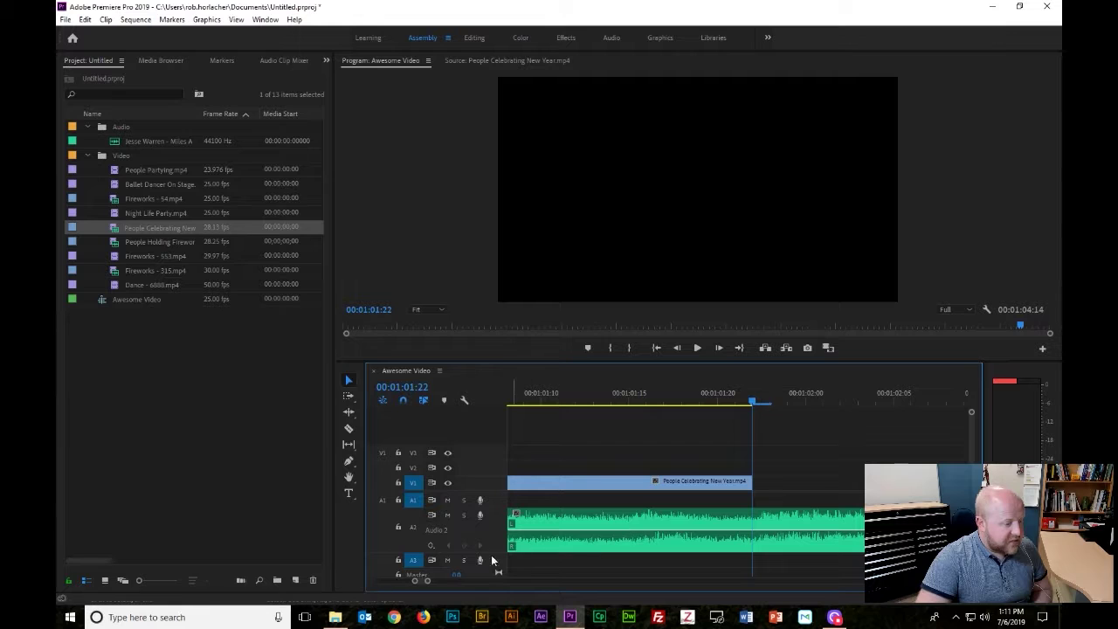
mouse_move(489, 550)
left_mouse_down()
mouse_move(495, 522)
mouse_move(498, 557)
left_mouse_up()
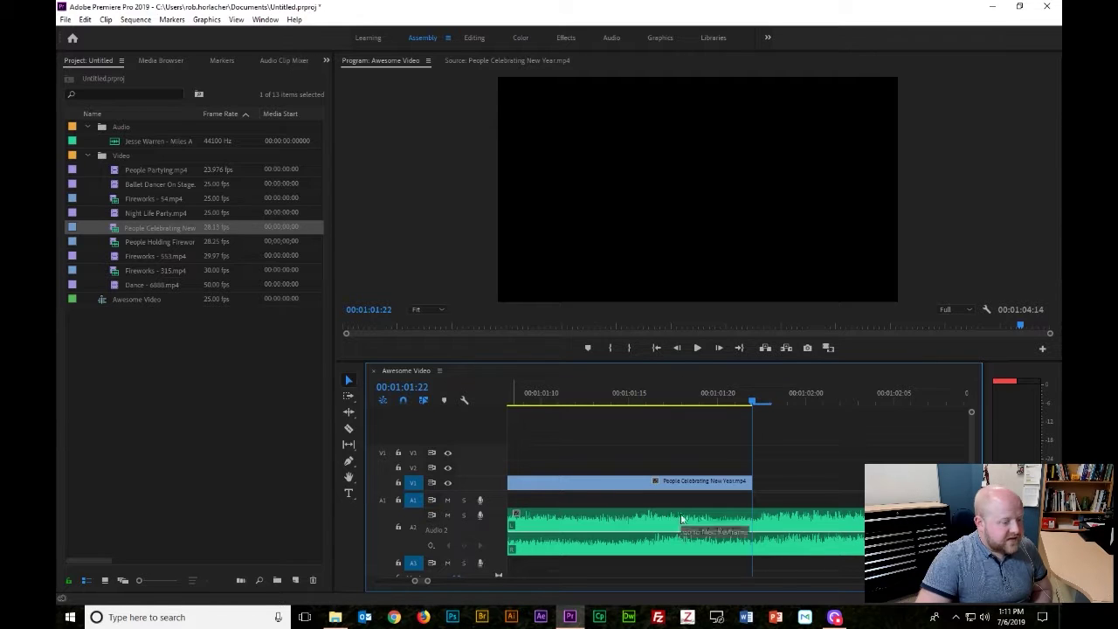
- Add volume keyframes to the song clip on A2 at 00:01:01:22 and at 00:01:04:13, just before its end
left_click(766, 519)
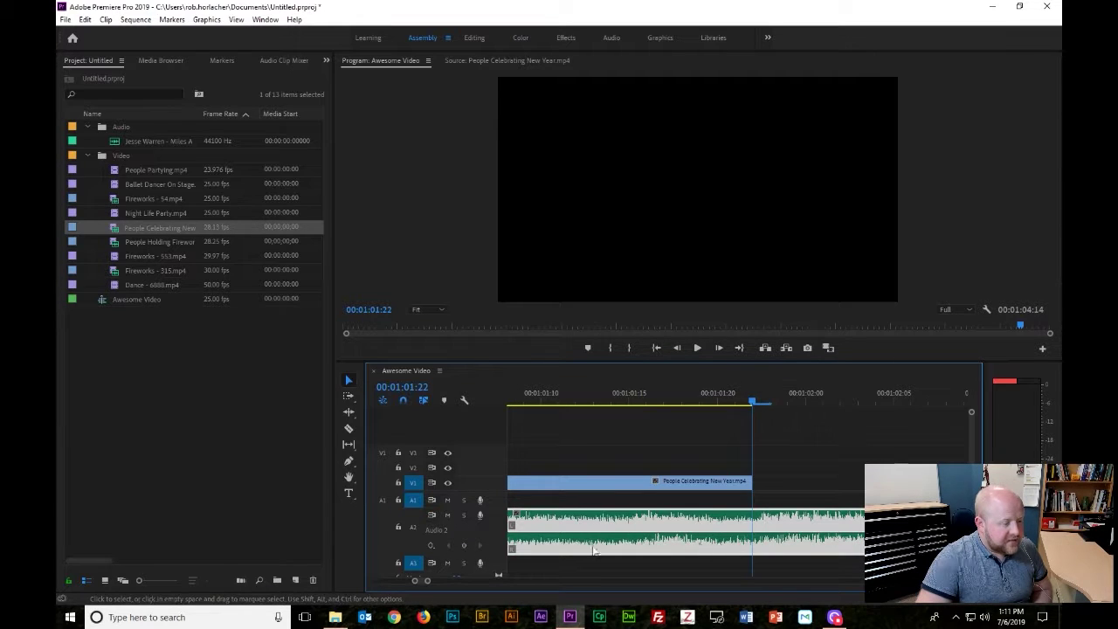
left_click(465, 545)
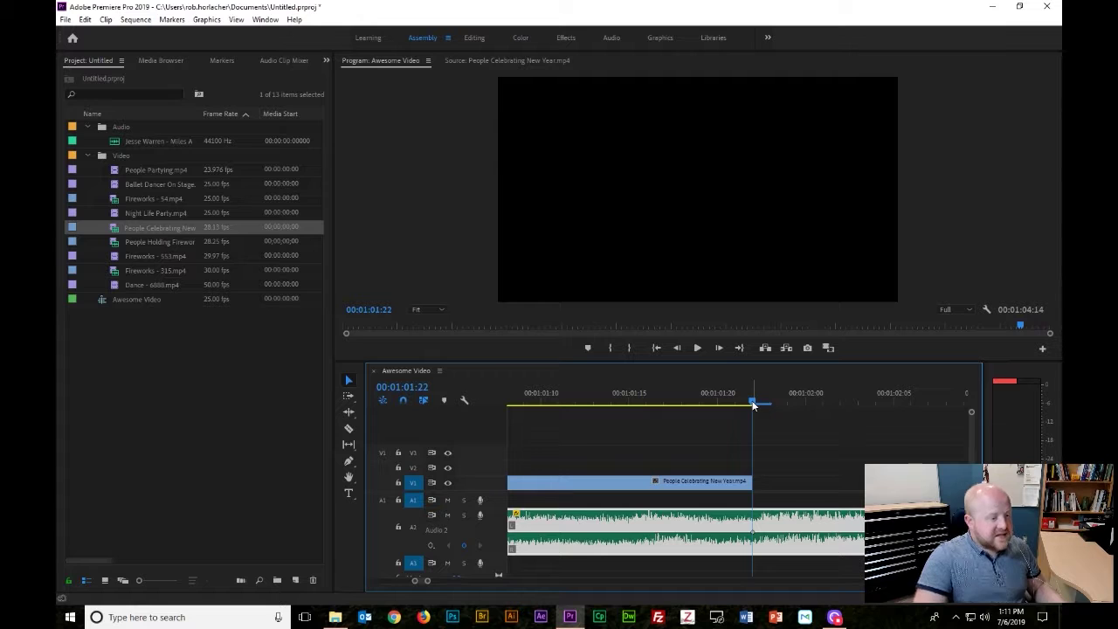
left_click_drag(759, 405, 763, 405)
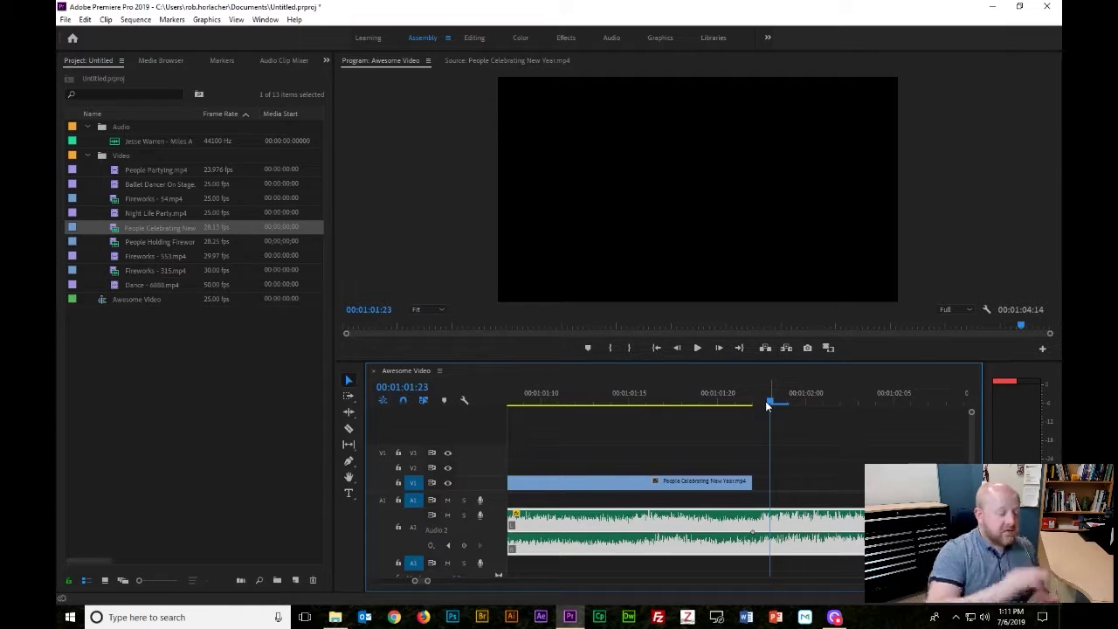
left_click_drag(427, 580, 472, 580)
left_click_drag(735, 400, 828, 424)
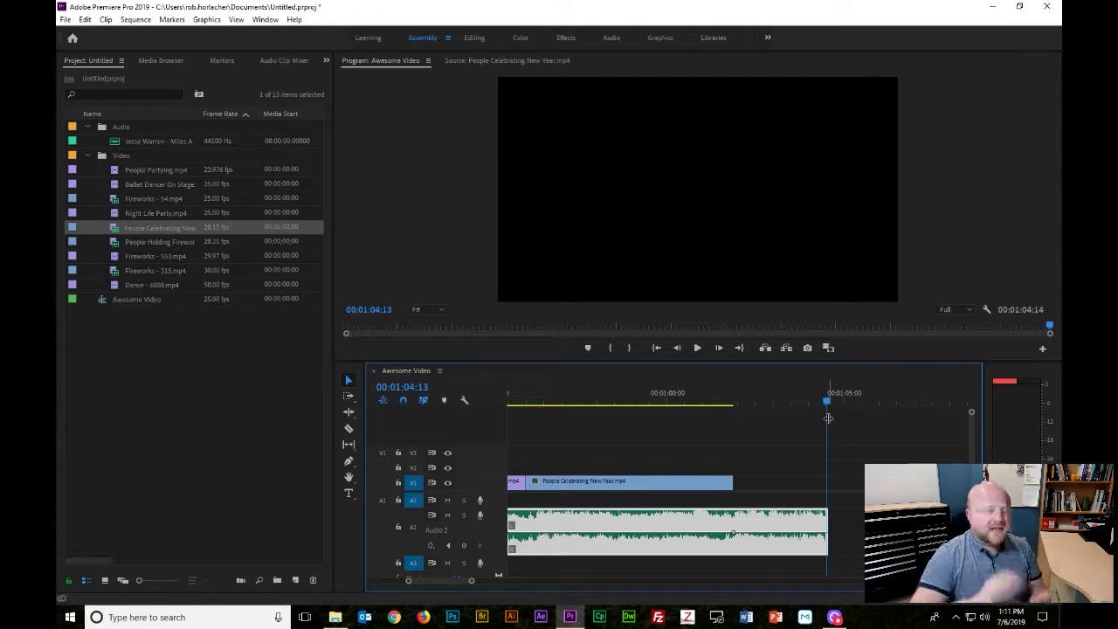
left_click(464, 545)
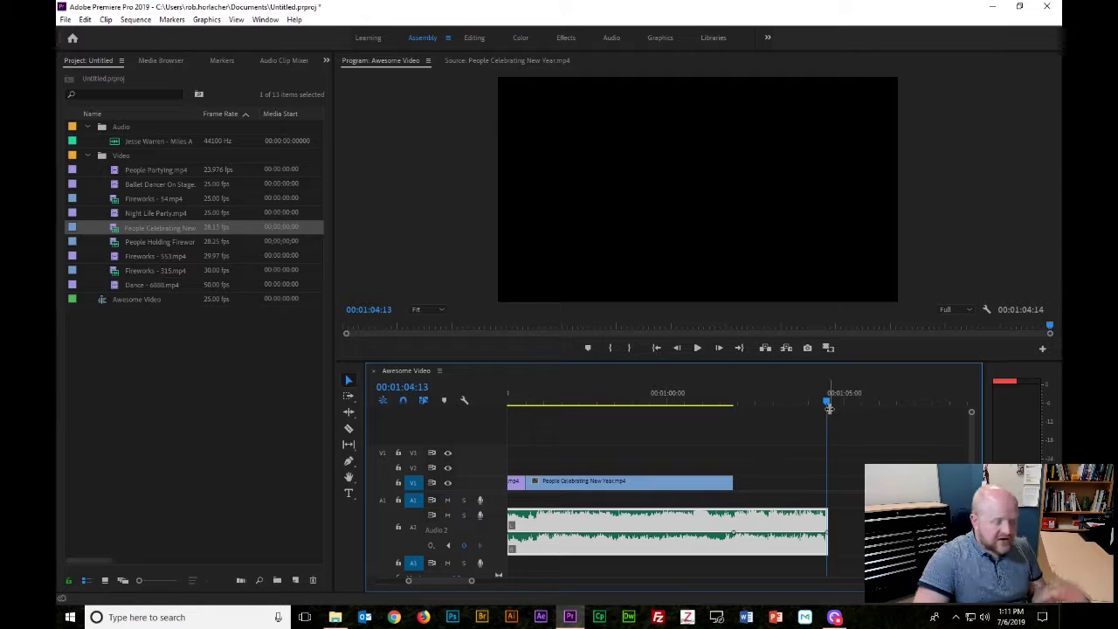
- Lower the song's last volume keyframe close to the bottom of the clip so the music fades out after the last video
left_click_drag(829, 408, 818, 401)
left_click_drag(469, 583, 435, 585)
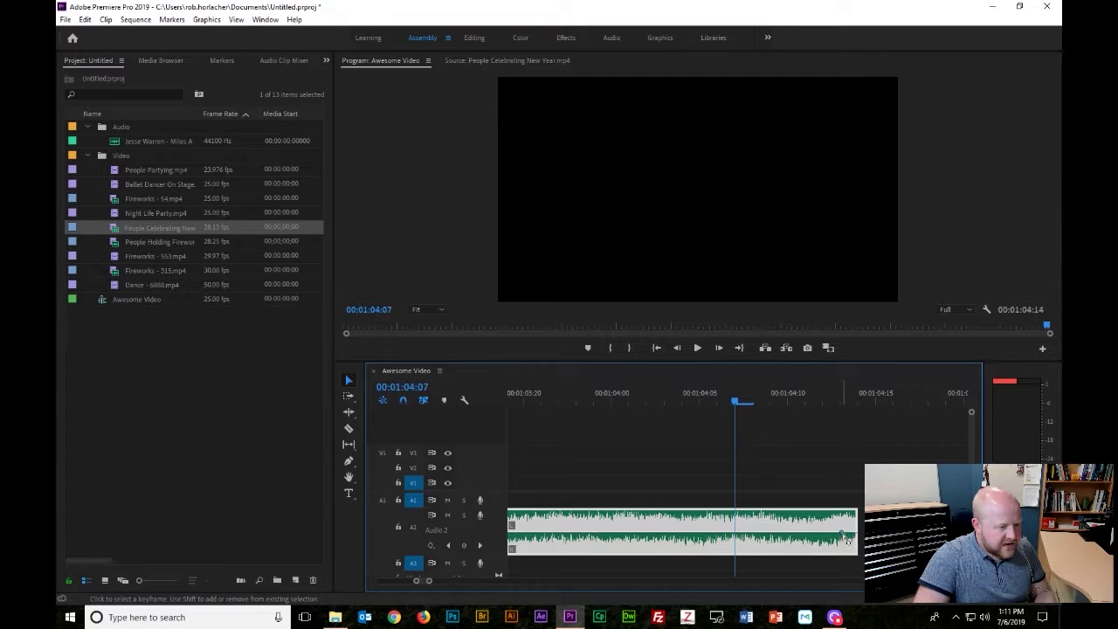
left_click_drag(848, 538, 848, 547)
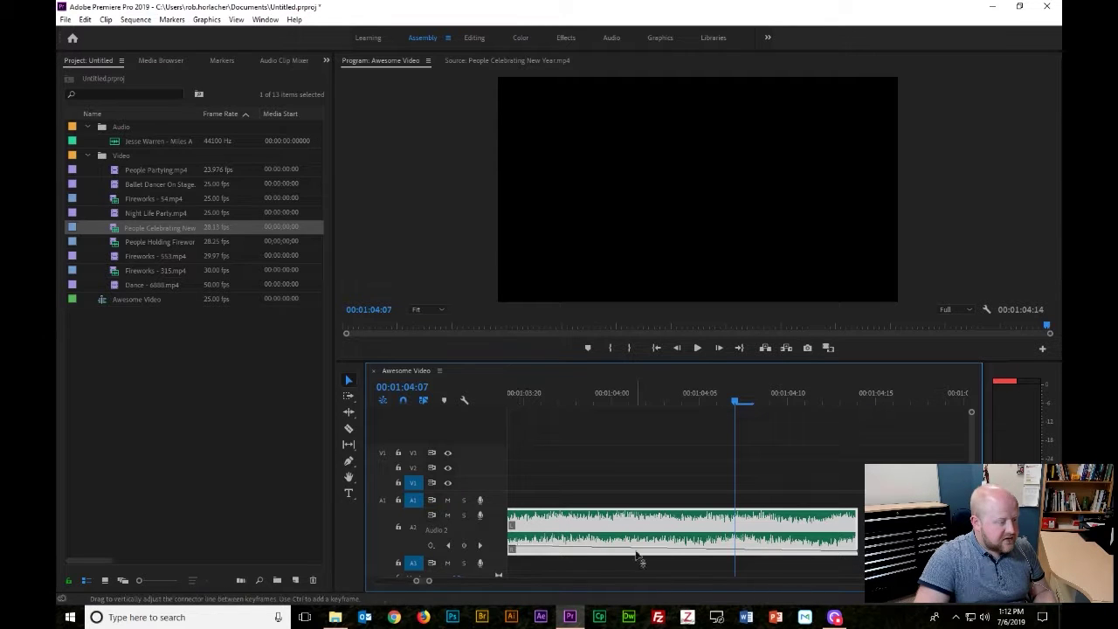
key("minus")
key("minus")
key("minus")
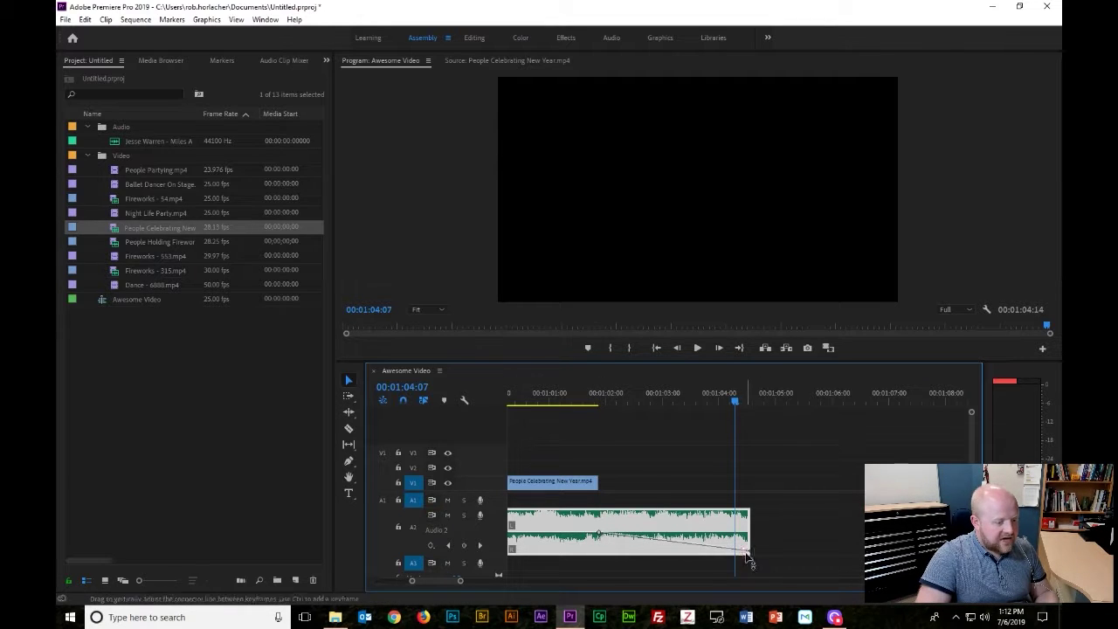
- Return to the start of the sequence and briefly play the opening of the song
key("Left")
key("Home")
key("space")
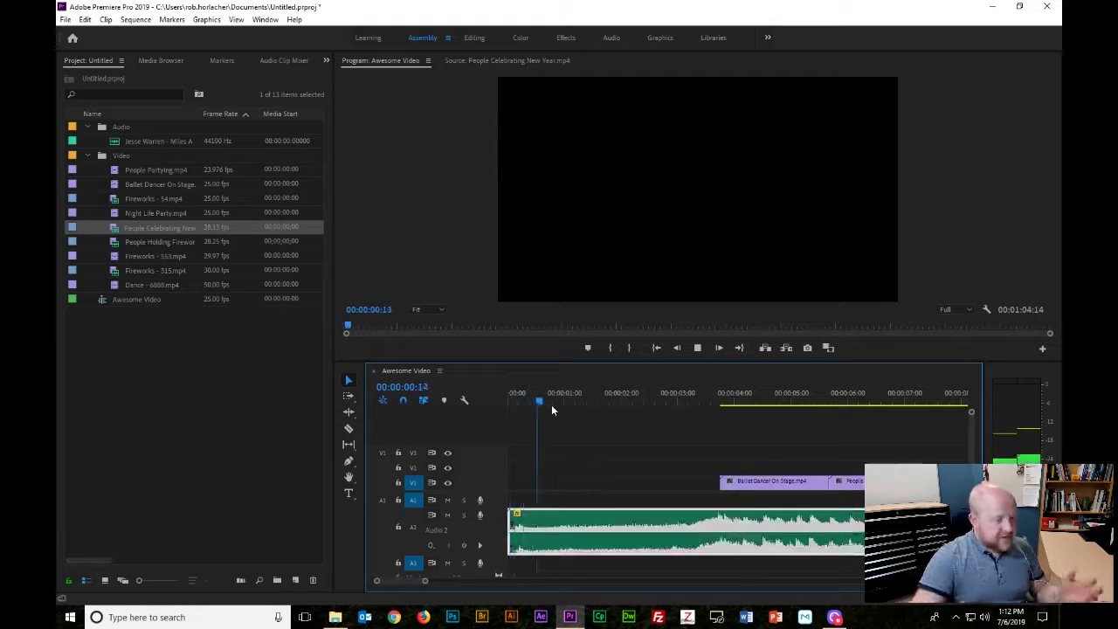
key("space")
- Set the song clip's keyframe line on A2 to show Volume Level
right_click(516, 517)
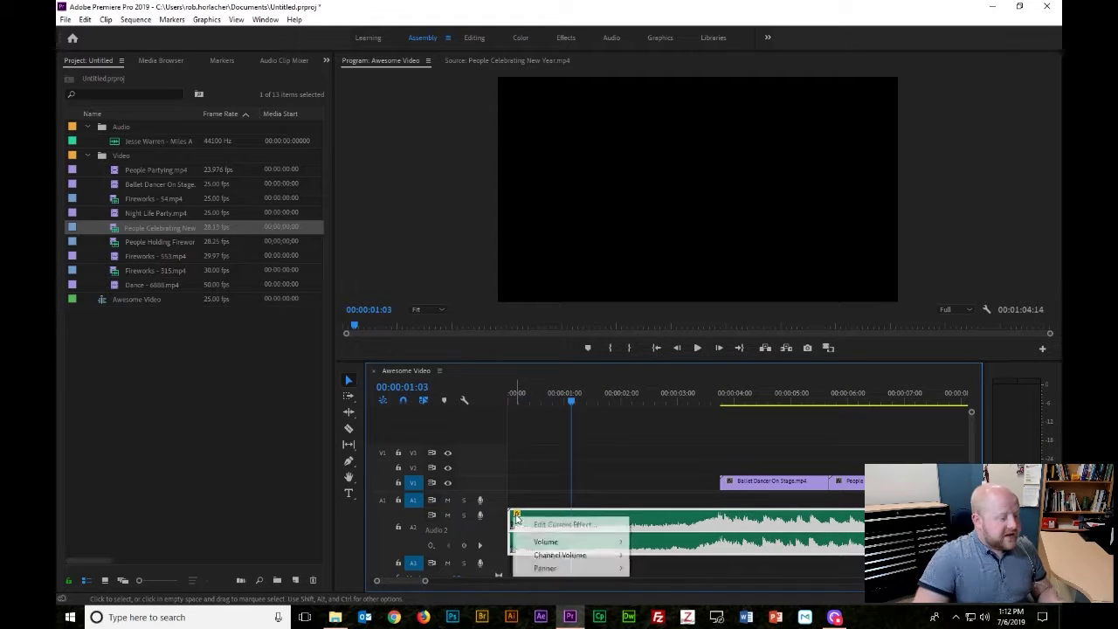
mouse_move(563, 543)
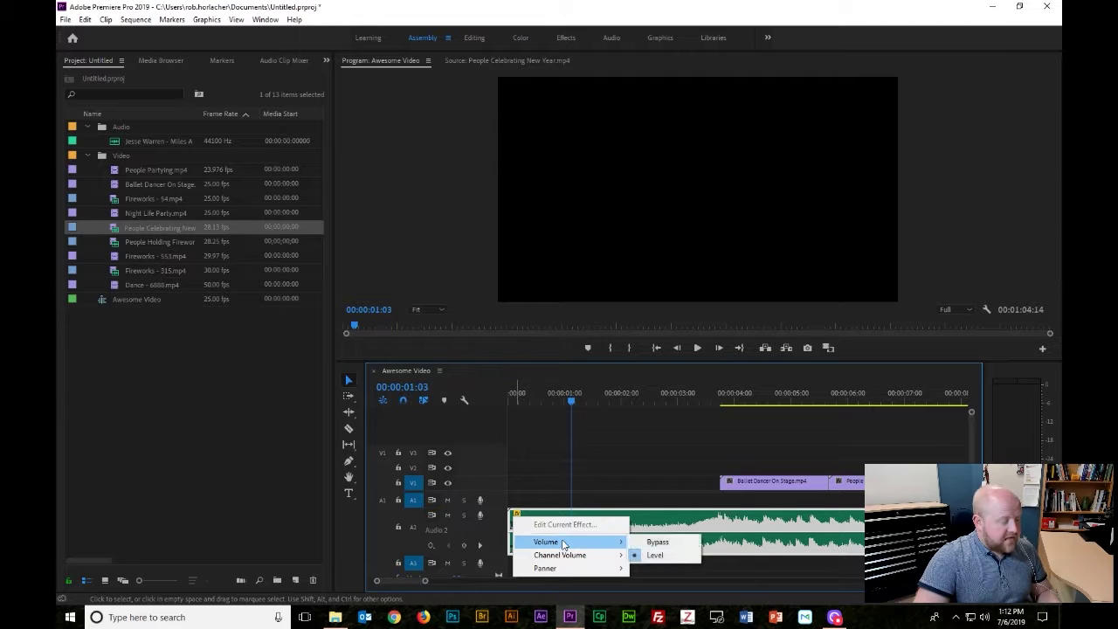
left_click(641, 554)
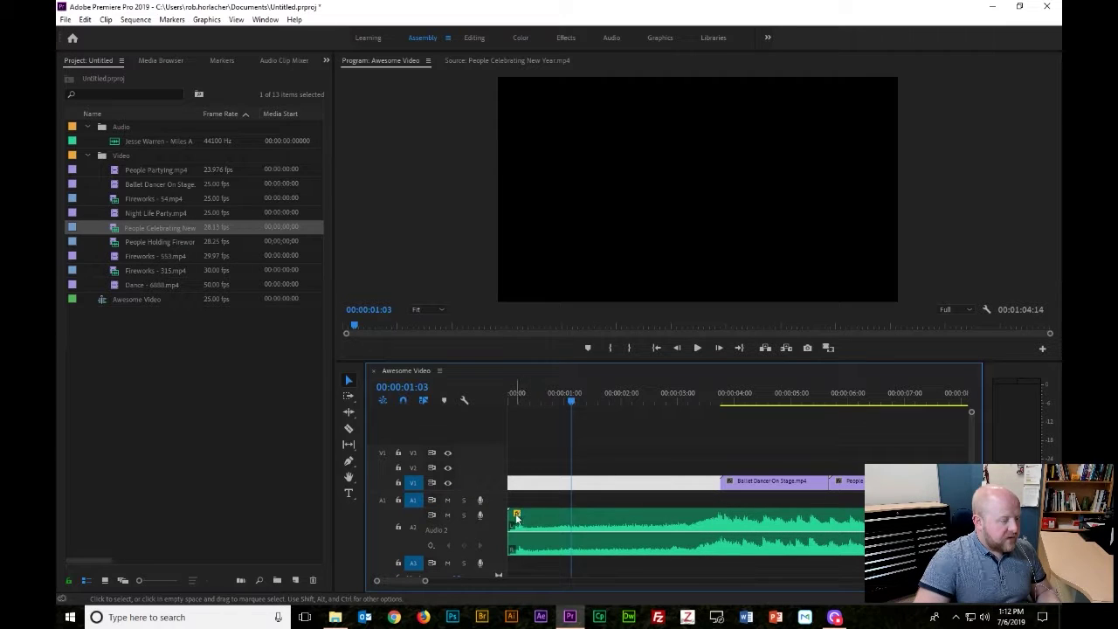
- Look through the song clip's keyframe properties and switch its keyframe line to Volume Bypass
right_click(516, 517)
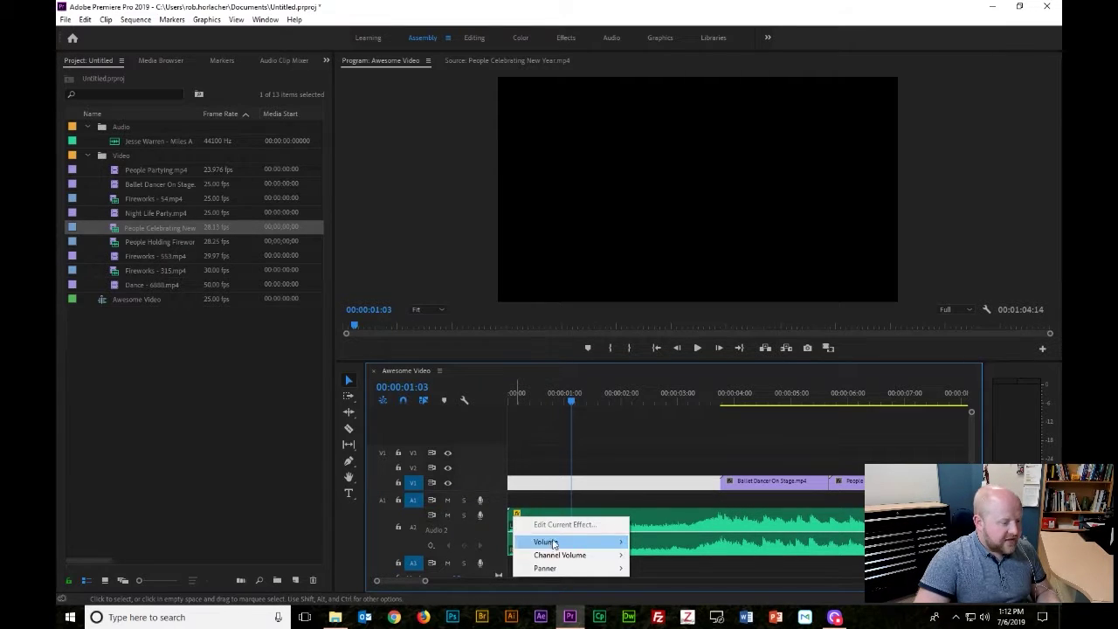
mouse_move(609, 543)
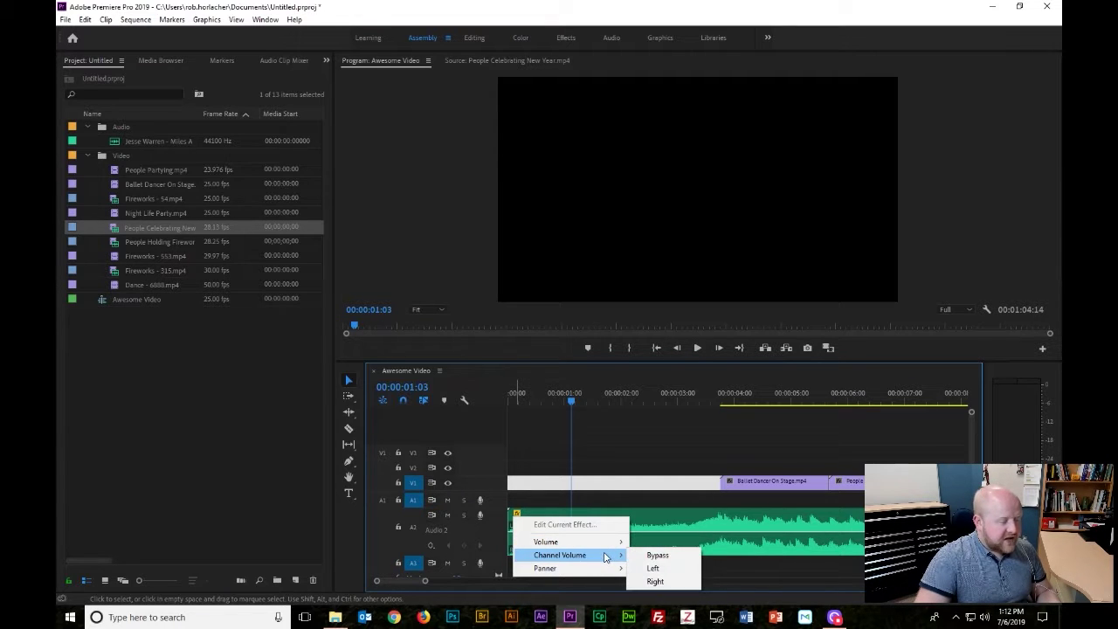
mouse_move(582, 574)
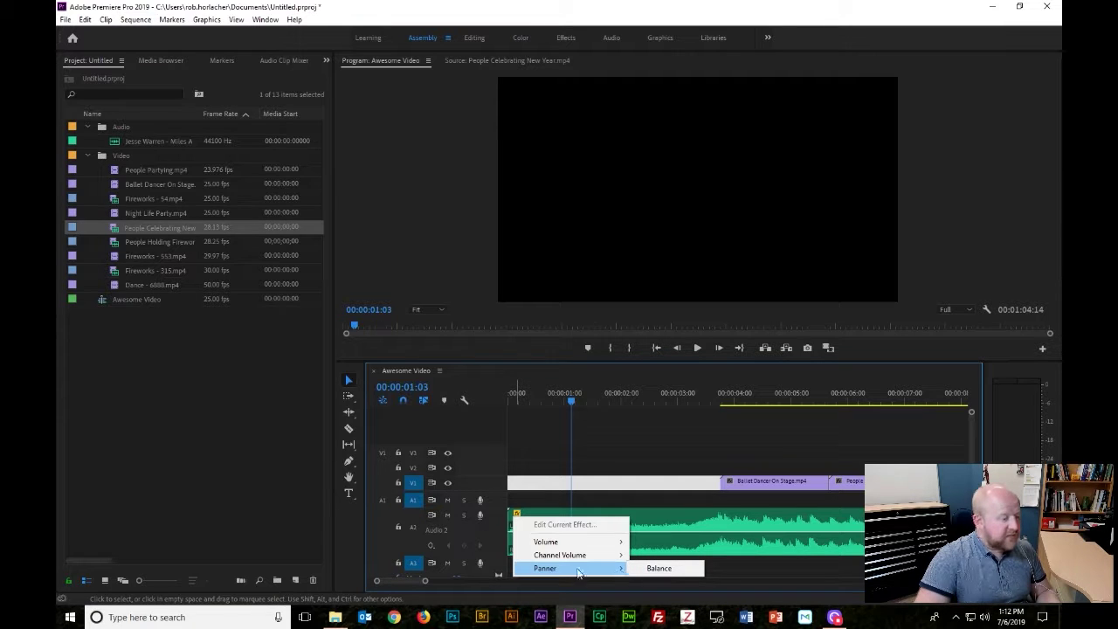
left_click(650, 543)
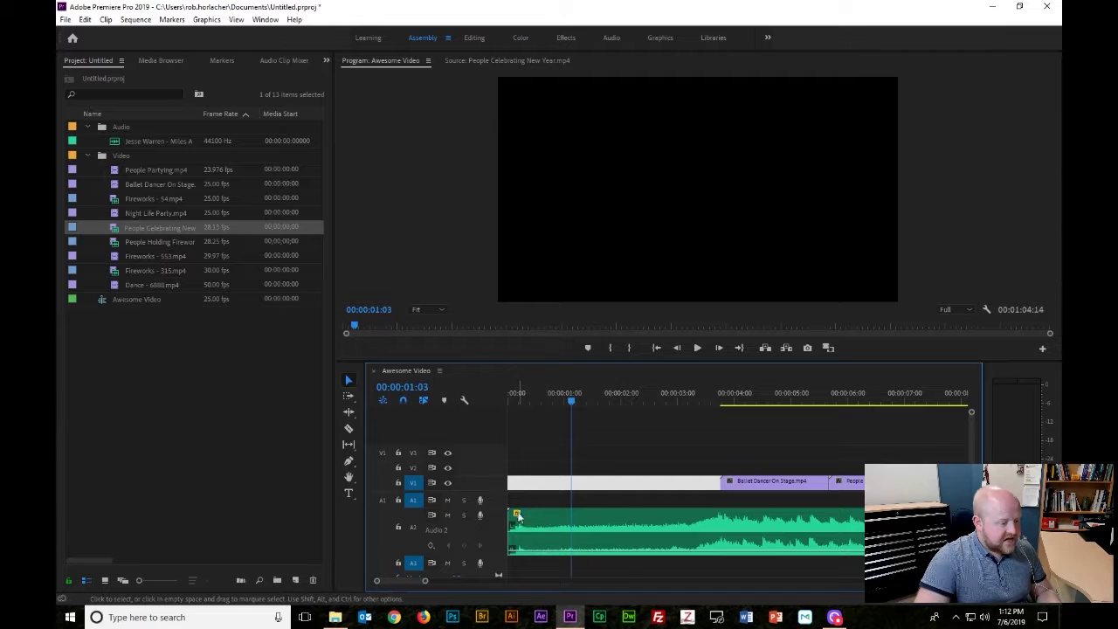
left_click(517, 515)
mouse_move(581, 548)
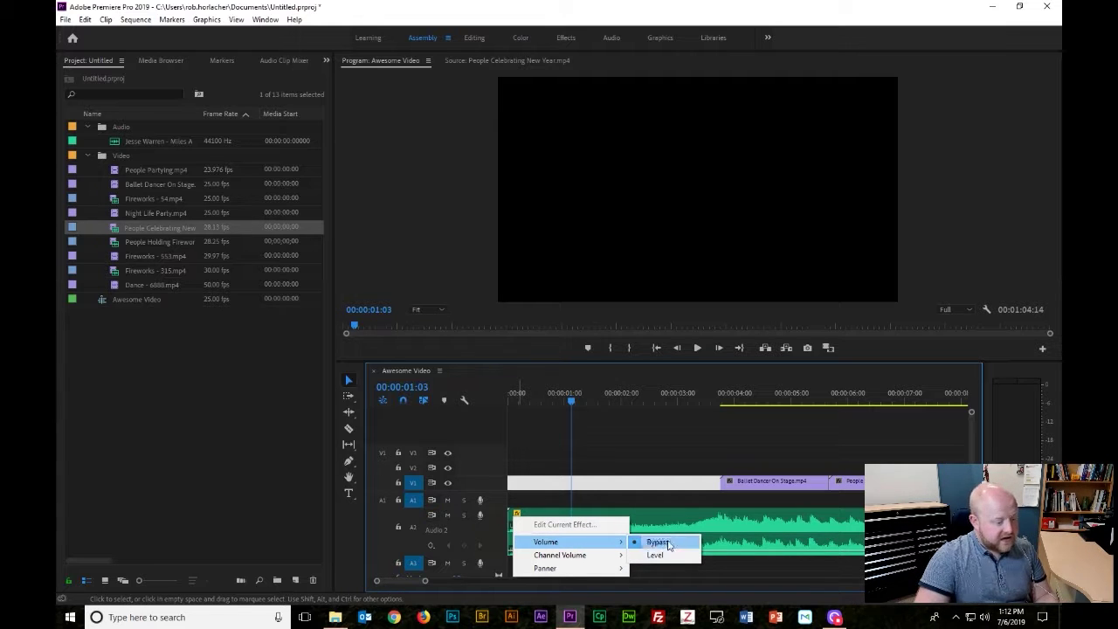
left_click(770, 564)
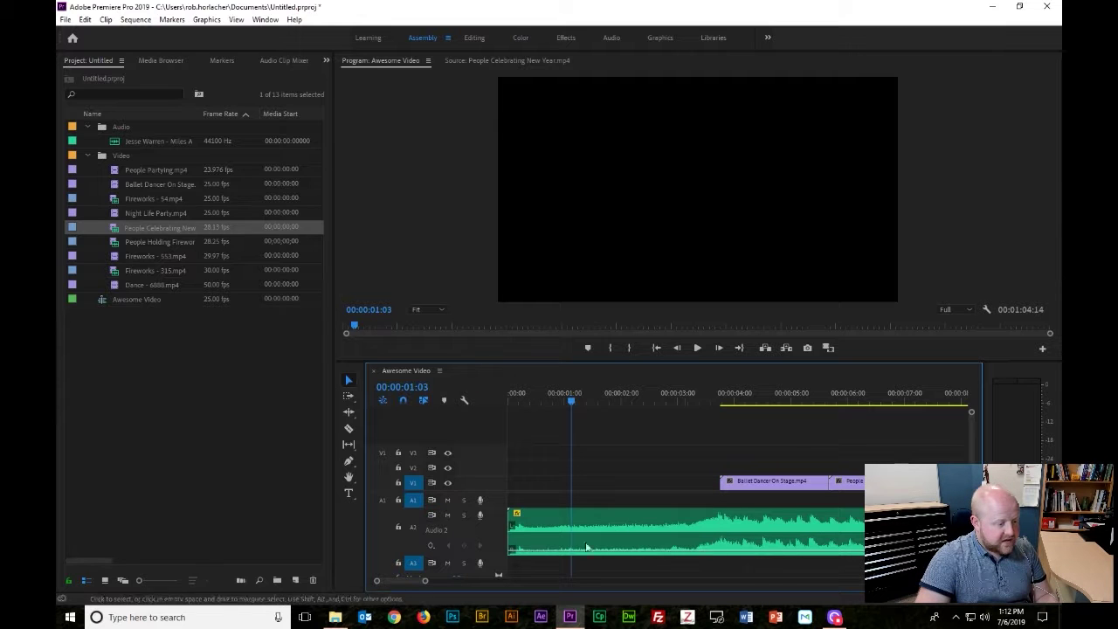
mouse_move(417, 580)
left_mouse_down()
mouse_move(447, 584)
mouse_move(417, 583)
left_mouse_up()
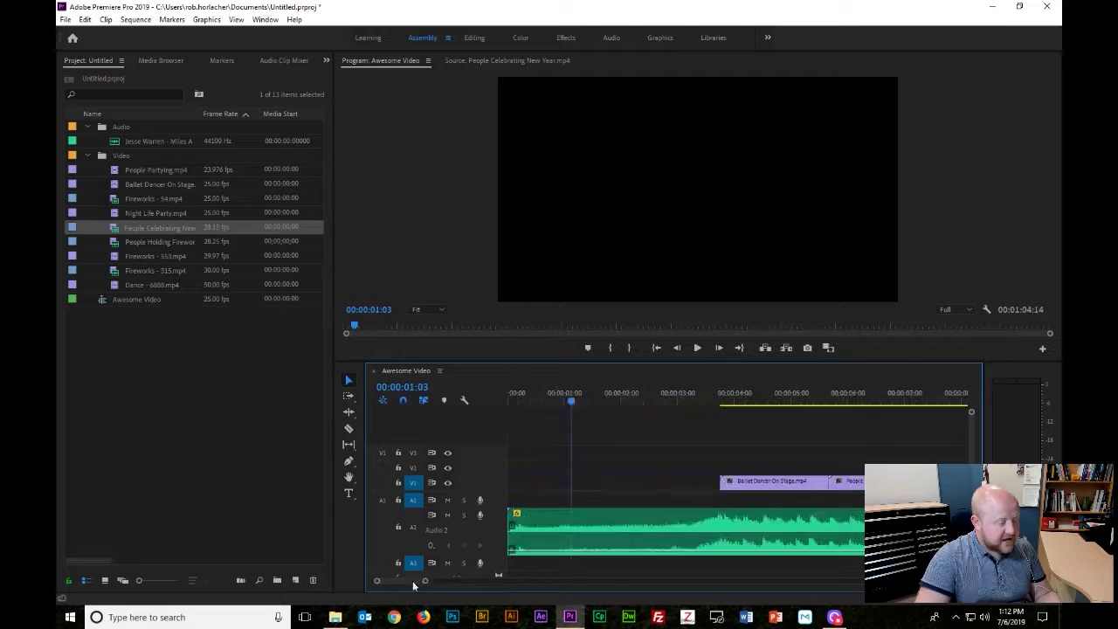
- Switch the song clip's keyframe line from Bypass back to Volume Level
right_click(515, 516)
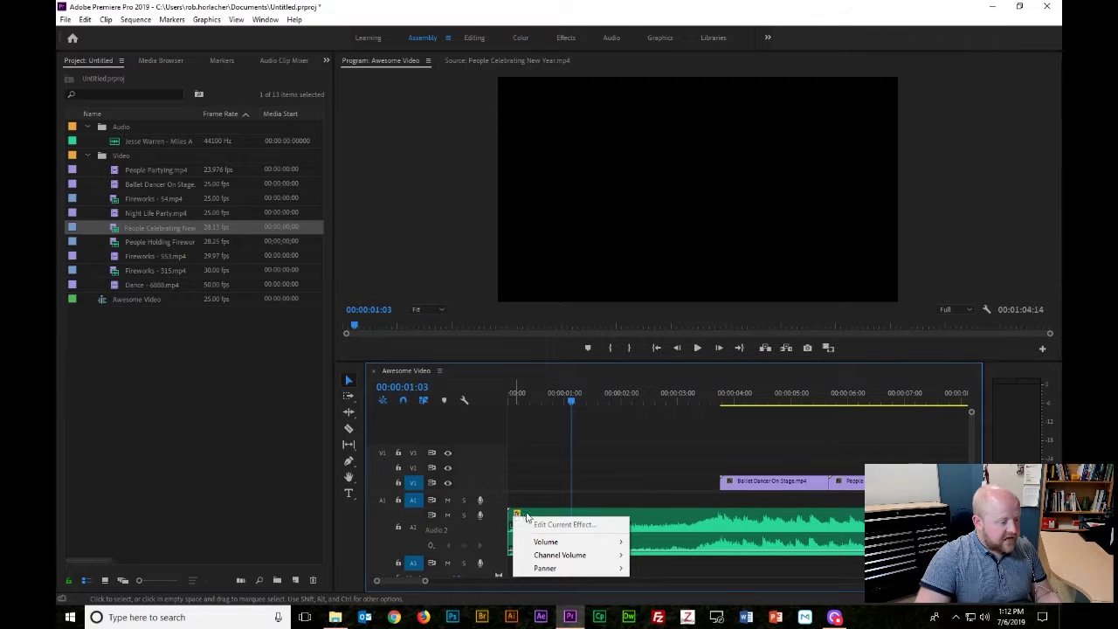
mouse_move(576, 541)
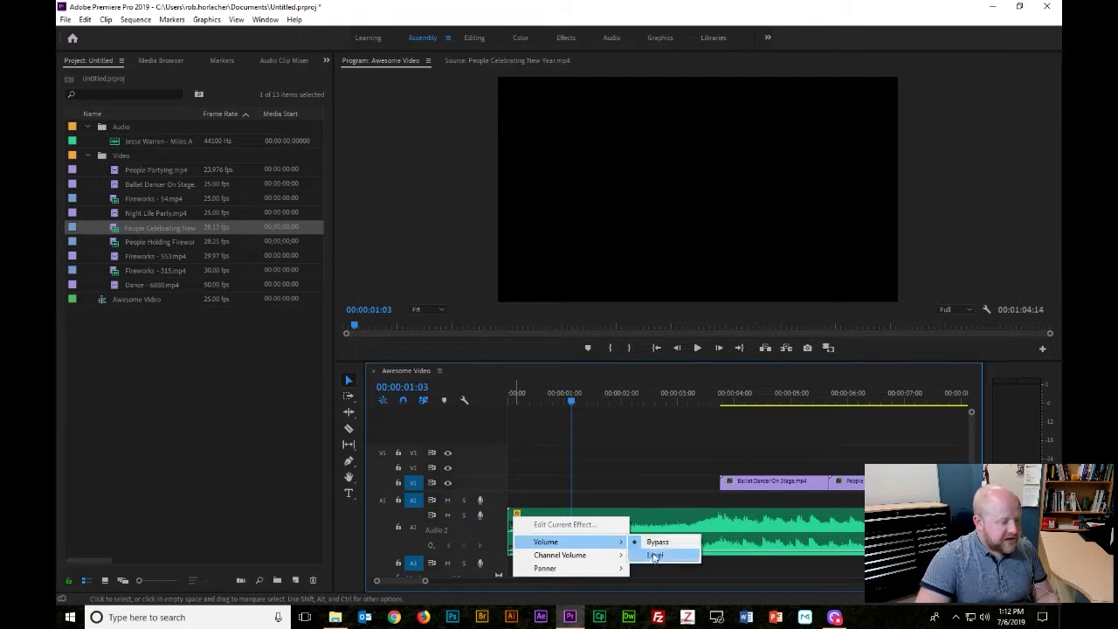
left_click(679, 555)
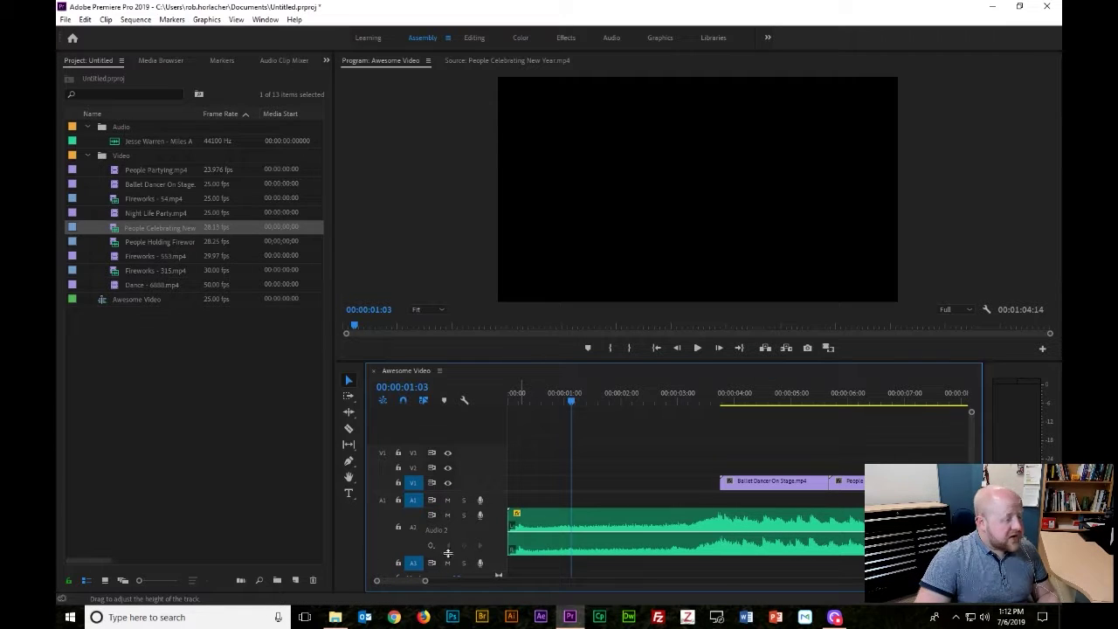
- Shrink audio track A2, select Ballet Dancer On Stage.mp4, and enlarge video track V1 enough to show its keyframe controls
left_click_drag(448, 528, 449, 507)
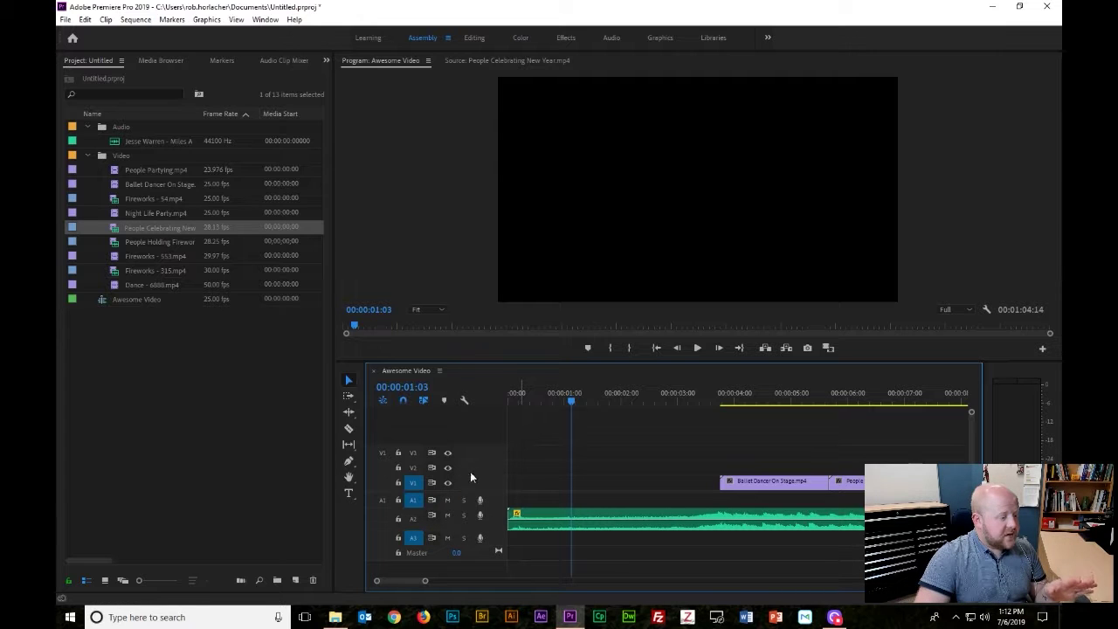
left_click_drag(472, 458, 560, 472)
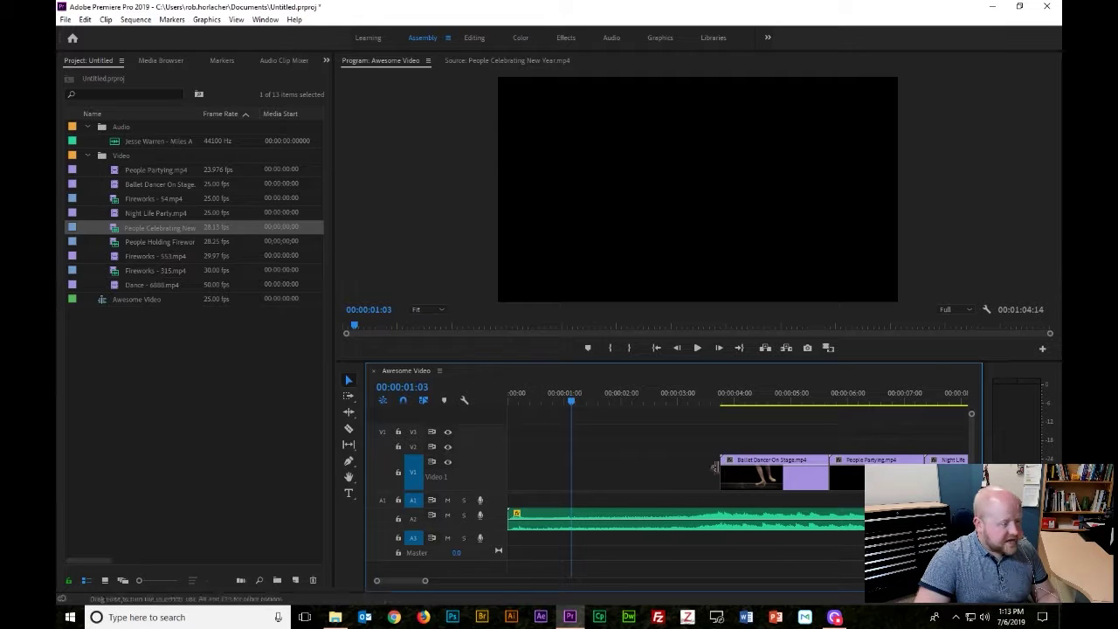
left_click(811, 479)
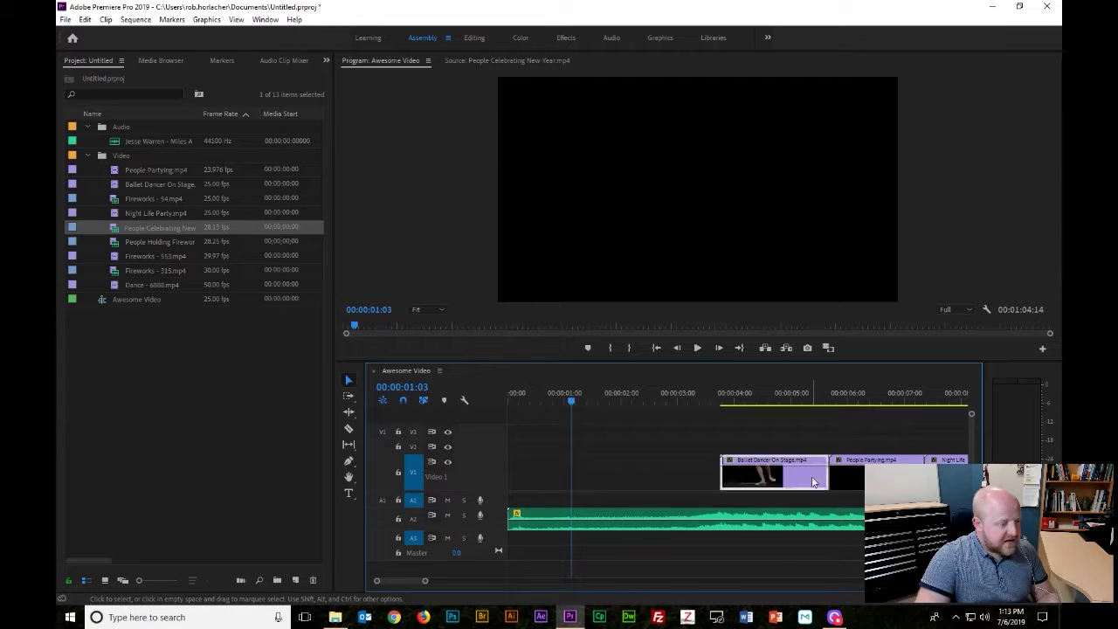
left_click_drag(475, 455, 475, 434)
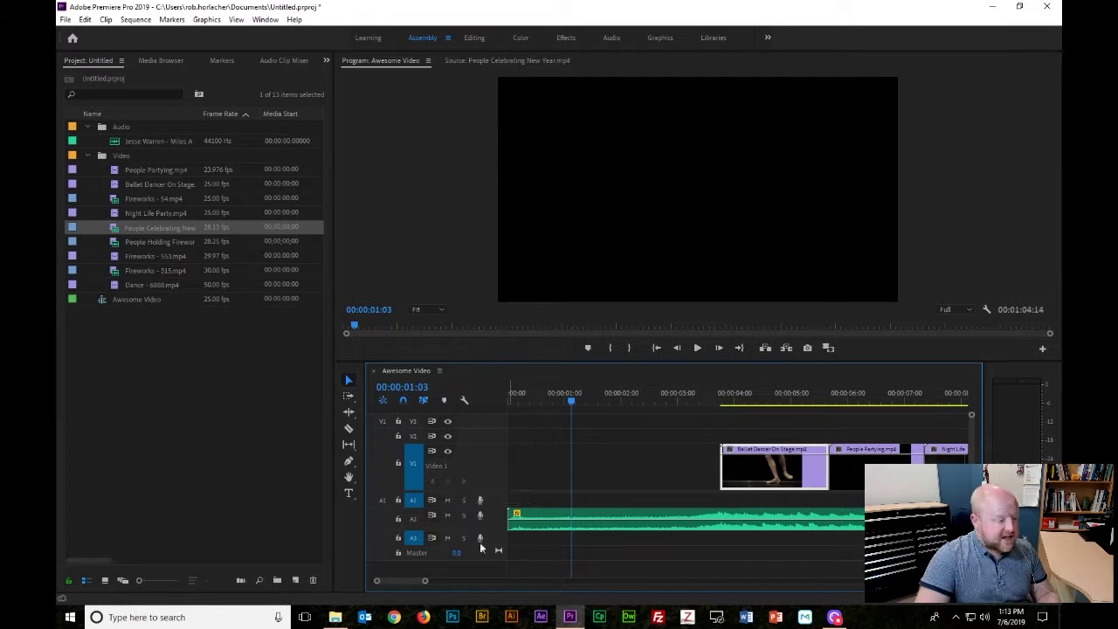
- Place the playhead at 00:00:04:02, try lowering the opacity line of Ballet Dancer On Stage.mp4, and undo the change
left_click(759, 398)
left_click_drag(760, 400, 741, 401)
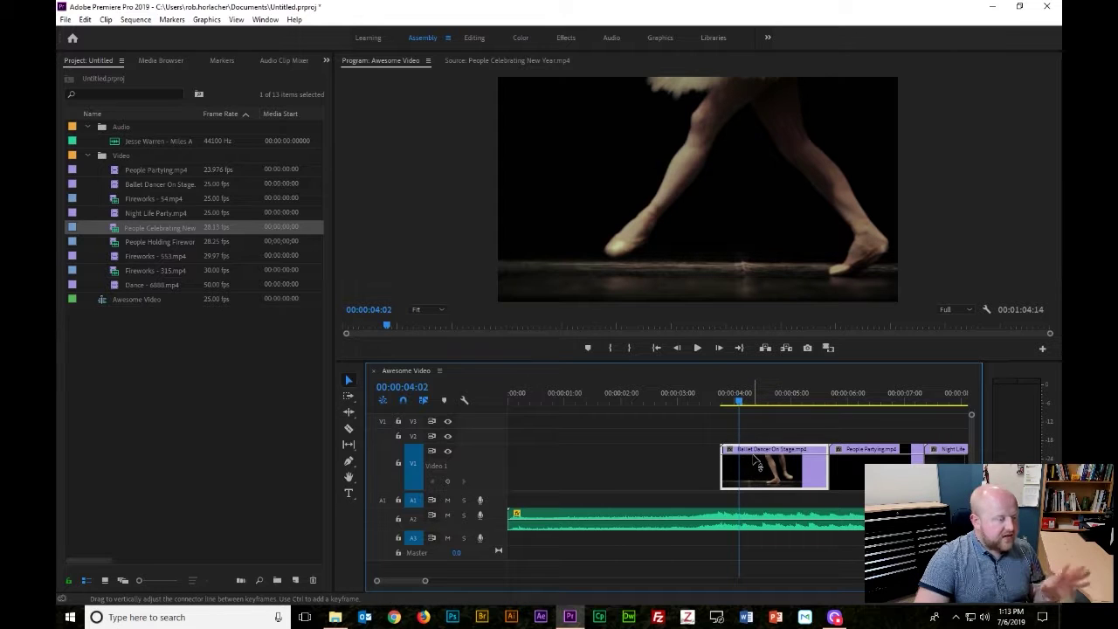
left_click_drag(754, 460, 757, 507)
key("ctrl+z")
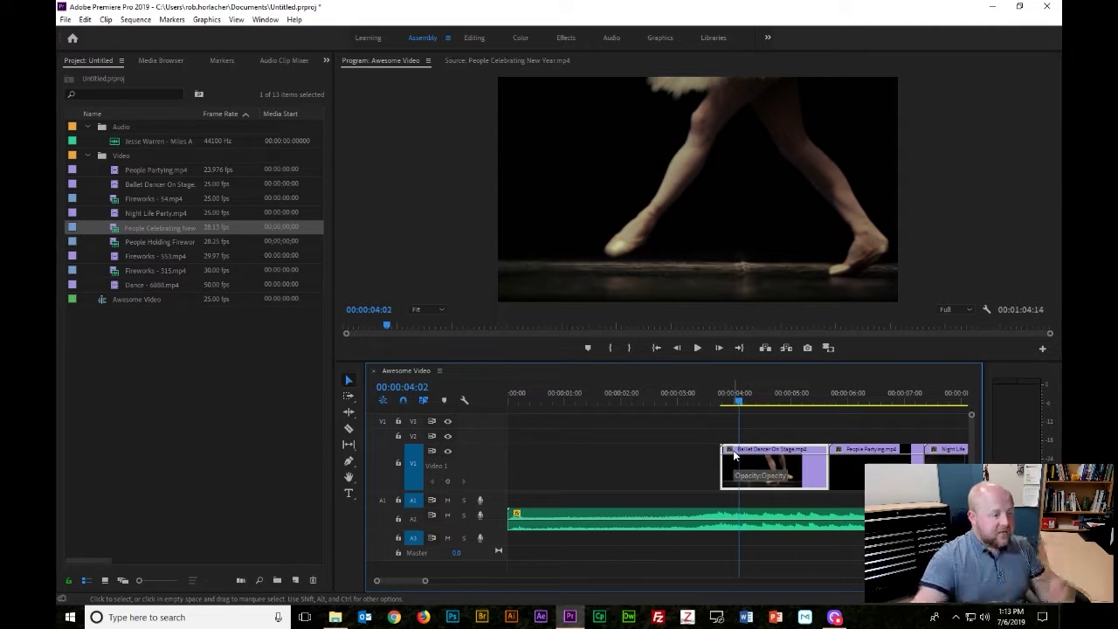
- Switch the keyframe line of Ballet Dancer On Stage.mp4 to Time Remapping Speed
left_click(730, 451)
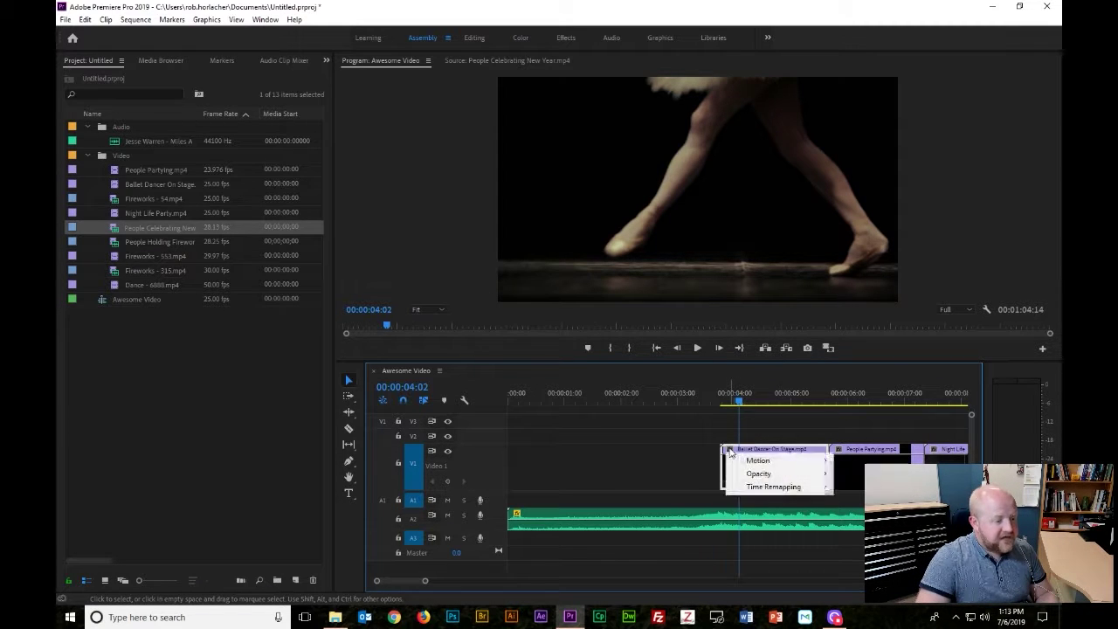
mouse_move(821, 460)
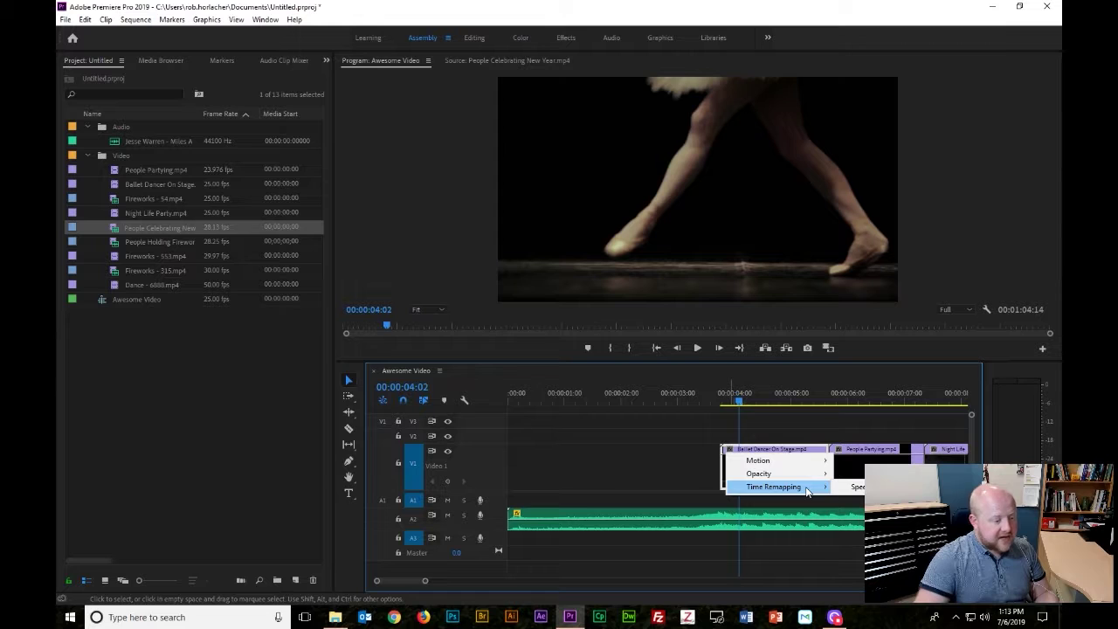
left_click(860, 486)
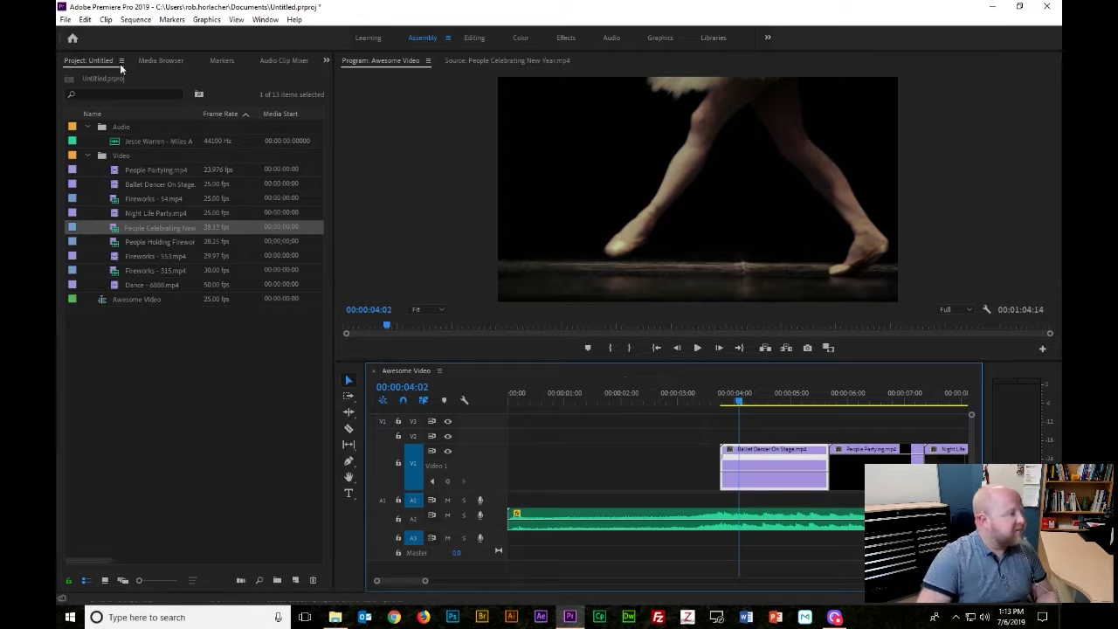
- Return the keyframe line of Ballet Dancer On Stage.mp4 to Opacity and dismiss any open menu
right_click(737, 456)
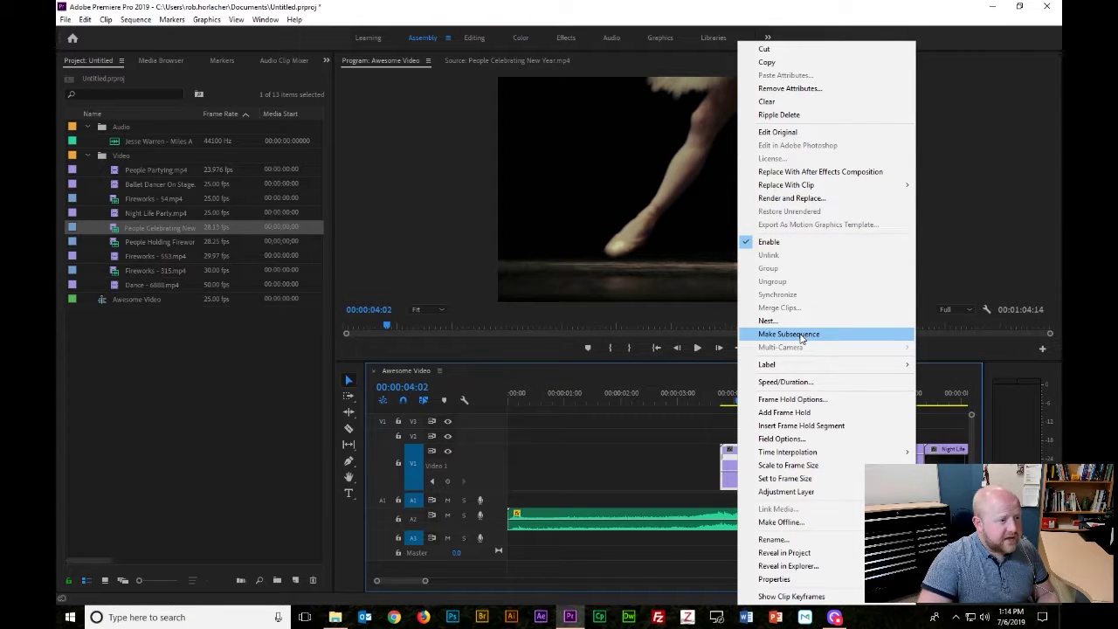
left_click(728, 449)
key("Escape")
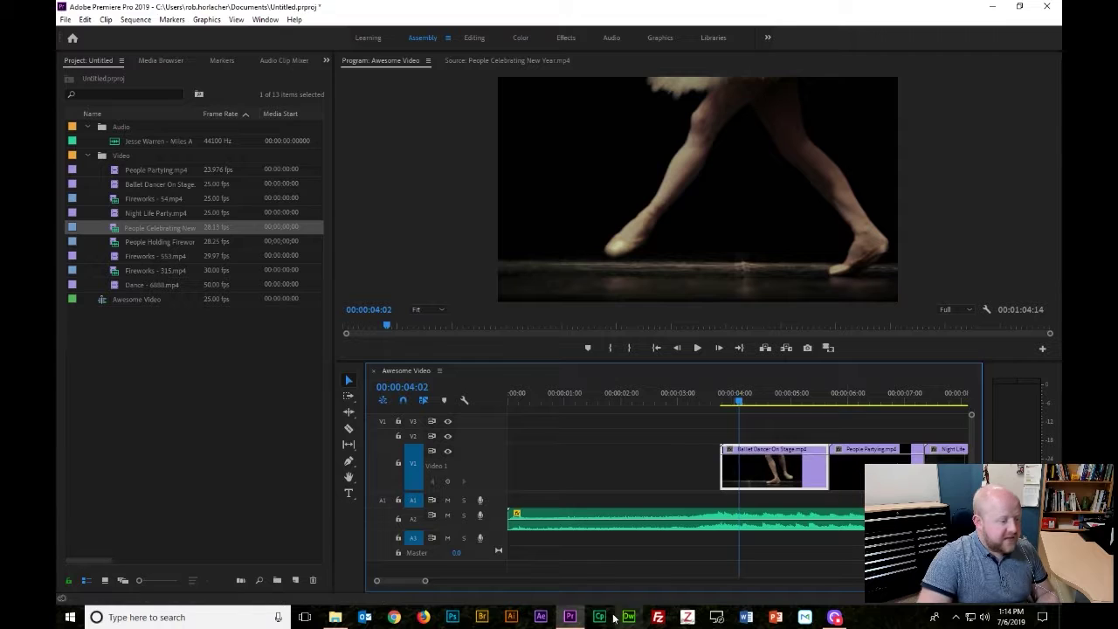
- Select the last clip, People Celebrating New Year.mp4, and add an opacity keyframe to it at 00:01:01:12
left_click_drag(405, 581, 433, 584)
left_click(709, 449)
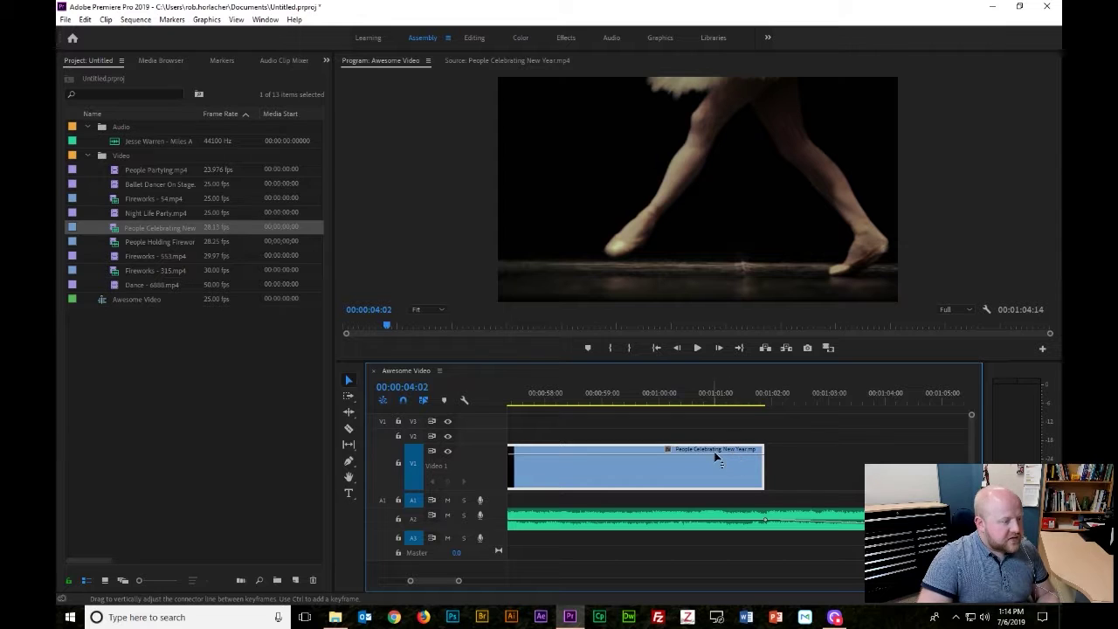
left_click(718, 393)
left_click_drag(718, 393, 745, 404)
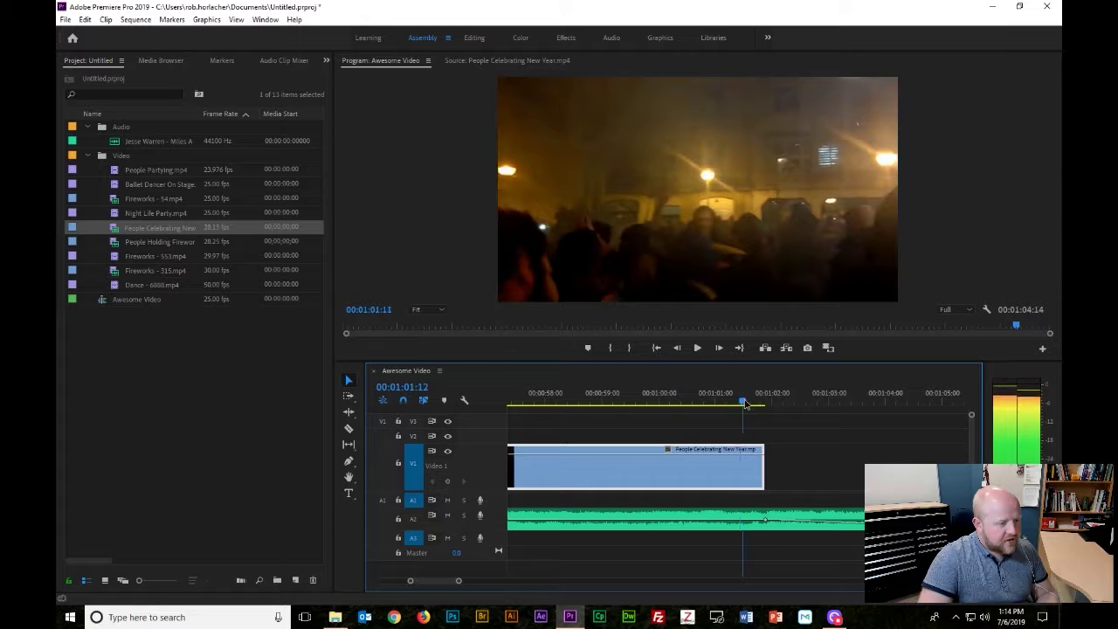
left_click(448, 482)
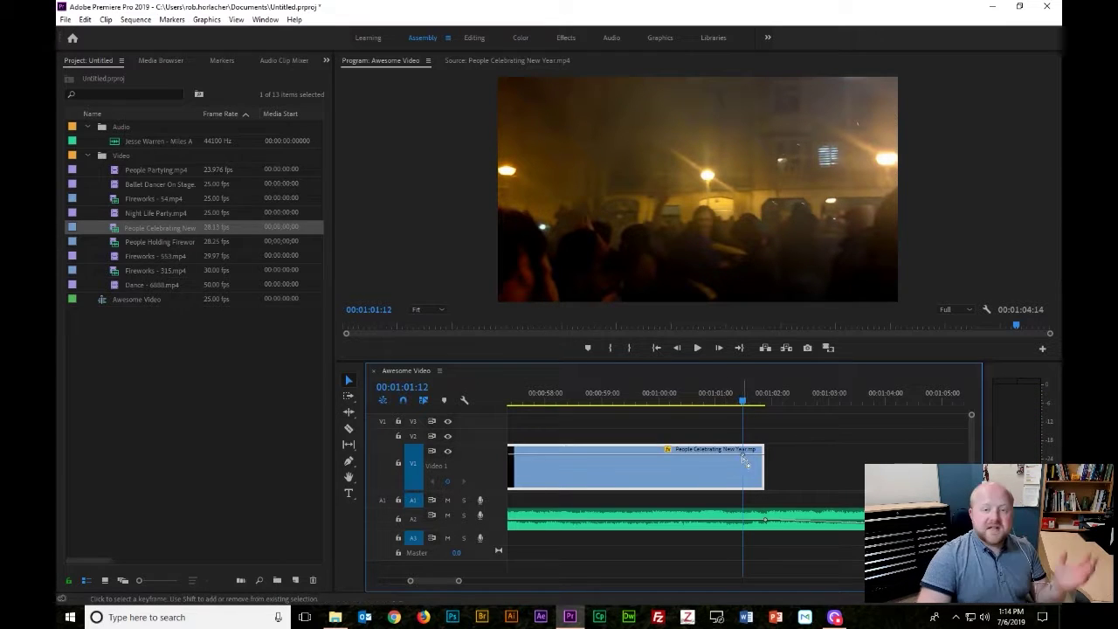
mouse_move(745, 459)
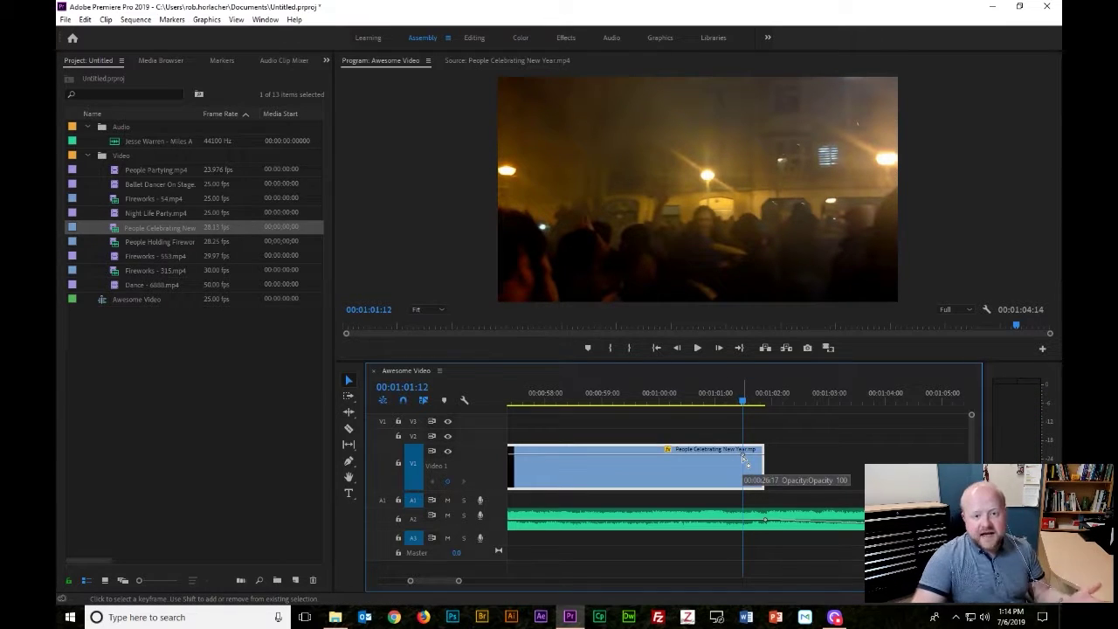
- Add a second opacity keyframe to the last clip at 00:01:01:19 and lower it to fade the clip to black
left_click(748, 402)
left_click_drag(748, 402, 744, 403)
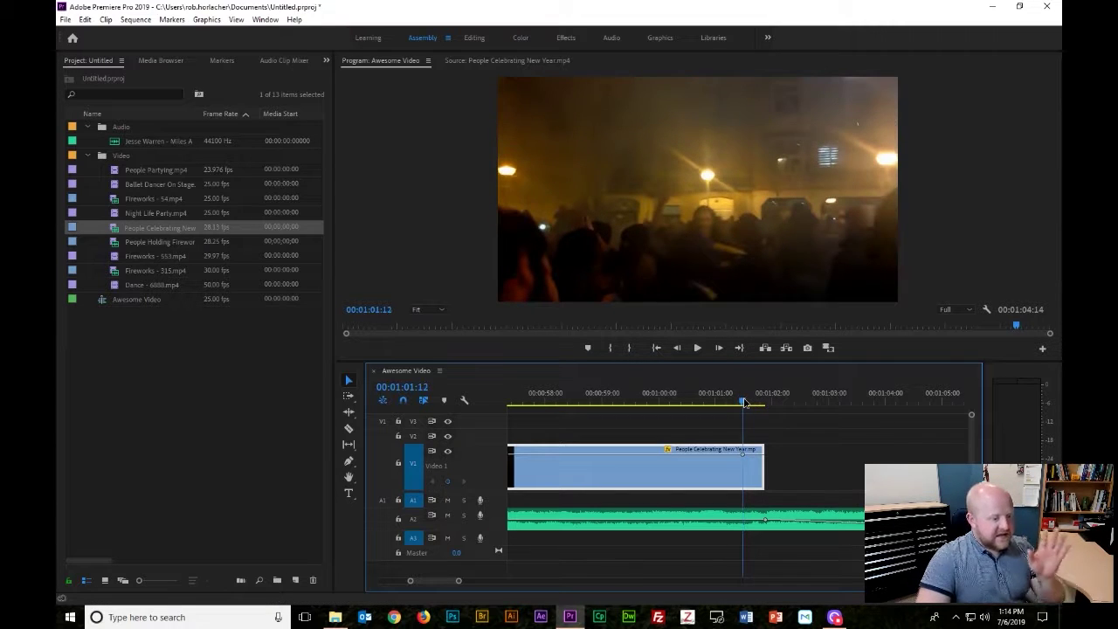
left_click_drag(743, 402, 758, 402)
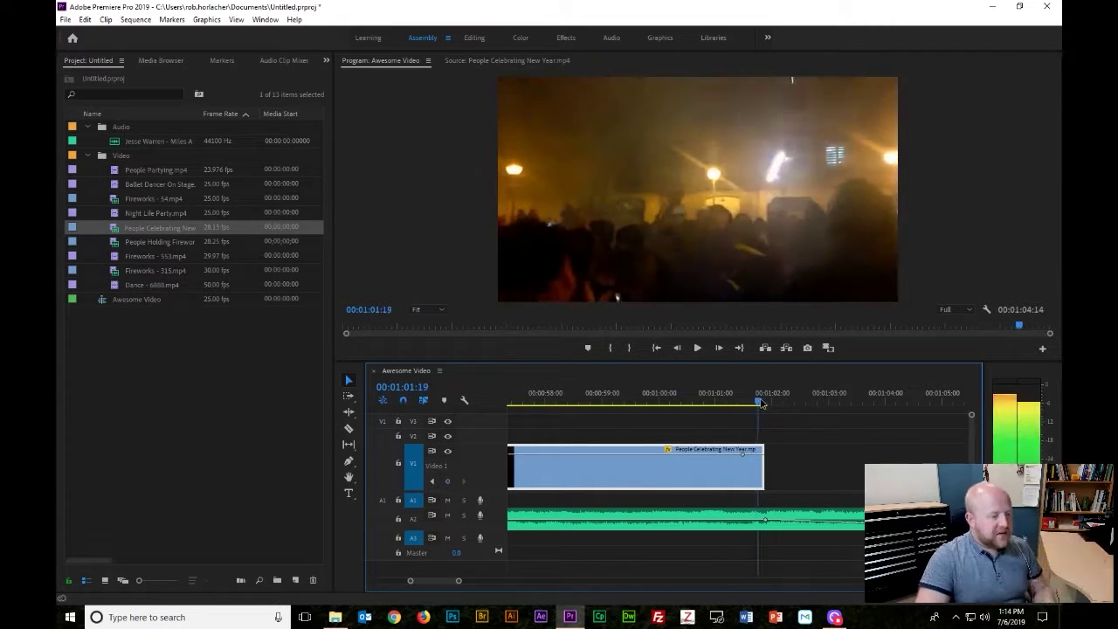
left_click(448, 481)
left_click_drag(758, 449, 760, 487)
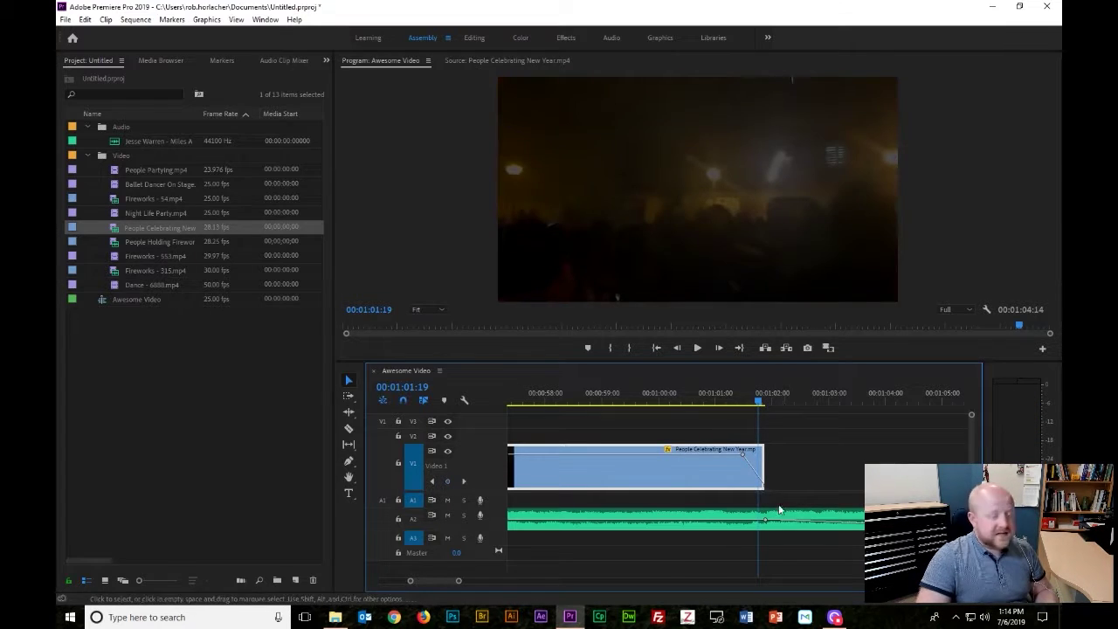
- Play back the end of the sequence to check the last clip's fade-out
left_click_drag(760, 402, 679, 401)
key("space")
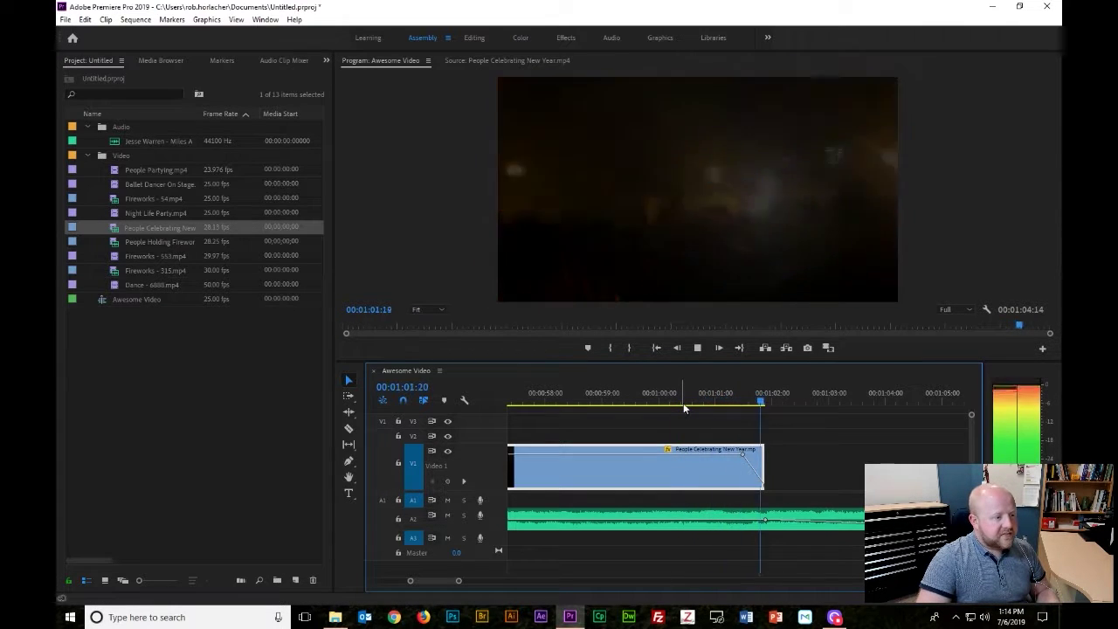
key("space")
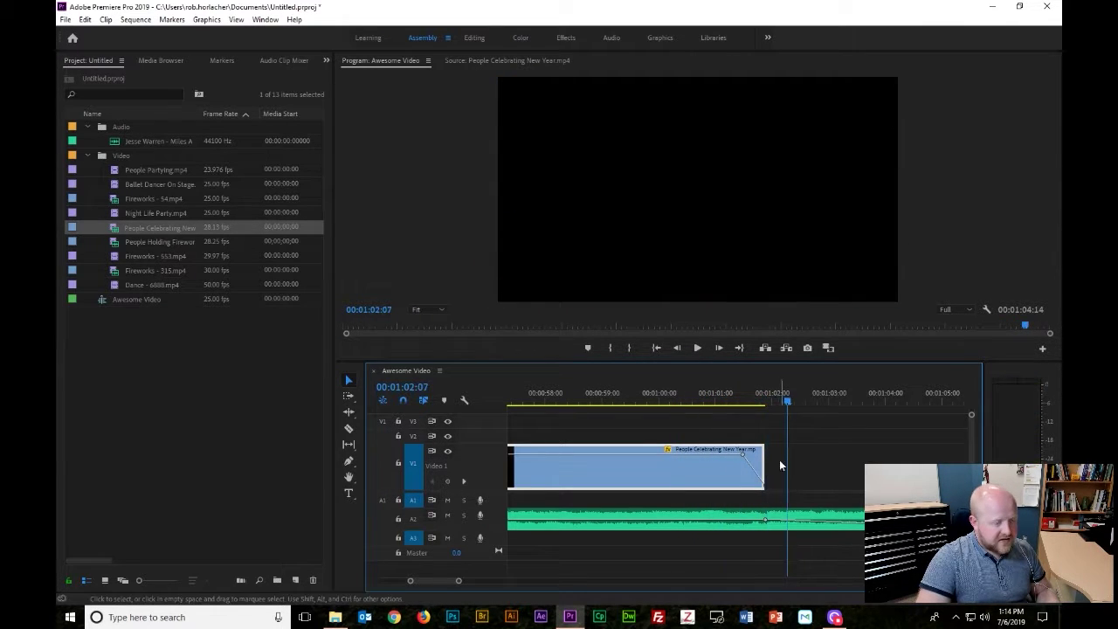
- Shift the song's volume fade keyframes earlier to start at 00:01:01:12, and trim the song to the end of the last clip
left_click(769, 538)
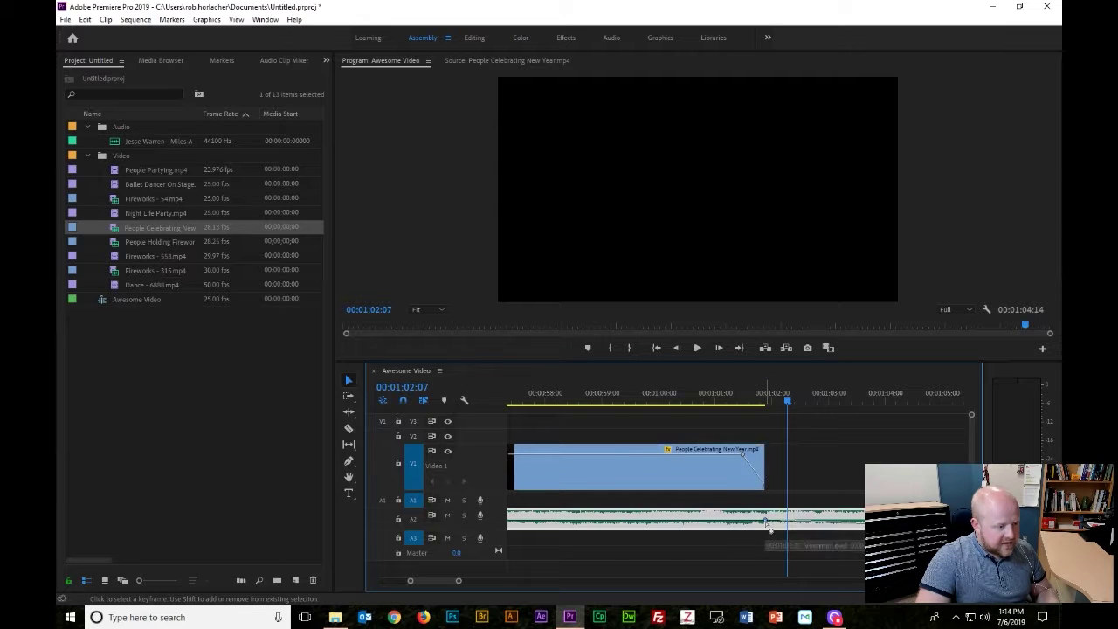
left_click_drag(779, 404, 743, 402)
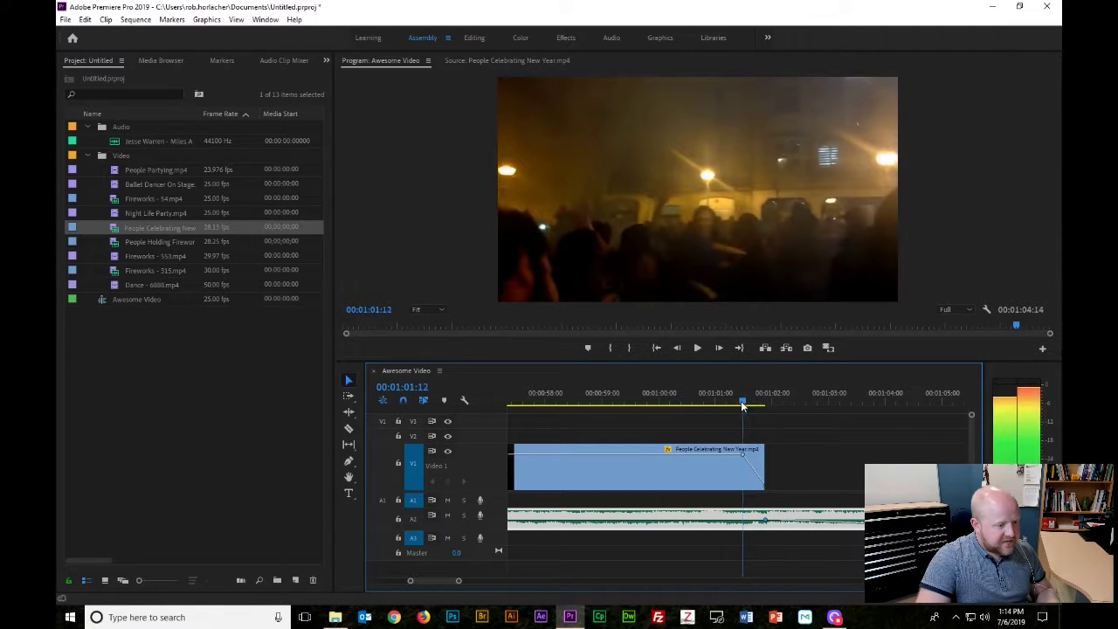
left_click_drag(767, 522, 743, 521)
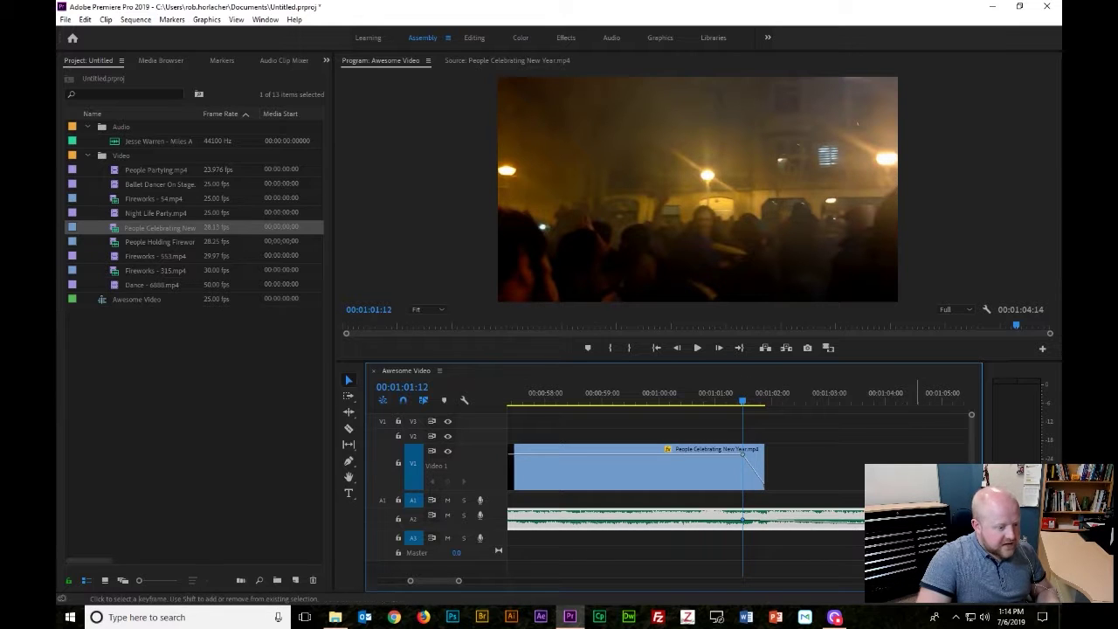
left_click_drag(756, 521, 756, 525)
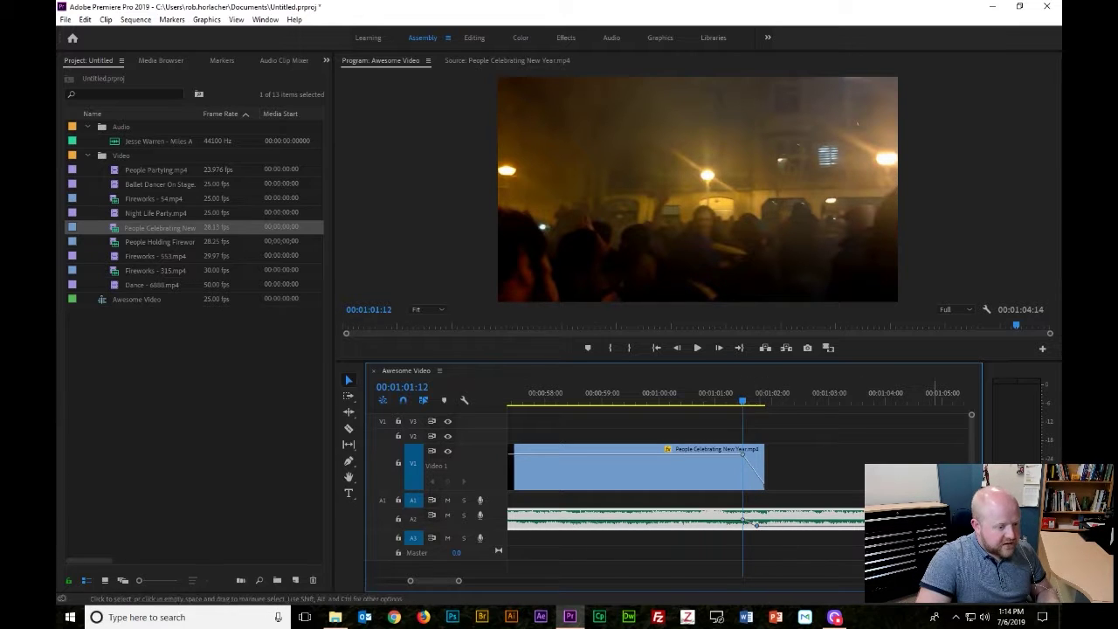
mouse_move(760, 524)
left_mouse_down()
mouse_move(812, 522)
mouse_move(763, 524)
left_mouse_up()
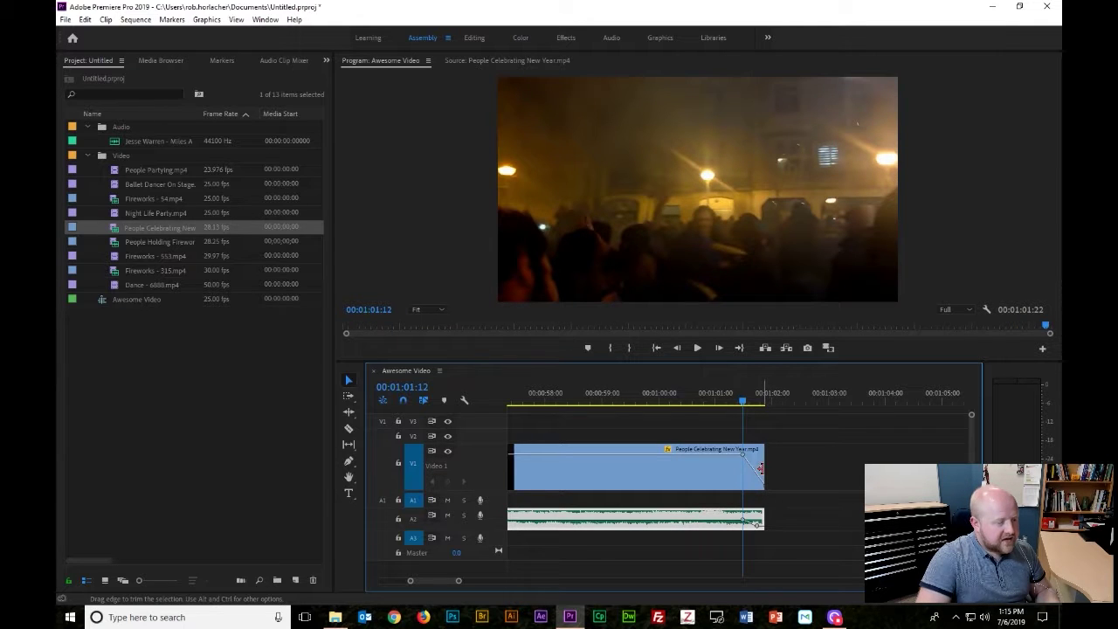
- Turn off snapping and extend the song past the last clip, turn snapping on again, and trim the song back to the clip's end
left_click(403, 400)
mouse_move(765, 521)
left_mouse_down()
mouse_move(925, 520)
mouse_move(756, 519)
mouse_move(786, 518)
left_mouse_up()
left_click(401, 401)
left_click_drag(787, 517, 763, 519)
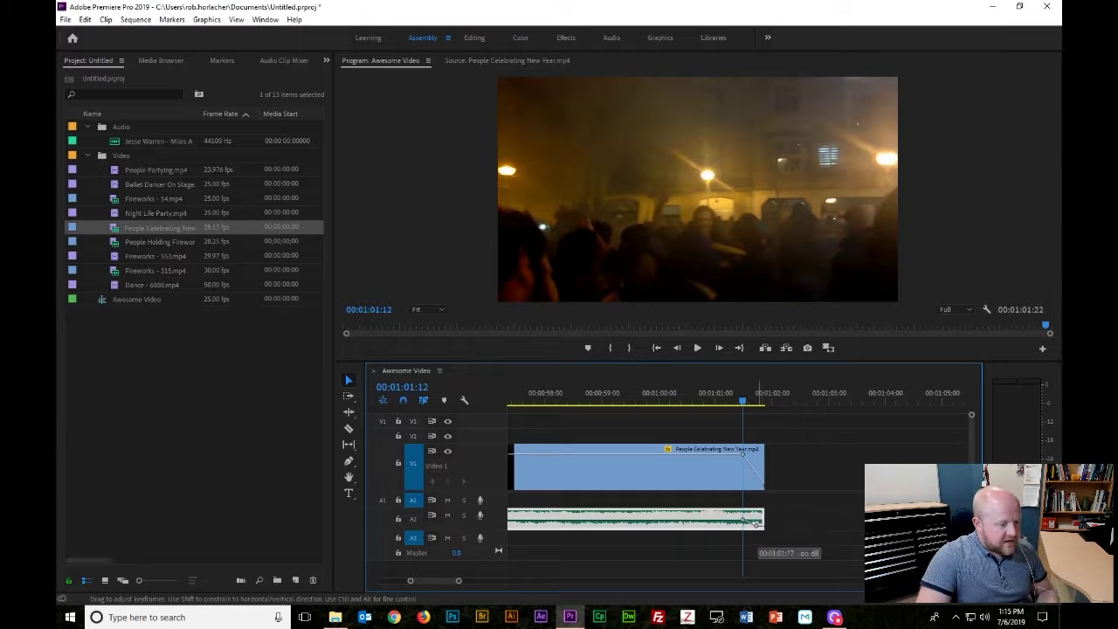
- Move the song's final volume keyframe to the song's end and play the ending from 00:00:59:08
left_click_drag(756, 524, 756, 515)
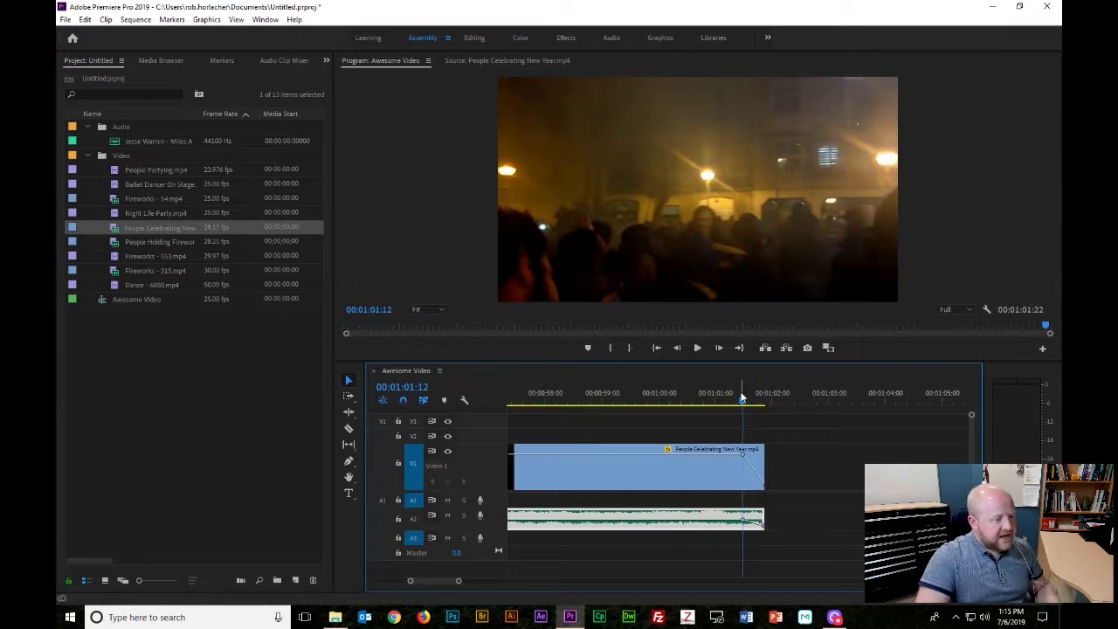
left_click_drag(741, 398, 621, 404)
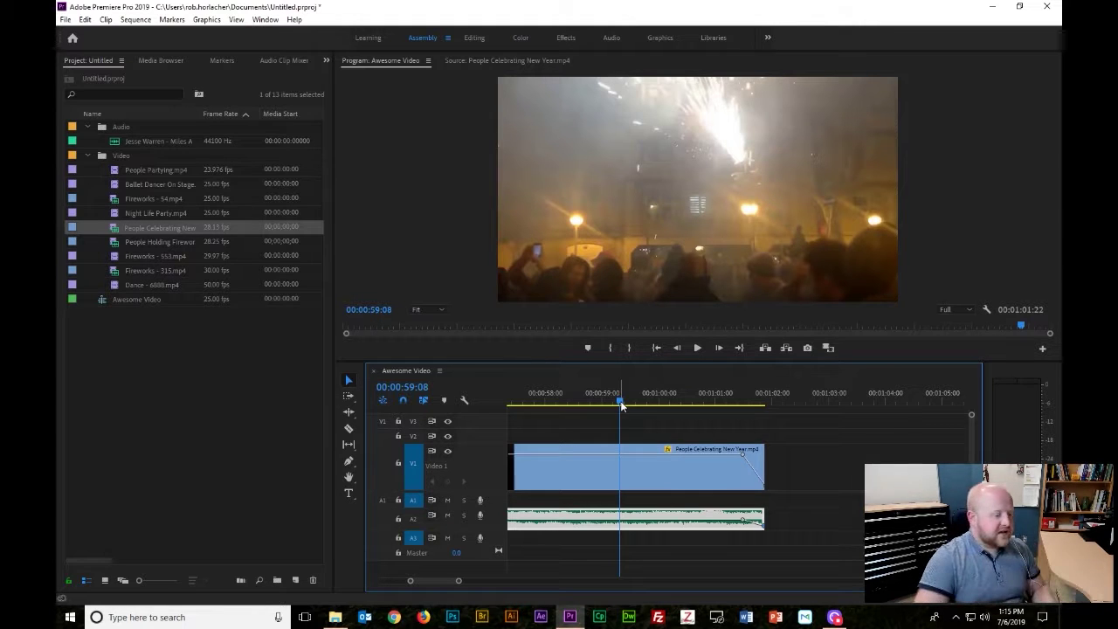
key("space")
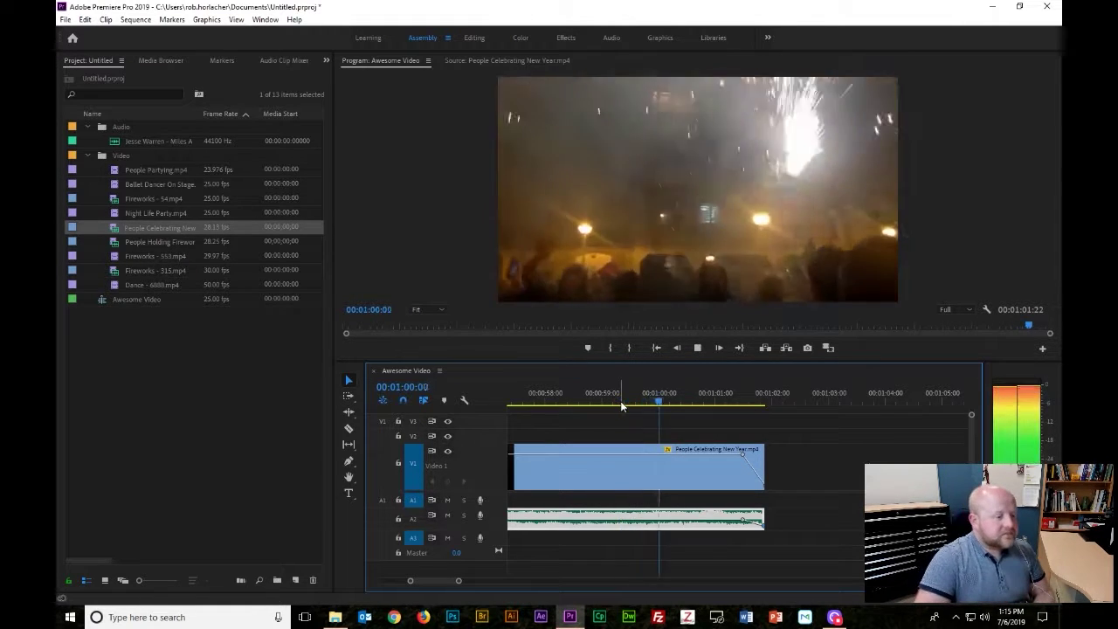
key("space")
key("space")
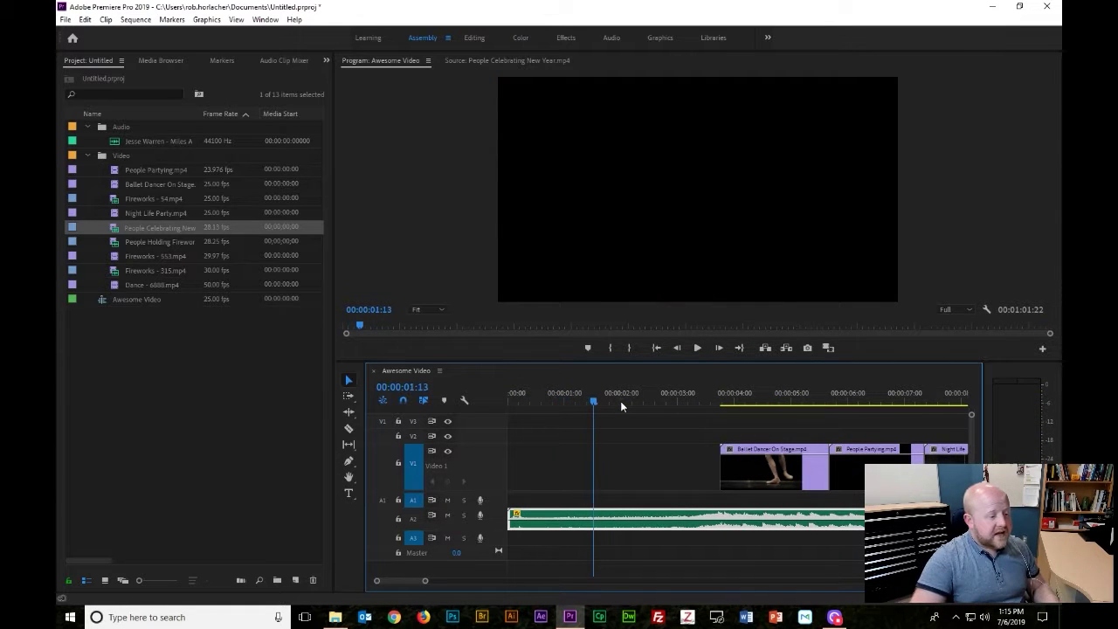
- Show the whole sequence, switch to the Graphics workspace, and create a text box reading "Awesome Video" at 00:00:01:13
left_click_drag(426, 581, 550, 582)
left_click(634, 553)
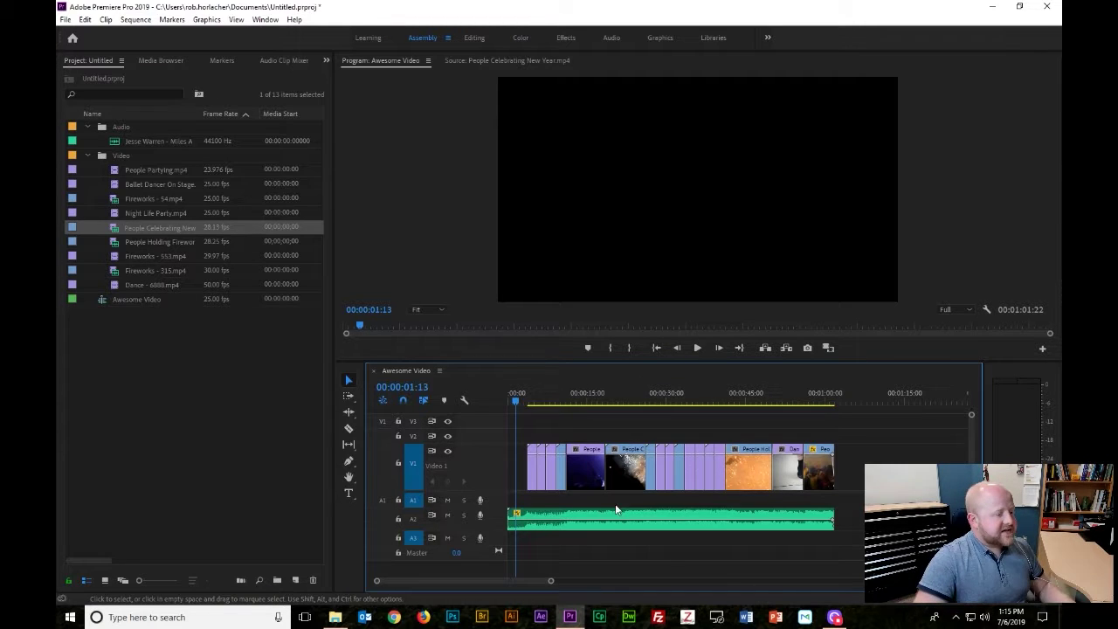
left_click(664, 37)
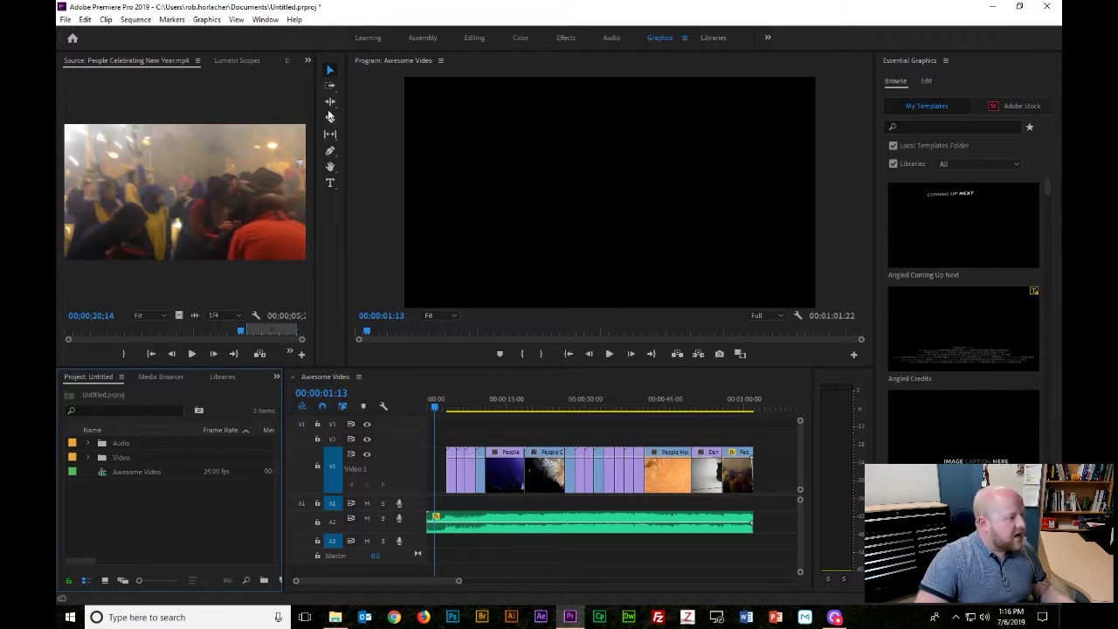
left_click(330, 181)
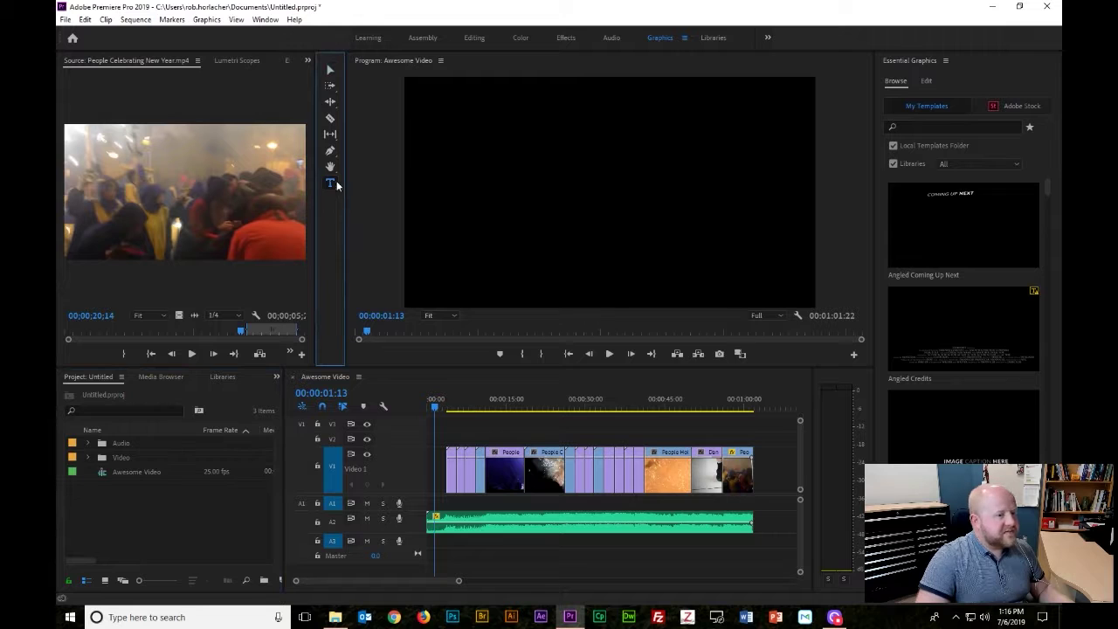
left_click_drag(471, 107, 759, 267)
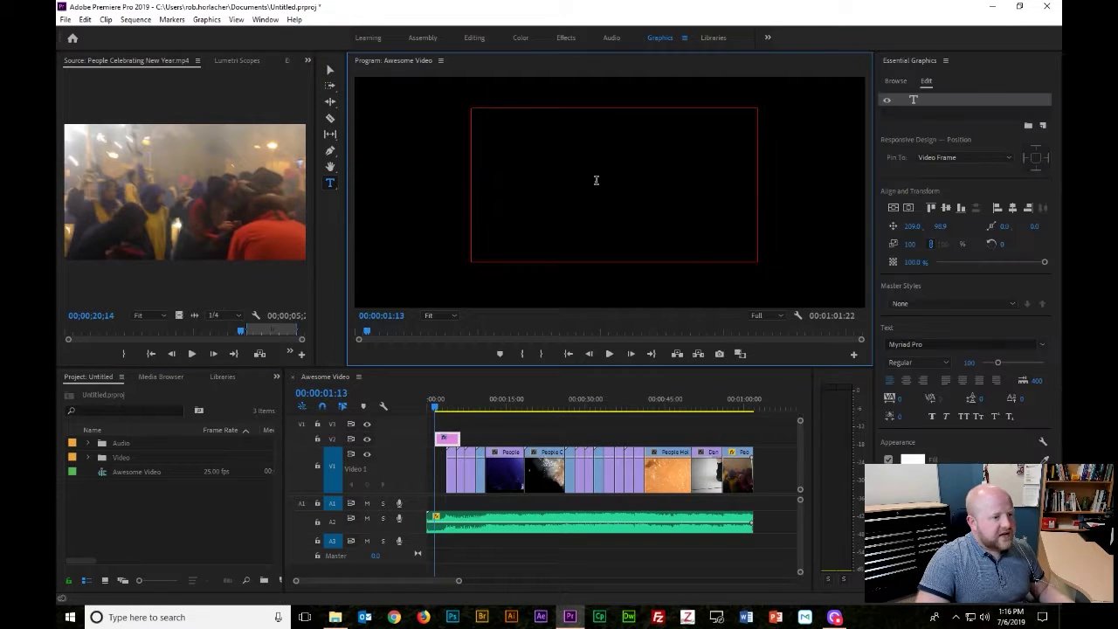
type("Awesome")
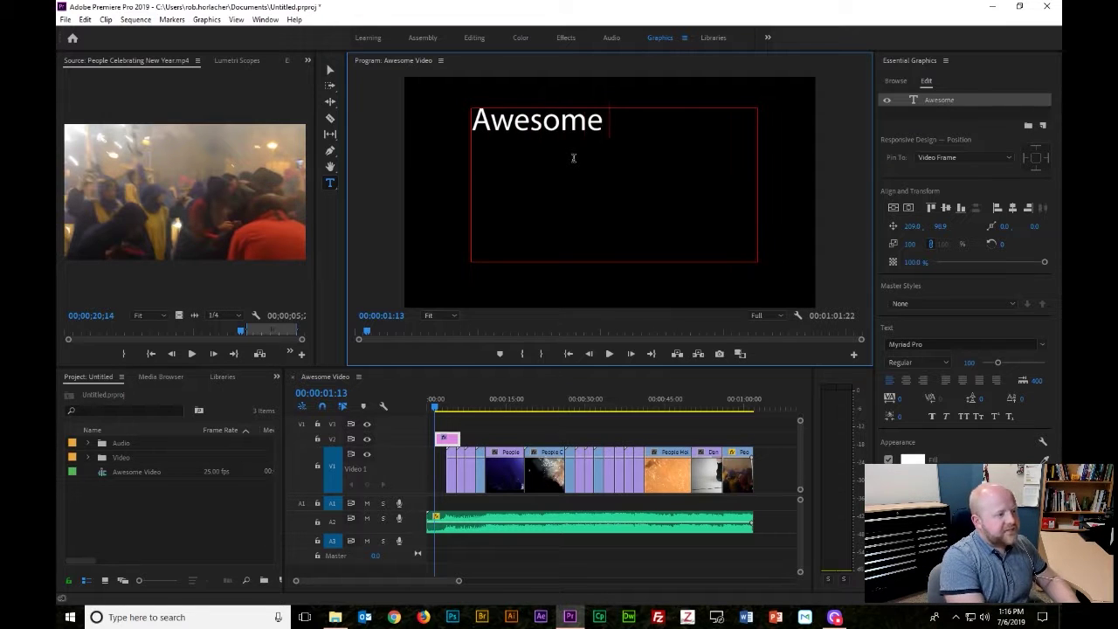
type(" Video")
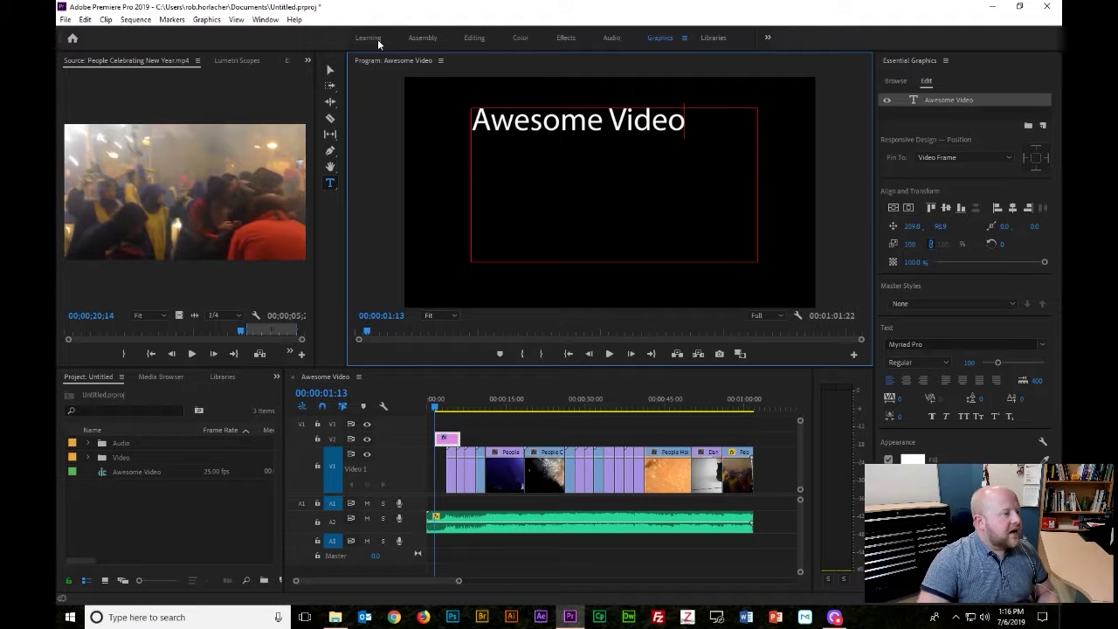
- Move the title clip on V2 to the start of the sequence in the Assembly workspace, and return to the Graphics workspace
left_click(422, 38)
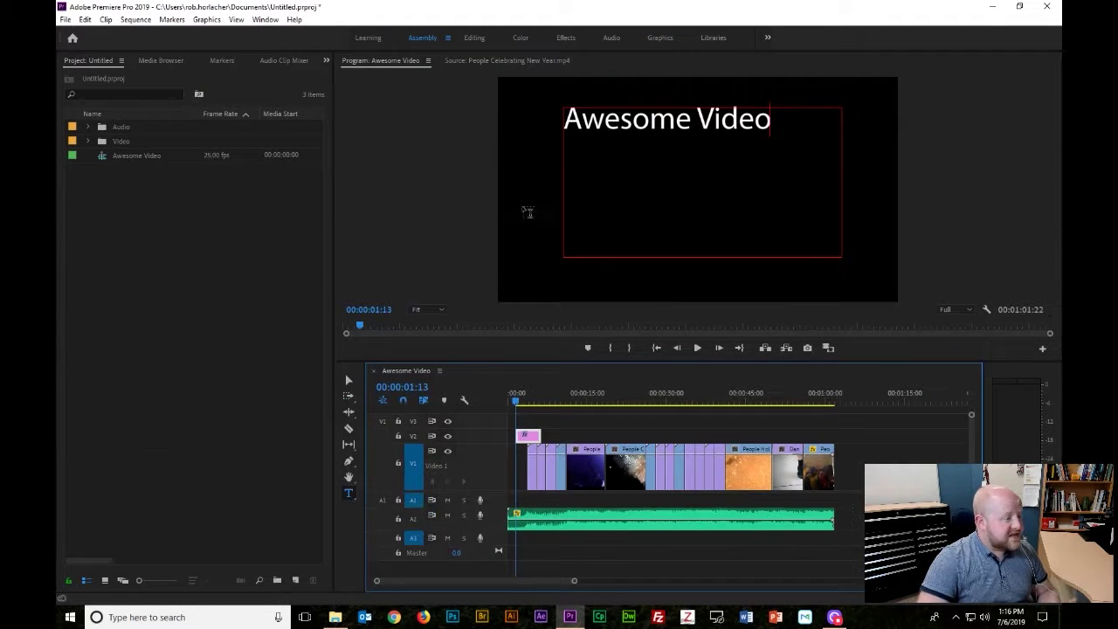
mouse_move(527, 438)
left_mouse_down()
mouse_move(538, 439)
mouse_move(521, 439)
left_mouse_up()
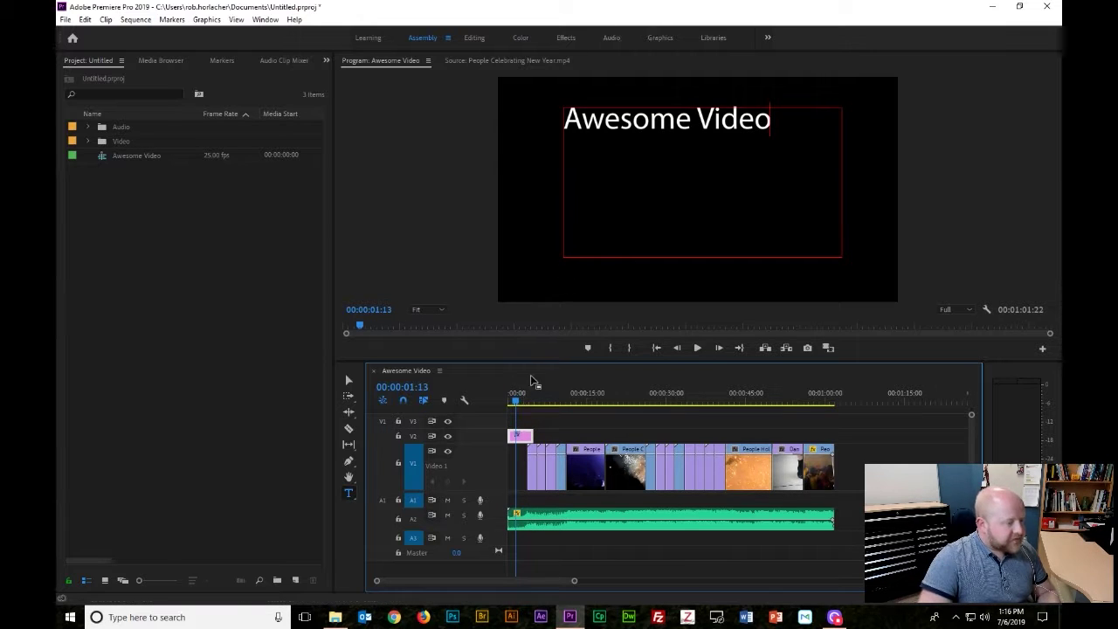
left_click(664, 40)
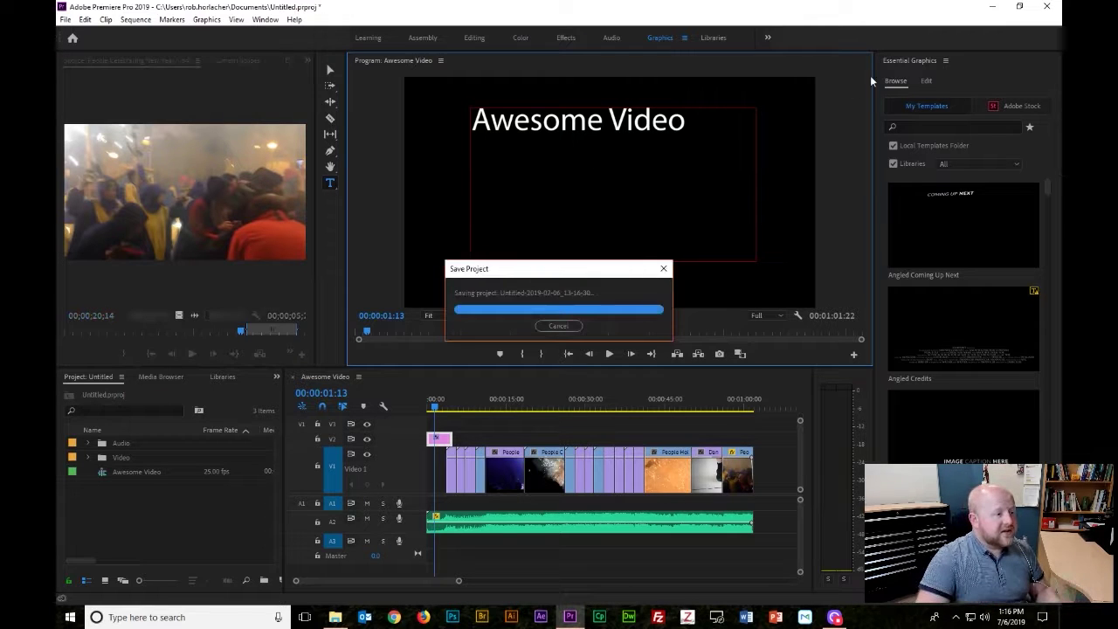
- Select all of the Awesome Video title text, center-align it, and set its tracking to 59
key("v")
left_click(591, 123)
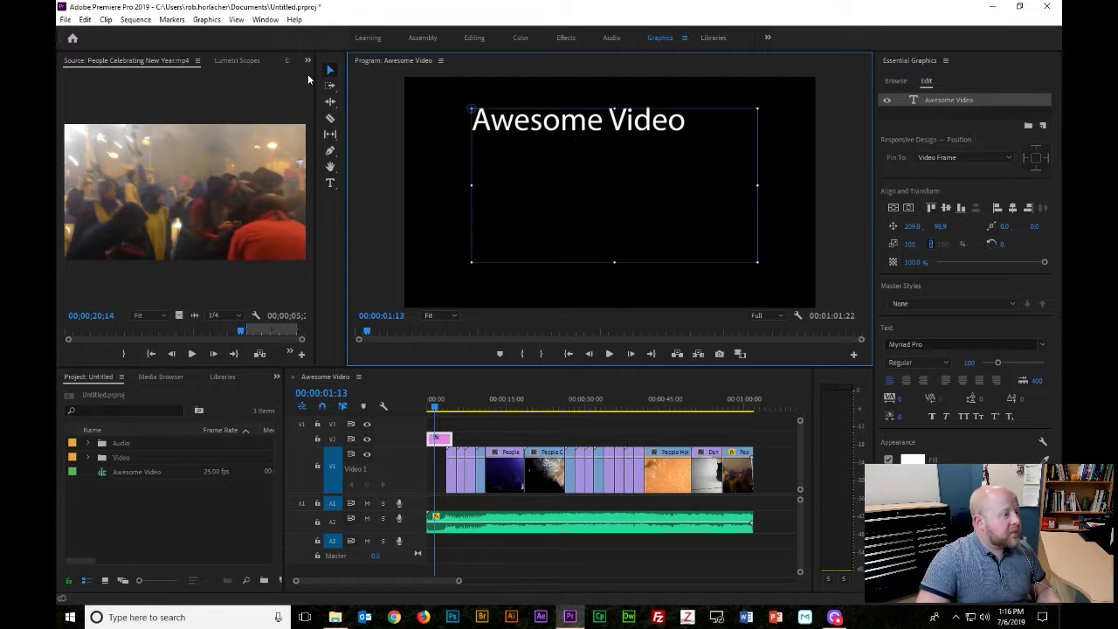
left_click(330, 183)
left_click_drag(687, 124, 468, 127)
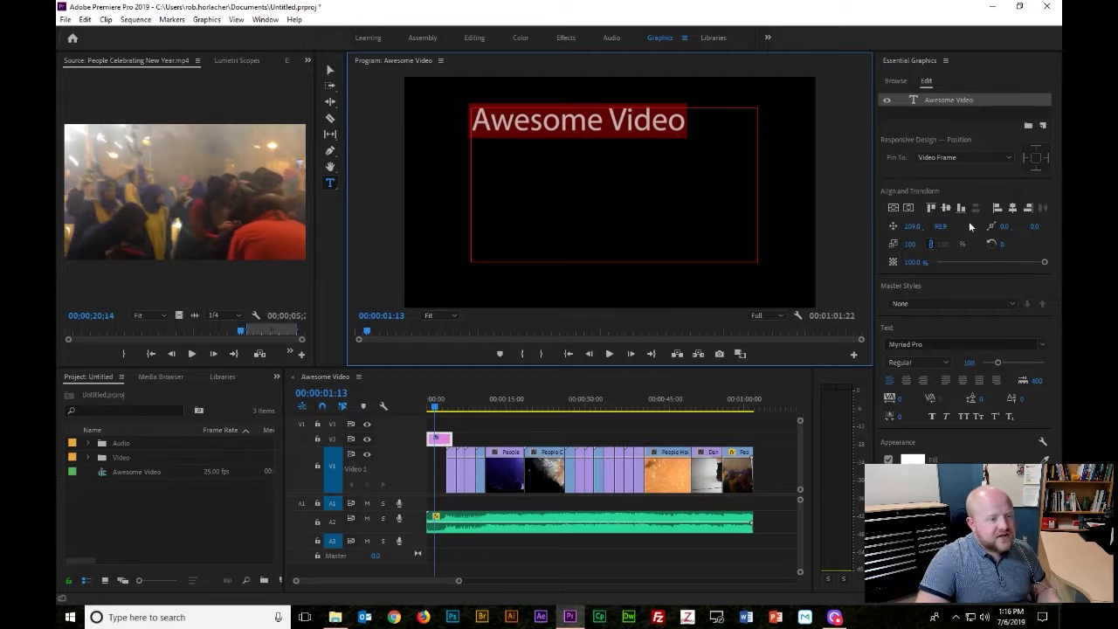
left_click(906, 380)
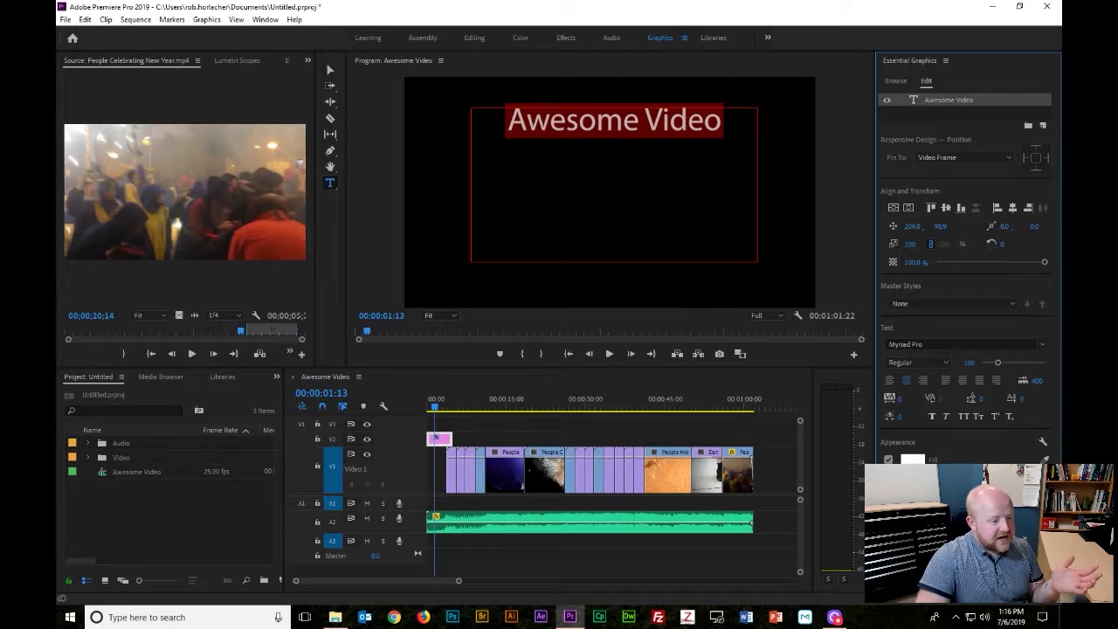
mouse_move(903, 398)
left_mouse_down()
mouse_move(987, 397)
mouse_move(908, 397)
left_mouse_up()
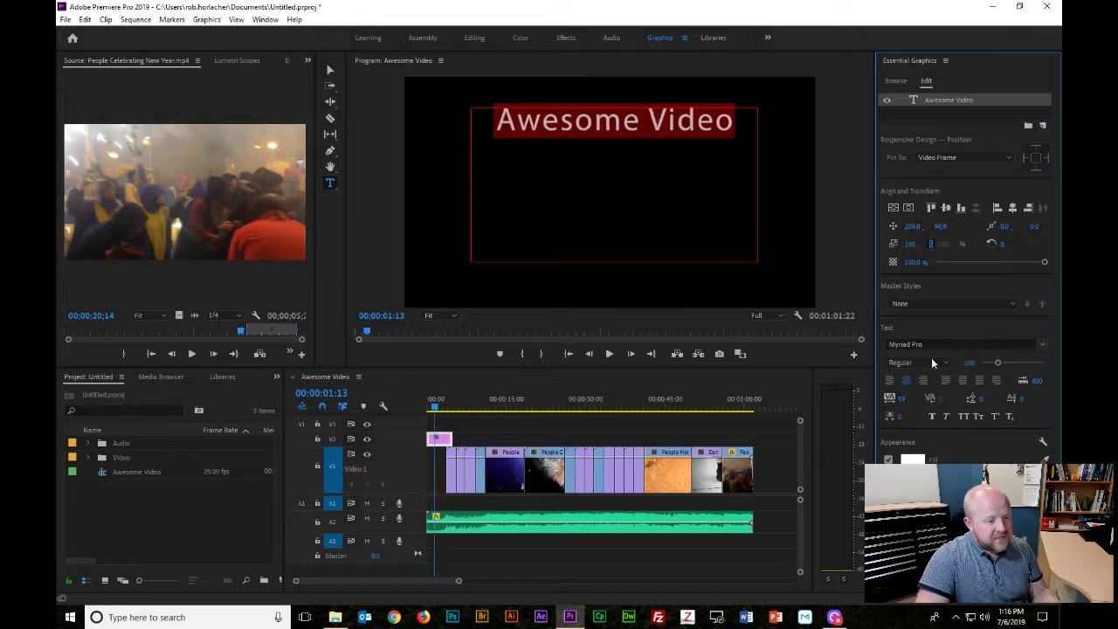
- Change the title's font to Neou with the Bold style
left_click(969, 344)
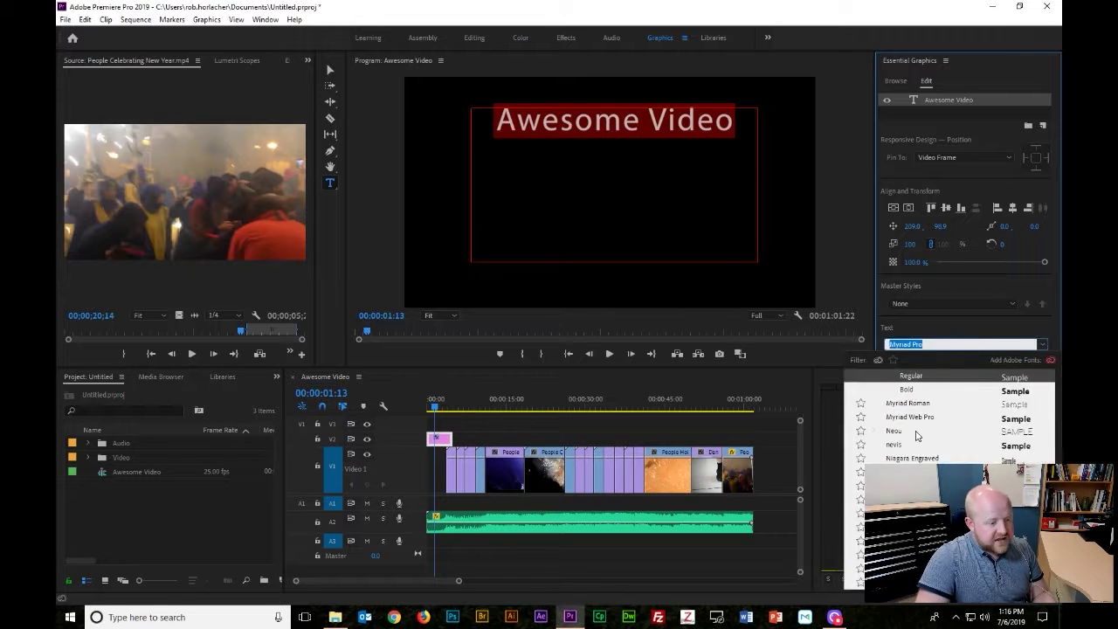
left_click(898, 432)
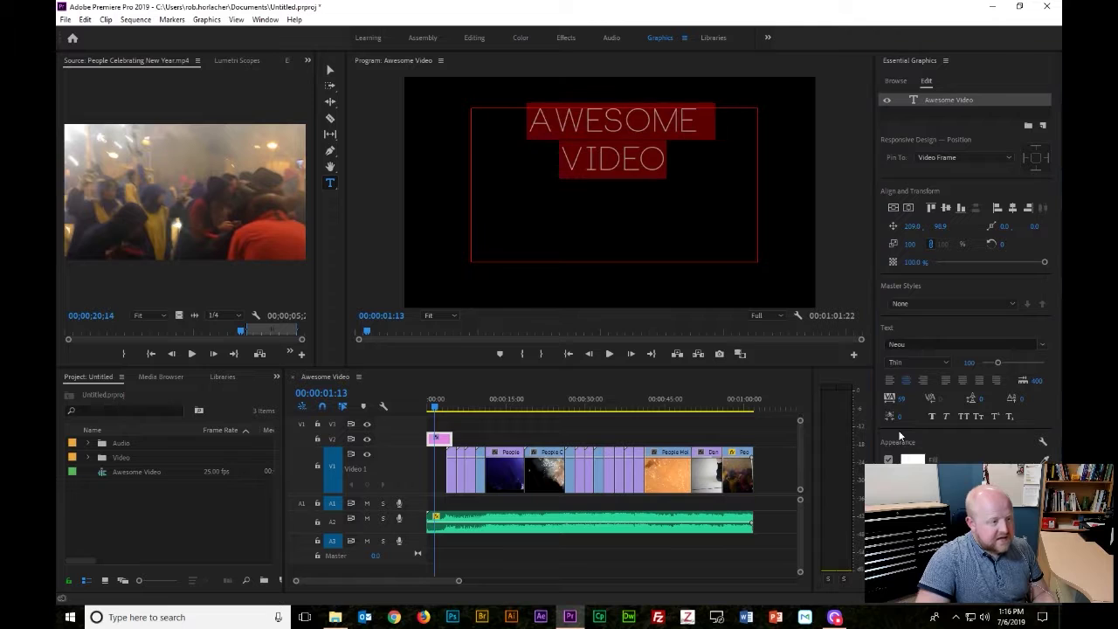
left_click(945, 363)
left_click(917, 384)
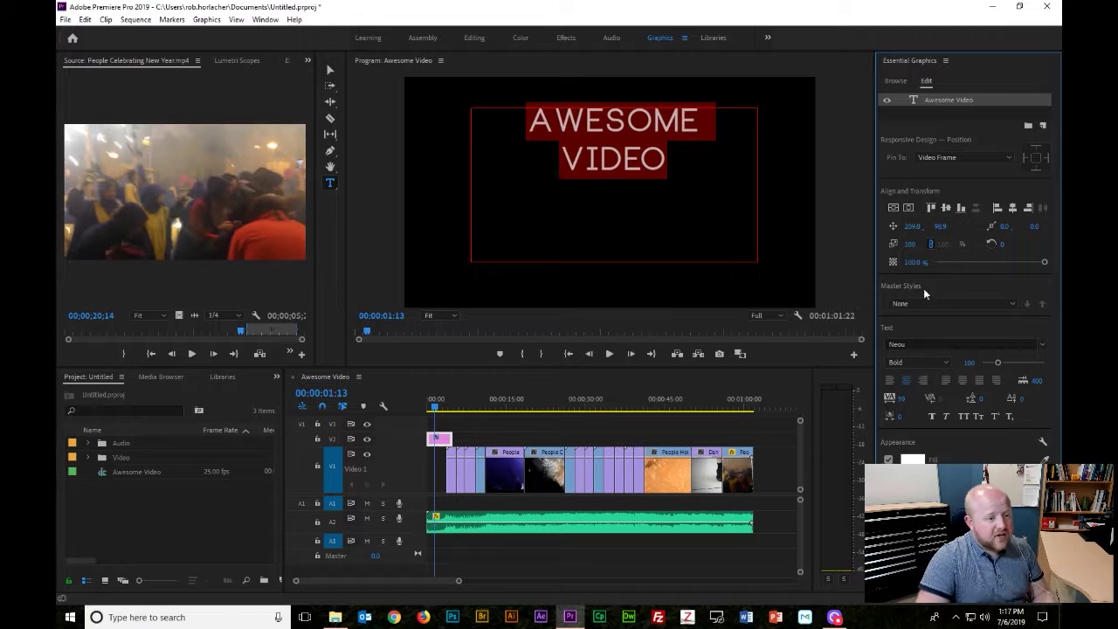
- Set the Awesome Video title text's fill color to red and return to the Selection tool
left_click(913, 459)
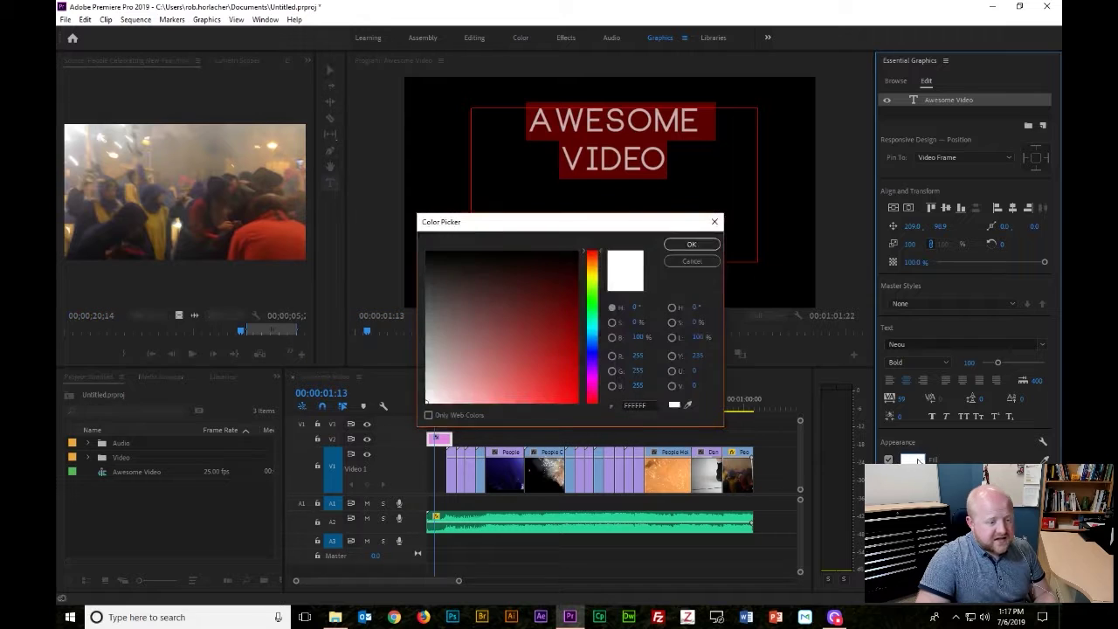
left_click(699, 248)
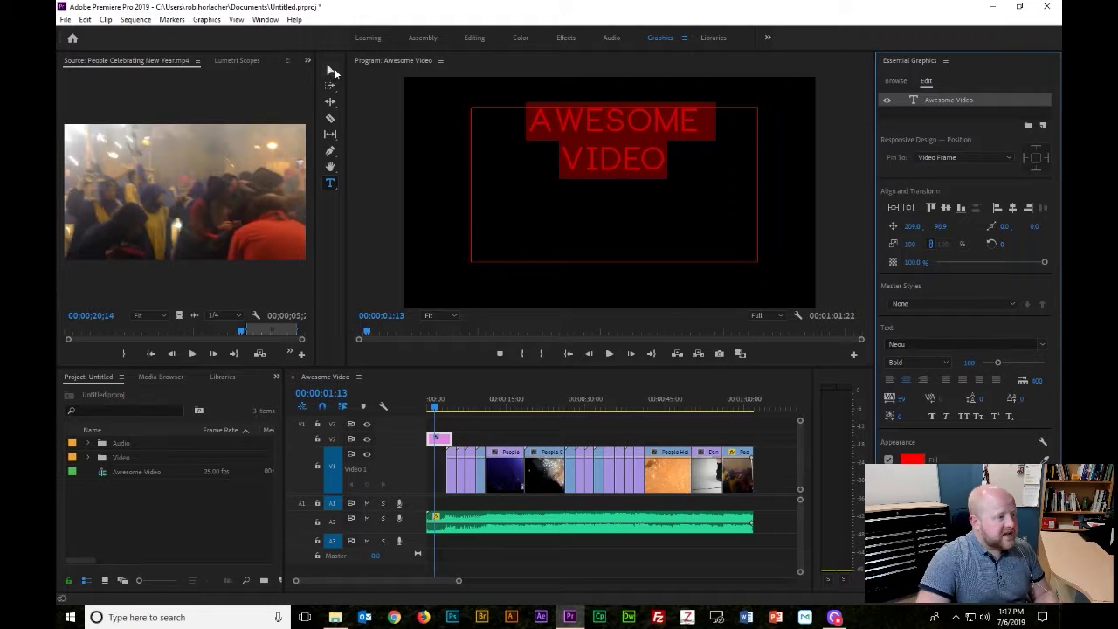
left_click(378, 133)
- Shorten the title's text box to fit its two lines of text and center it vertically in the frame
left_click(636, 154)
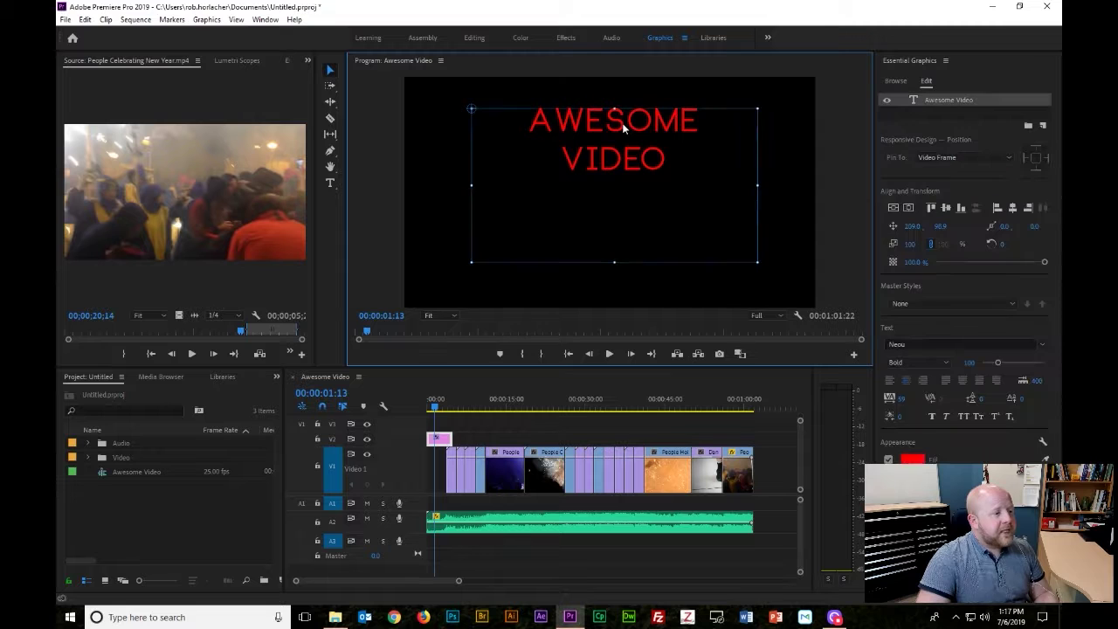
left_click(949, 207)
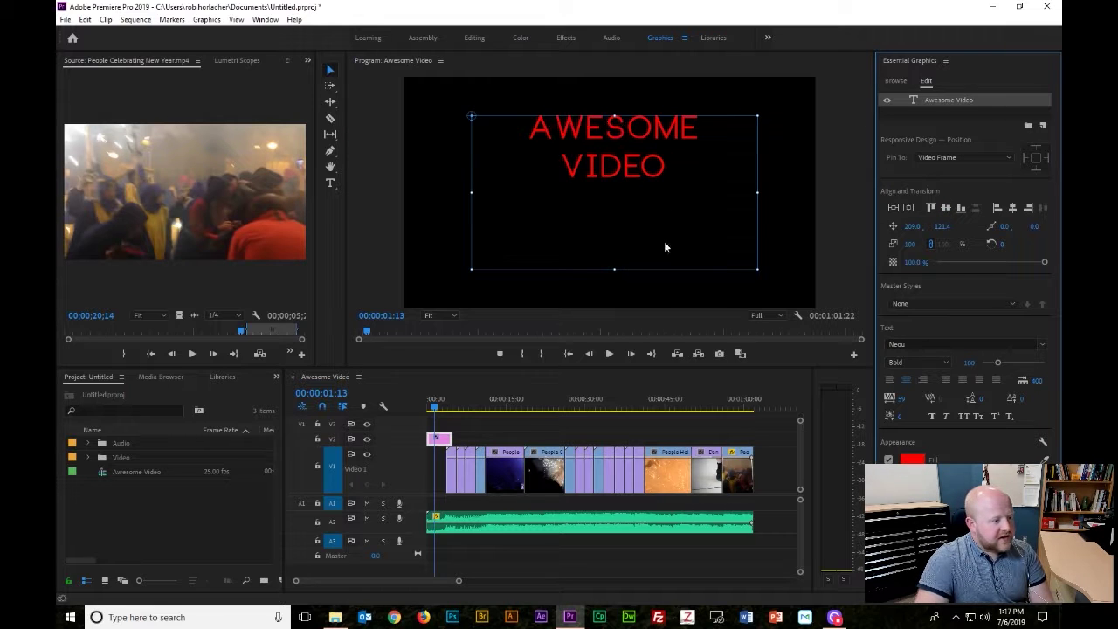
left_click_drag(612, 271, 614, 179)
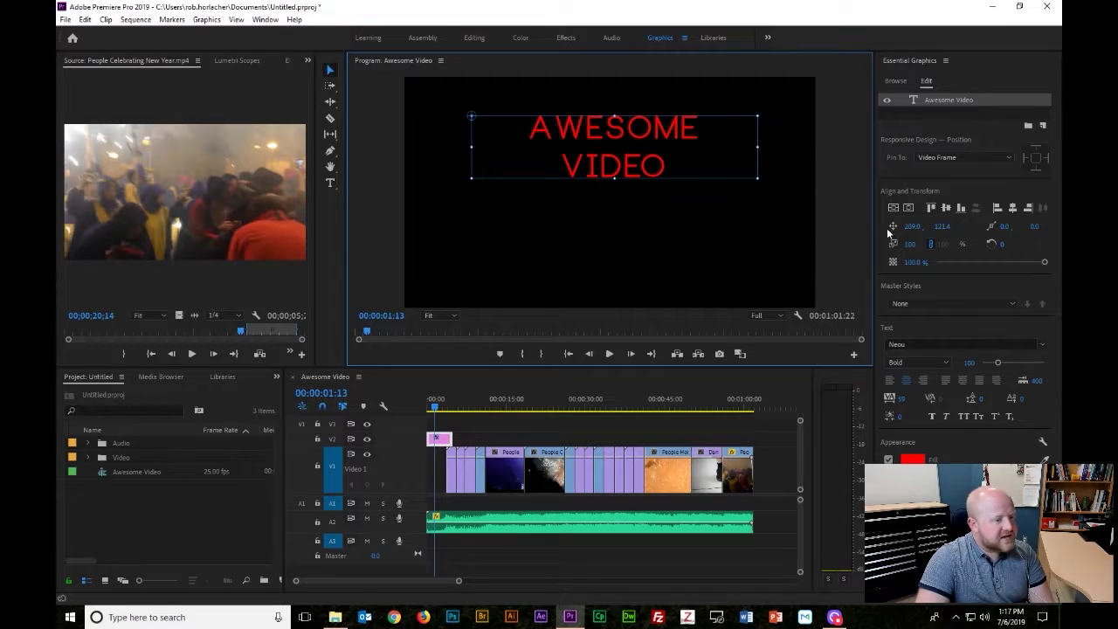
left_click(947, 208)
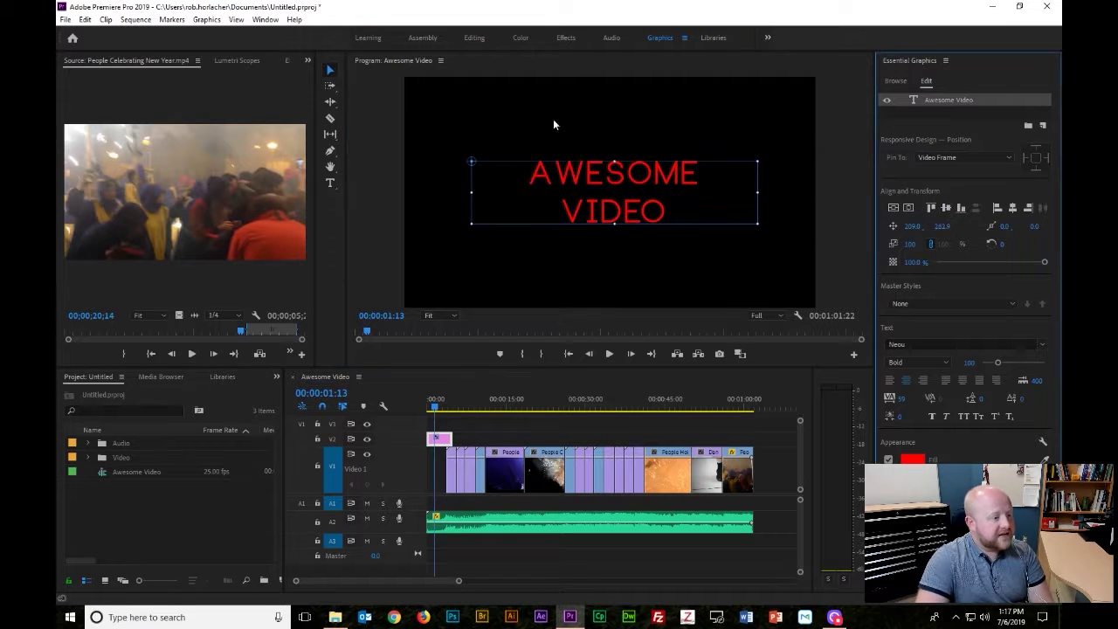
- Center the title's text box horizontally in the frame after trying left and right alignment, and deselect it
left_click(1014, 207)
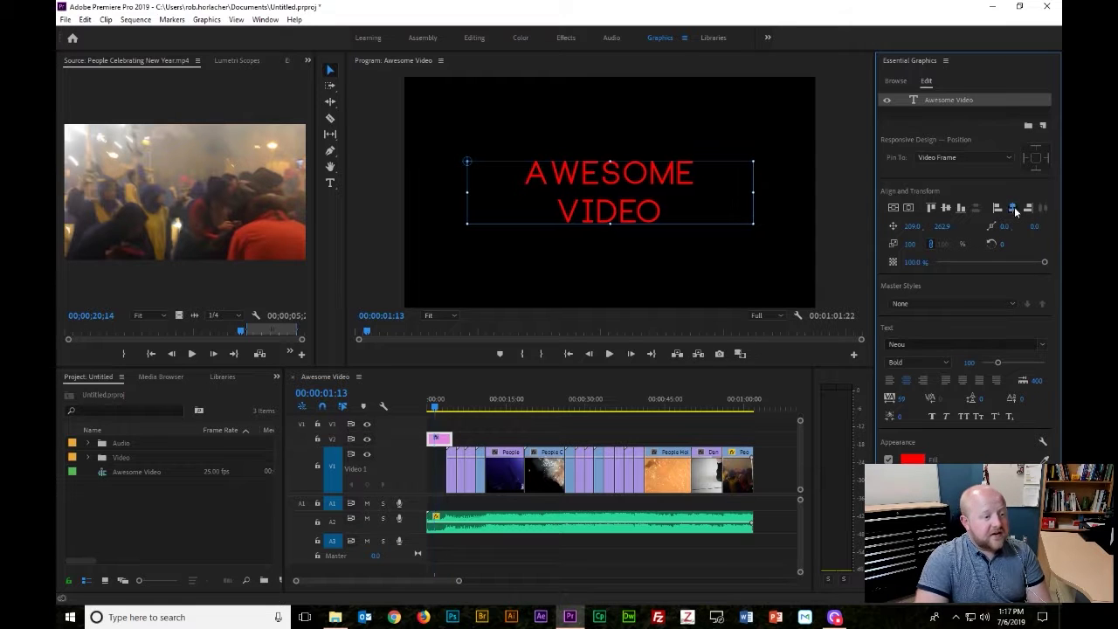
left_click(996, 207)
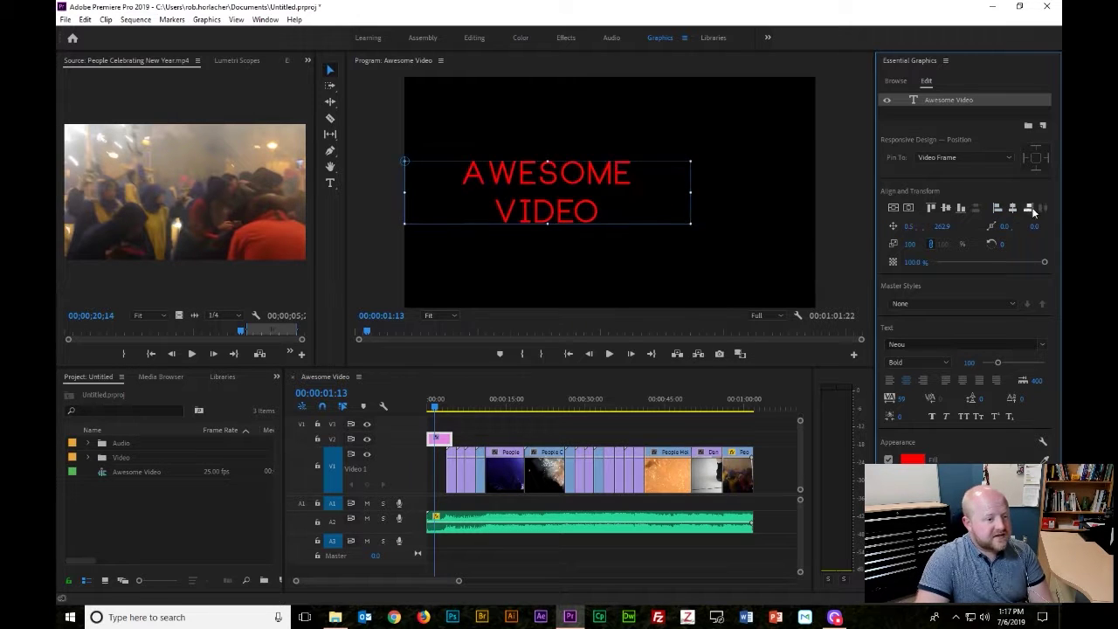
left_click(1028, 207)
left_click(1013, 208)
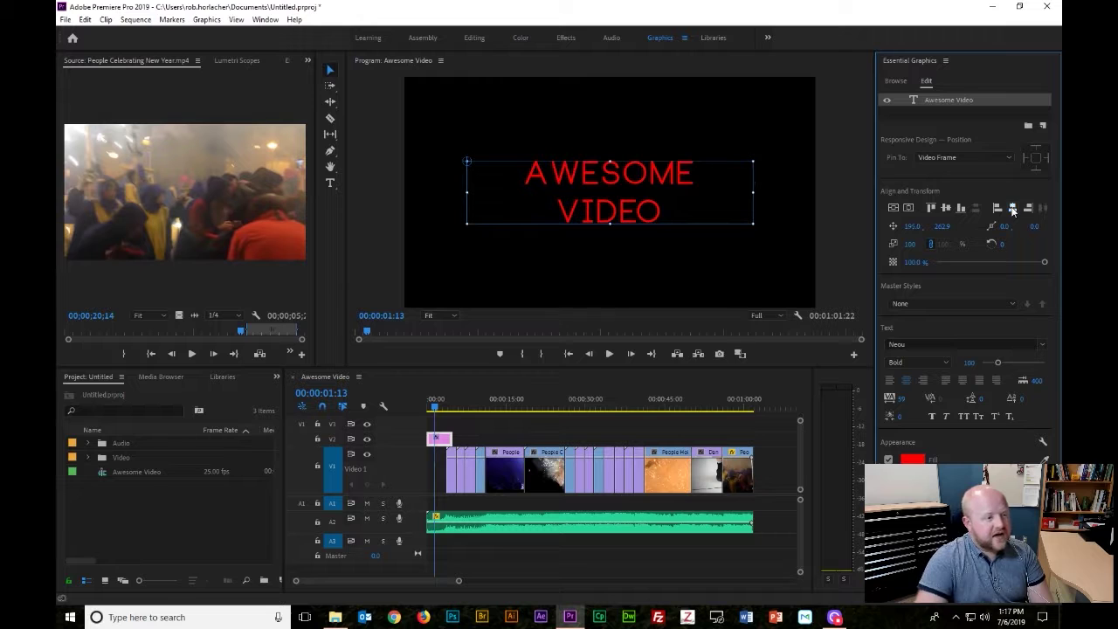
left_click(644, 130)
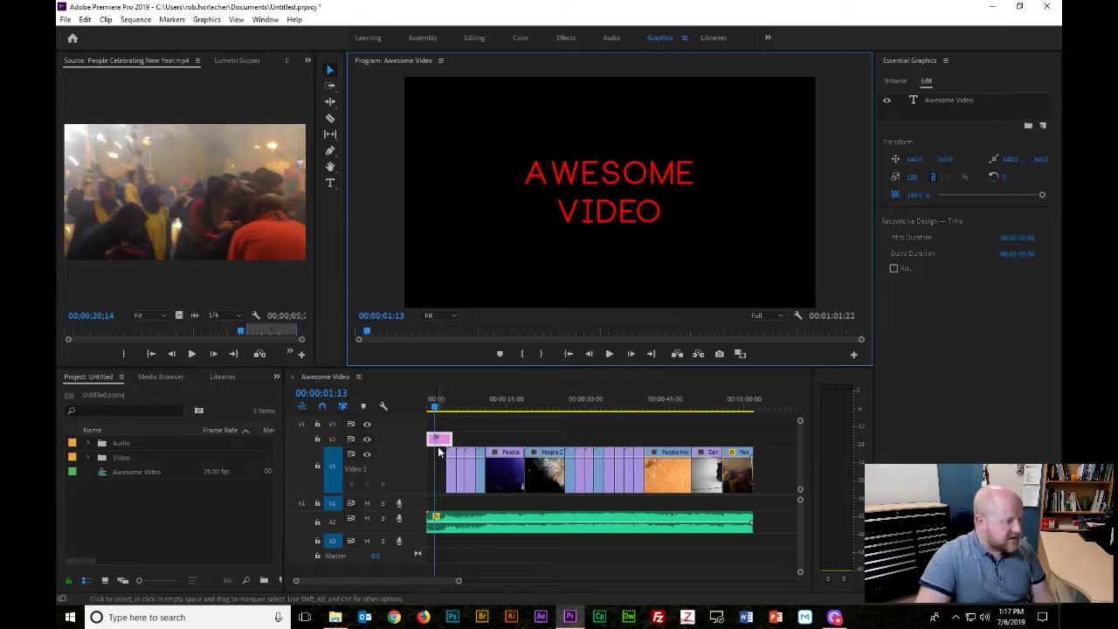
- Move the title clip on V2 to the start of the first video clip and check it at 00:00:05:05
mouse_move(438, 439)
left_mouse_down()
mouse_move(467, 441)
mouse_move(457, 440)
left_mouse_up()
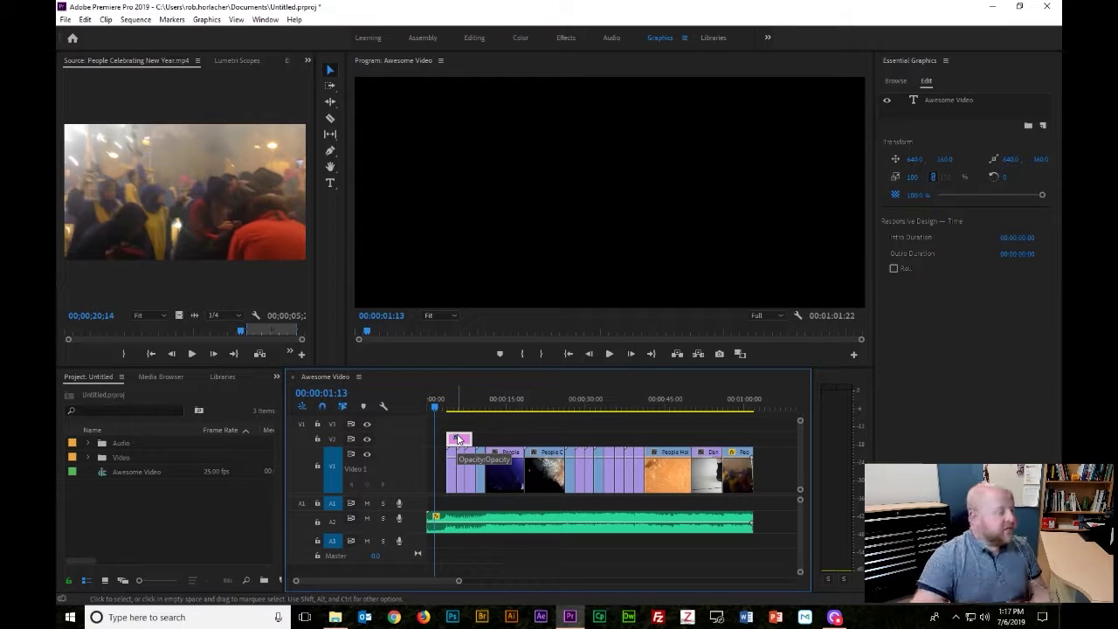
left_click(438, 408)
left_click_drag(439, 408, 453, 408)
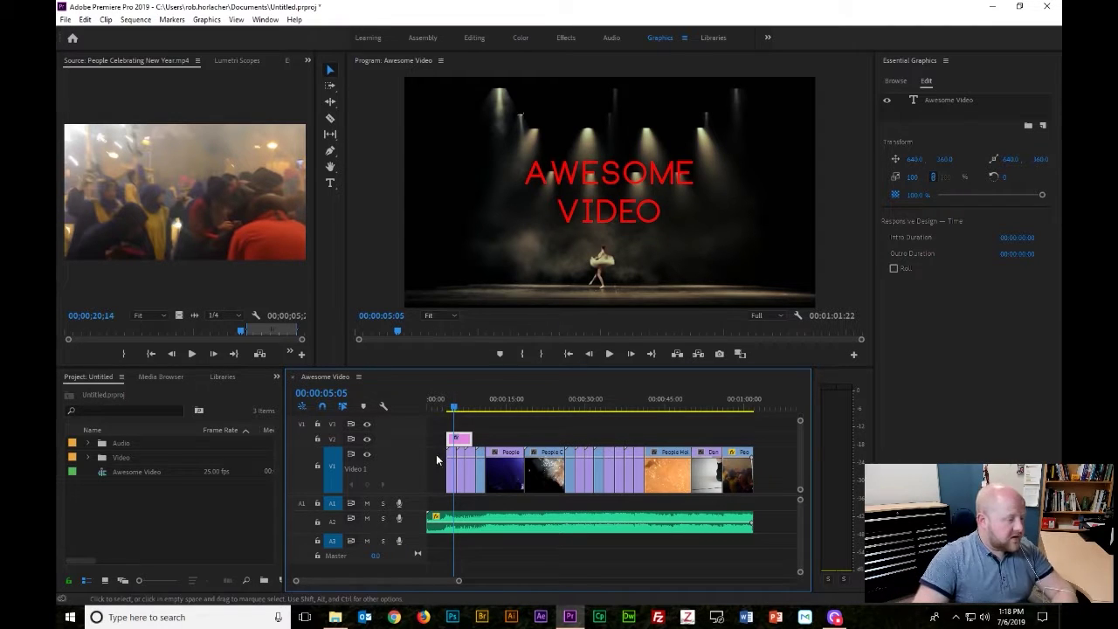
- Try the first video clip on V3 above the title clip, undo the move, and scrub through the title section
left_click_drag(450, 465, 455, 406)
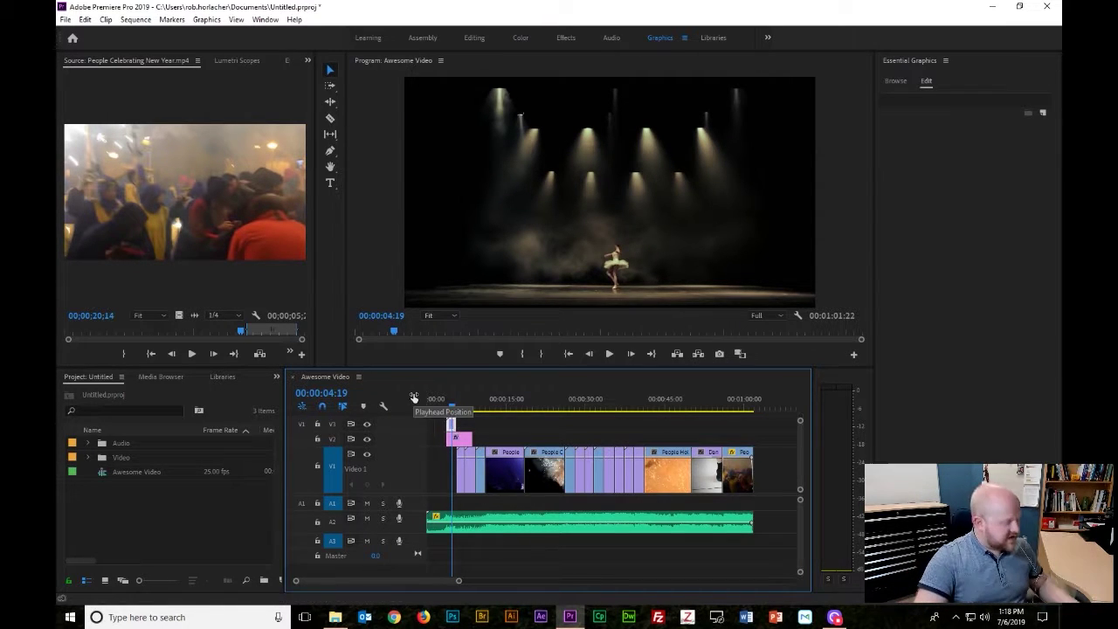
left_click_drag(413, 397, 411, 392)
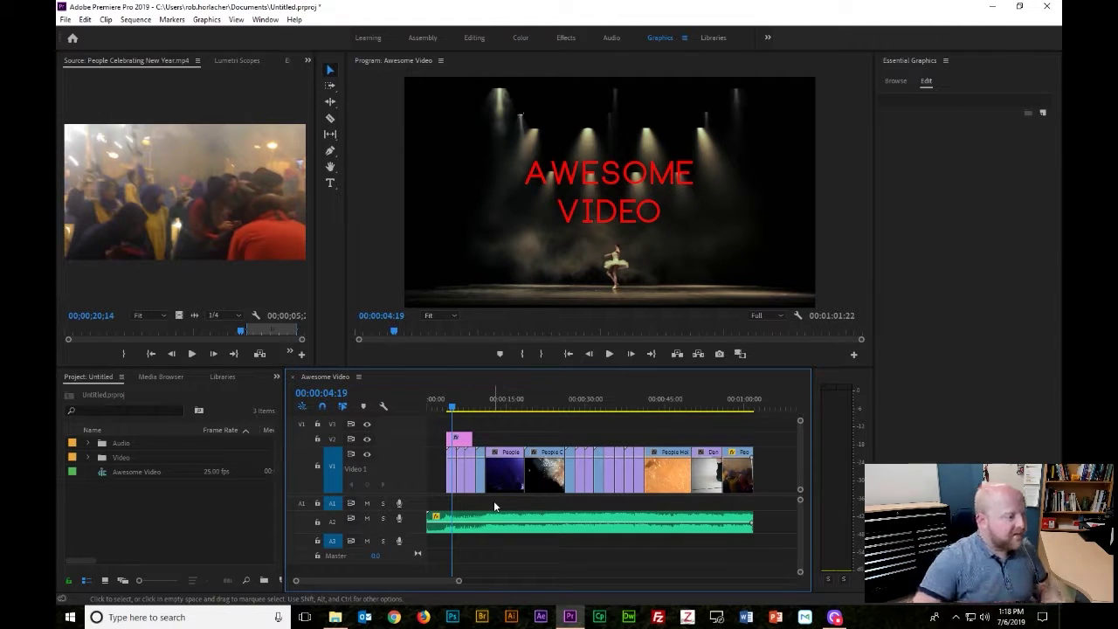
left_click(441, 409)
left_click_drag(441, 409, 468, 410)
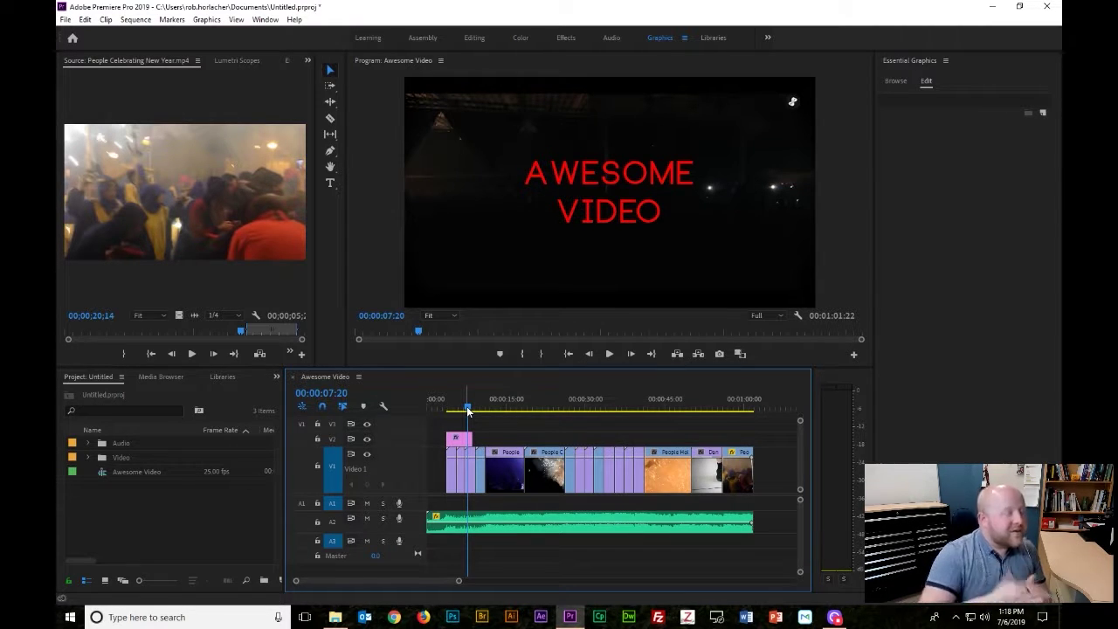
- Add the Angled Coming Up Next template on V2 above the last video clip and play back the ending
left_click_drag(467, 410, 741, 412)
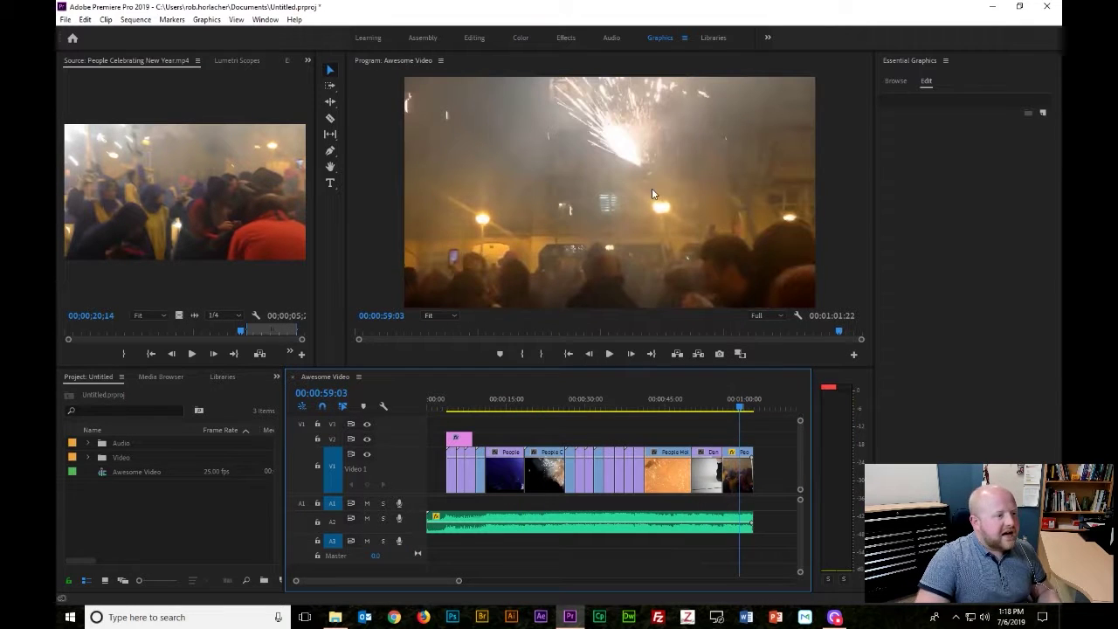
left_click(895, 81)
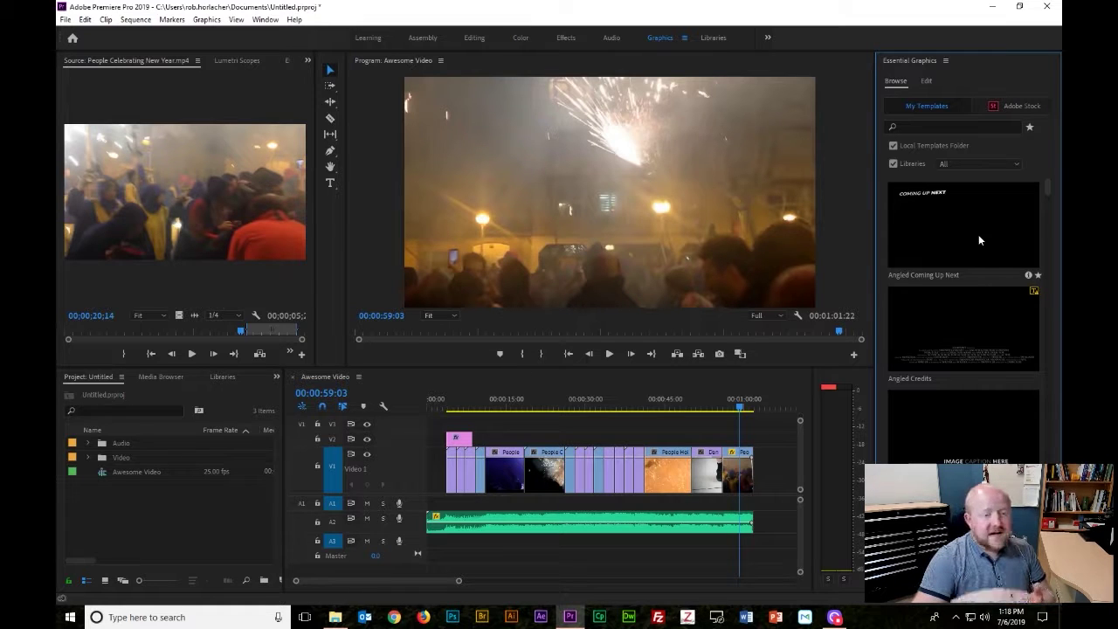
left_click_drag(978, 228, 745, 441)
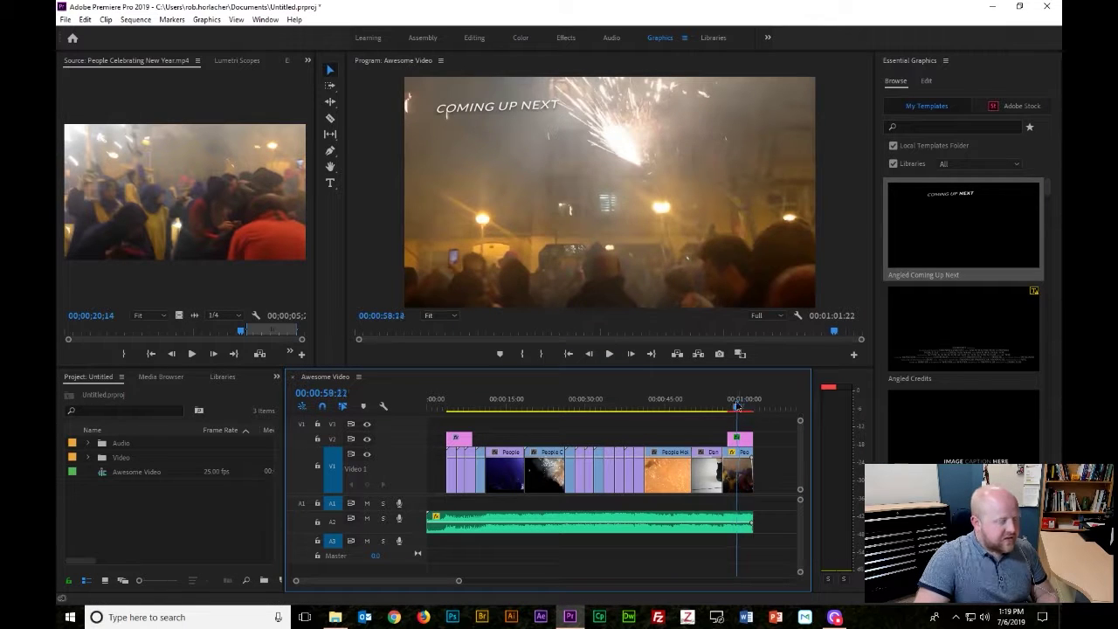
left_click(681, 408)
left_click(654, 408)
key("space")
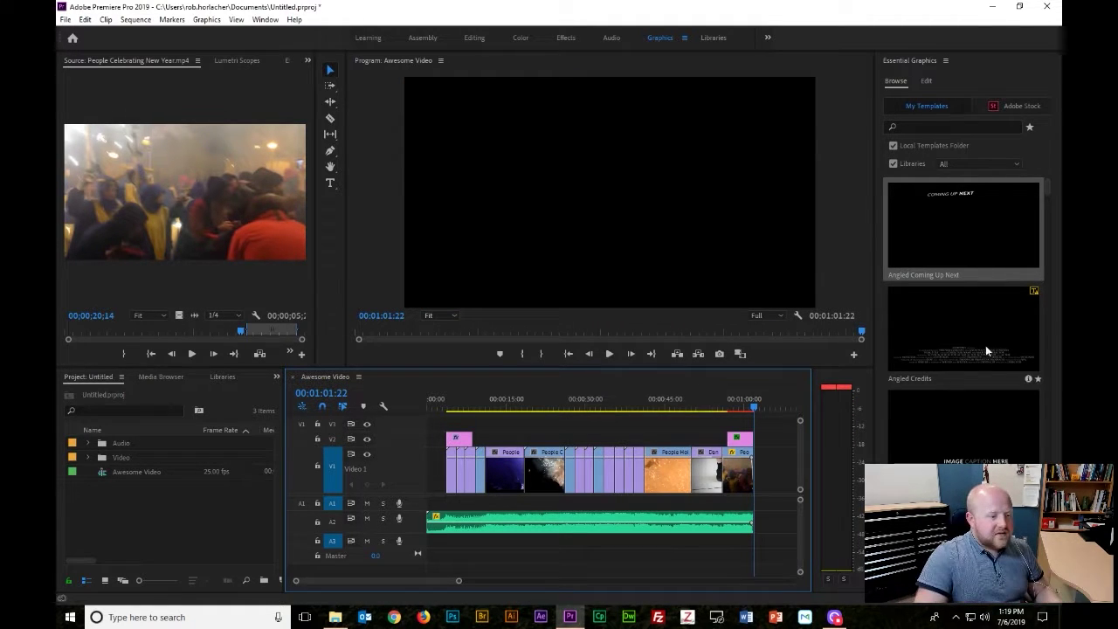
- Browse the other motion graphics templates available for titles, captions and credits
scroll(979, 345, "down", 3)
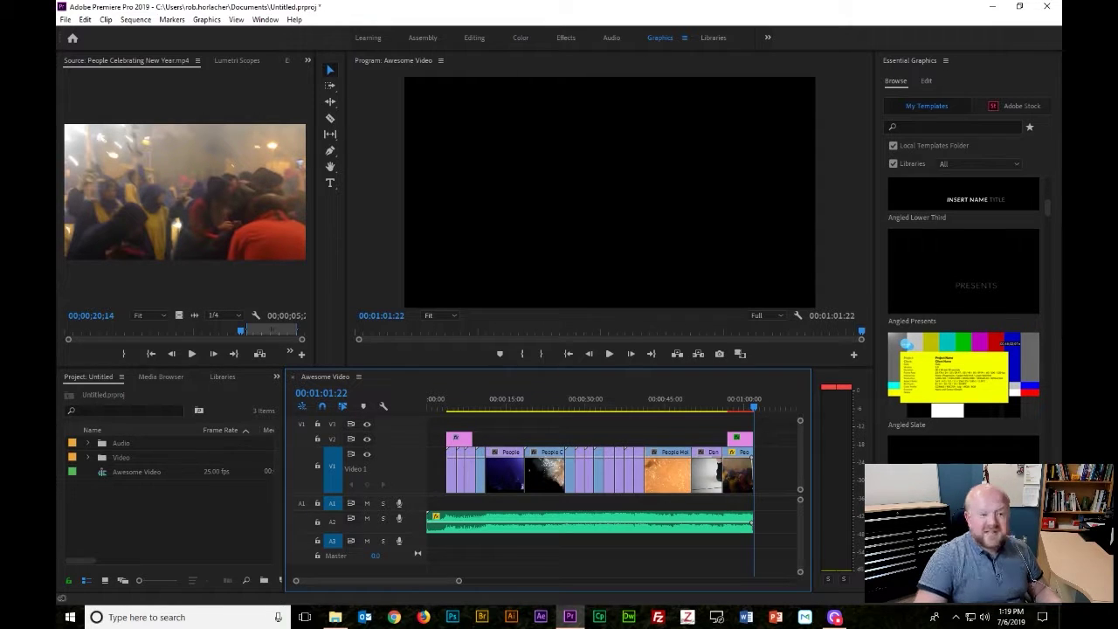
scroll(963, 305, "down", 3)
scroll(963, 306, "down", 4)
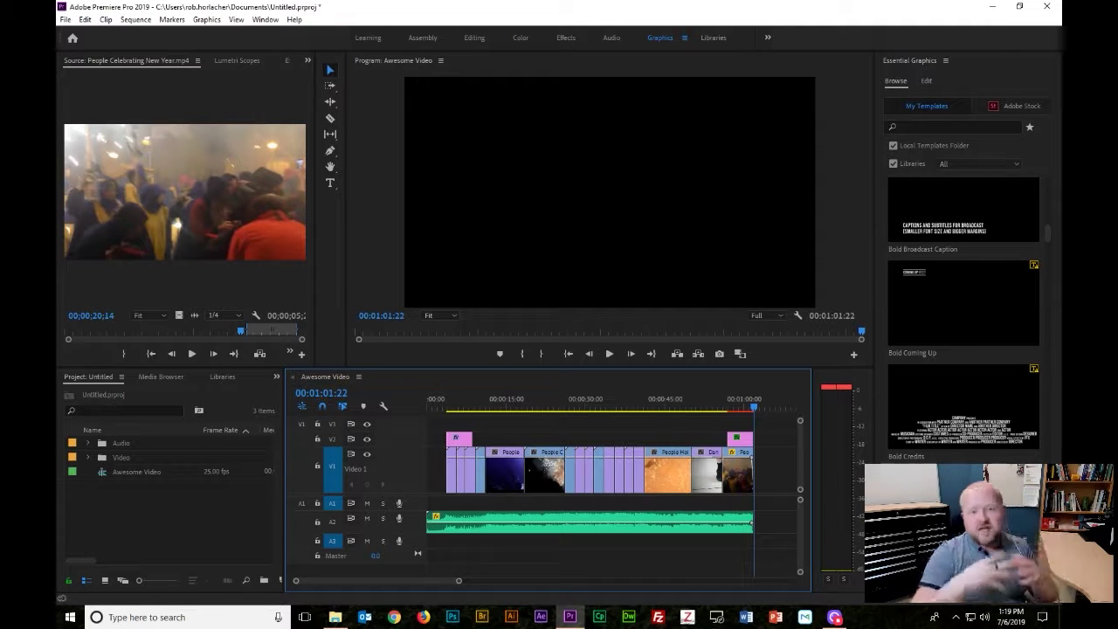
- Select the first ballet dancer clip on V1, show the frame at 00:00:04:19, and switch to the Color workspace
left_click(449, 404)
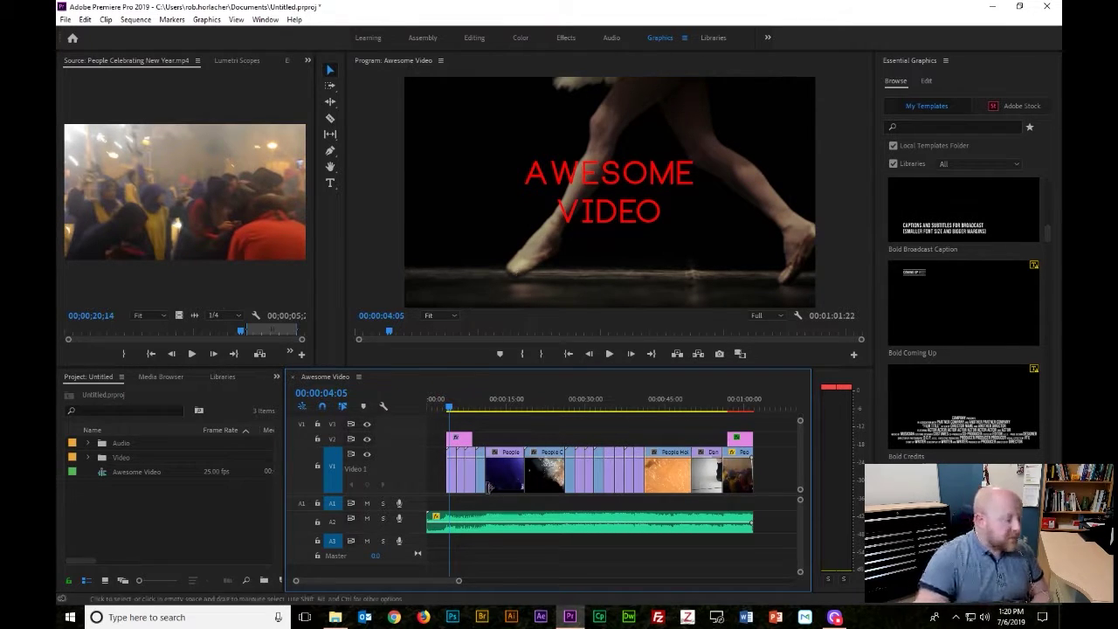
left_click(451, 468)
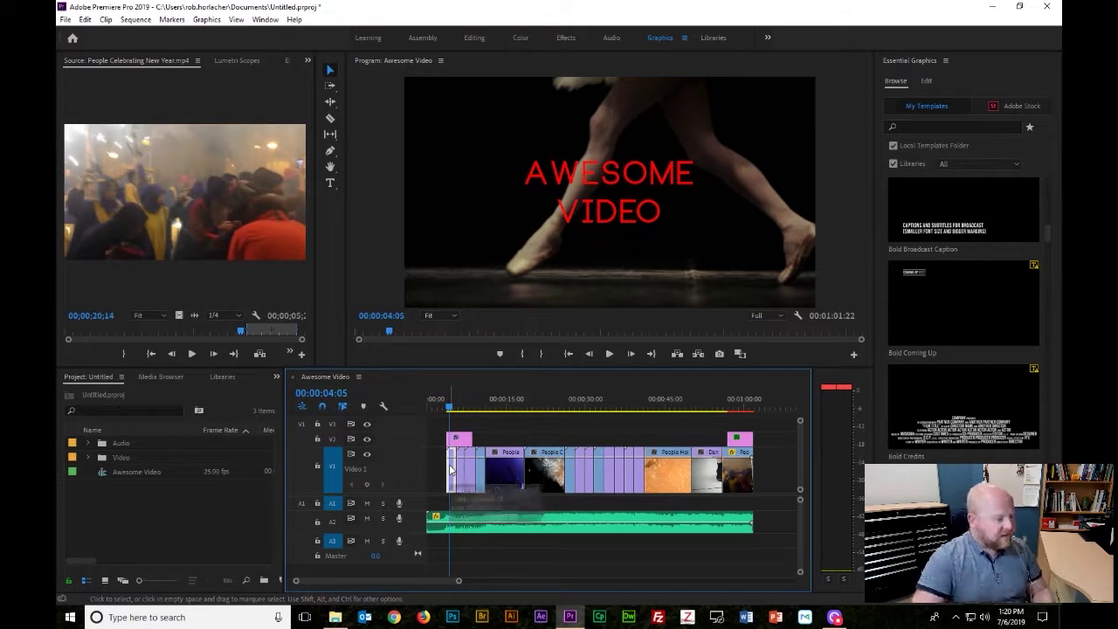
left_click_drag(448, 409, 452, 409)
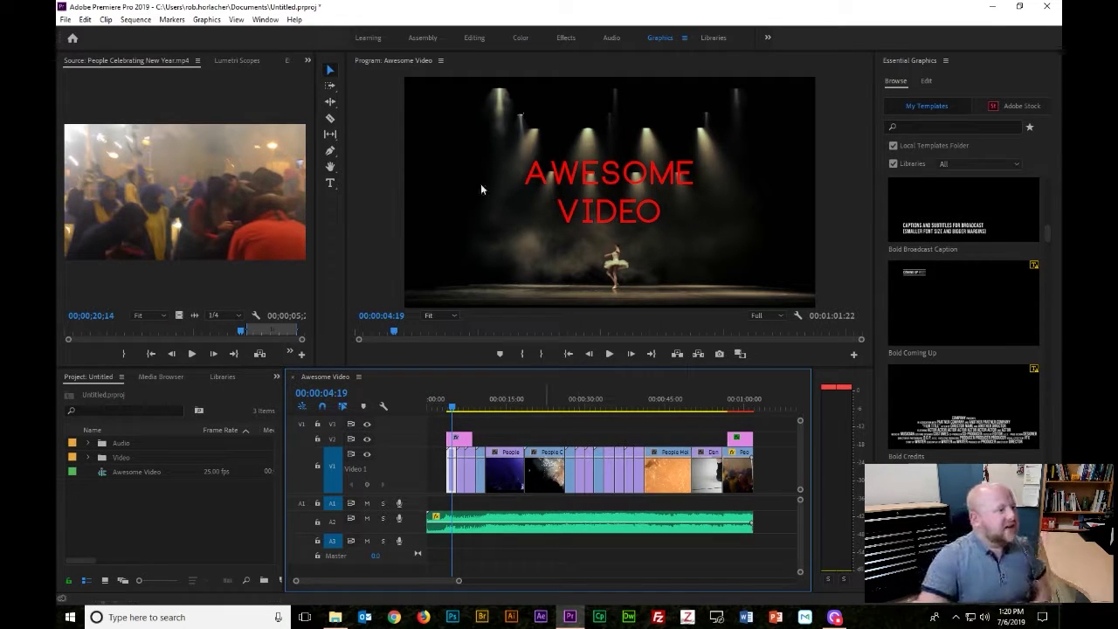
left_click(519, 39)
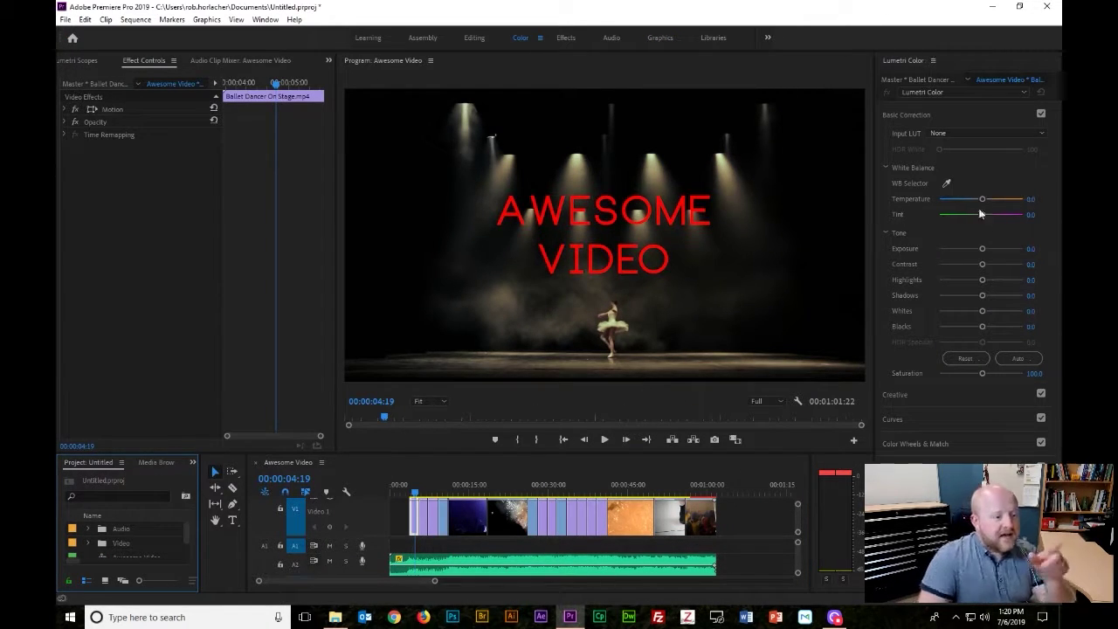
left_click(519, 474)
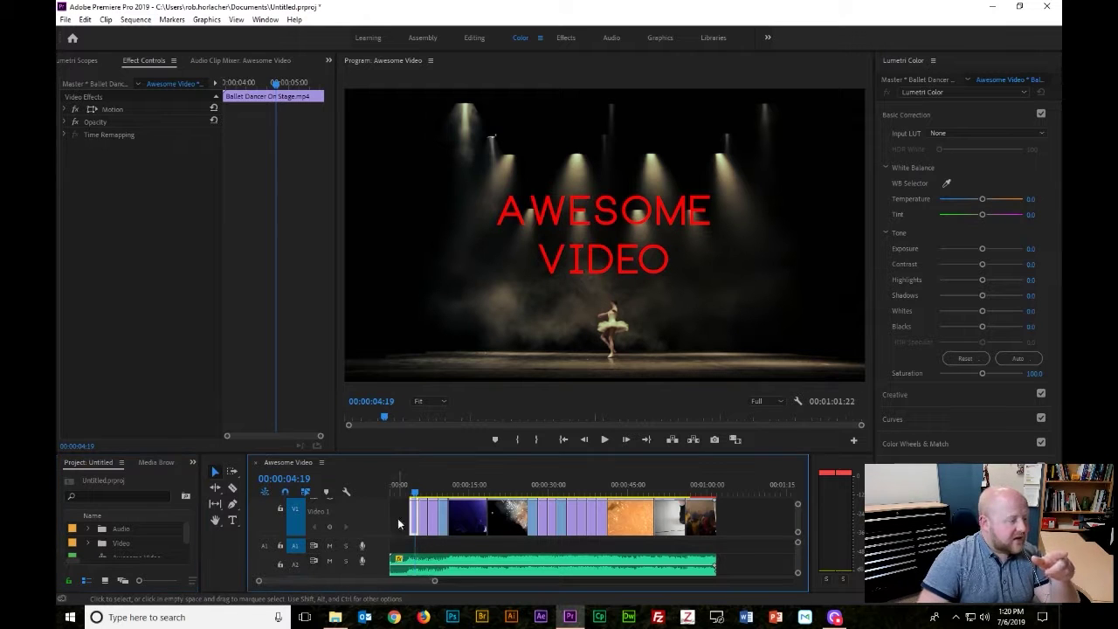
left_click(419, 519)
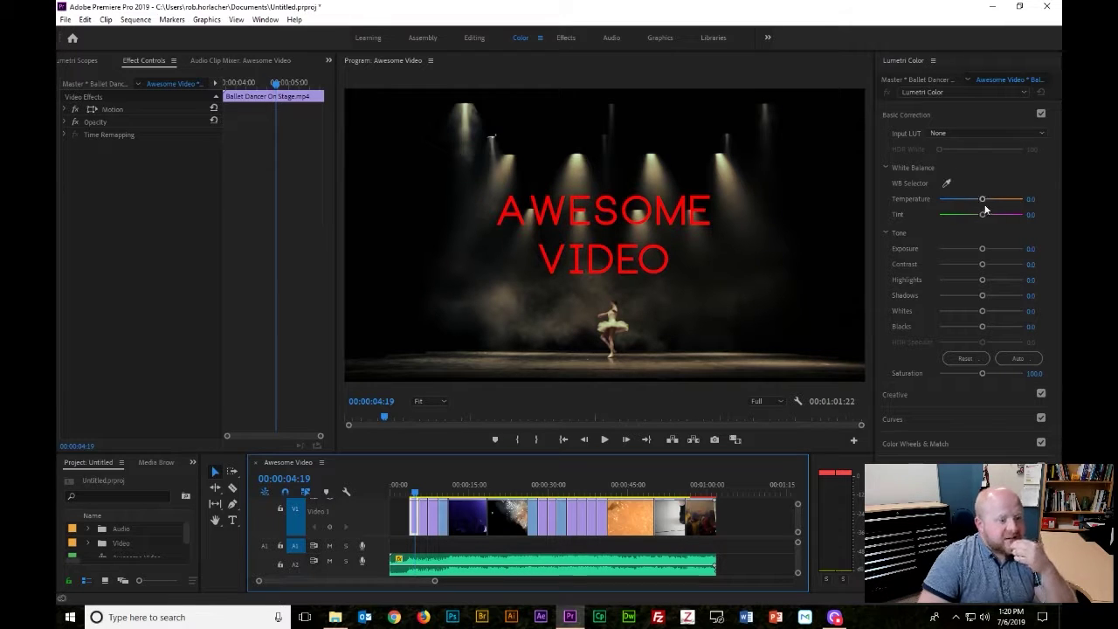
- Try shifting the ballet dancer clip's Temperature and Tint, and reset both to 0
mouse_move(982, 201)
left_mouse_down()
mouse_move(938, 203)
mouse_move(1026, 207)
mouse_move(931, 204)
mouse_move(1028, 203)
mouse_move(969, 202)
mouse_move(982, 203)
left_mouse_up()
left_click(1033, 200)
type("0")
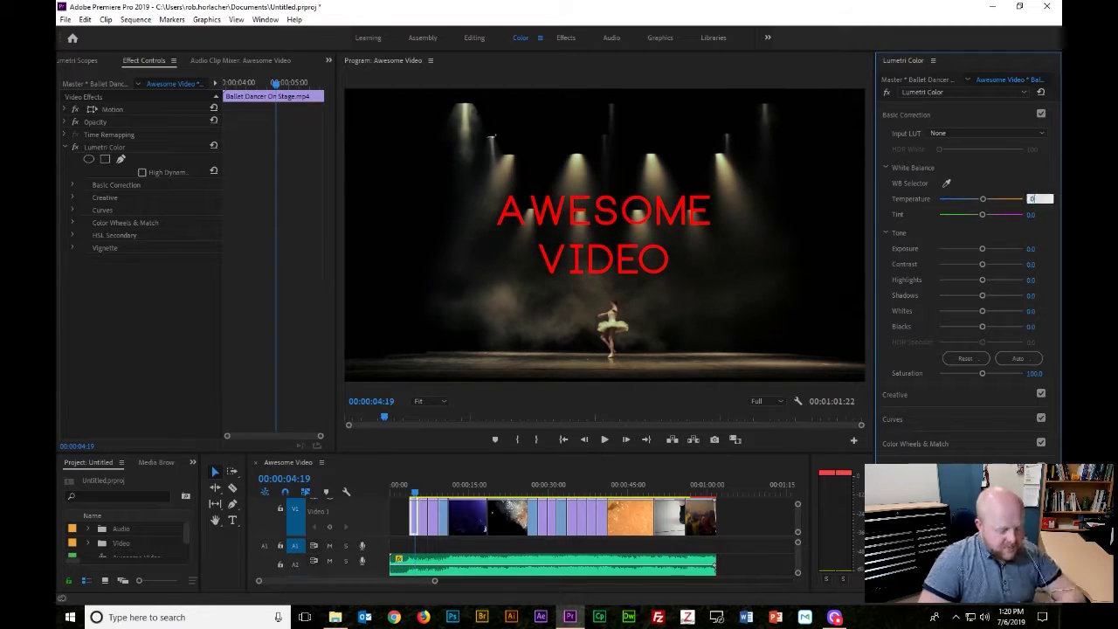
key("Return")
mouse_move(984, 220)
left_mouse_down()
mouse_move(1027, 218)
mouse_move(924, 220)
mouse_move(966, 220)
left_mouse_up()
left_click(1035, 215)
type("0")
key("Return")
- Set the ballet dancer clip's Exposure to 0.2, Highlights to -12.9, Shadows to 24.3, Whites to 15.7 and Saturation to 0
left_click_drag(982, 249, 988, 317)
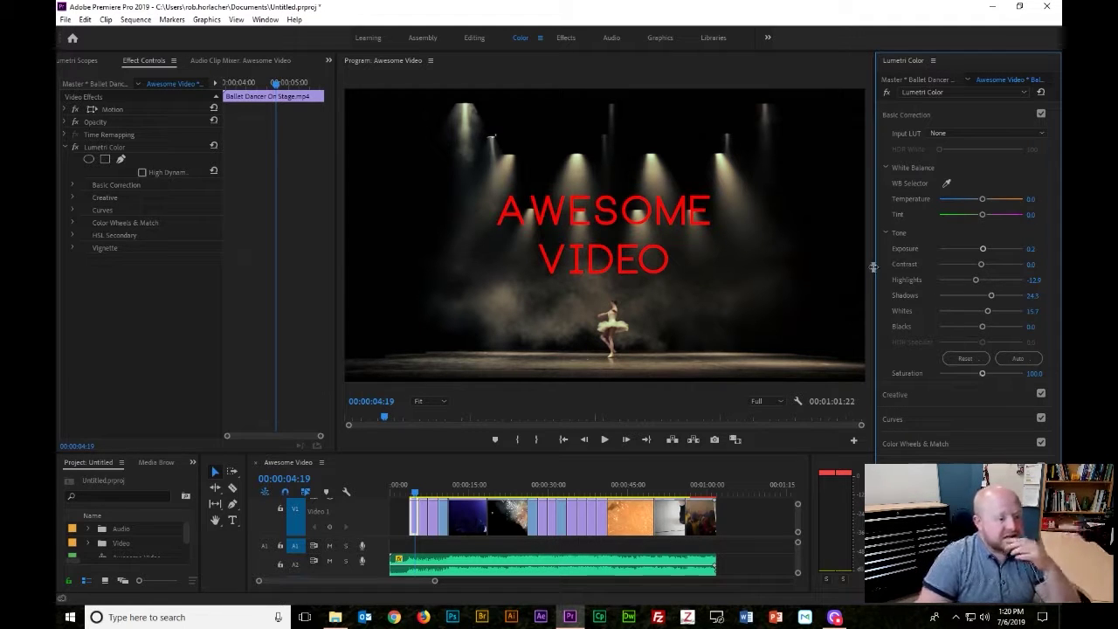
left_click_drag(984, 372, 939, 373)
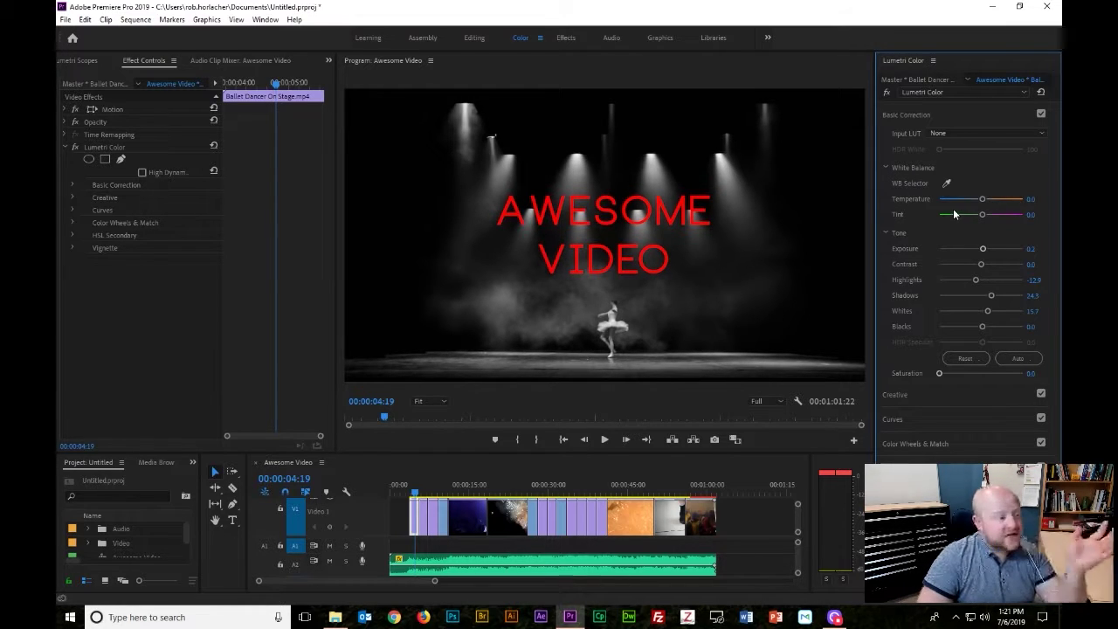
- Apply a Monochrome Fuji ETERNA 250D Kodak creative look to the ballet dancer clip and preview further looks
left_click(907, 396)
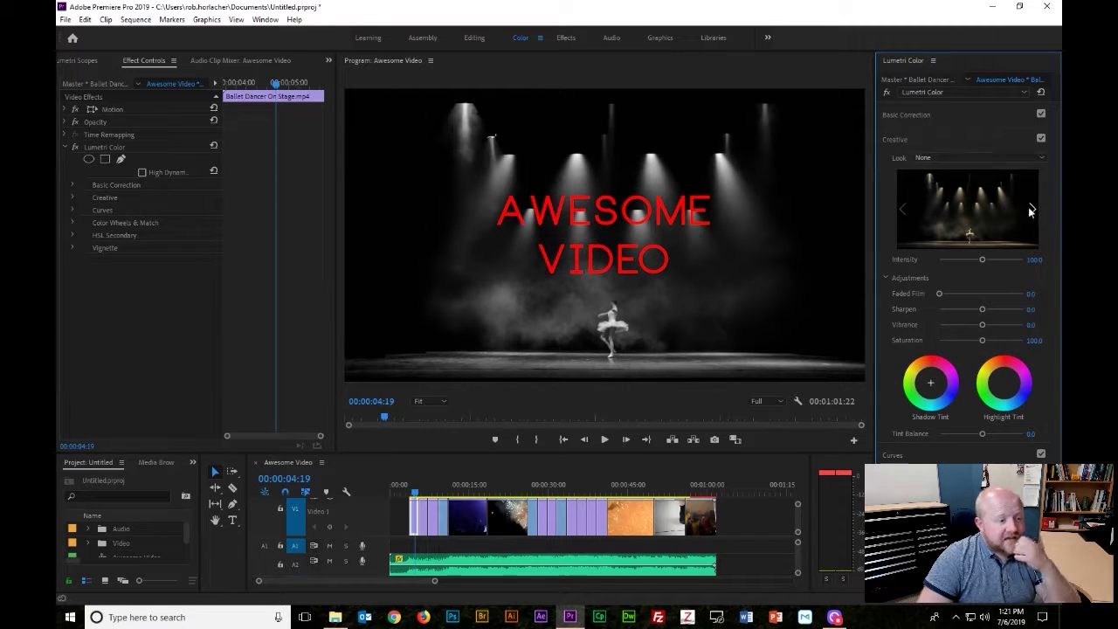
left_click(955, 159)
left_click(969, 301)
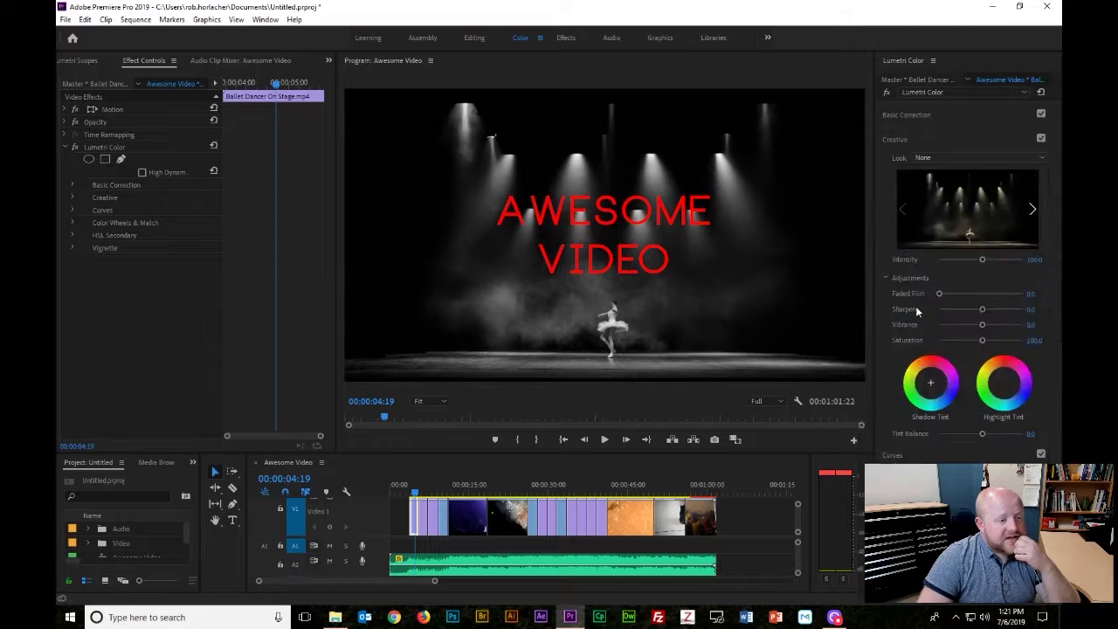
left_click(1033, 209)
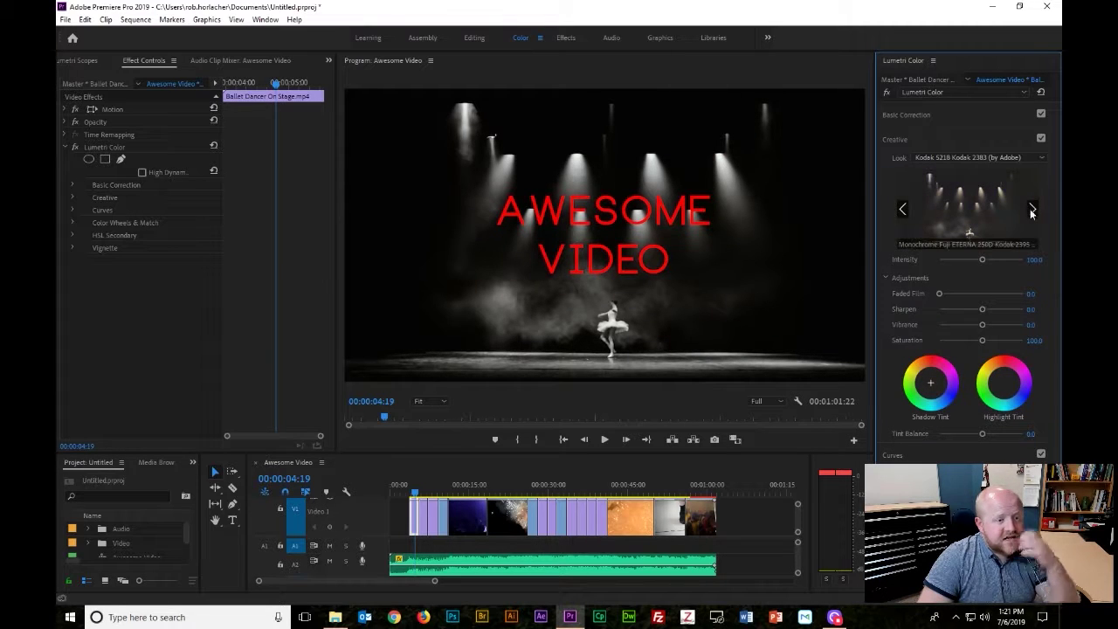
left_click(969, 211)
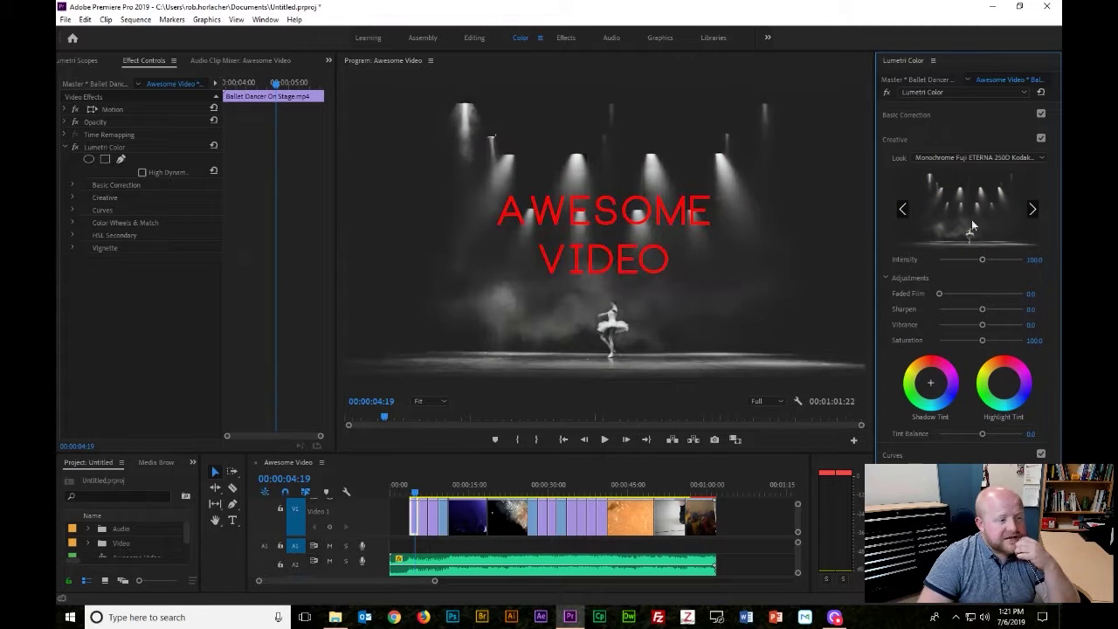
left_click(1032, 210)
left_click(1032, 210)
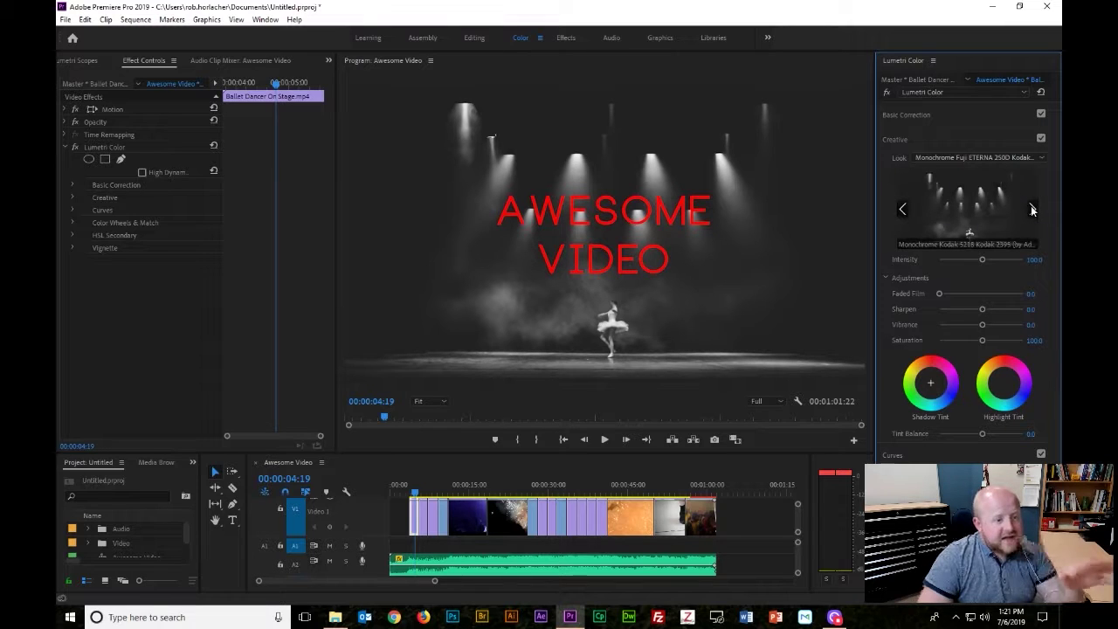
- Replace the ballet dancer clip's creative look with SL BIG
left_click(1032, 209)
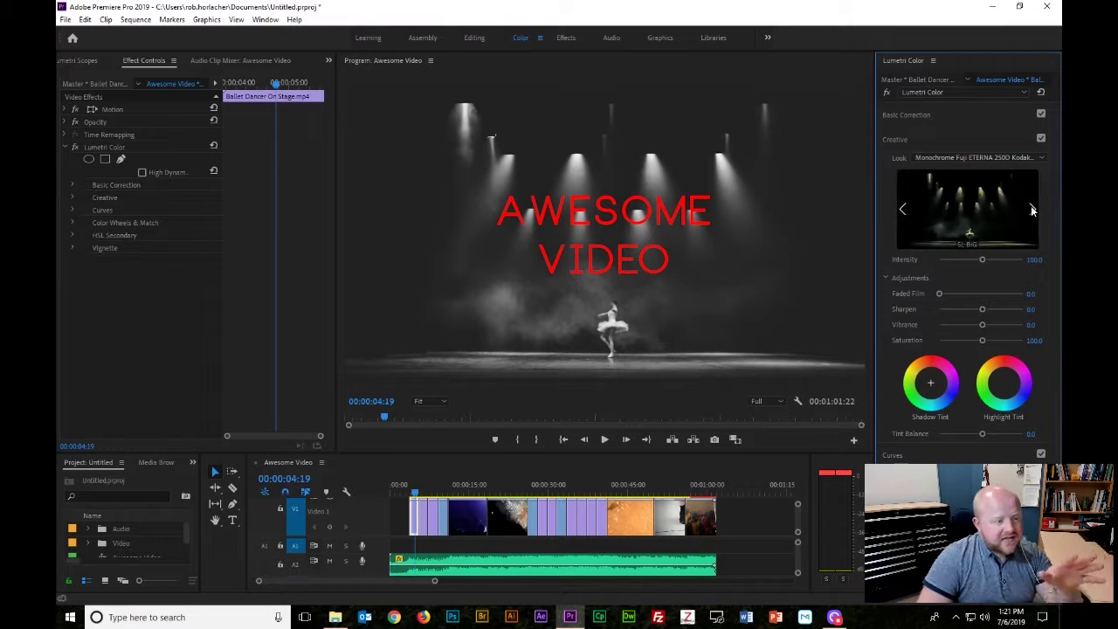
left_click(966, 206)
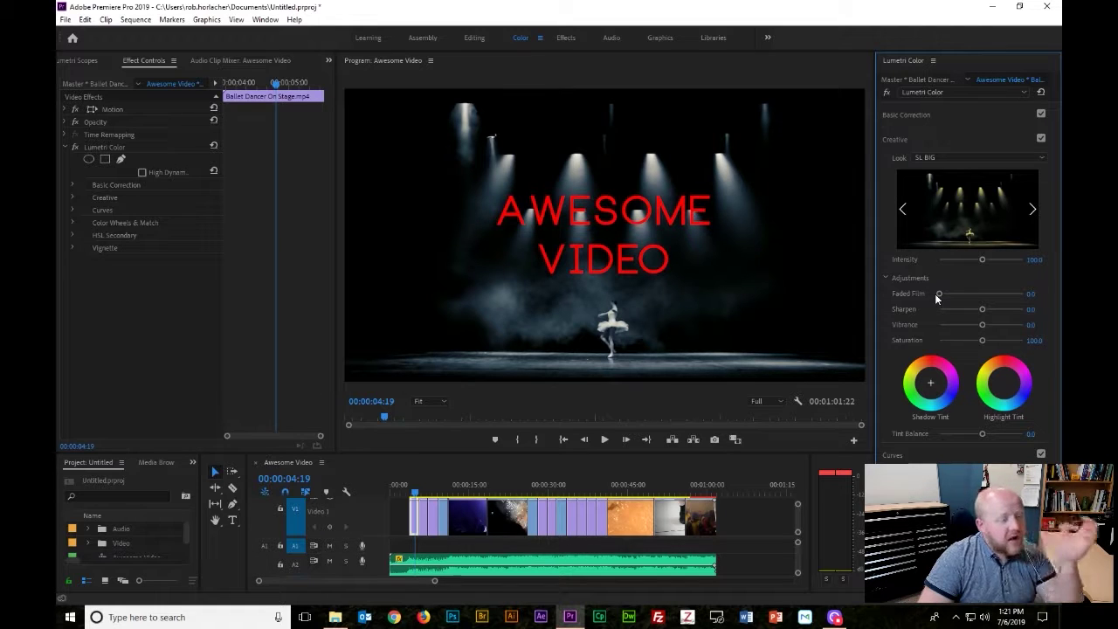
mouse_move(939, 294)
left_mouse_down()
mouse_move(1006, 295)
mouse_move(929, 304)
left_mouse_up()
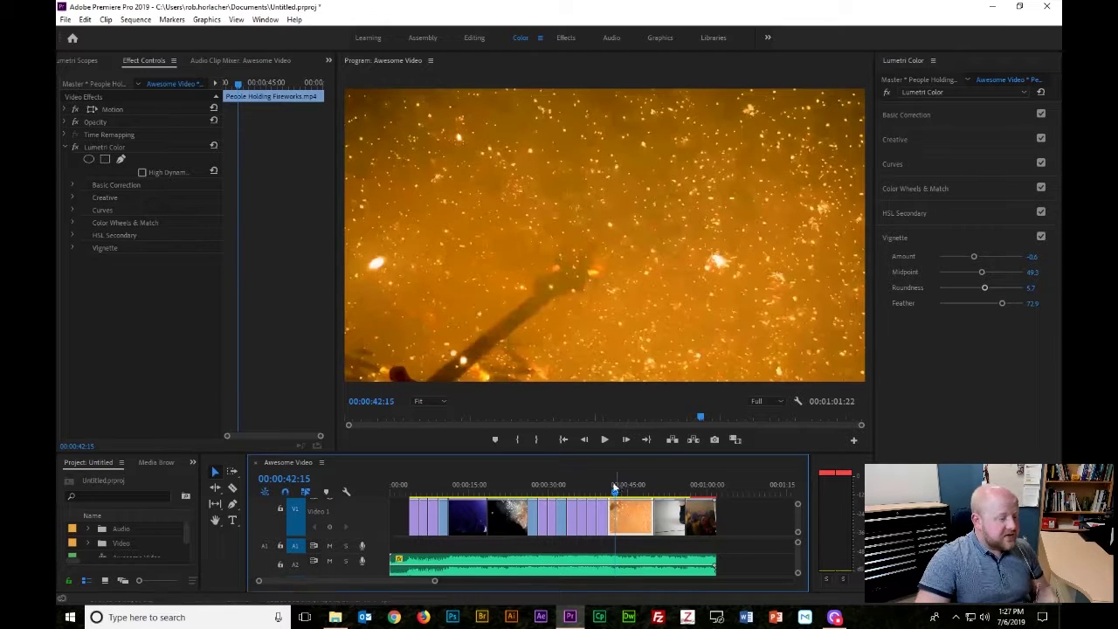
- Show the People Holding Fireworks clip at 00:00:43:18 and copy its Lumetri Color effect
left_click_drag(616, 493, 621, 493)
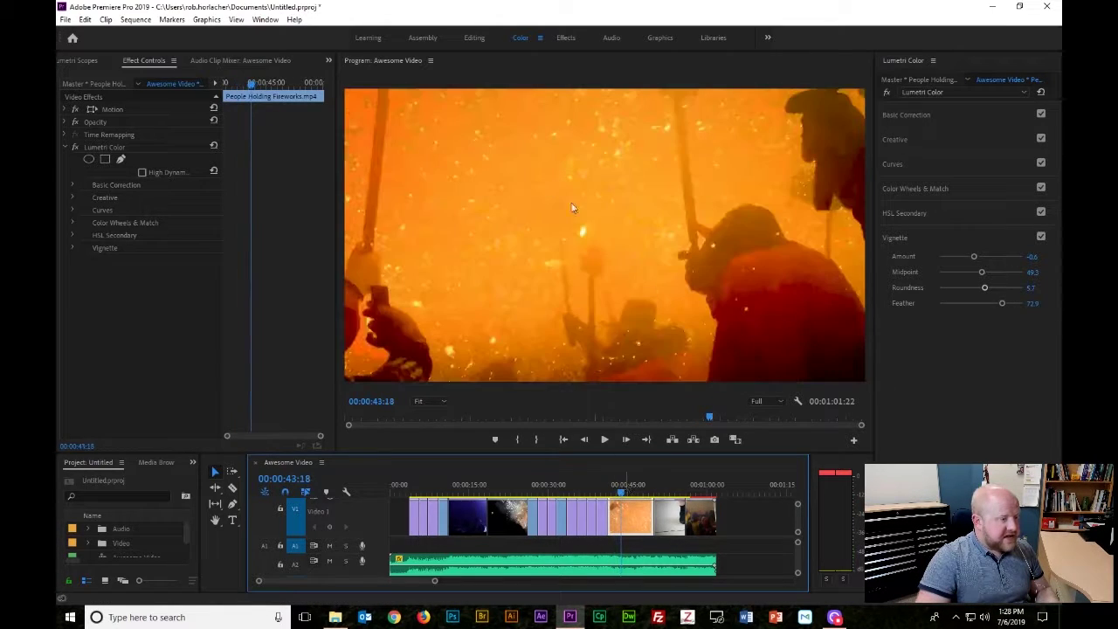
left_click(97, 146)
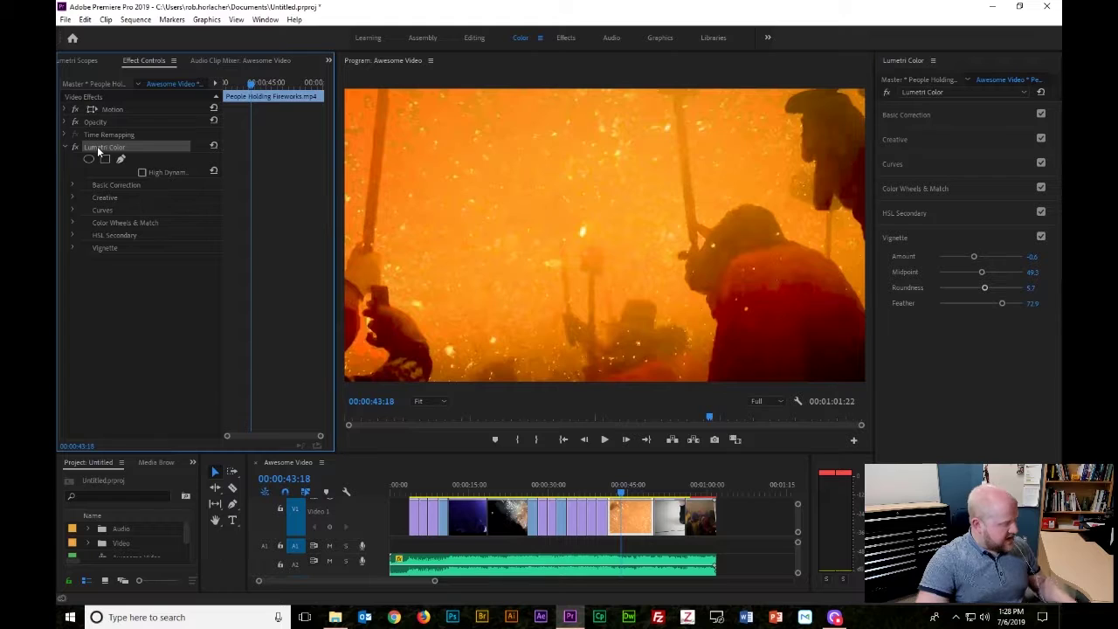
right_click(99, 150)
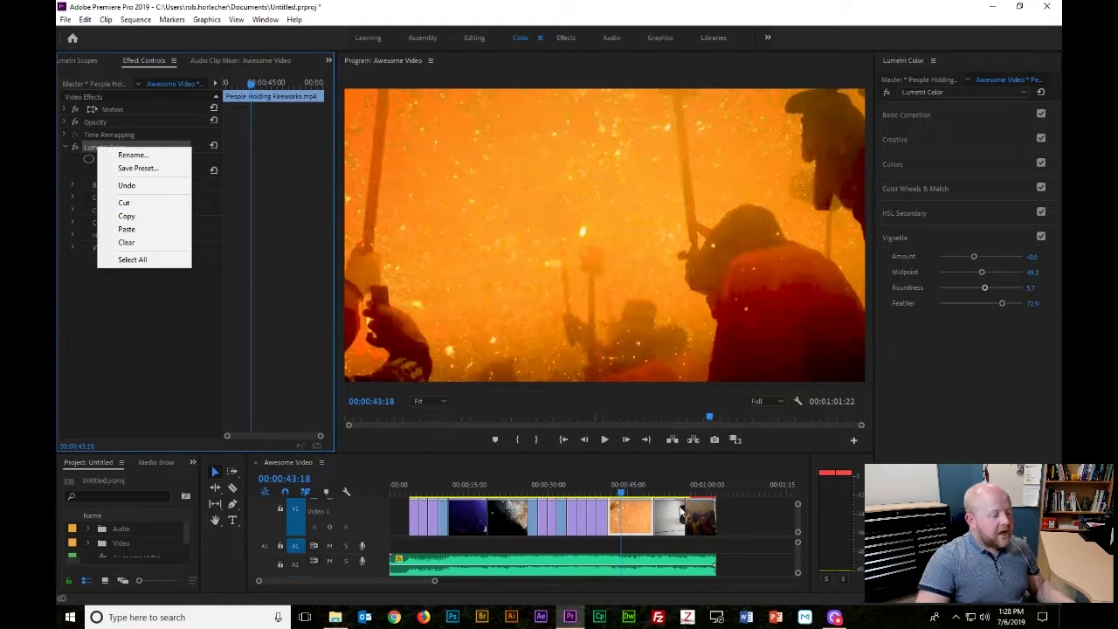
- Select the Dance - 6888 clip, show its frame at 00:00:53:06, and paste the copied Lumetri Color effect onto it
left_click(678, 515)
left_click_drag(622, 496, 667, 496)
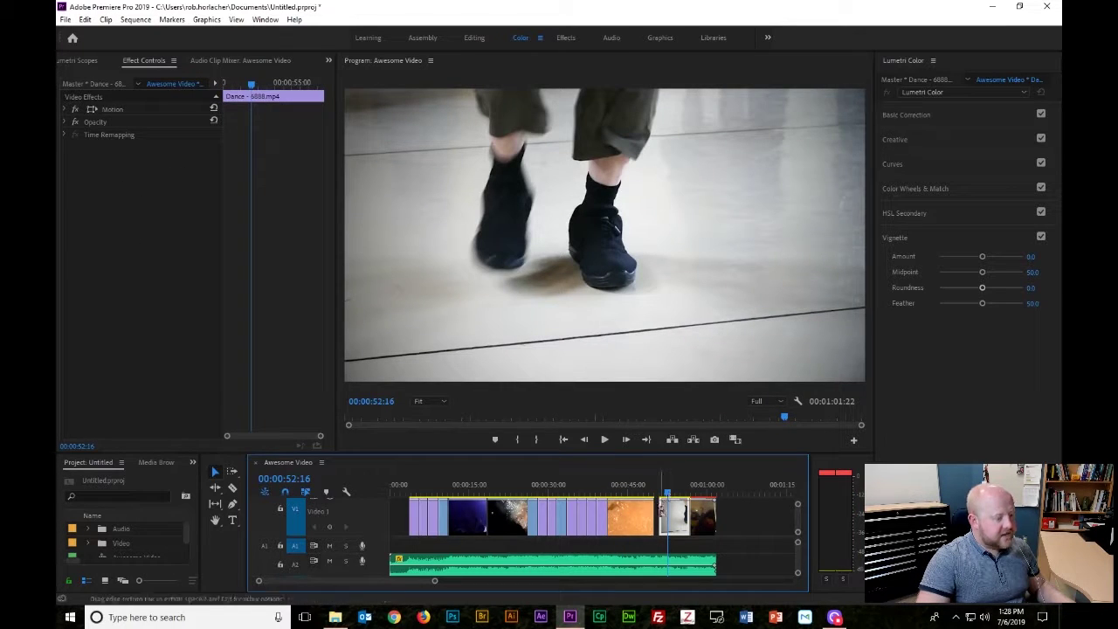
key("ctrl+z")
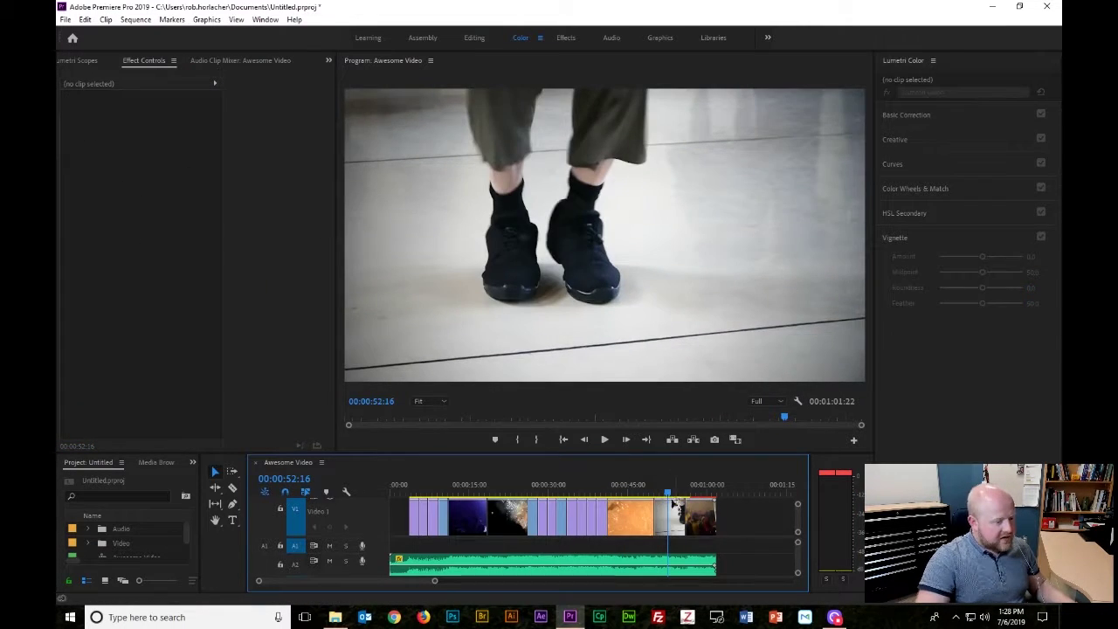
left_click(670, 494)
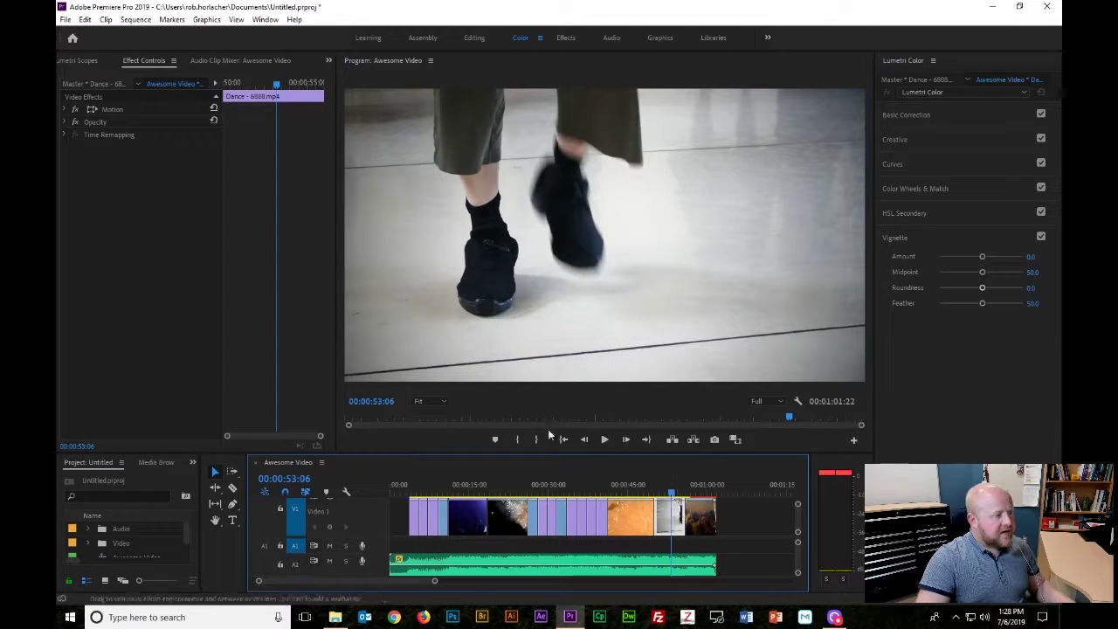
left_click(116, 214)
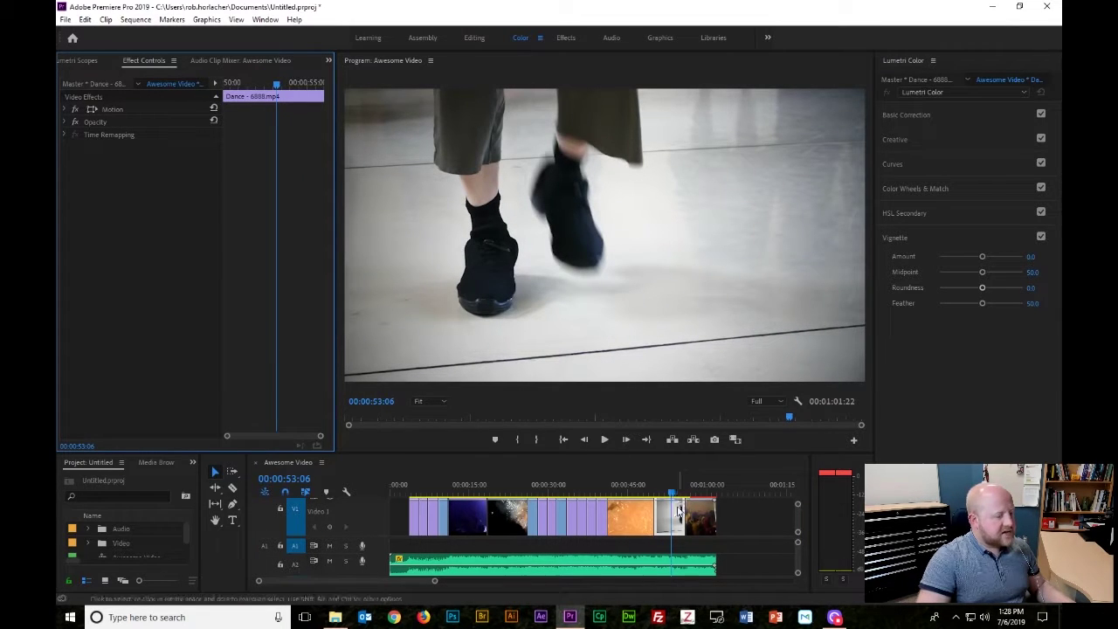
right_click(103, 188)
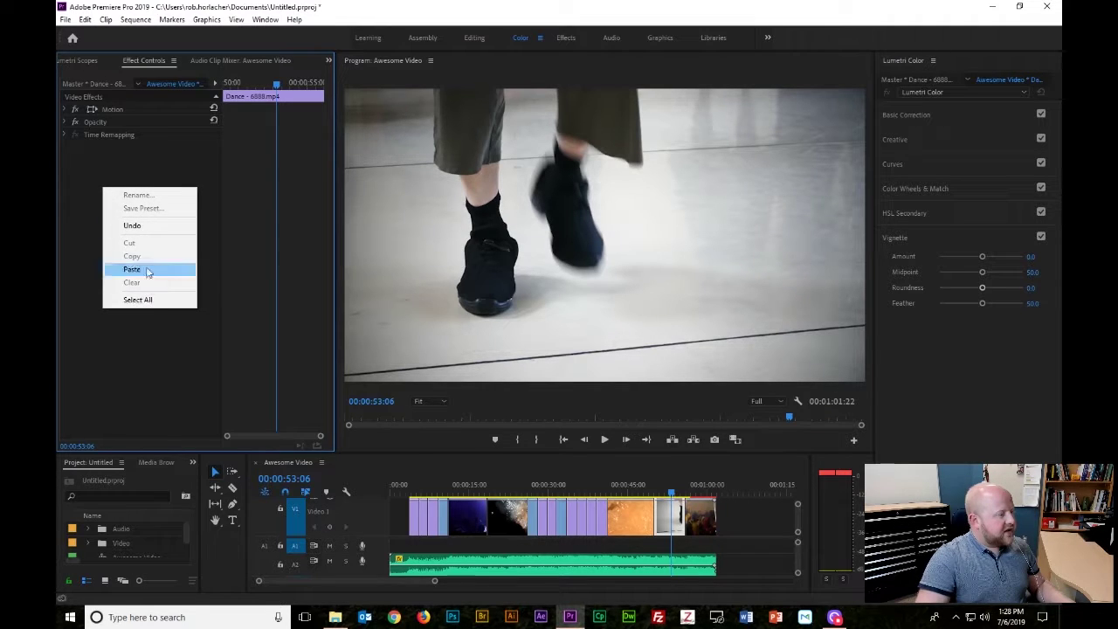
left_click(111, 172)
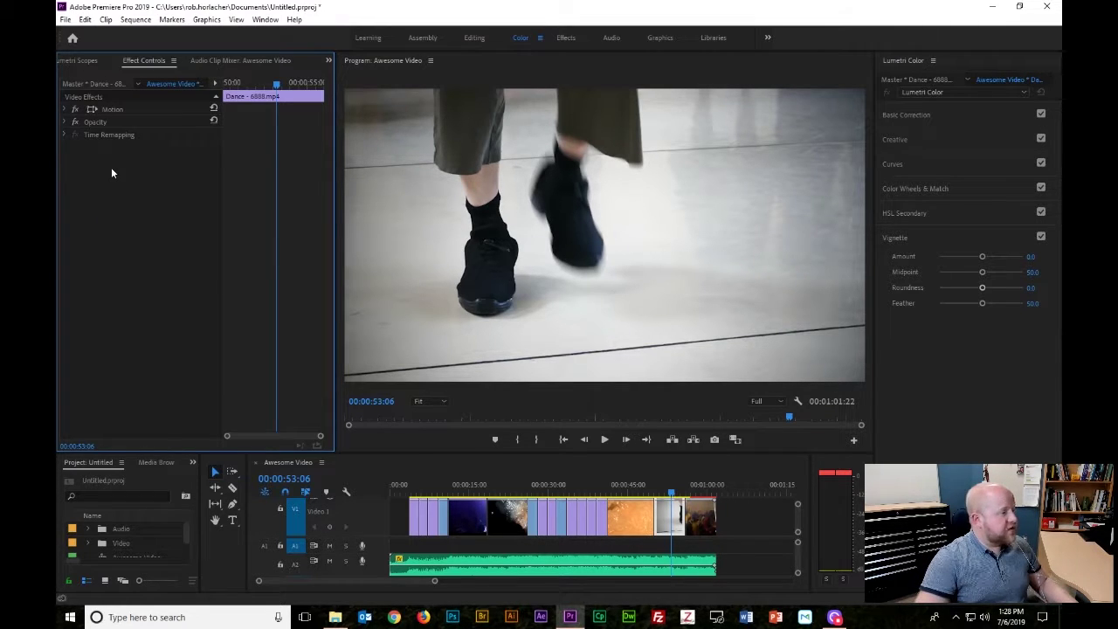
key("ctrl+v")
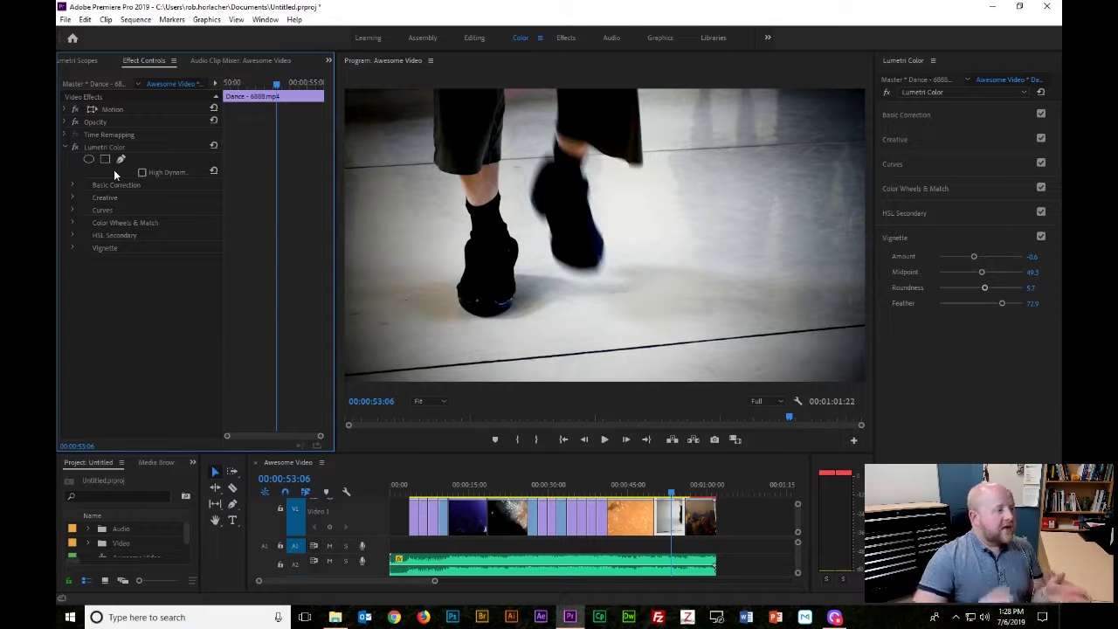
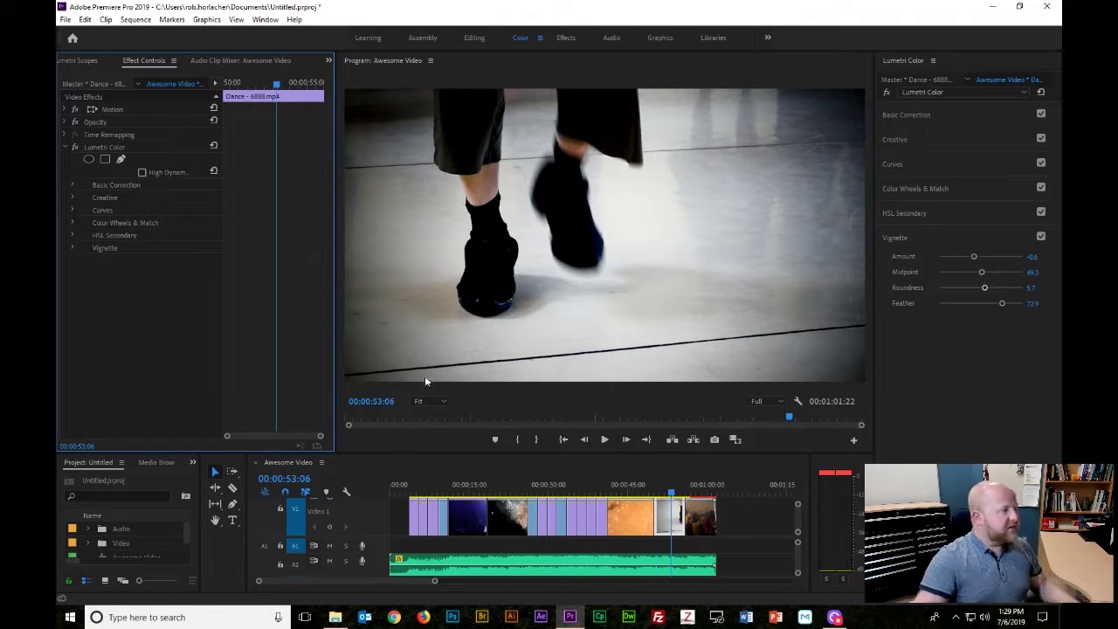
- Try to open the media export settings from the Color workspace
left_click(66, 19)
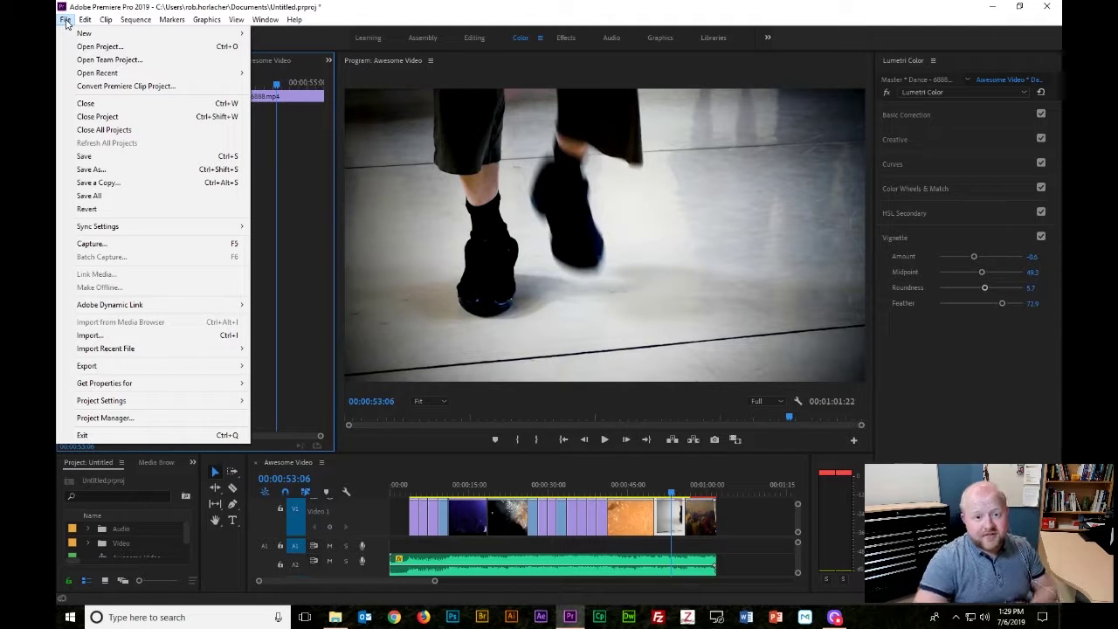
mouse_move(184, 368)
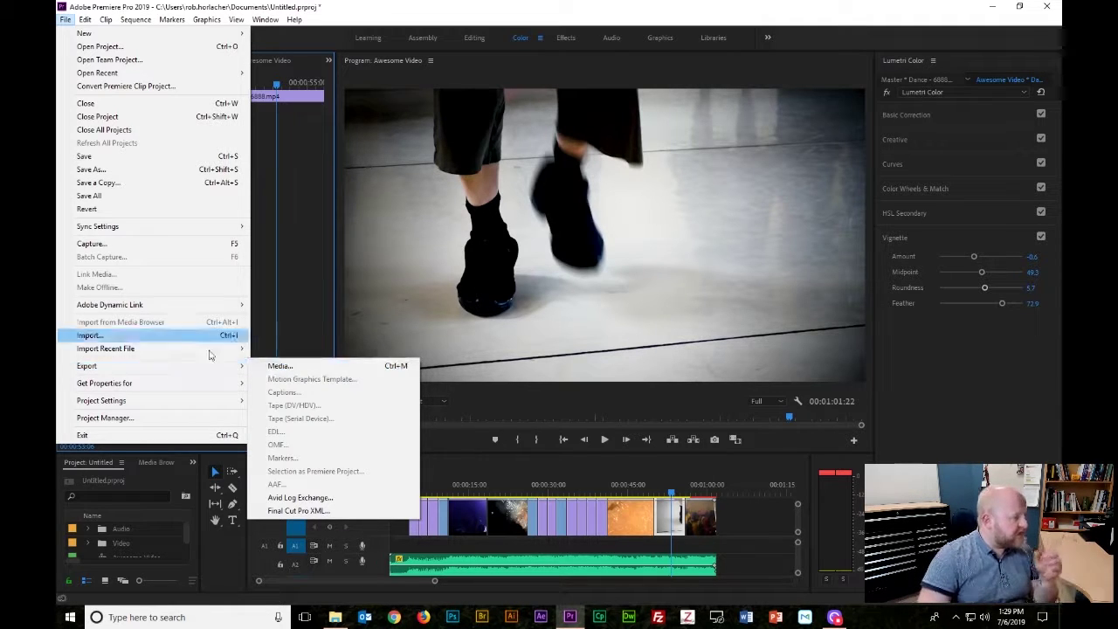
left_click(297, 367)
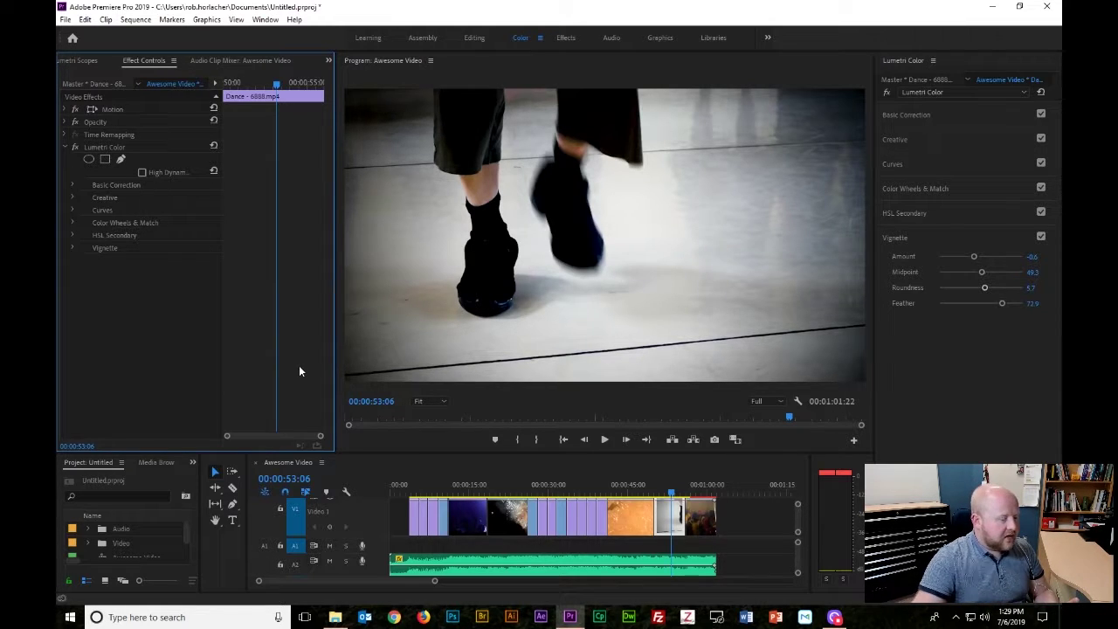
left_click(65, 20)
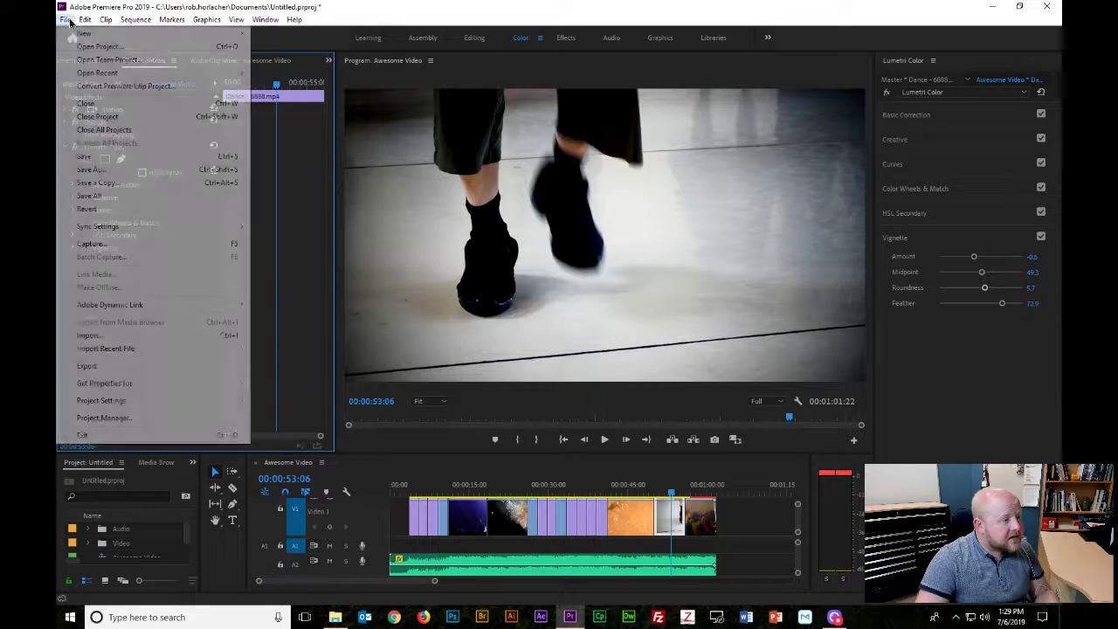
mouse_move(232, 366)
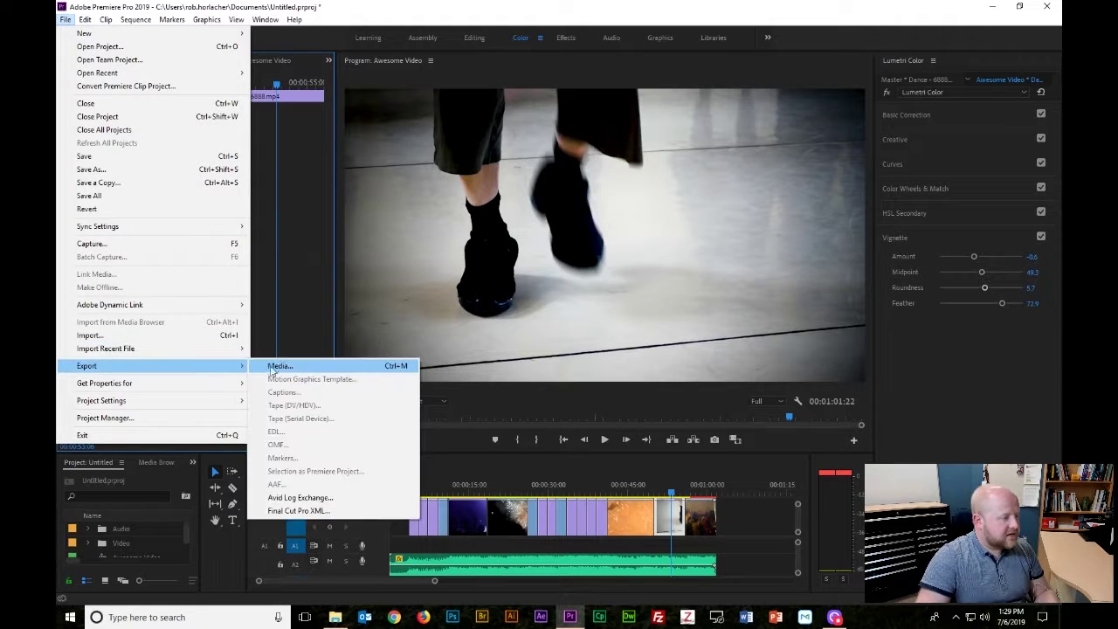
left_click(273, 367)
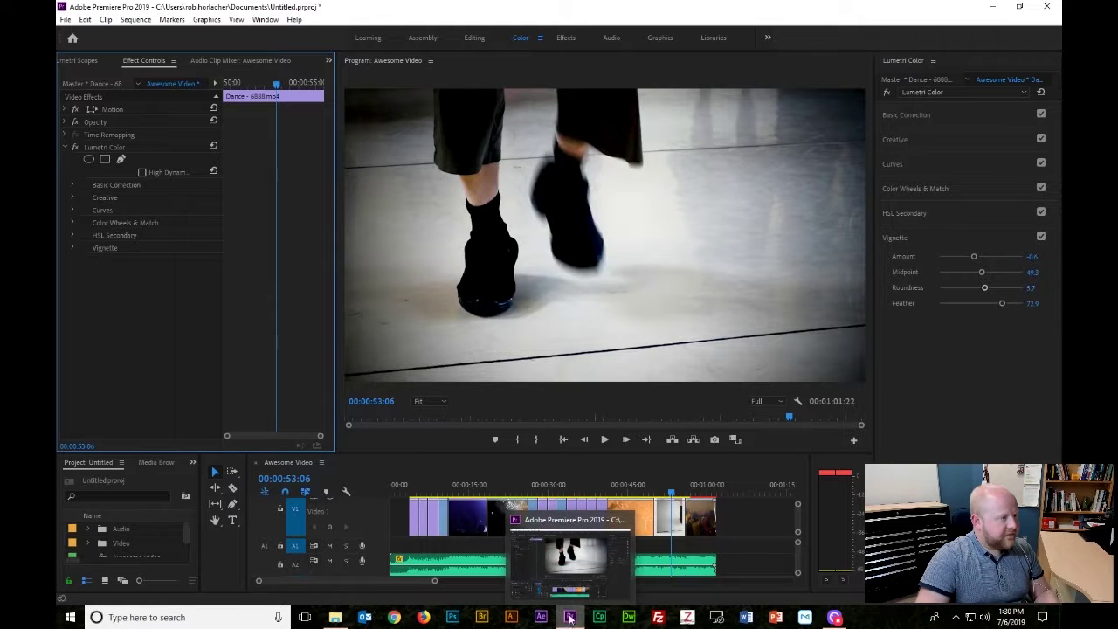
left_click(370, 469)
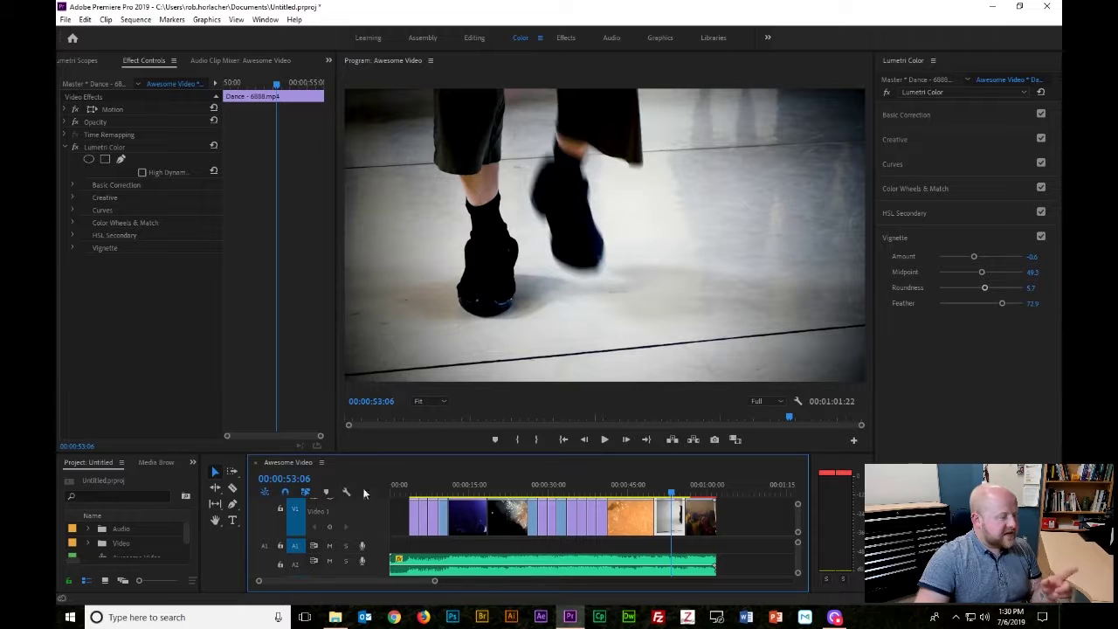
- Switch to the Assembly workspace and select the Awesome Video sequence in the project
left_click(74, 61)
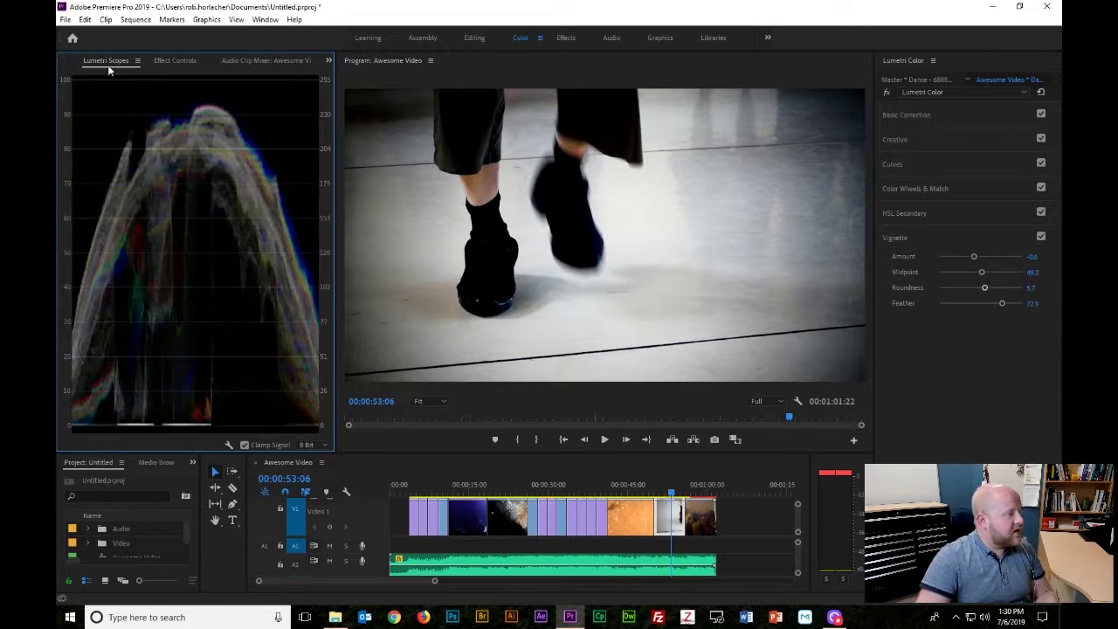
left_click(71, 63)
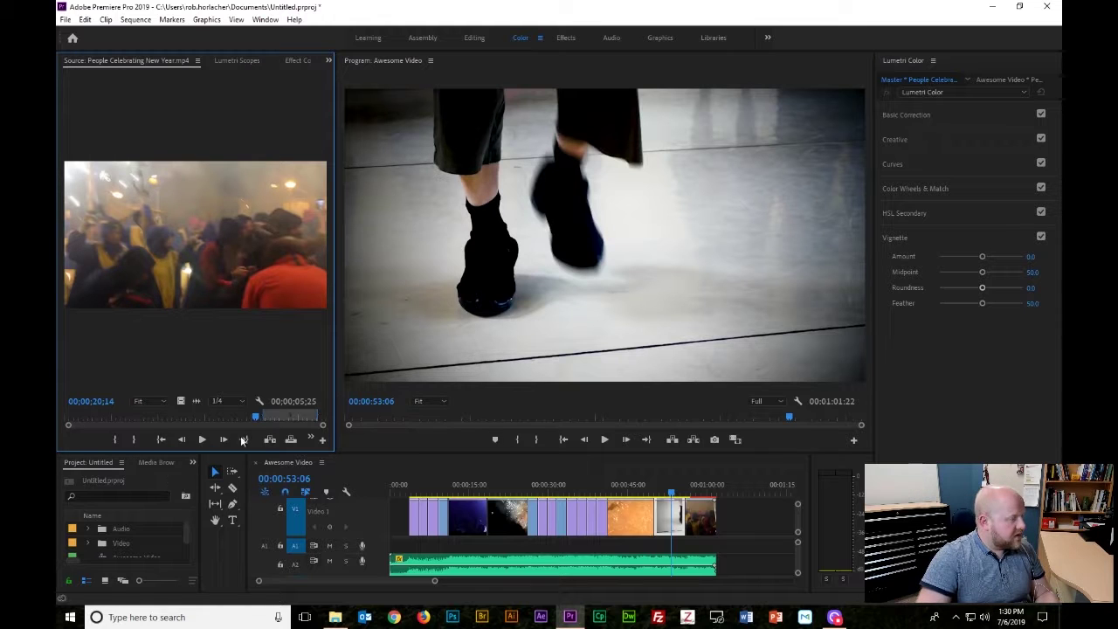
left_click(422, 38)
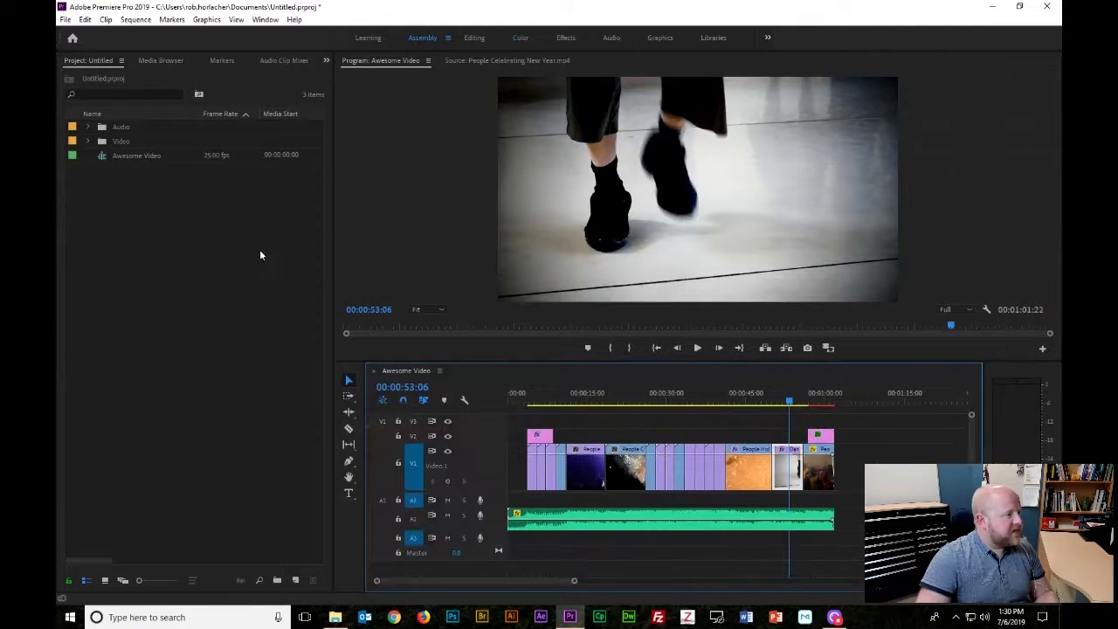
left_click(129, 156)
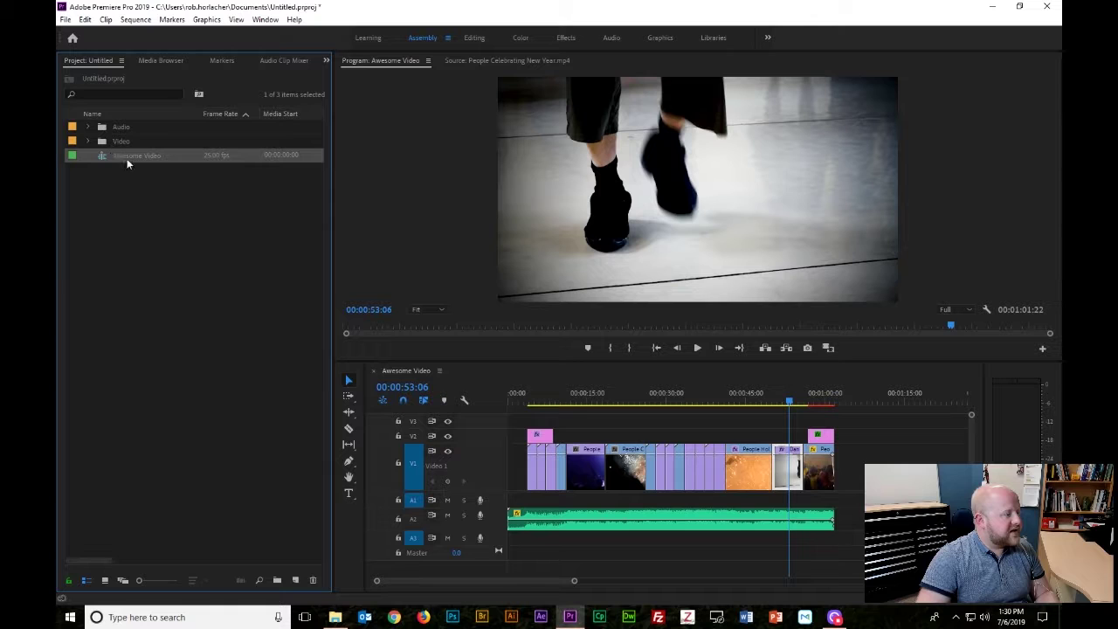
left_click(65, 20)
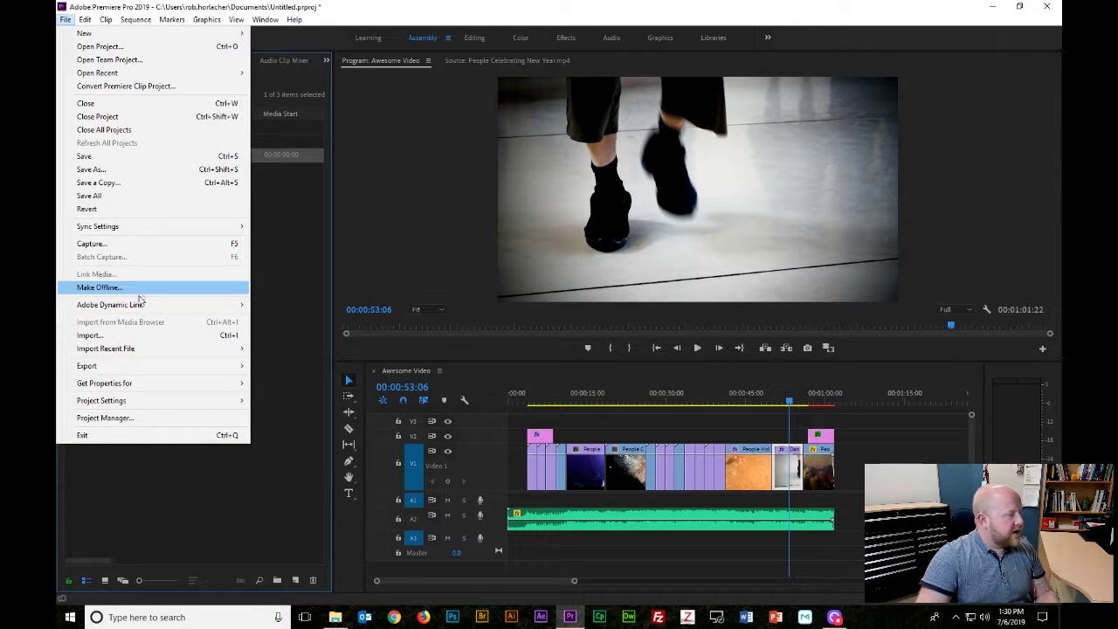
mouse_move(166, 367)
left_click(286, 368)
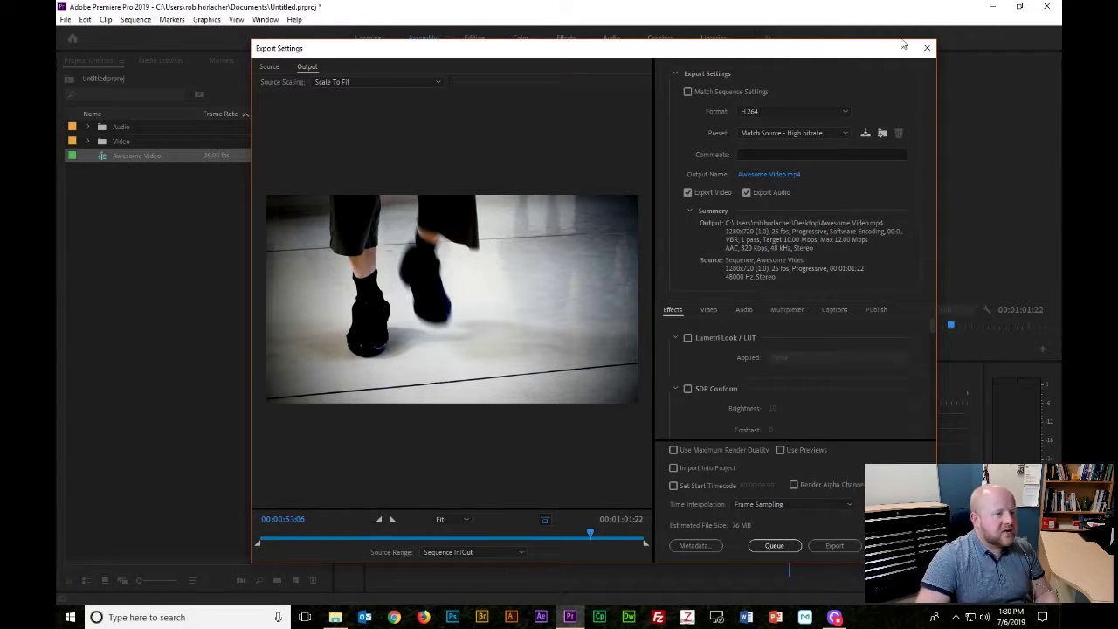
left_click(926, 48)
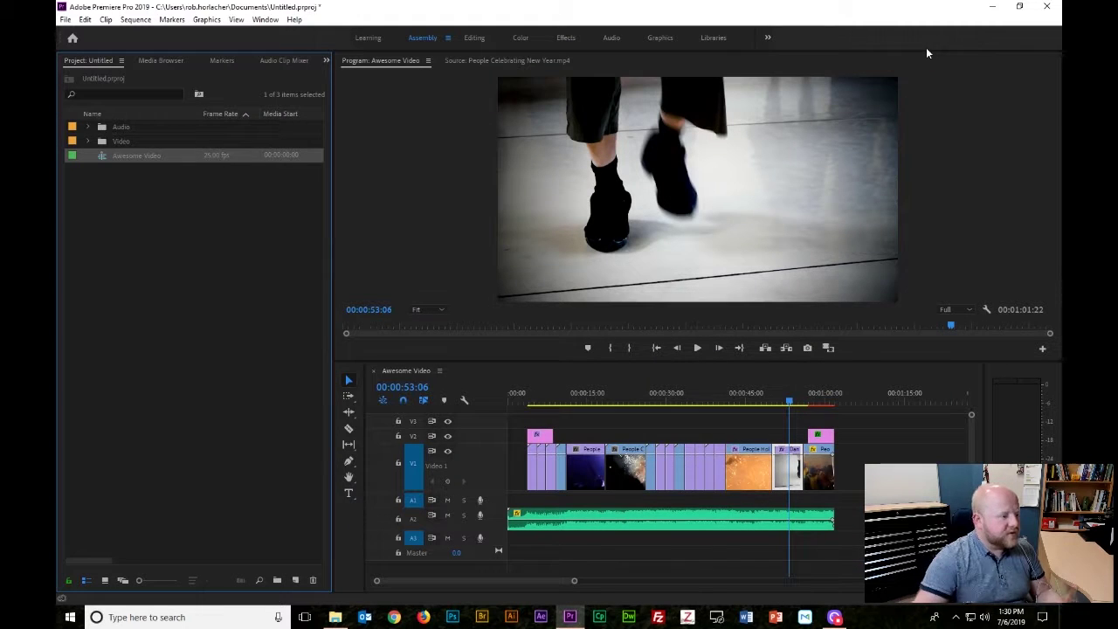
- Save the project and open the media export settings for the Awesome Video sequence
left_click(473, 372)
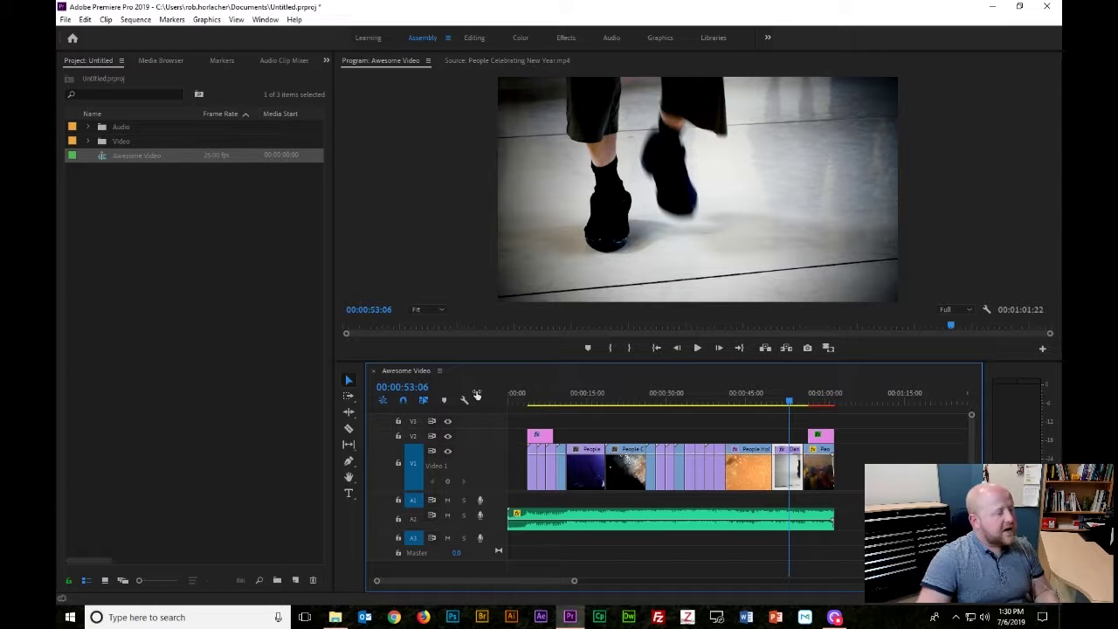
key("ctrl+s")
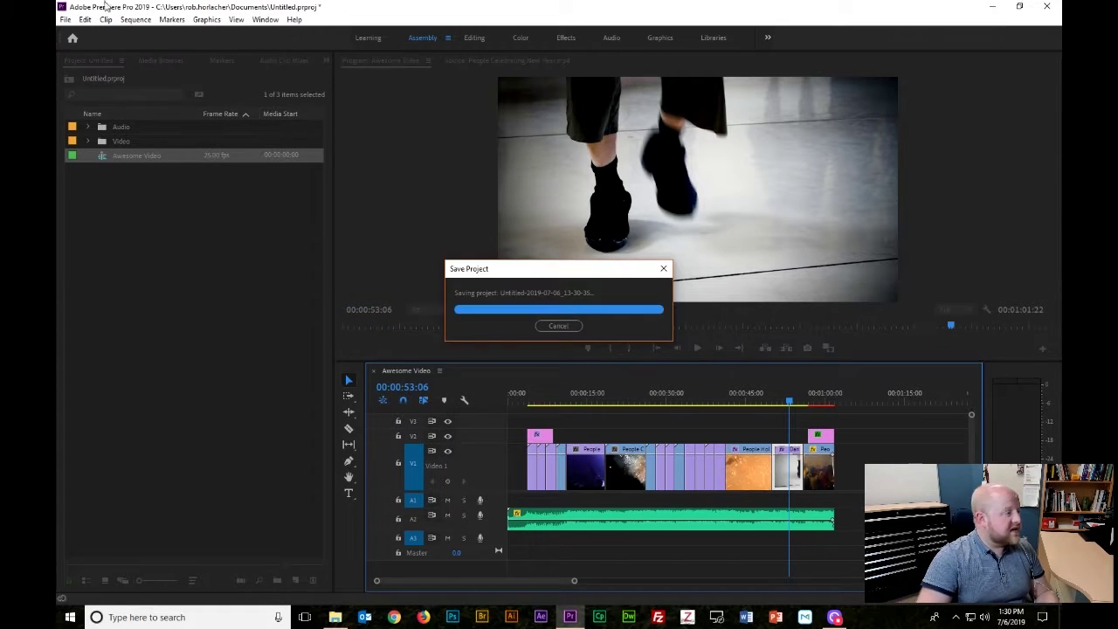
left_click(65, 19)
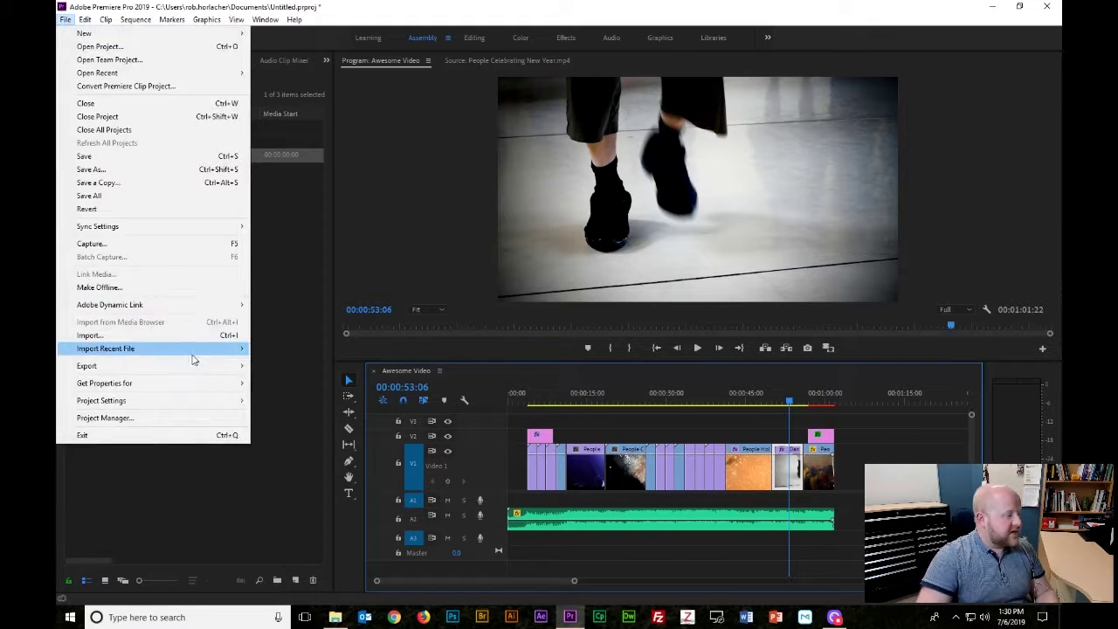
mouse_move(219, 368)
left_click(275, 368)
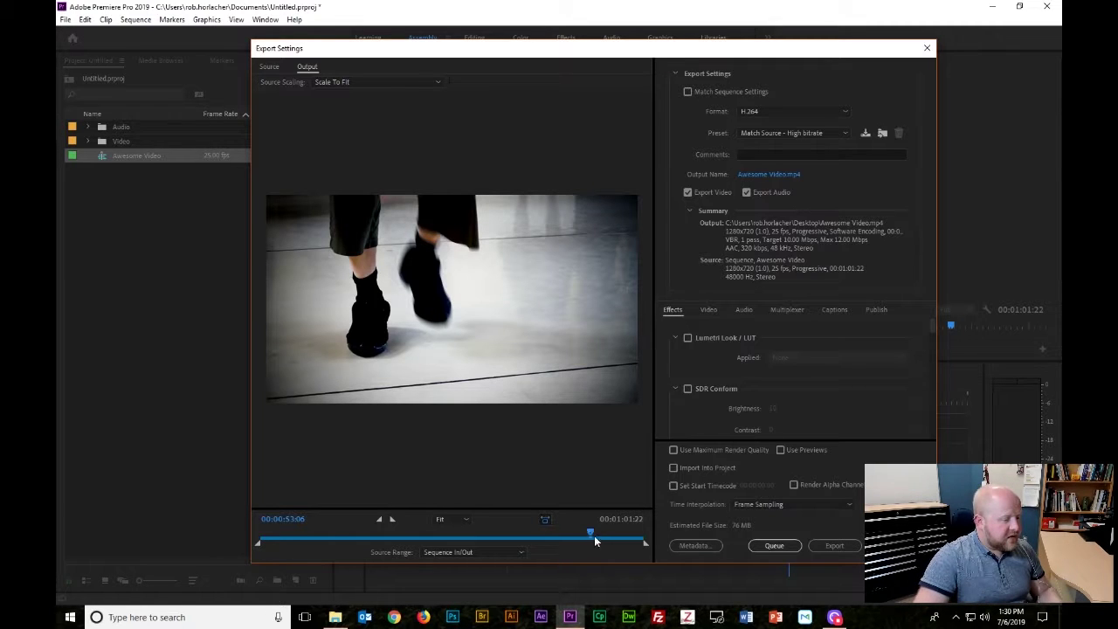
- Shorten the export's source range to about the first 00:00:18:23 and preview its frames at 00:00:07:12 and 00:00:17:01
left_click_drag(589, 531, 560, 533)
left_click_drag(644, 545, 379, 547)
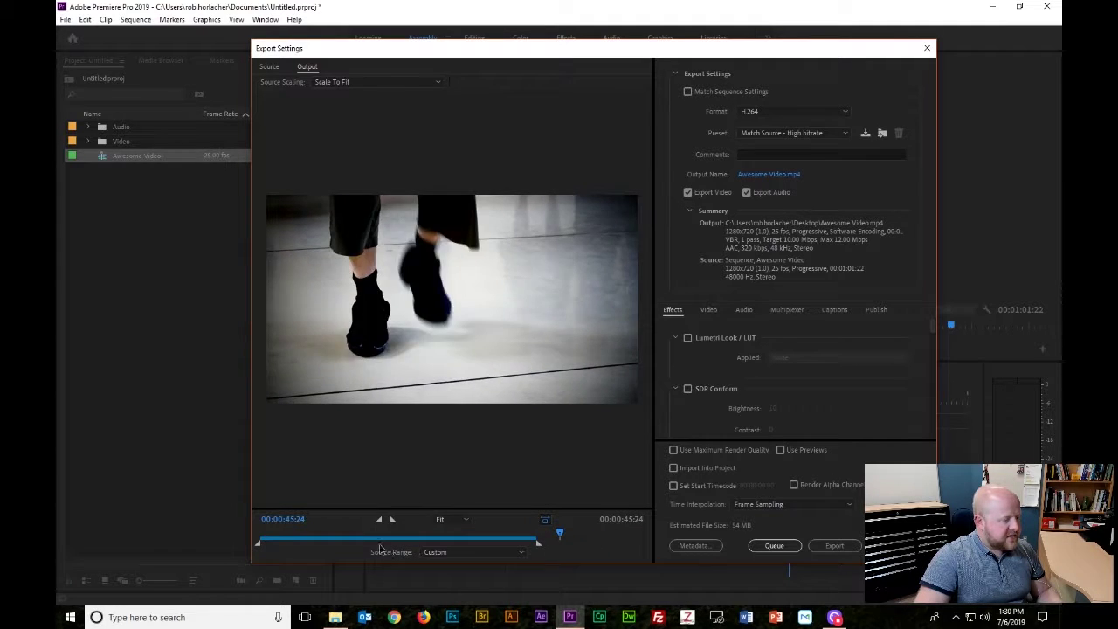
left_click(305, 532)
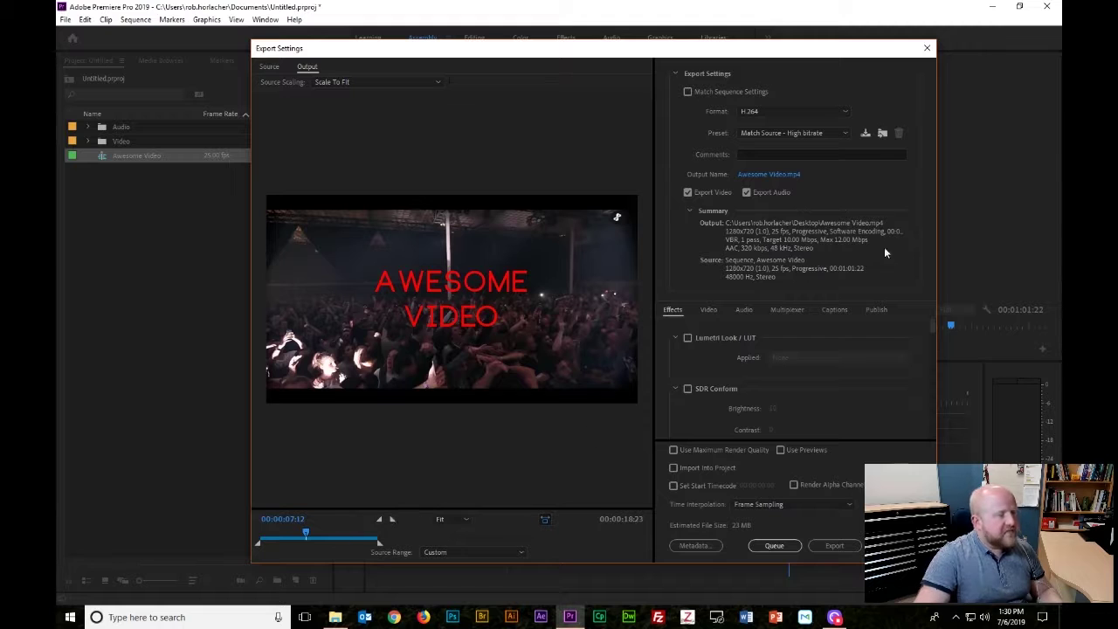
left_click_drag(306, 535, 366, 539)
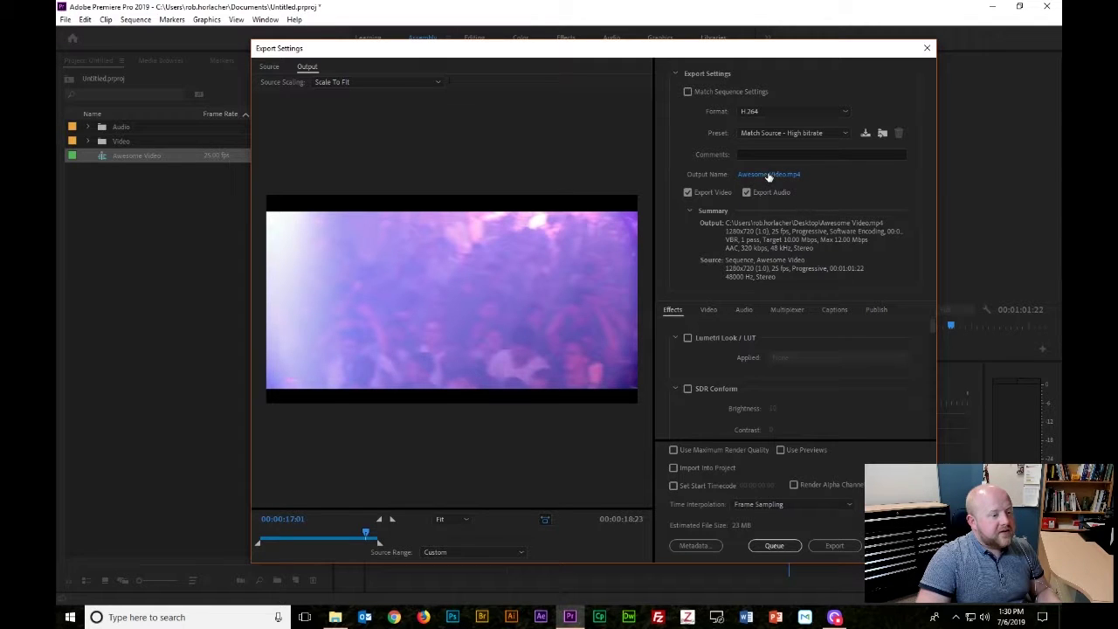
- Check the save location of the exported file and keep H.264 as the export format
left_click(767, 175)
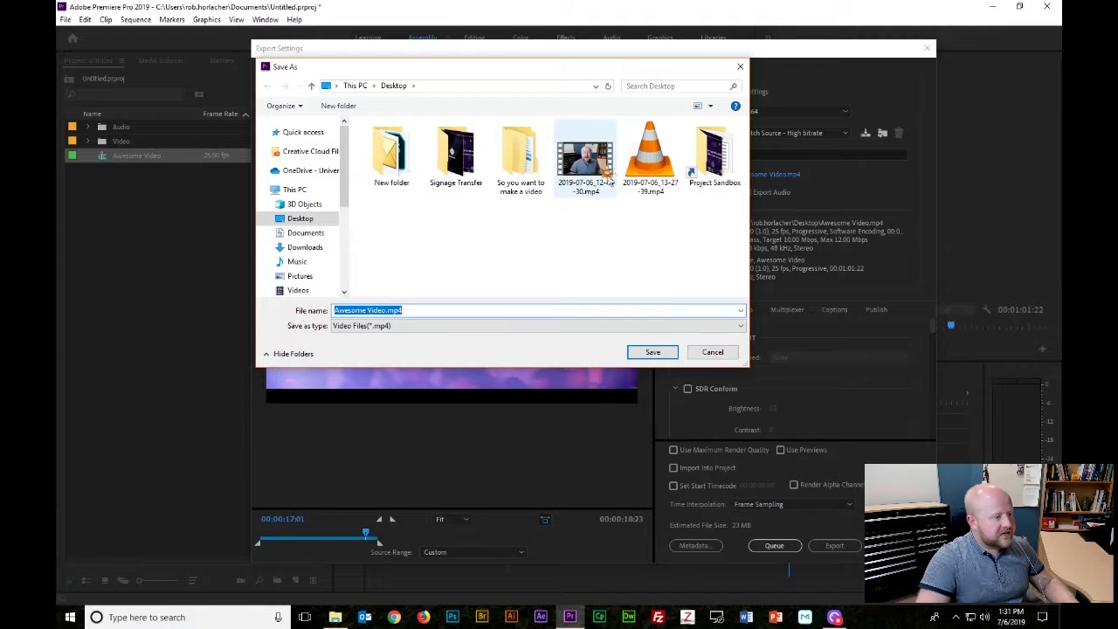
left_click(713, 352)
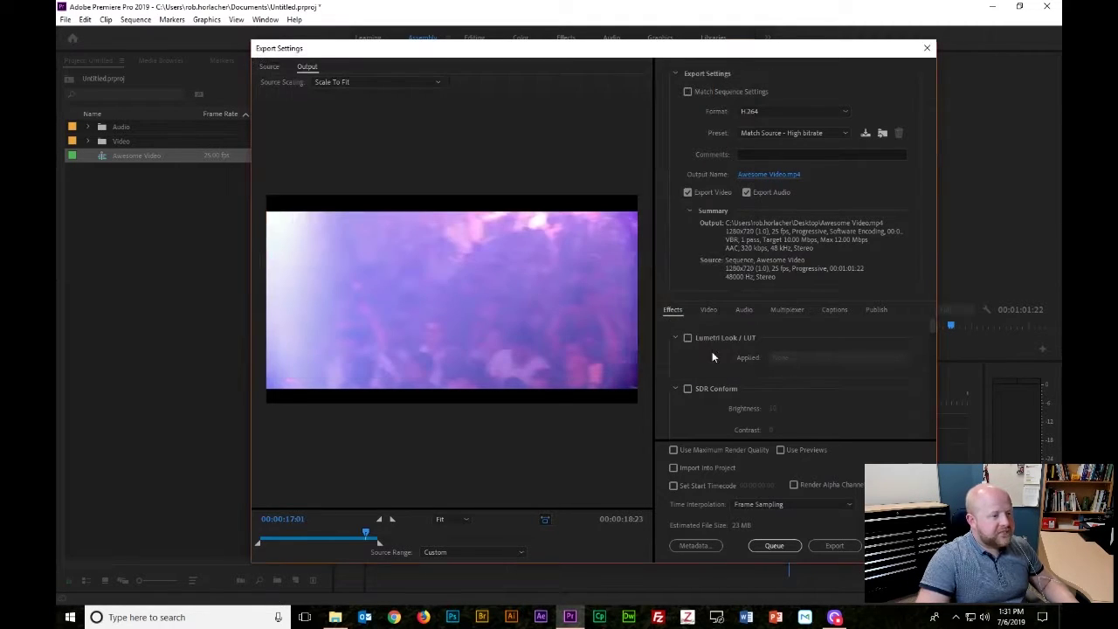
left_click(796, 111)
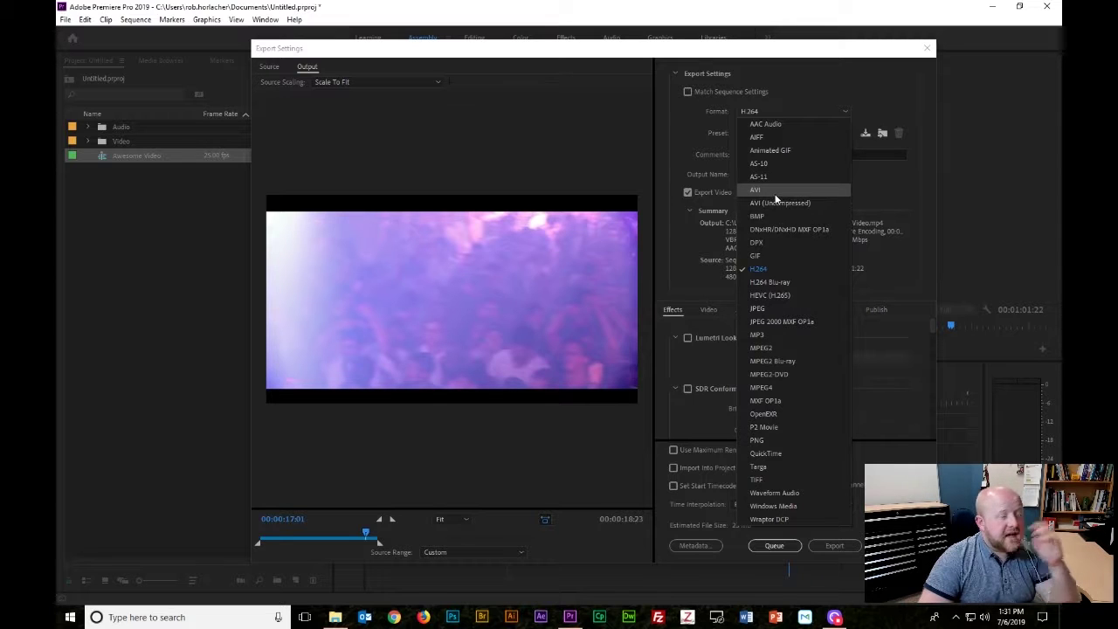
left_click(771, 270)
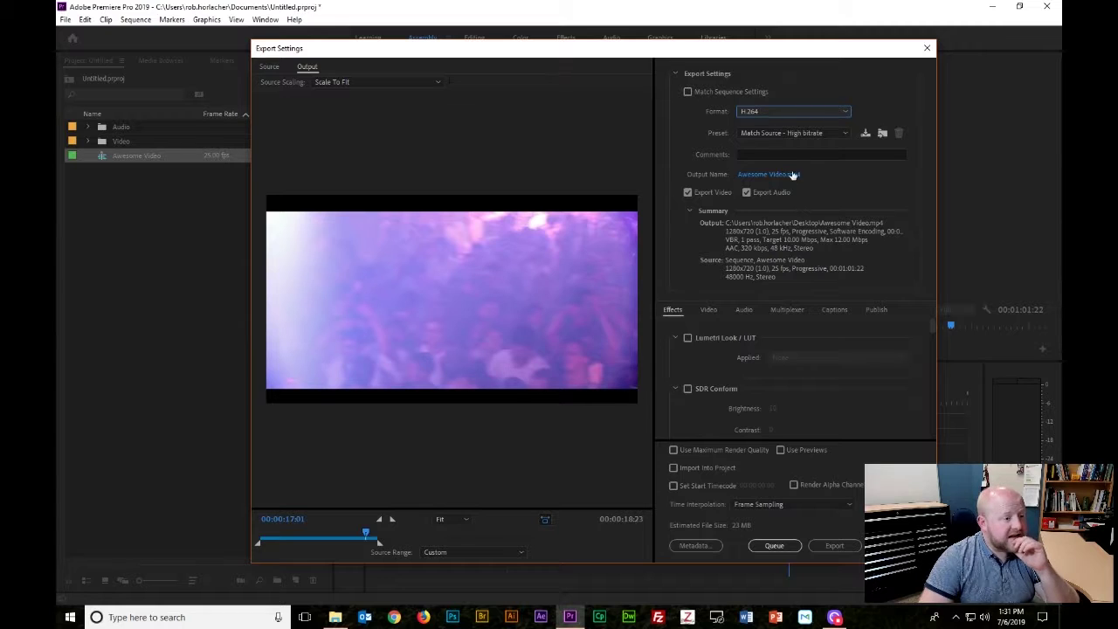
- Examine the export's video settings, from the basic frame settings through encoding to the bitrate settings
left_click(709, 310)
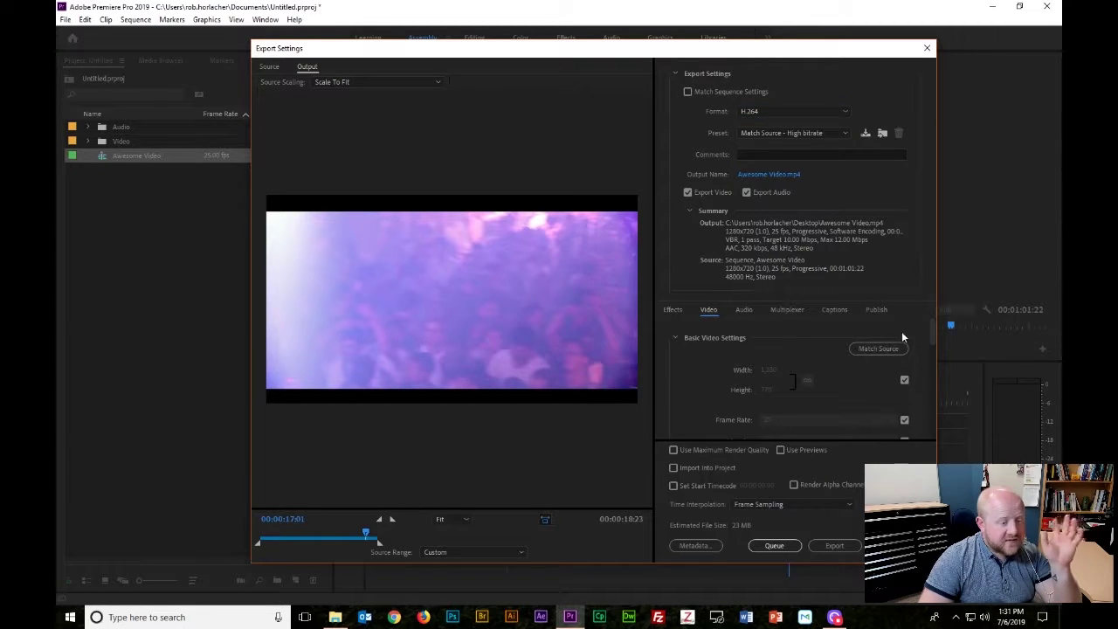
scroll(780, 335, "down", 1)
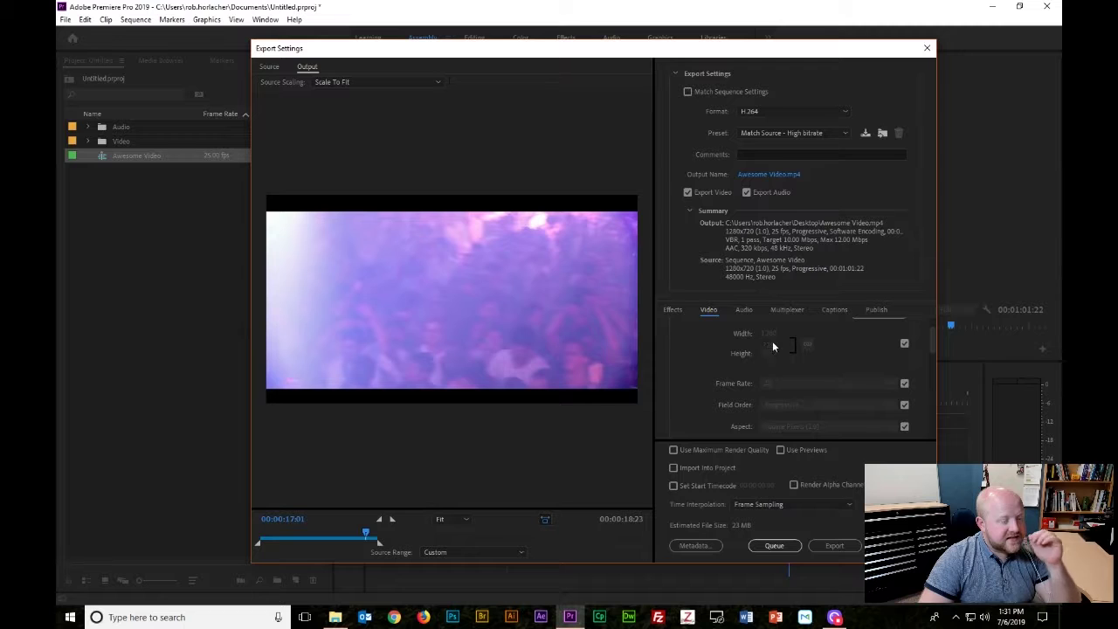
scroll(777, 348, "down", 2)
scroll(773, 354, "up", 1)
scroll(755, 360, "down", 1)
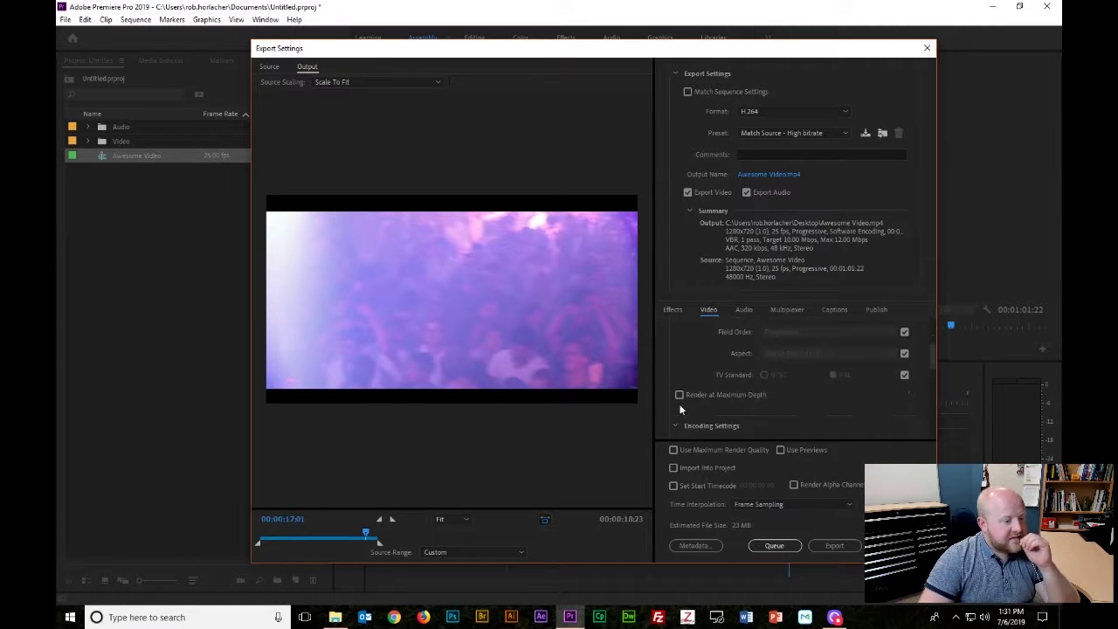
scroll(759, 401, "down", 1)
scroll(753, 382, "down", 2)
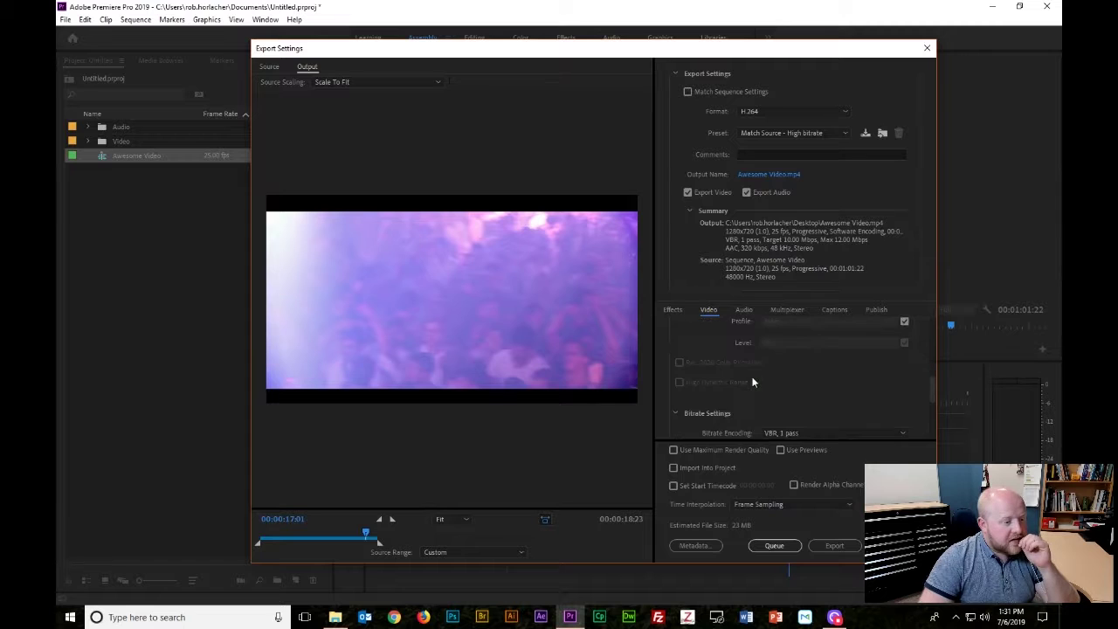
scroll(756, 374, "down", 2)
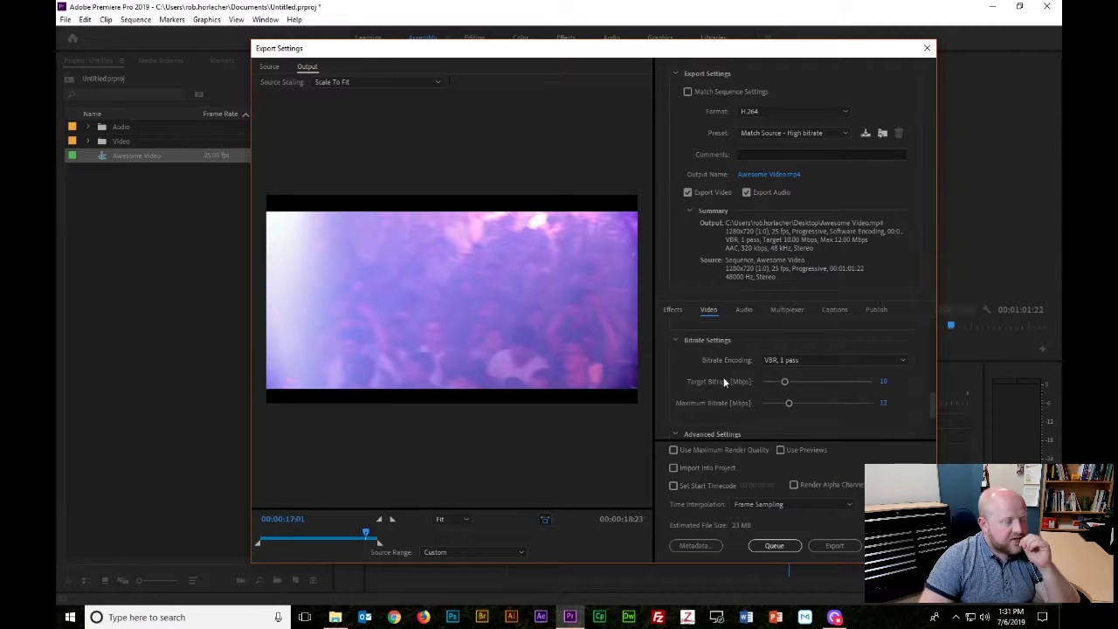
- Try VBR, 2 pass bitrate encoding for the export and return it to VBR, 1 pass
left_click(783, 361)
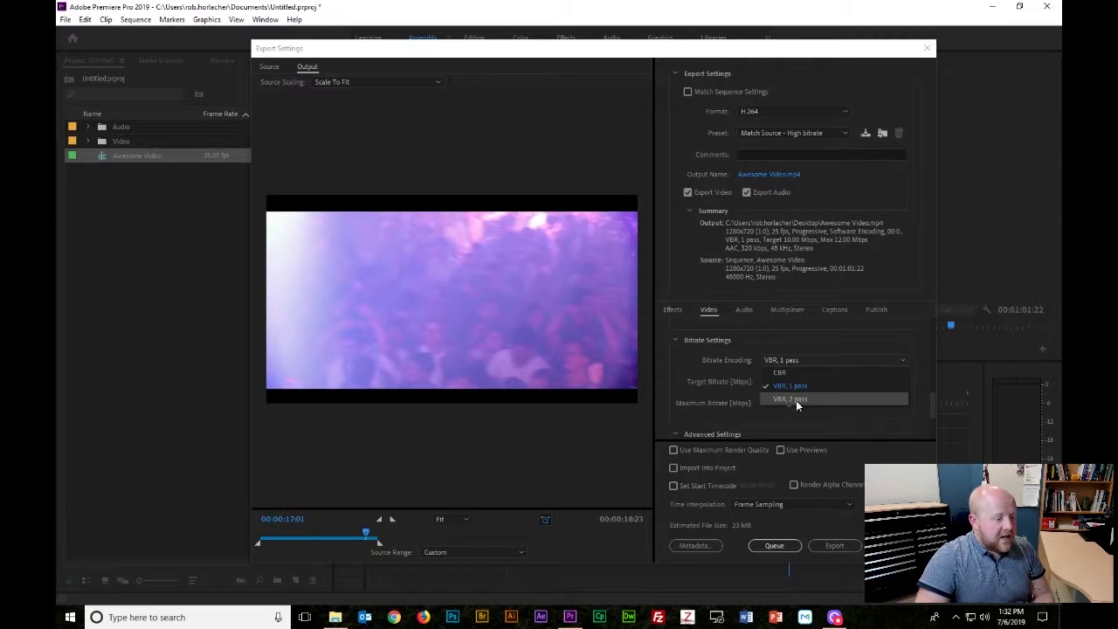
left_click(795, 400)
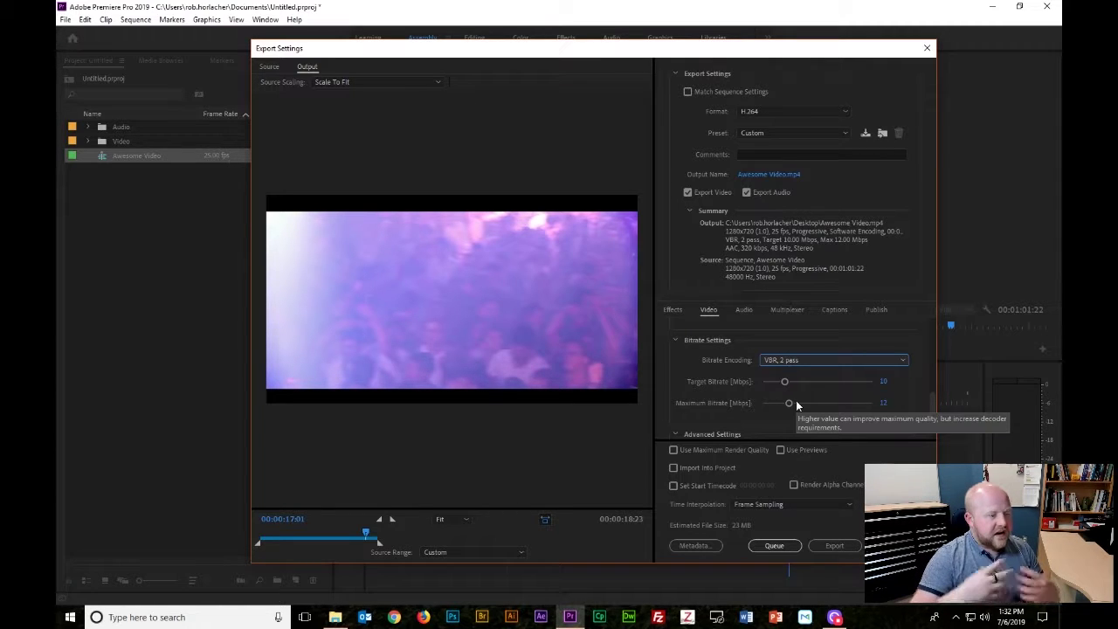
left_click(799, 360)
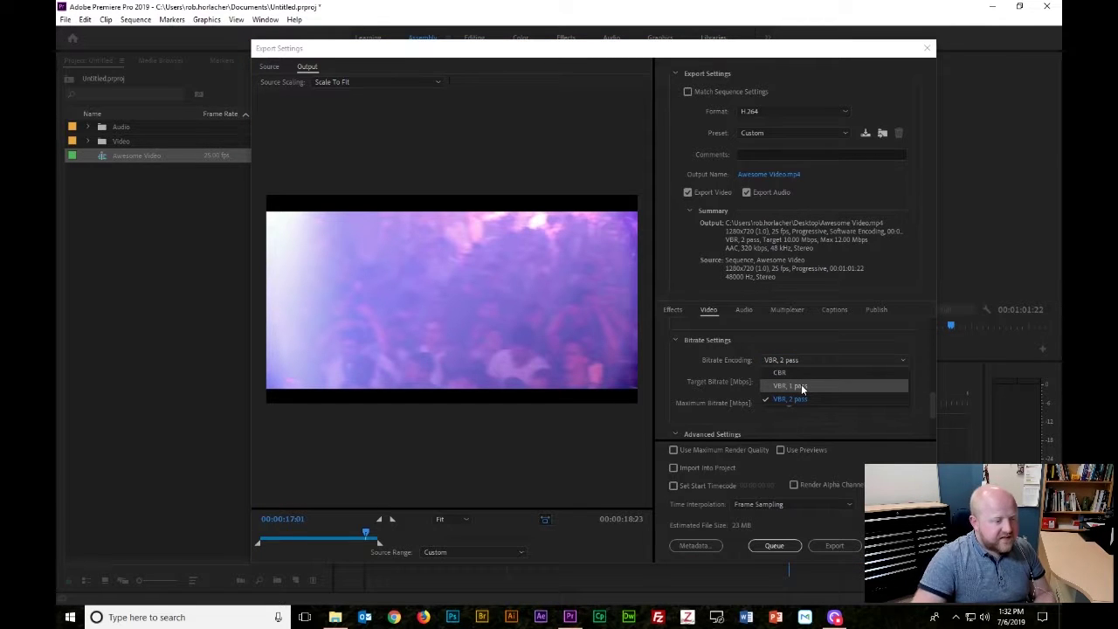
left_click(800, 384)
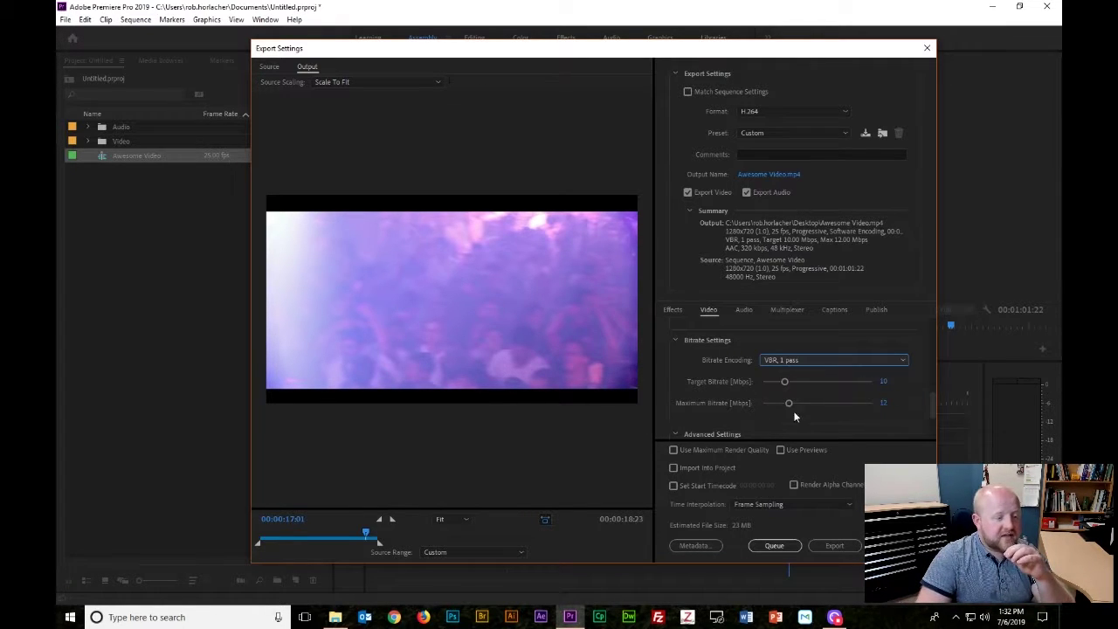
- Set the export's target bitrate to 8 Mbps and its maximum bitrate to 10 Mbps
left_click(884, 382)
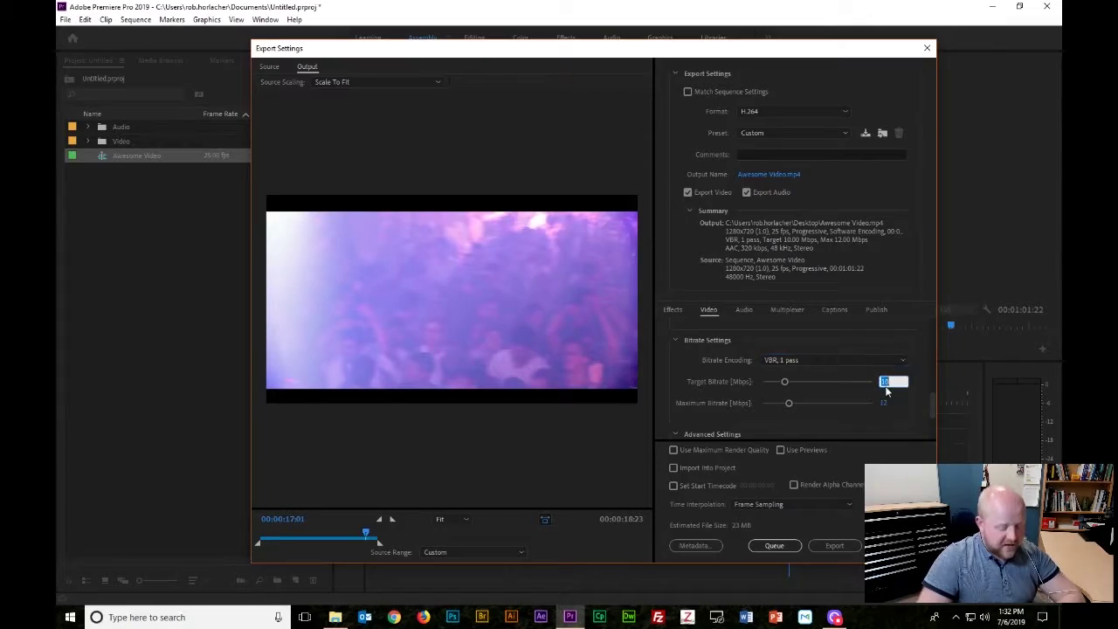
left_click(885, 403)
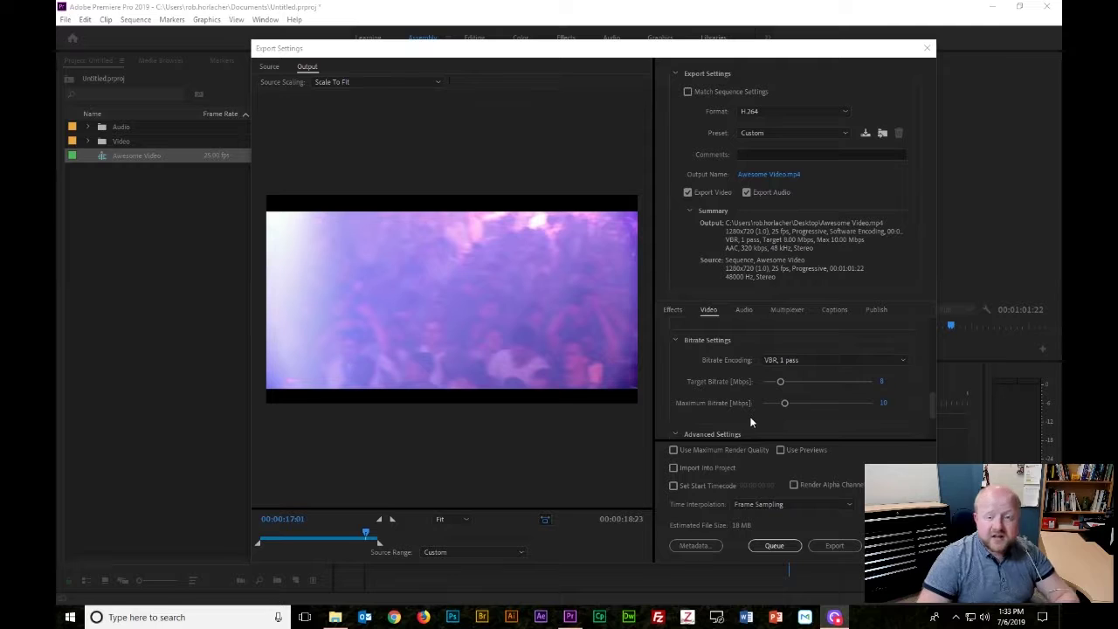
scroll(751, 410, "down", 3)
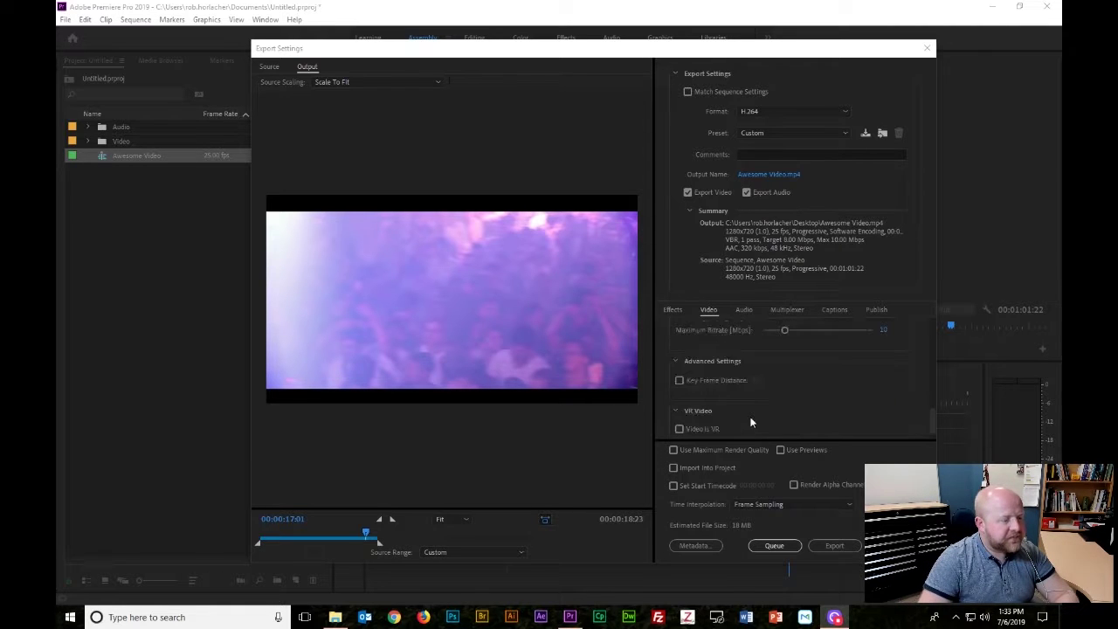
scroll(753, 418, "up", 10)
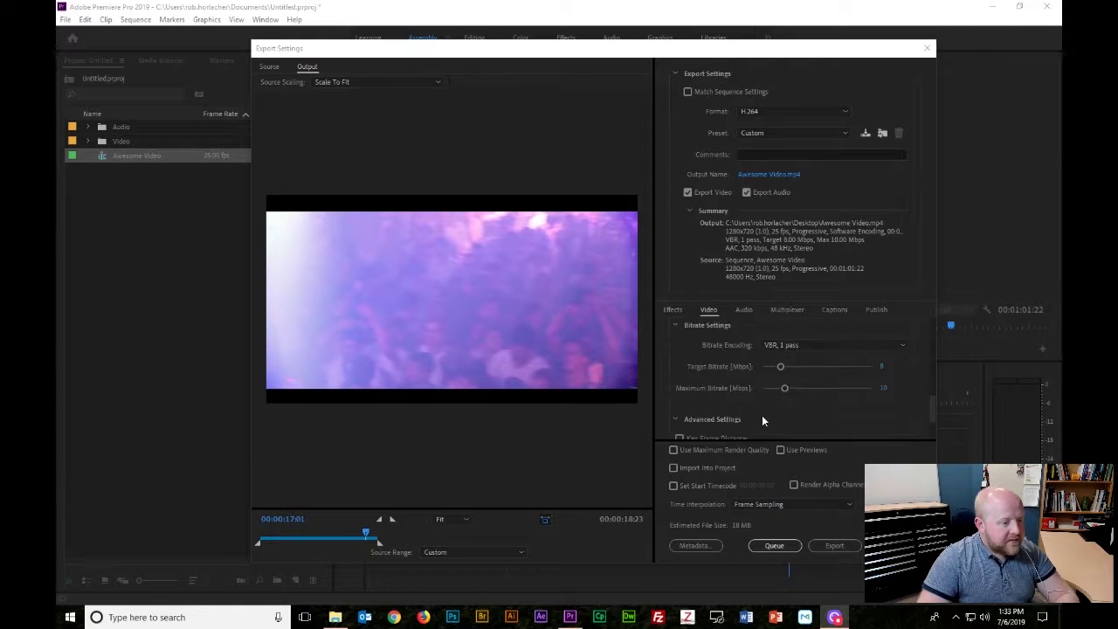
- Review the export's audio format, codec, sample rate and bitrate settings
left_click(744, 311)
scroll(758, 376, "down", 3)
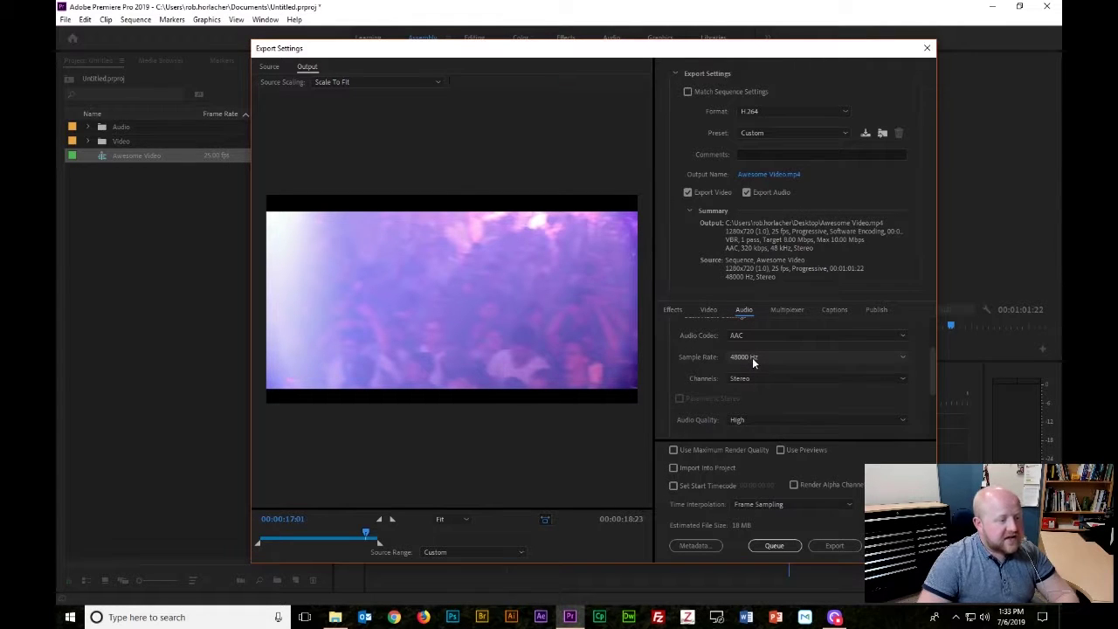
scroll(777, 390, "down", 3)
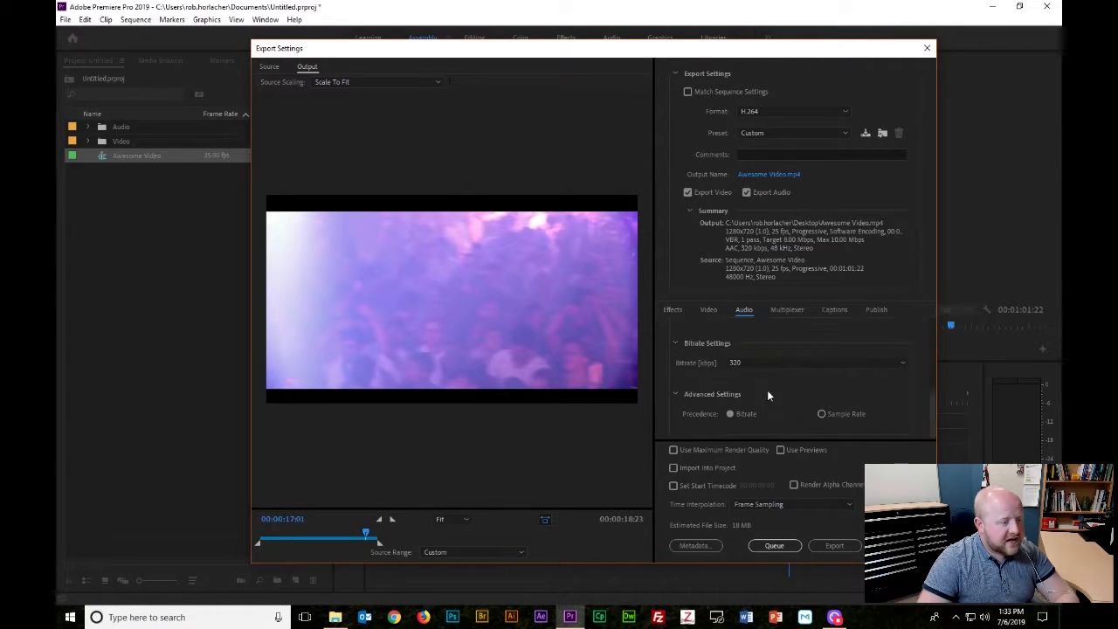
scroll(731, 345, "up", 5)
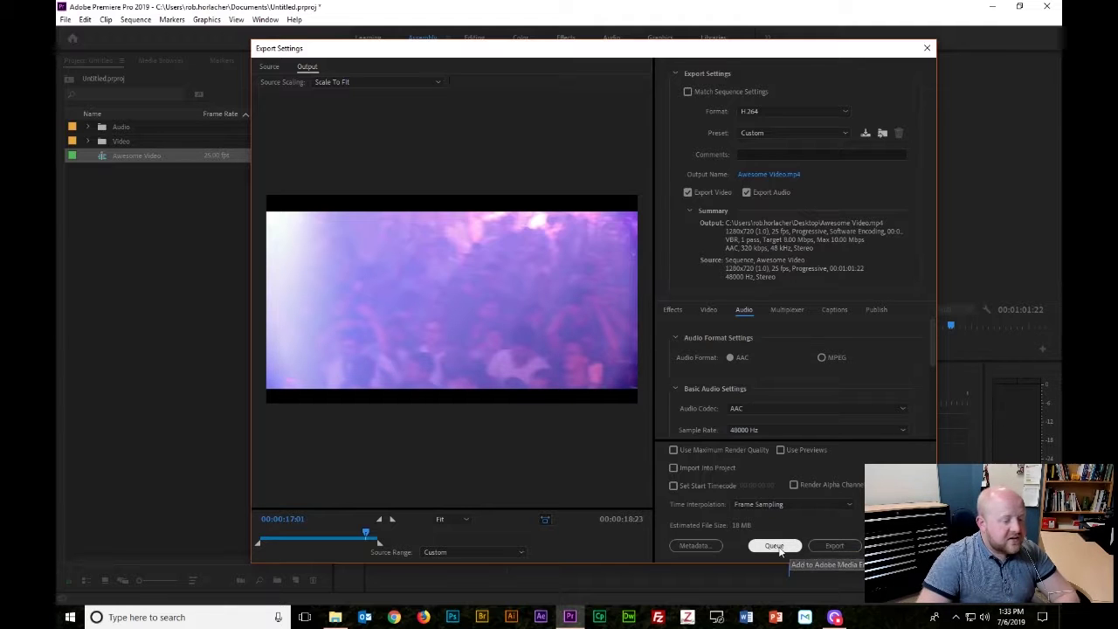
- Send the Awesome Video export to the Adobe Media Encoder queue and encode it
left_click(837, 546)
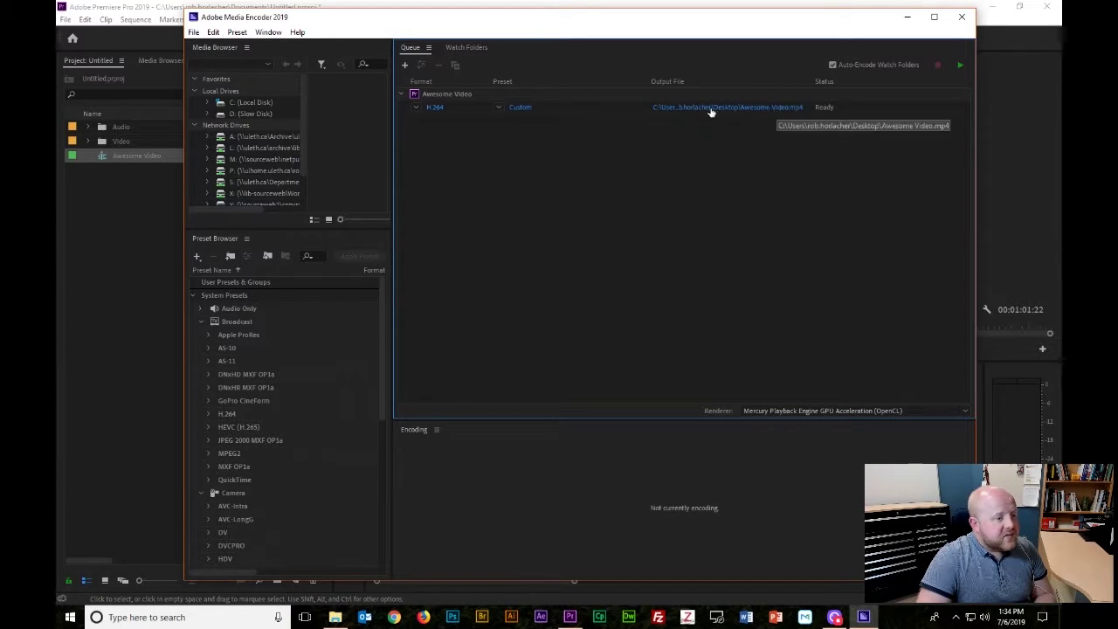
mouse_move(512, 109)
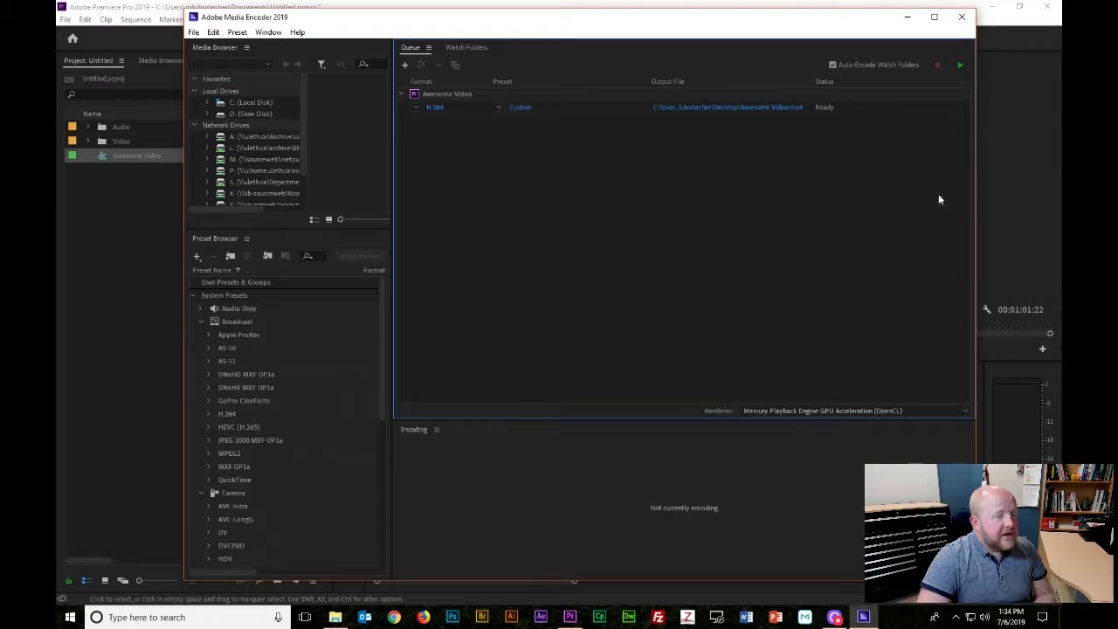
left_click(960, 66)
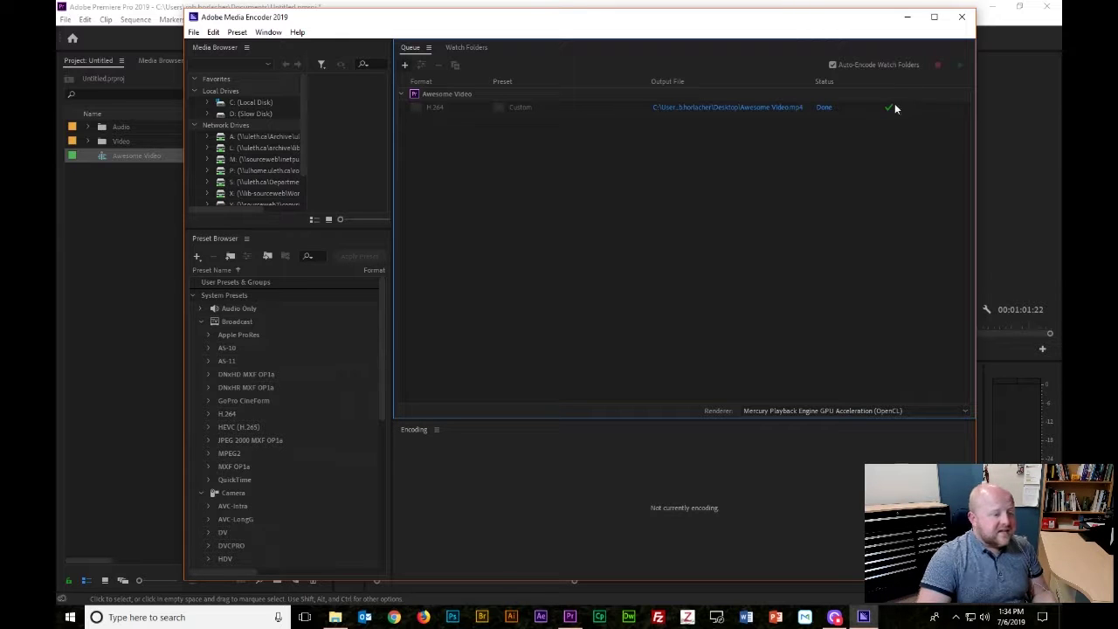
- Close Adobe Media Encoder and save the Premiere Pro project under its current name
left_click(961, 17)
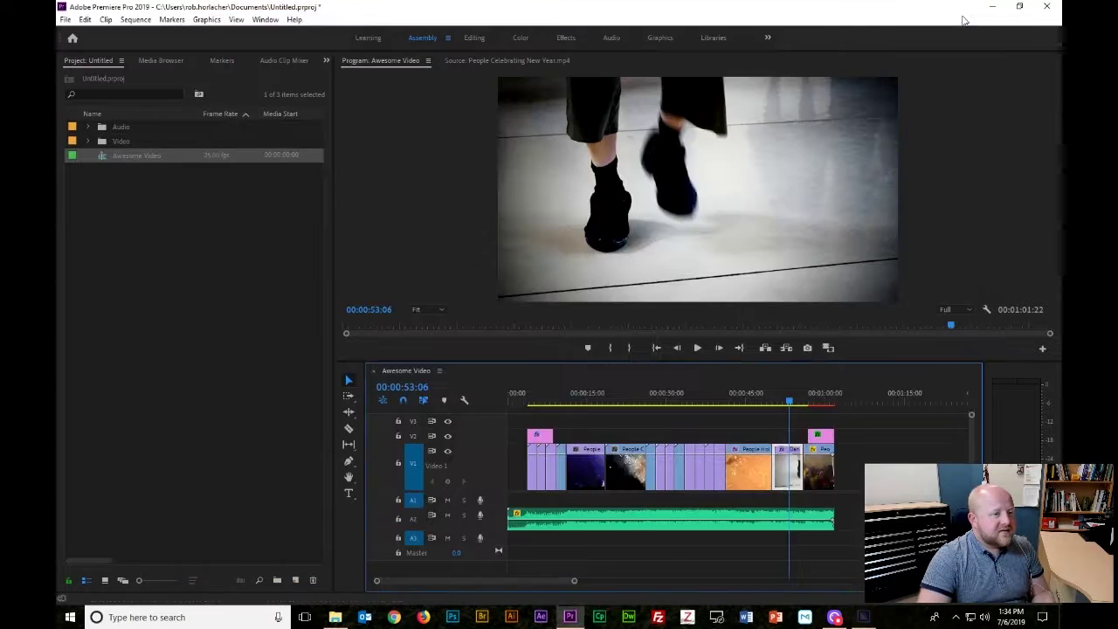
left_click(66, 19)
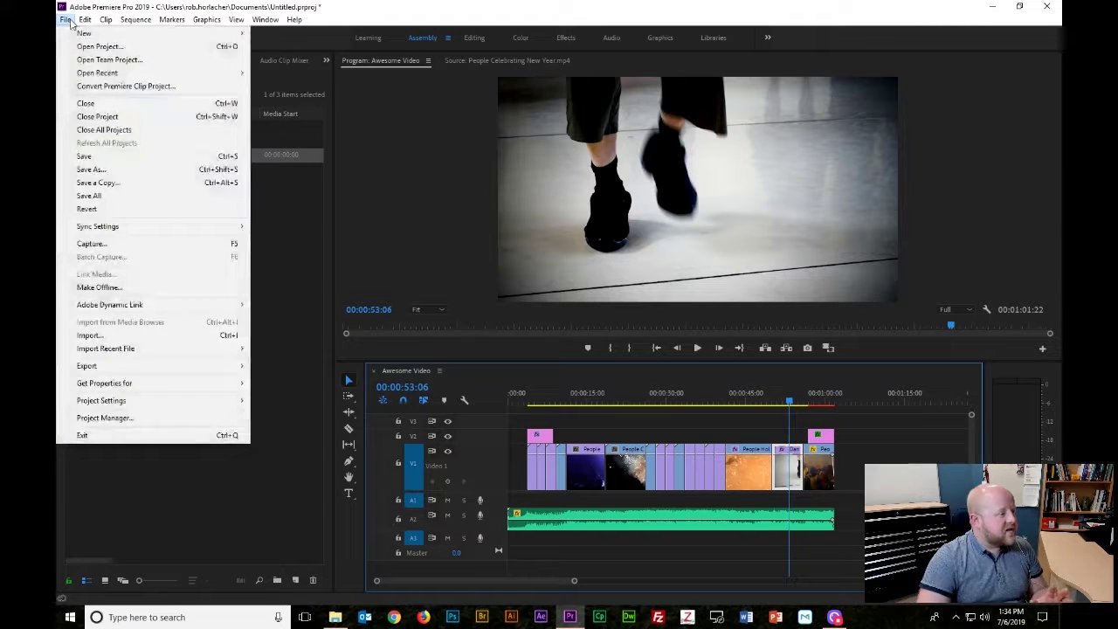
left_click(106, 159)
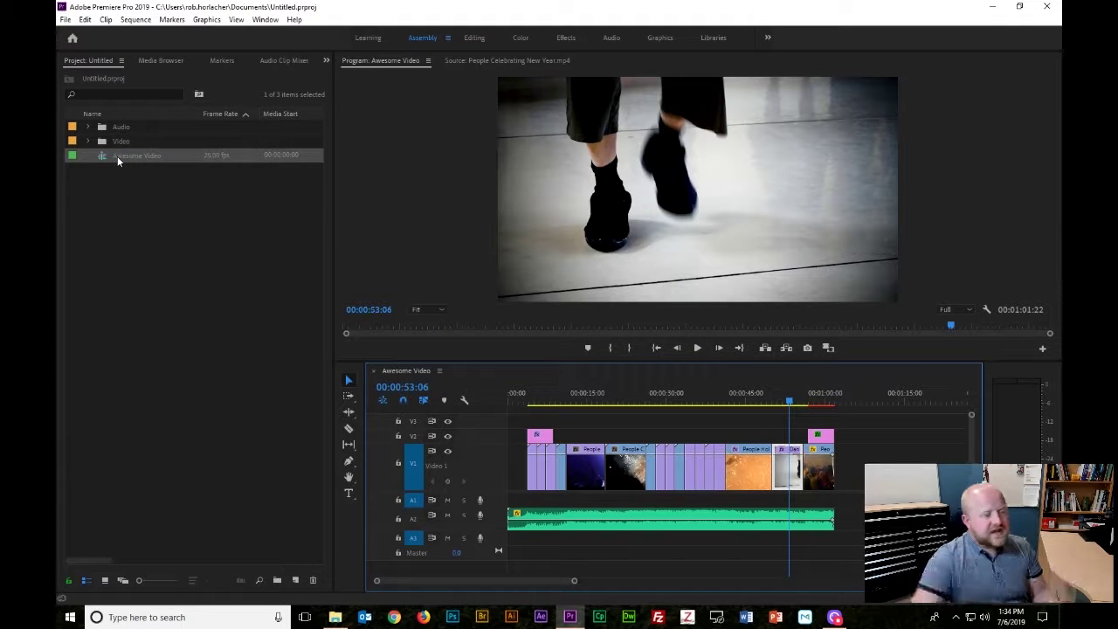
left_click(65, 20)
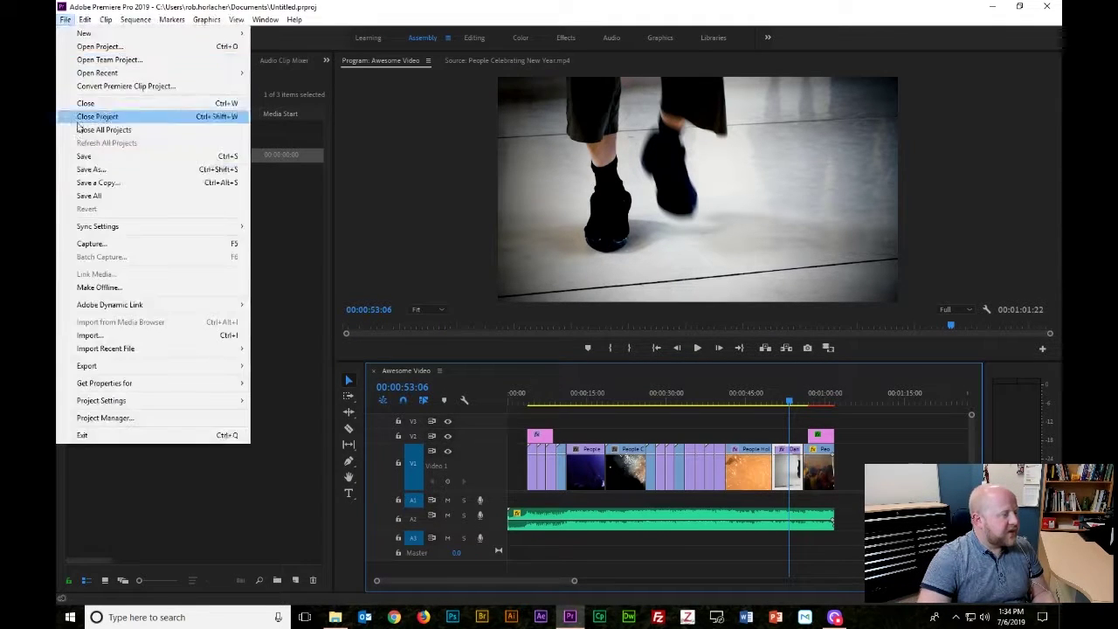
left_click(90, 169)
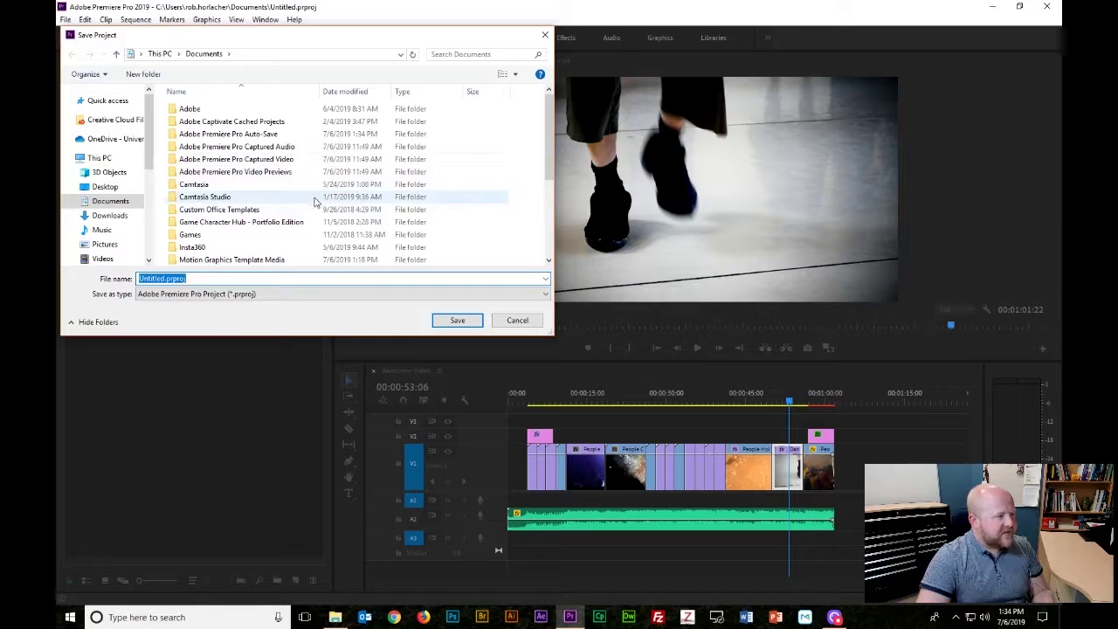
left_click(545, 35)
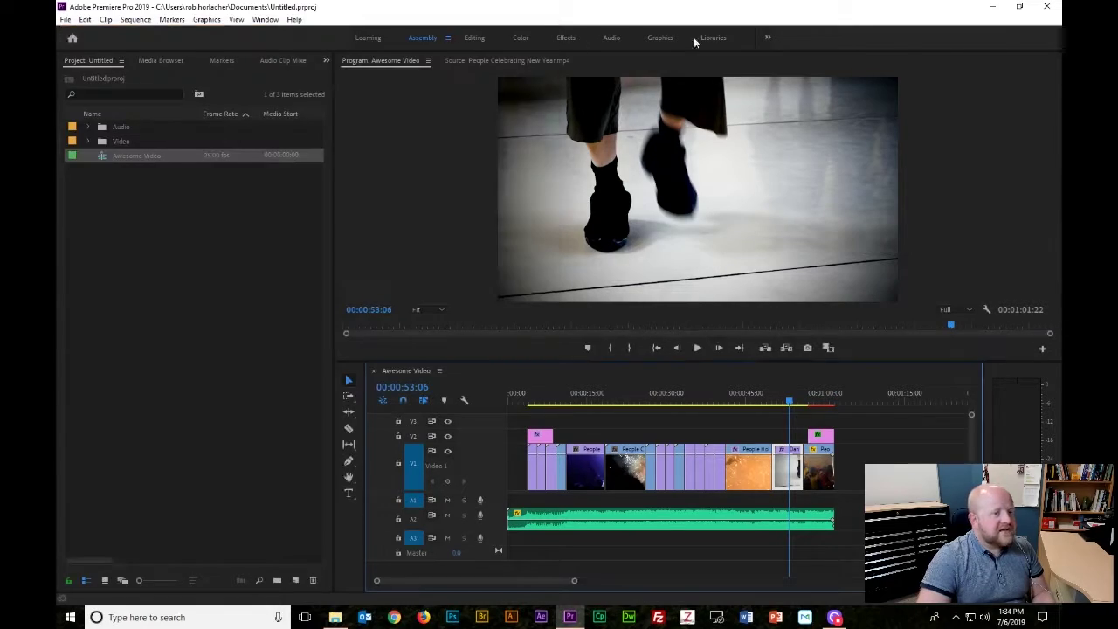
- Play the exported Awesome Video.mp4 from the desktop in VLC media player and close the player
left_click(988, 7)
double_click(77, 452)
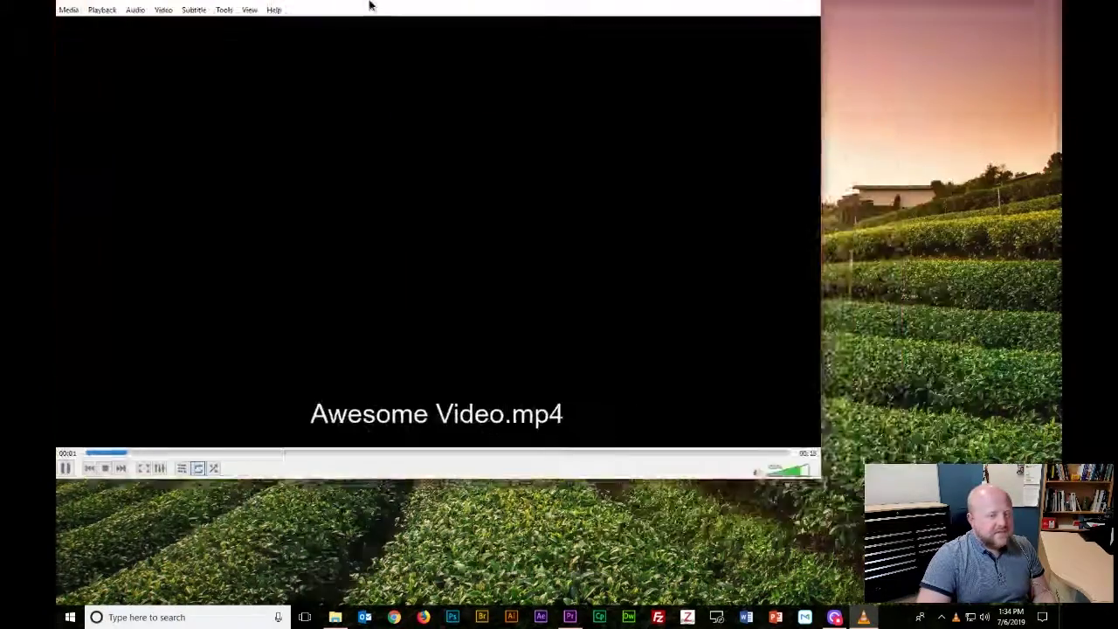
left_click_drag(370, 6, 451, 62)
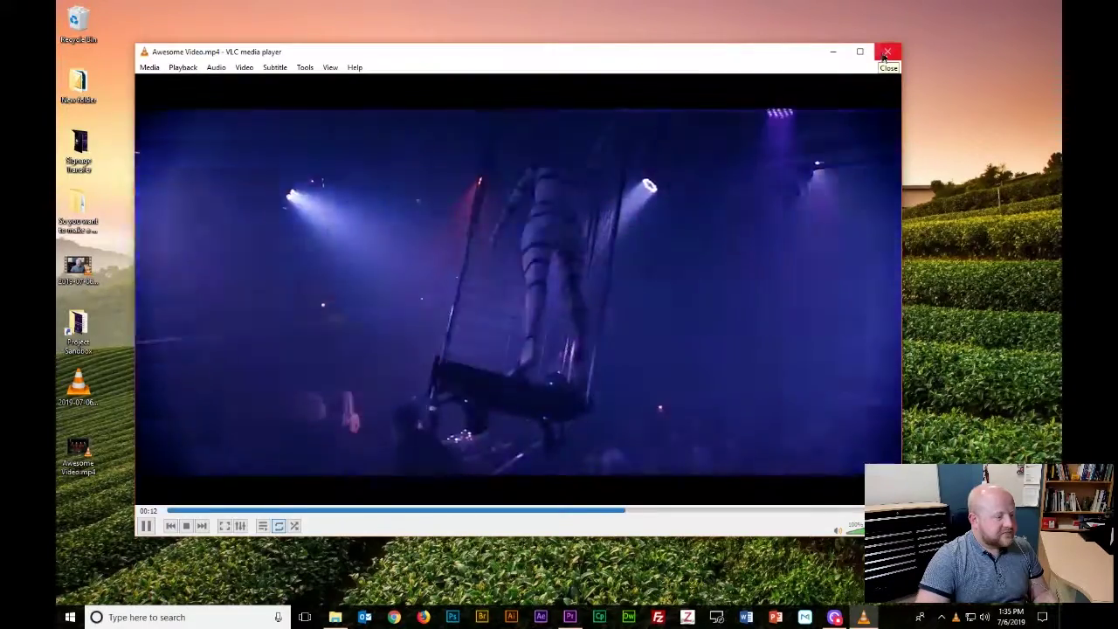
left_click(882, 55)
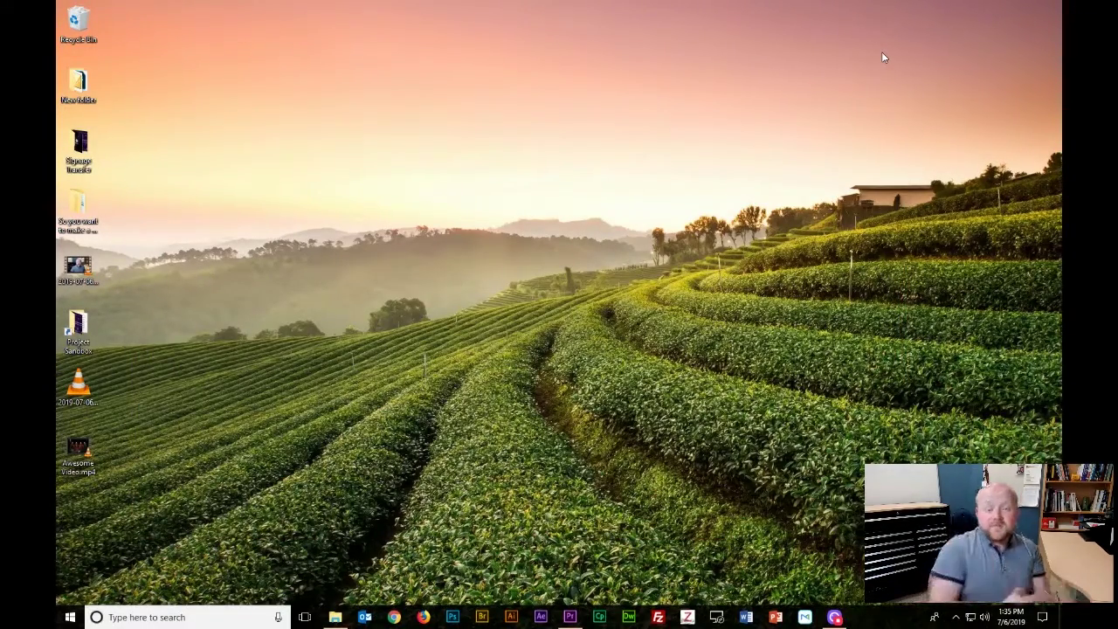